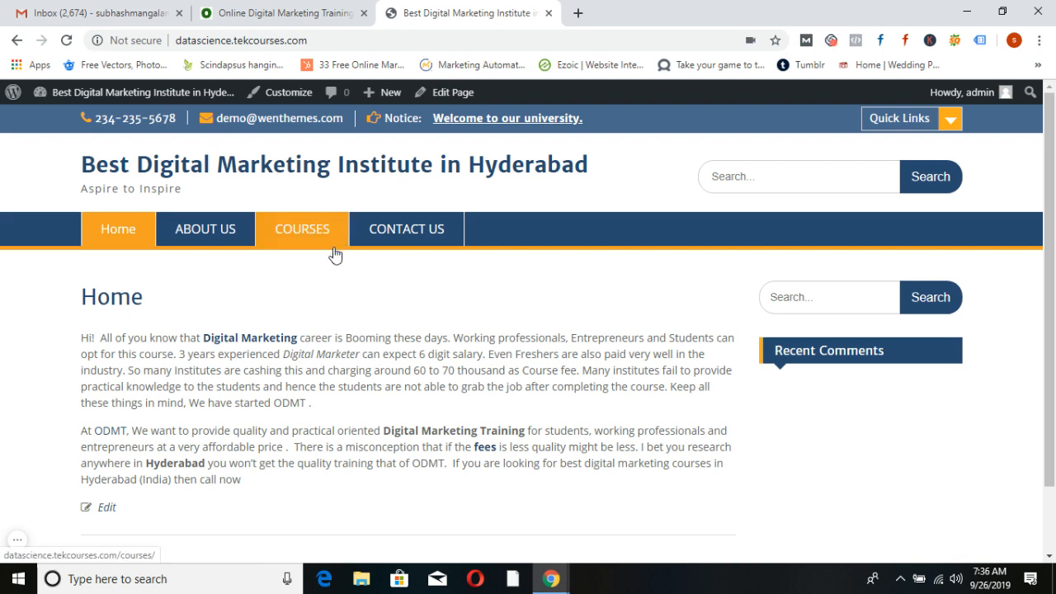
Open the STUDENT ZONE page on the Online Digital Marketing Training site
scroll(341, 257, "down", 2)
scroll(345, 265, "up", 2)
left_click(291, 9)
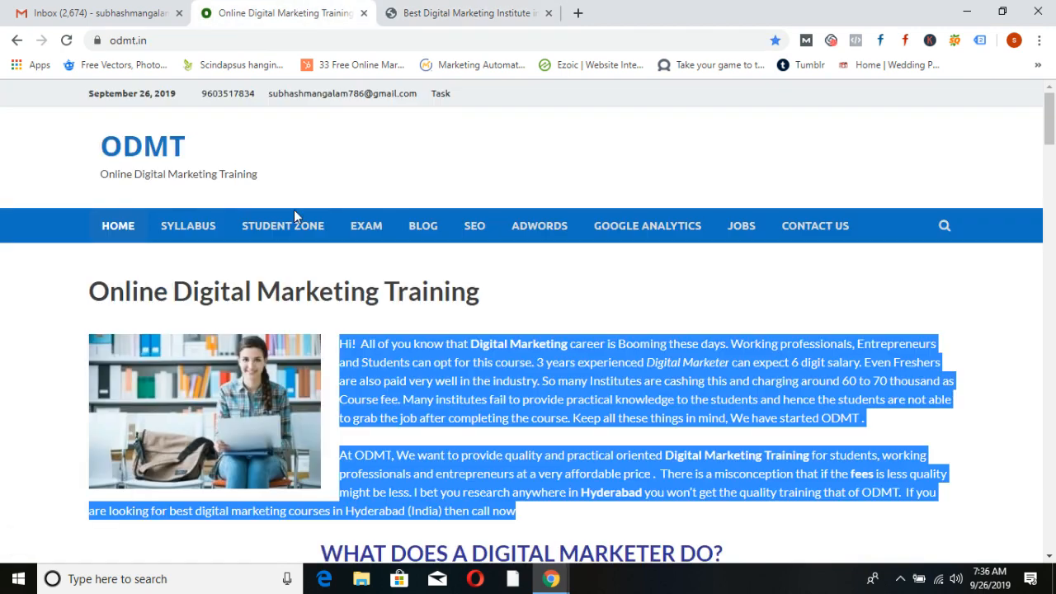
left_click(290, 235)
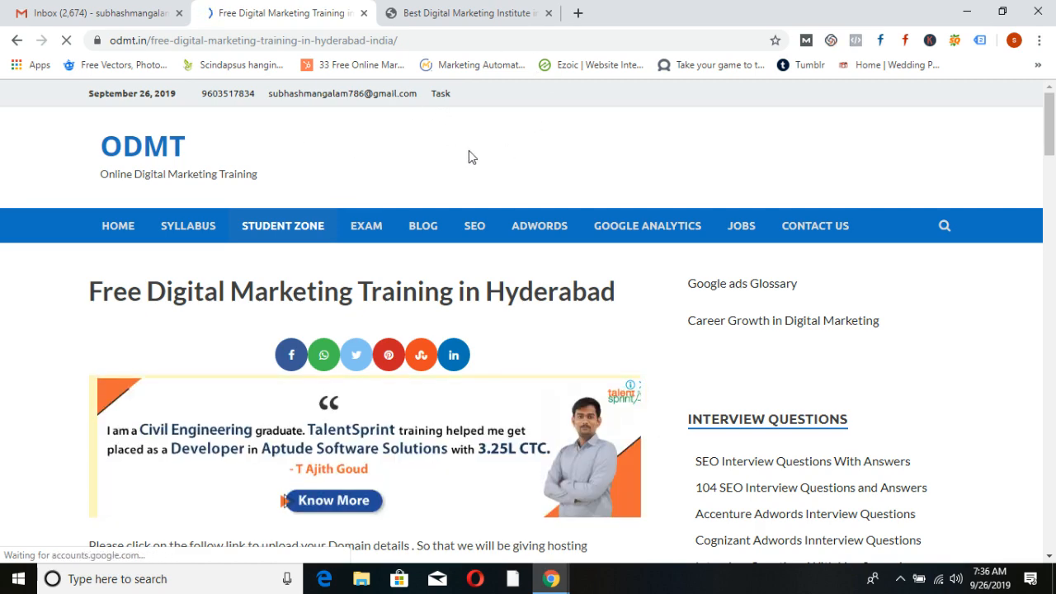
Scroll the page down to the footer and back up to the top
left_click(1051, 236)
left_click_drag(1050, 231, 1034, 526)
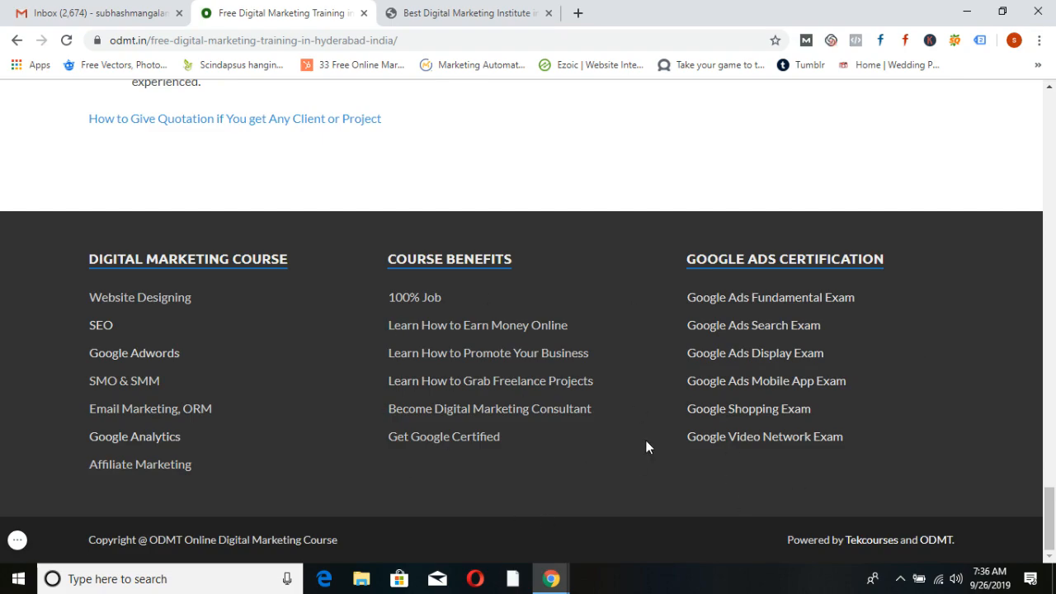
scroll(646, 444, "up", 12)
scroll(646, 447, "up", 10)
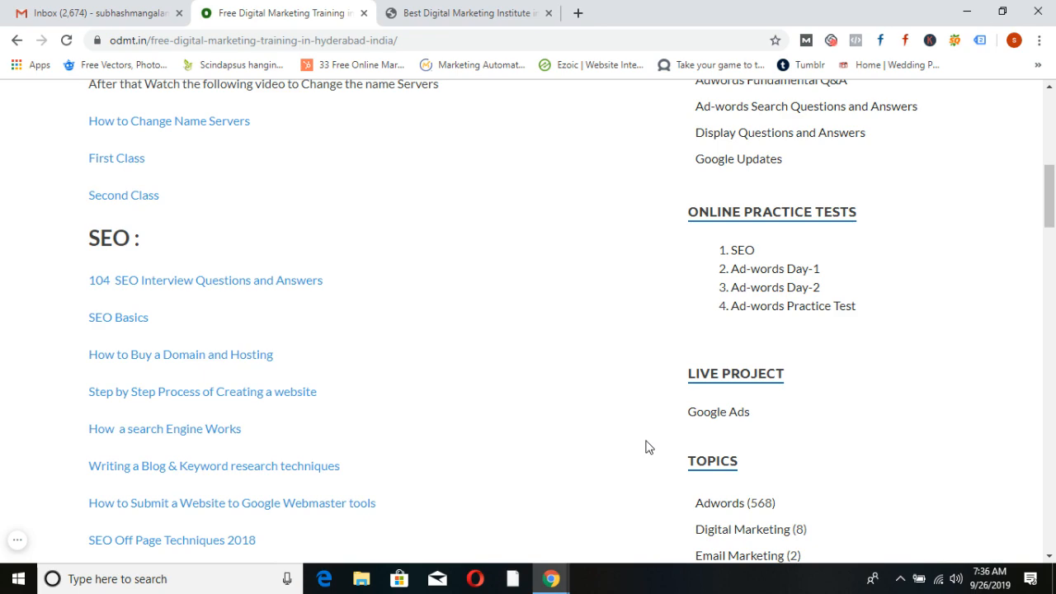
scroll(647, 447, "up", 7)
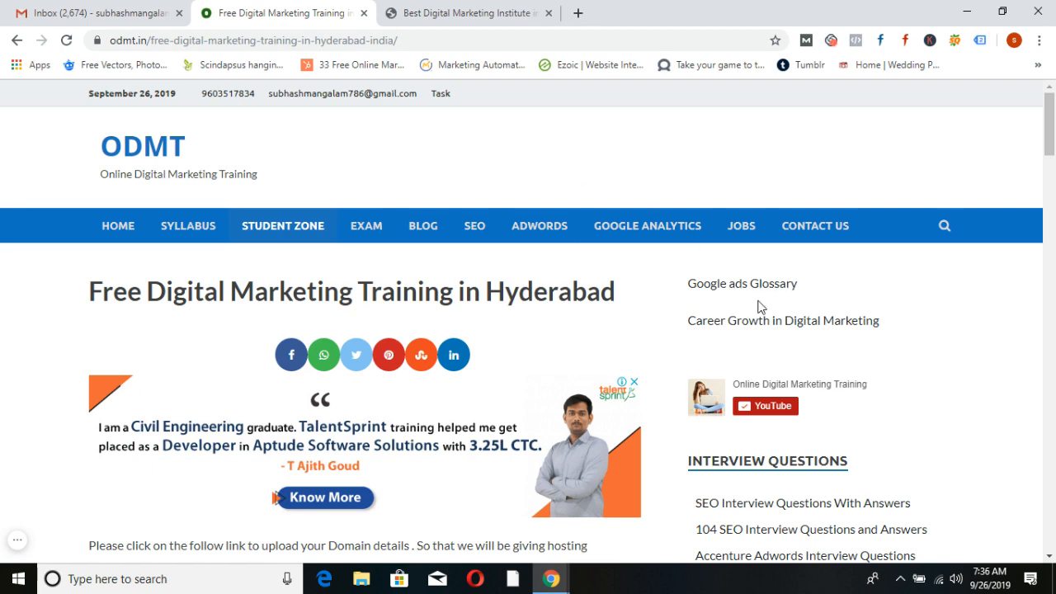
Go from the site to the WordPress dashboard's Appearance > Widgets page
left_click(462, 13)
mouse_move(123, 95)
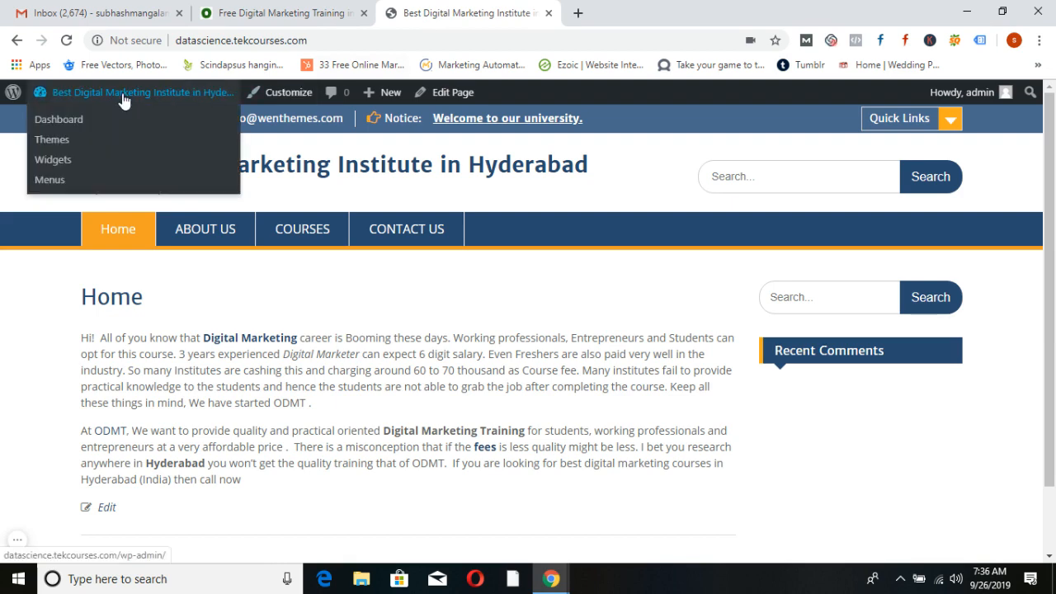
left_click(71, 122)
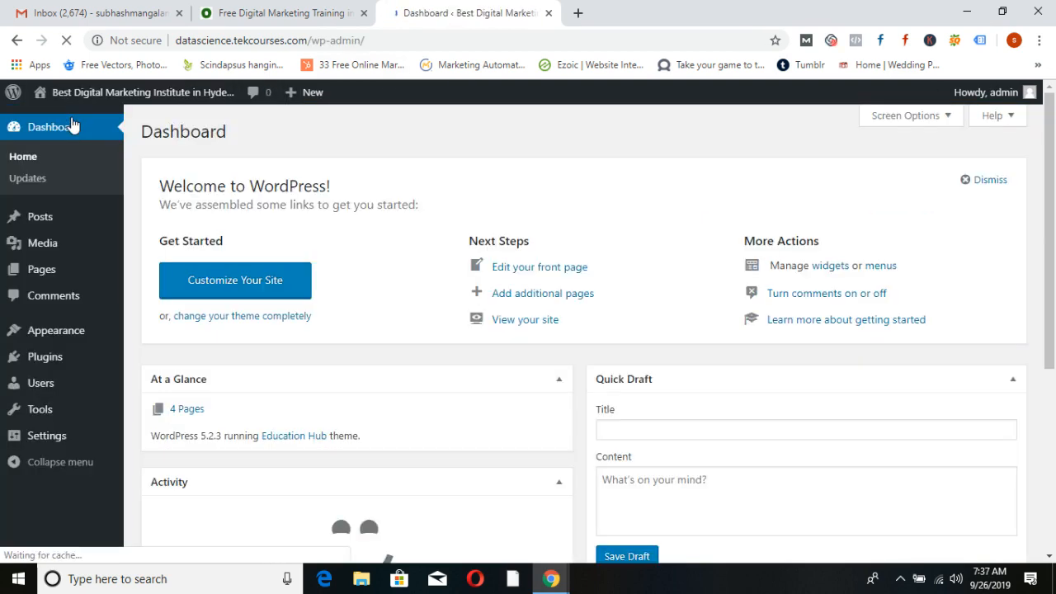
mouse_move(48, 333)
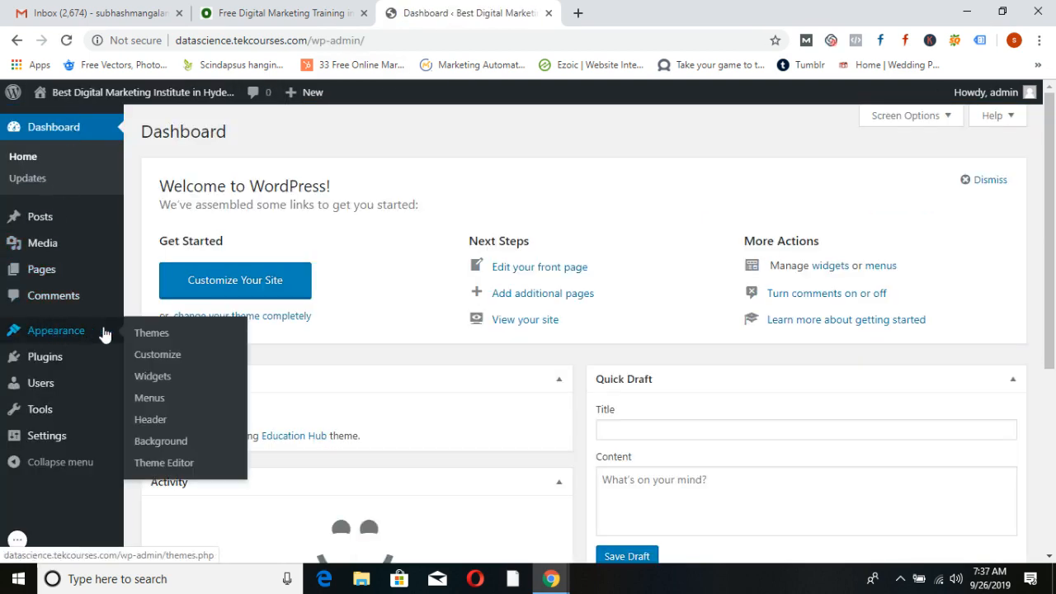
left_click(150, 375)
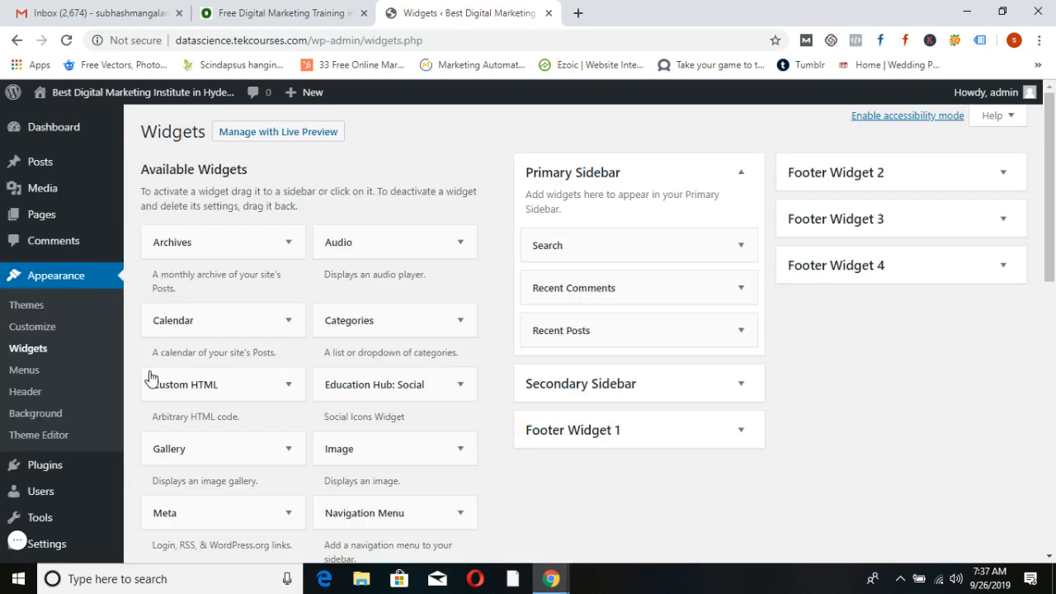
Load the datascience.tekcourses.com home page in a new tab
left_click(578, 13)
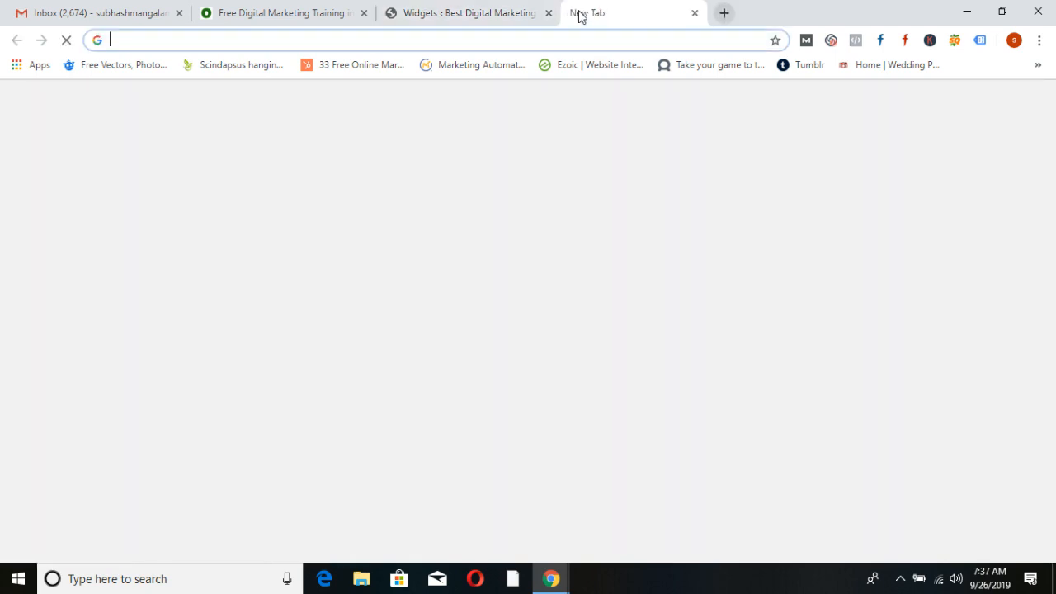
type("data")
key("Return")
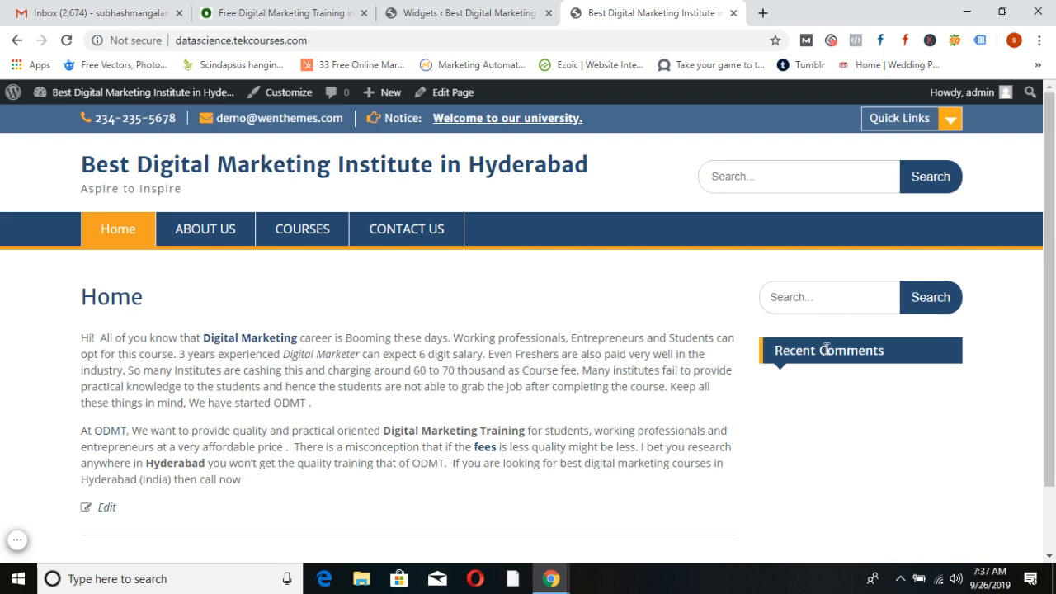
Delete the Recent Posts, Recent Comments and Search widgets from the Primary Sidebar
left_click(462, 12)
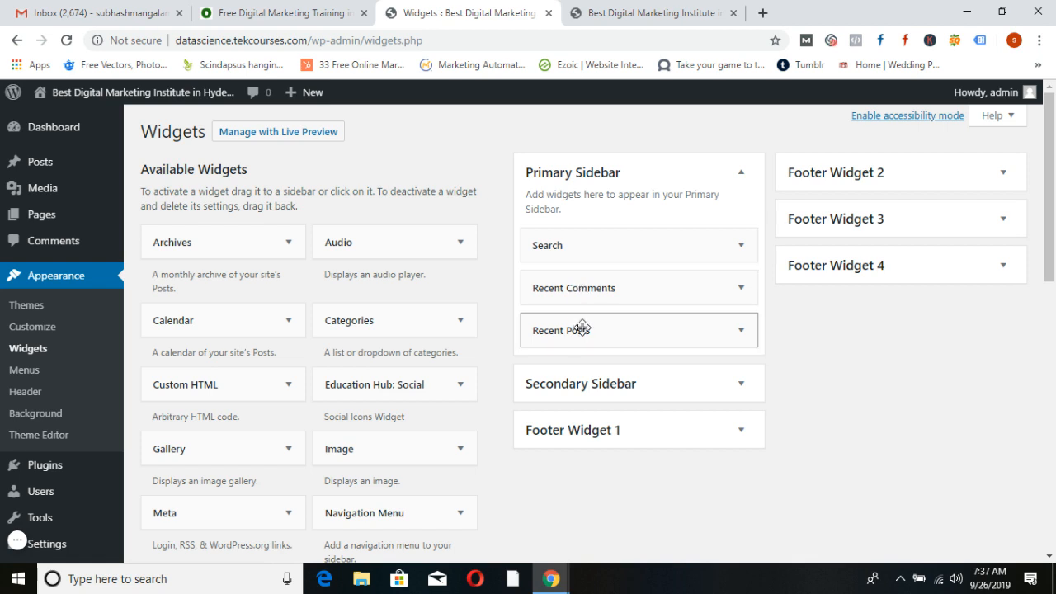
left_click(742, 331)
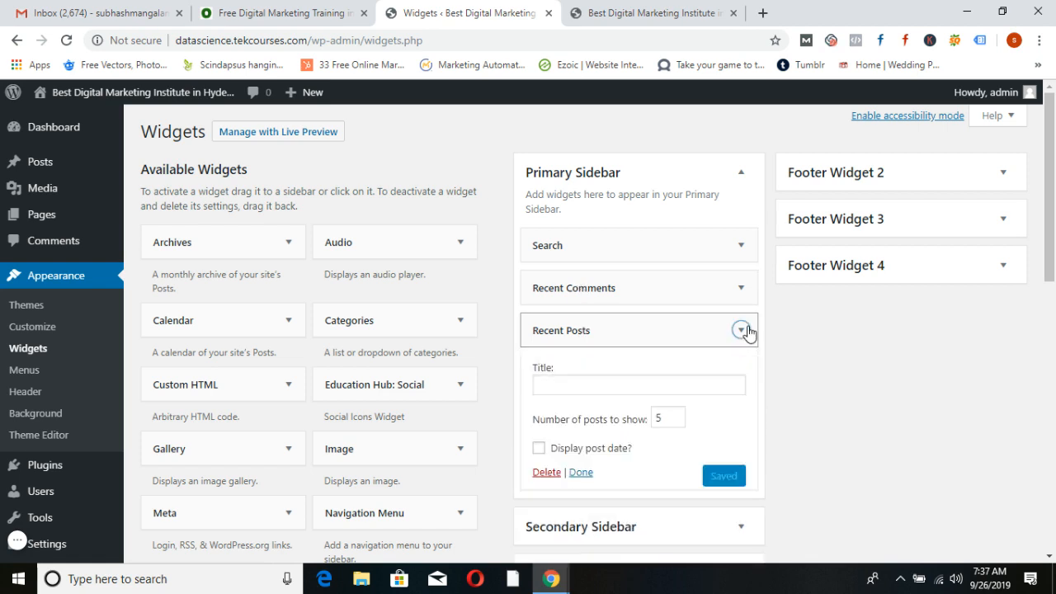
left_click(546, 474)
left_click(698, 299)
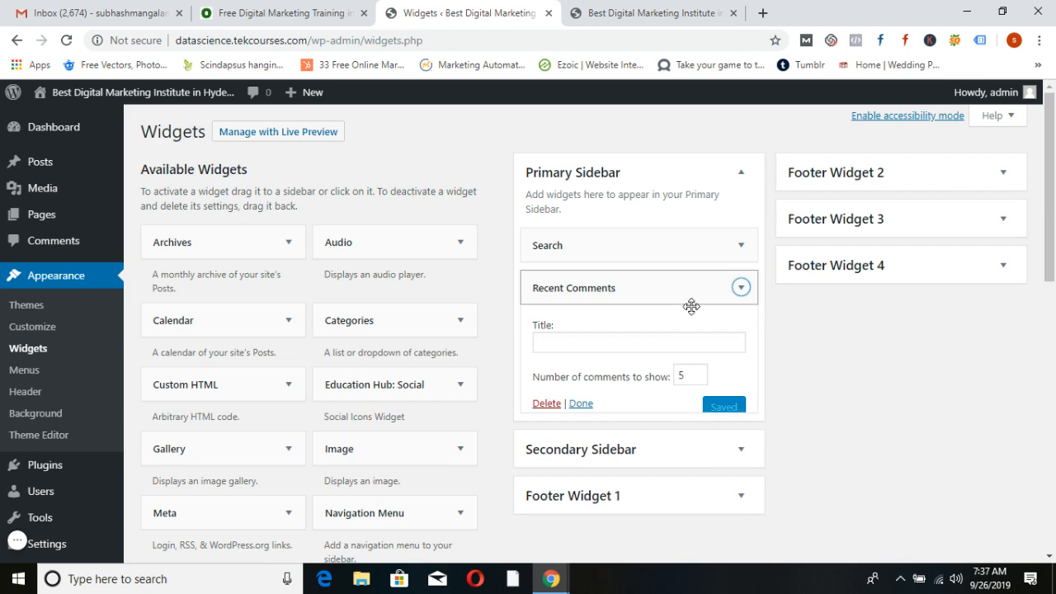
left_click(538, 413)
left_click(743, 248)
left_click(548, 330)
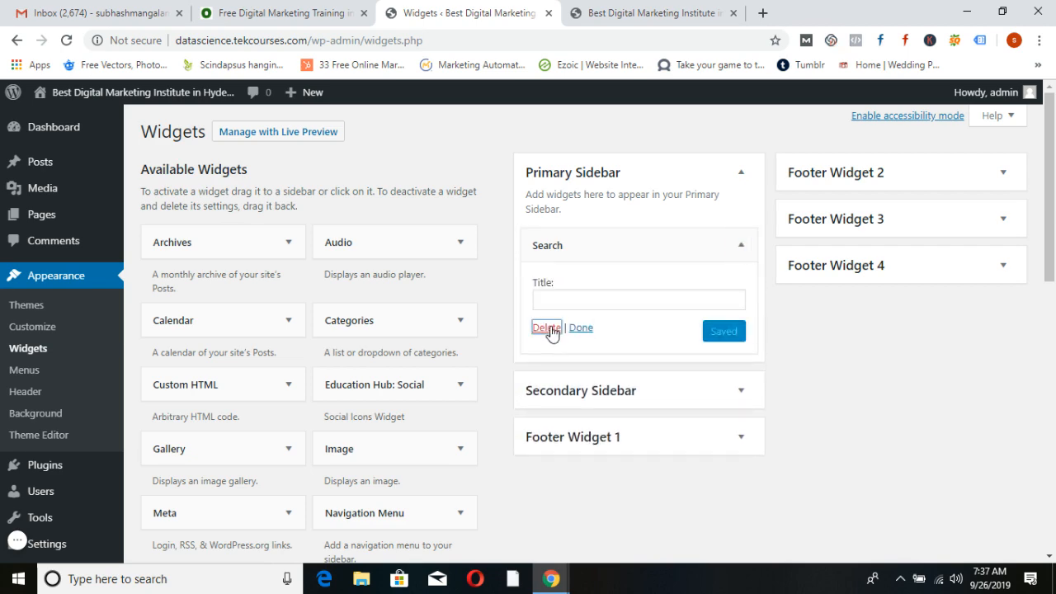
Reload the site's home page to confirm the sidebar is empty
left_click(668, 12)
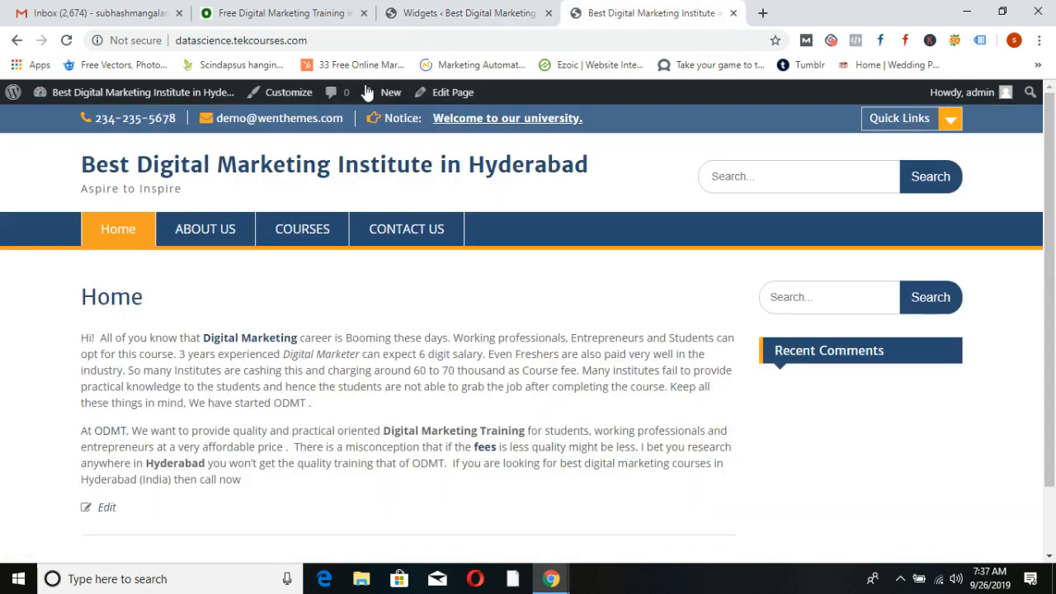
left_click(70, 43)
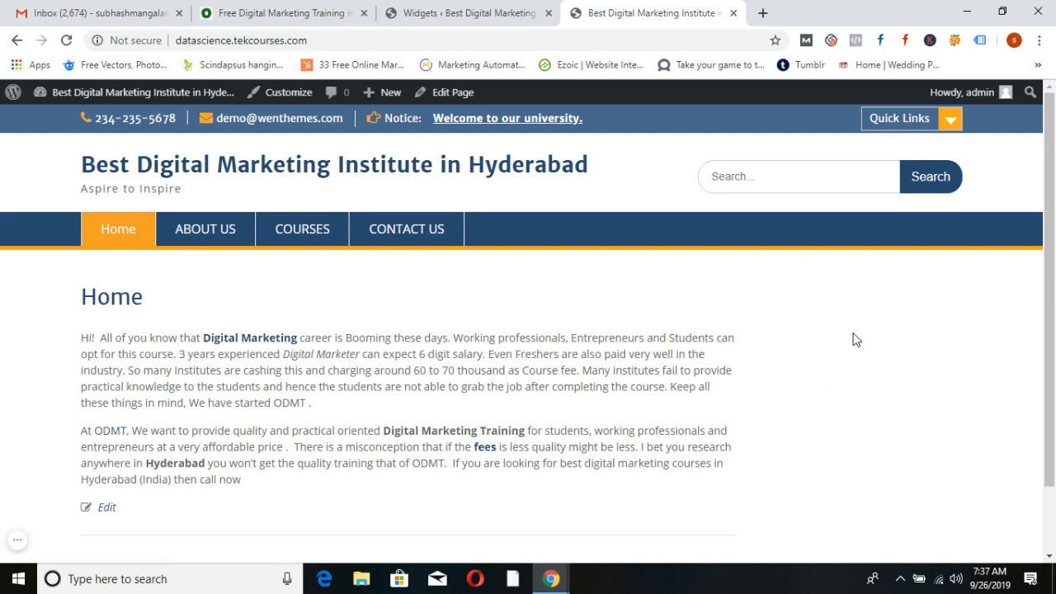
left_click(485, 10)
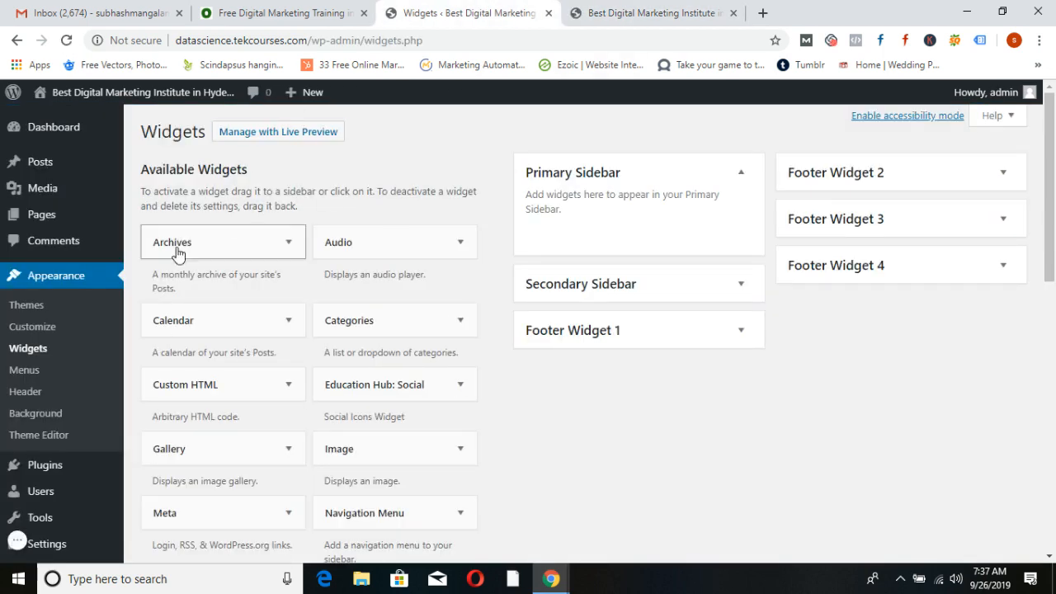
Add the Calendar widget to the Primary Sidebar and collapse its settings
scroll(406, 389, "down", 5)
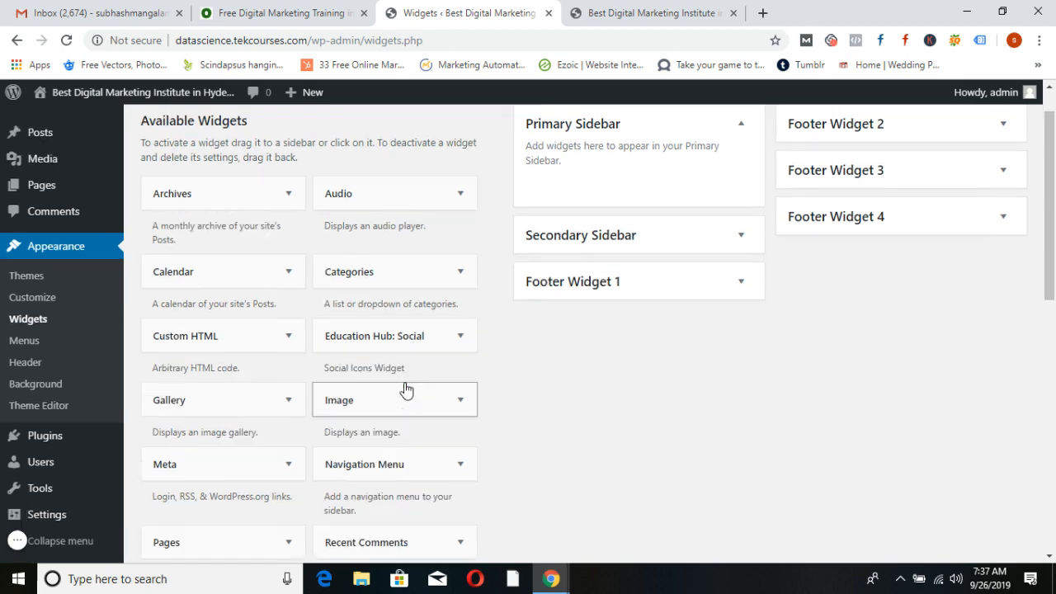
scroll(404, 382, "down", 1)
scroll(404, 382, "up", 2)
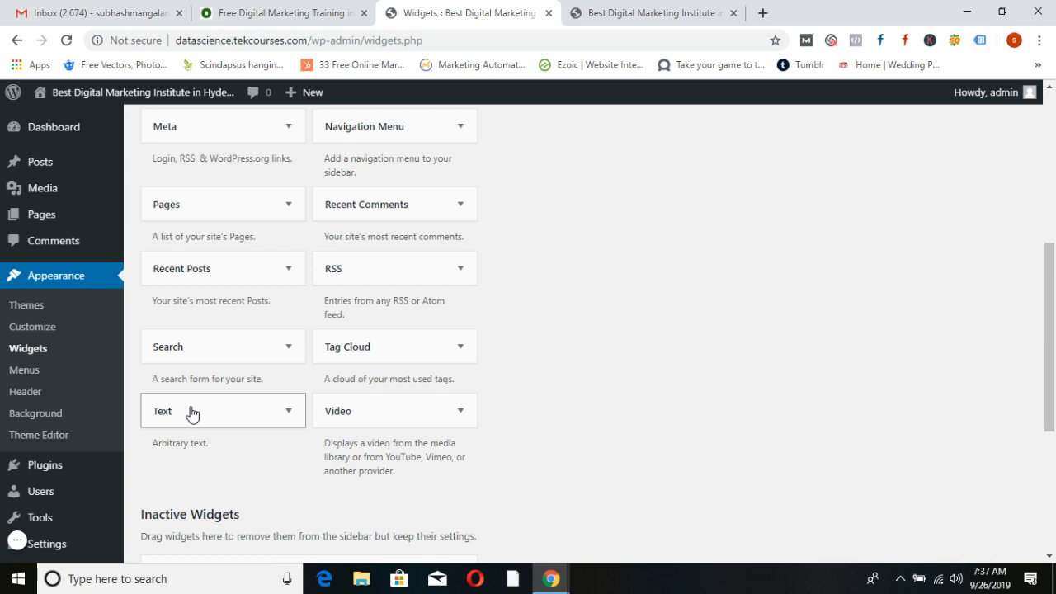
scroll(212, 361, "up", 2)
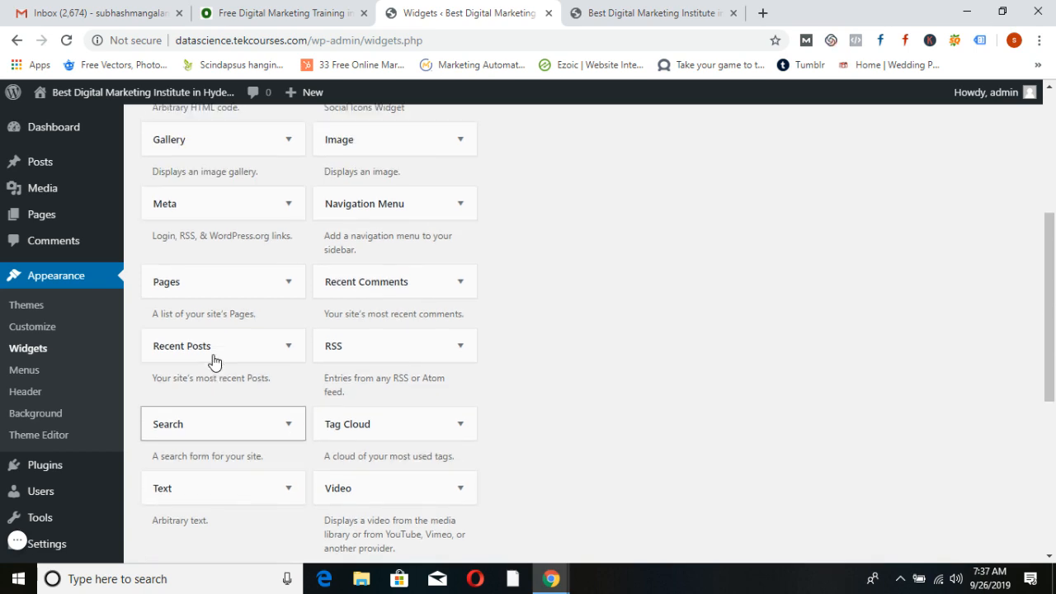
scroll(248, 359, "up", 1)
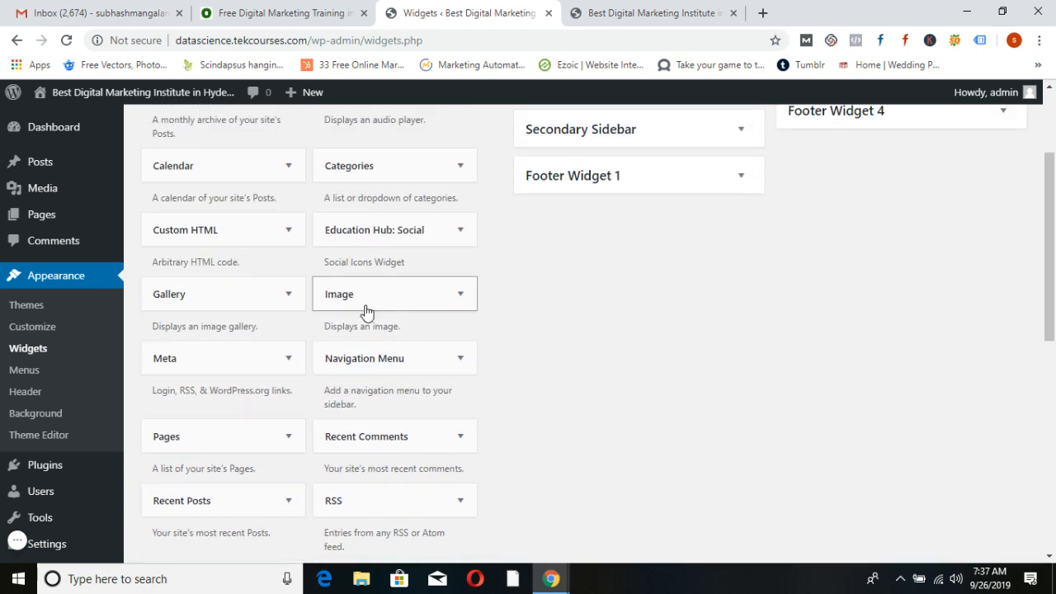
scroll(228, 302, "up", 1)
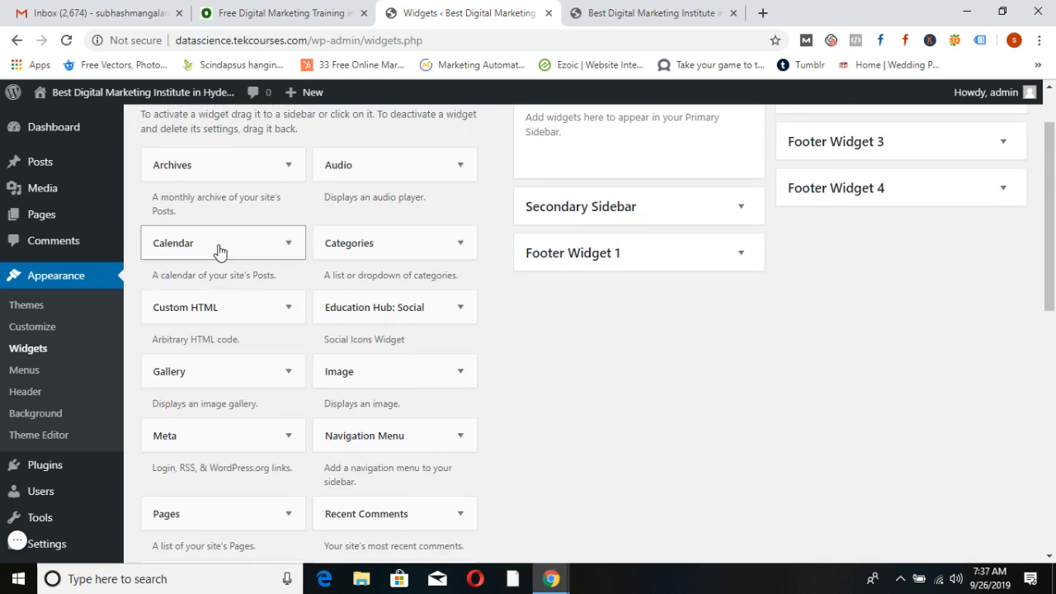
left_click(218, 252)
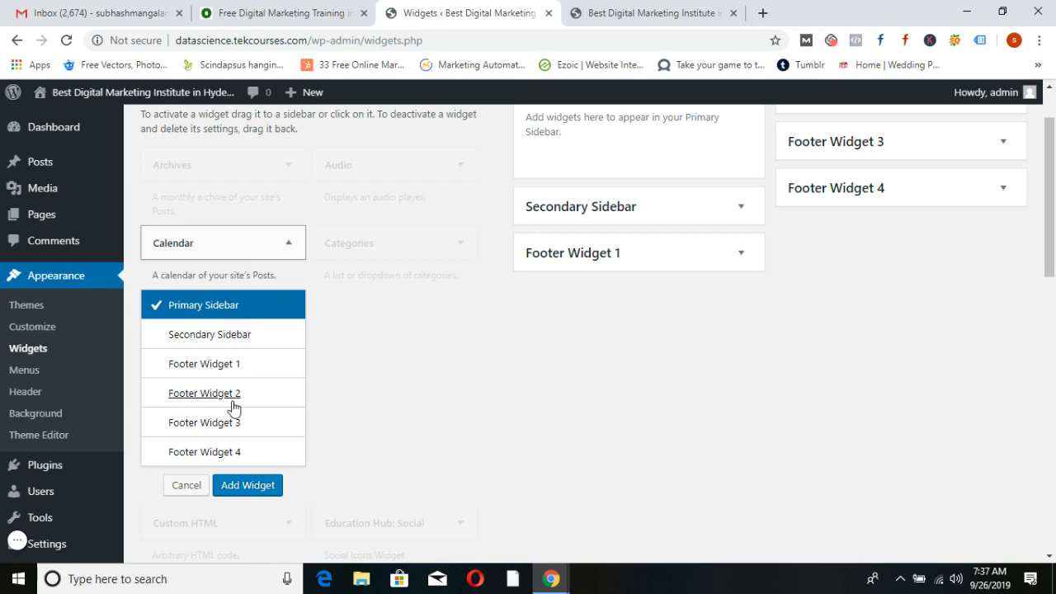
scroll(236, 404, "down", 3)
scroll(236, 404, "up", 1)
scroll(235, 401, "up", 1)
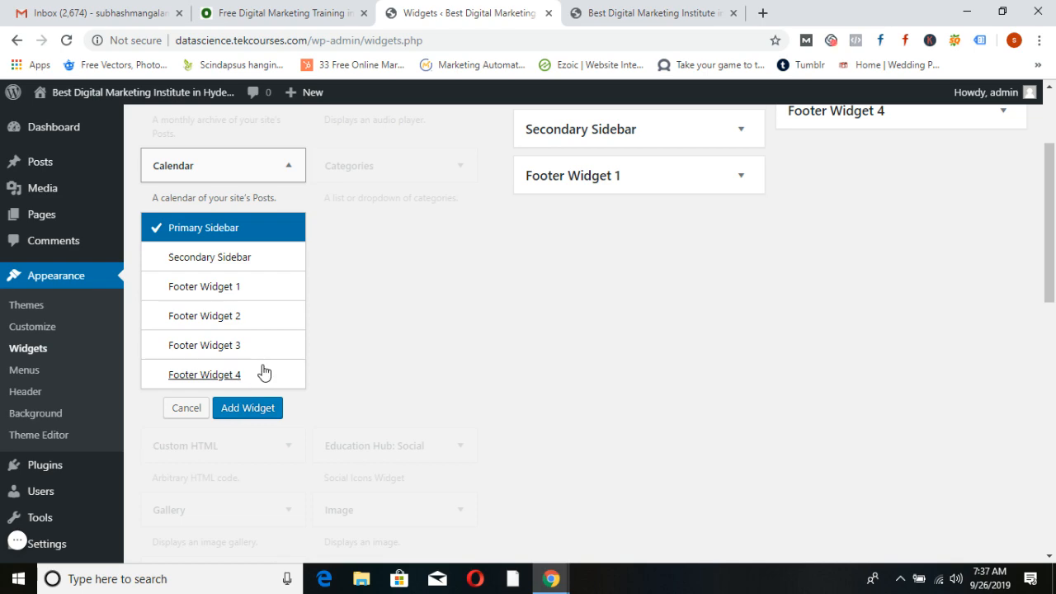
left_click(246, 408)
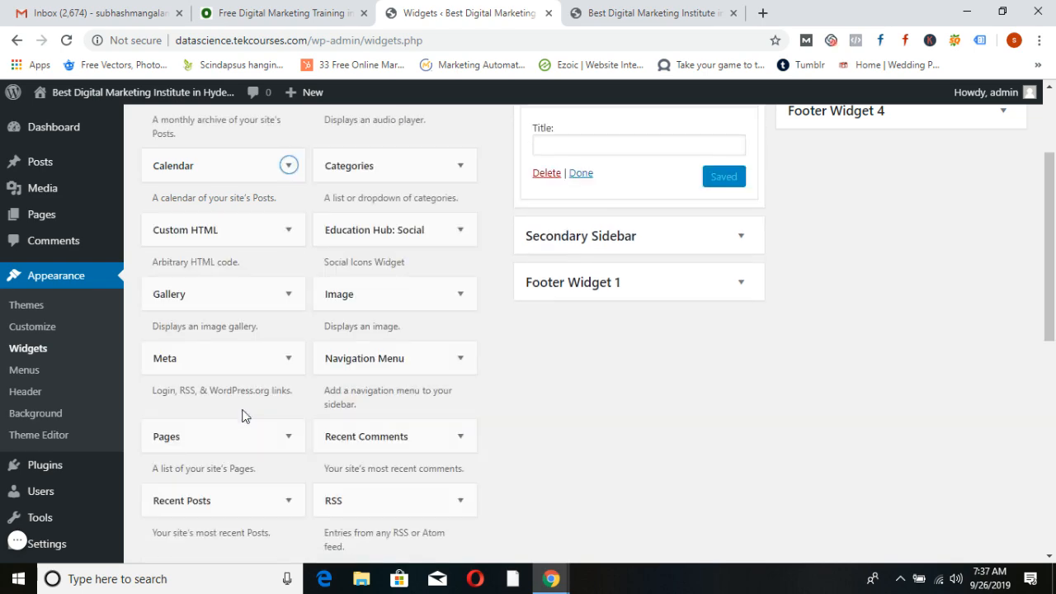
left_click(582, 330)
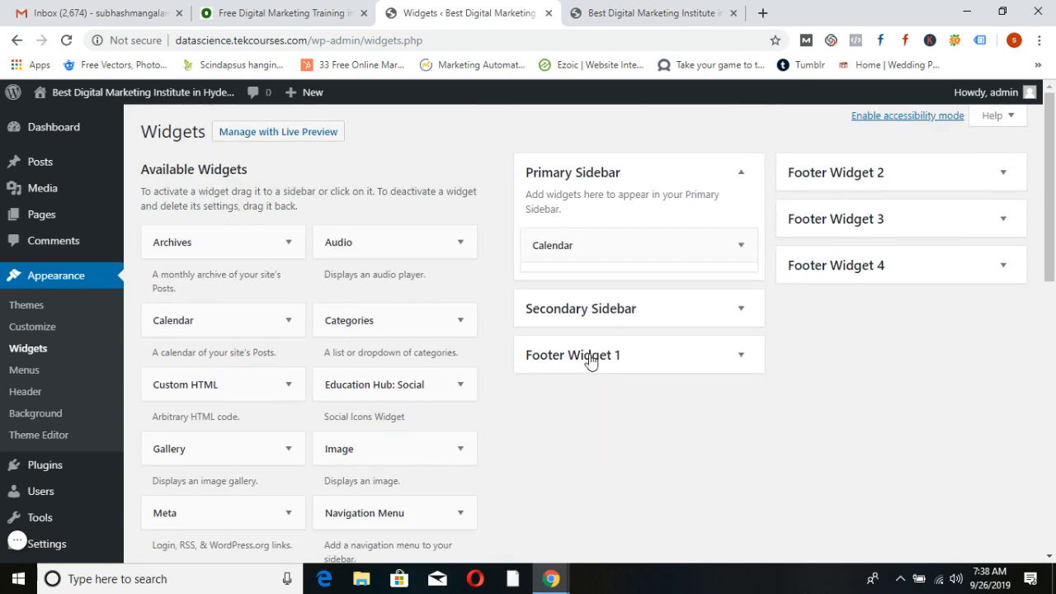
Reload the home page to check the calendar appears in the sidebar
left_click(629, 18)
left_click(66, 40)
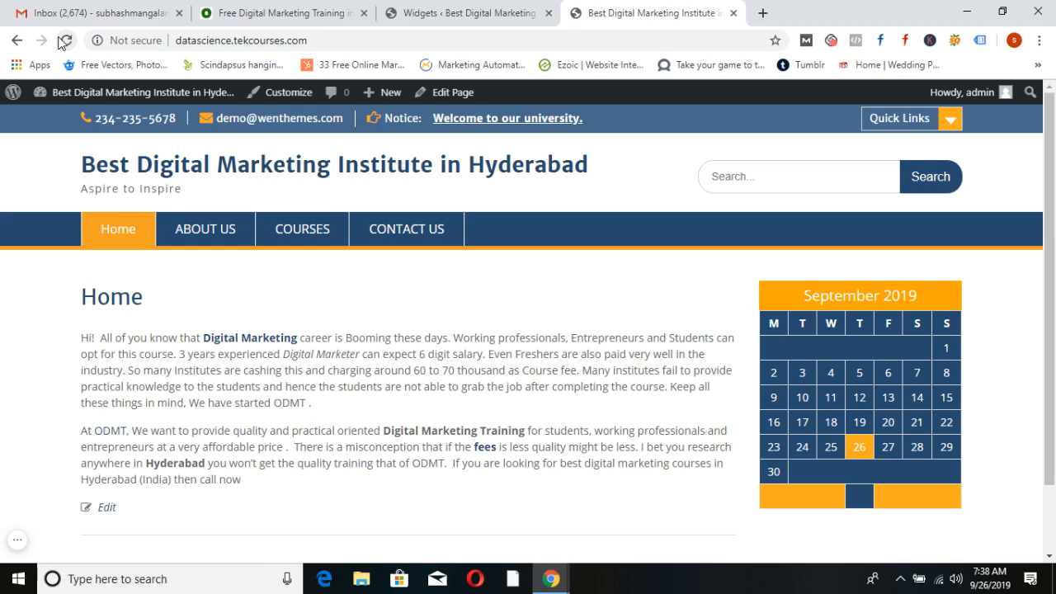
left_click(421, 13)
scroll(332, 364, "down", 2)
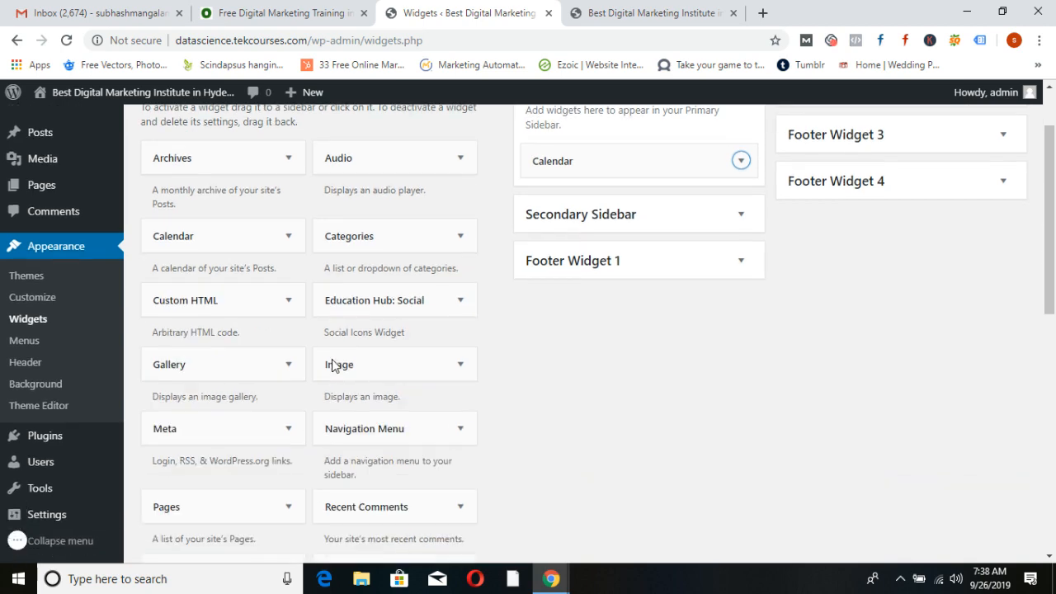
scroll(333, 364, "down", 1)
scroll(283, 335, "down", 2)
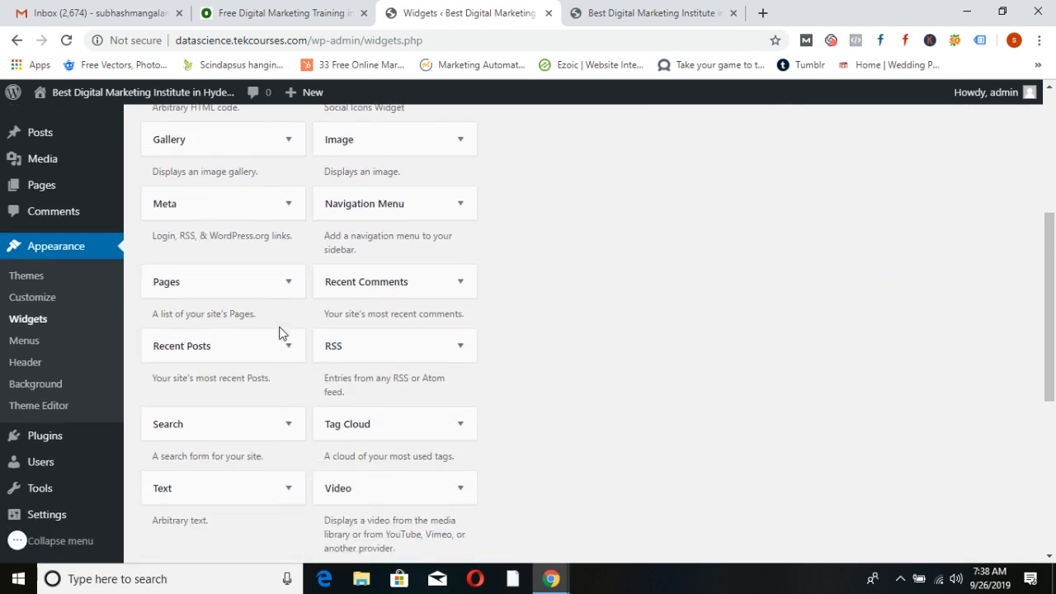
scroll(283, 331, "down", 1)
scroll(283, 330, "up", 5)
scroll(354, 352, "up", 1)
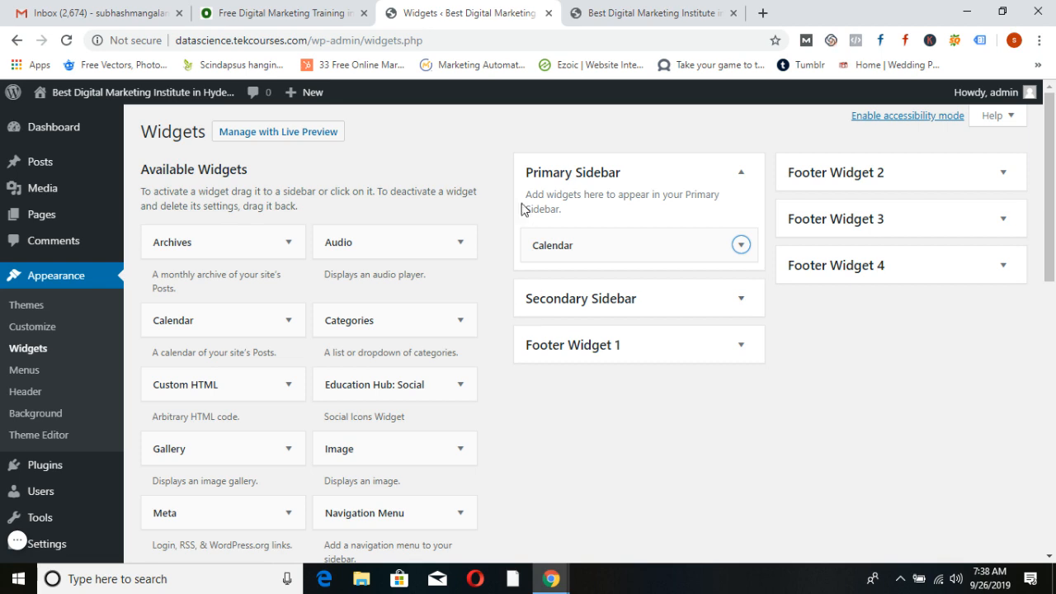
scroll(28, 401, "down", 1)
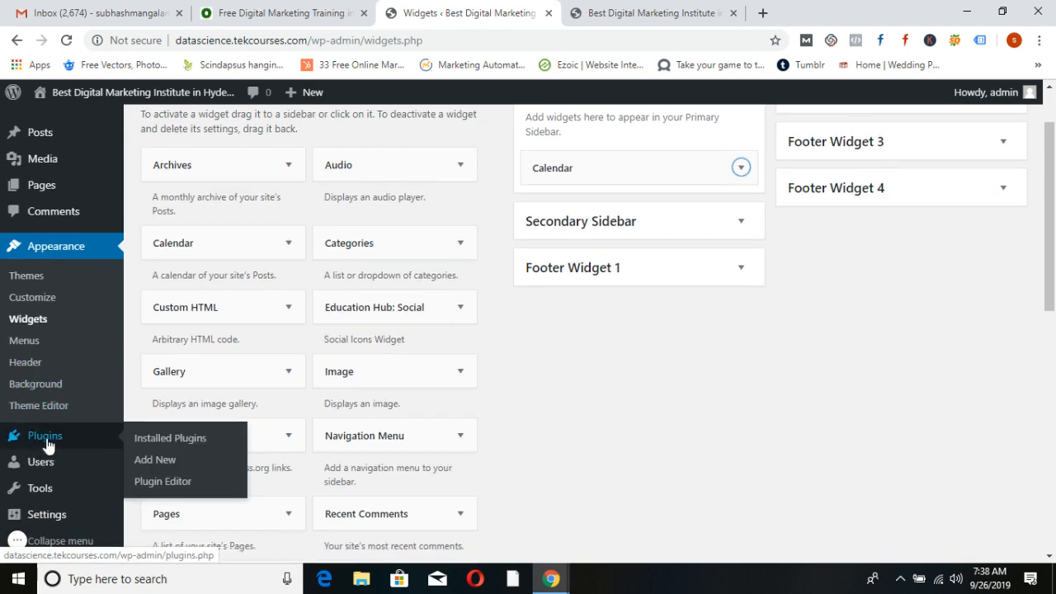
Go to Plugins > Add New in the admin menu
left_click(47, 445)
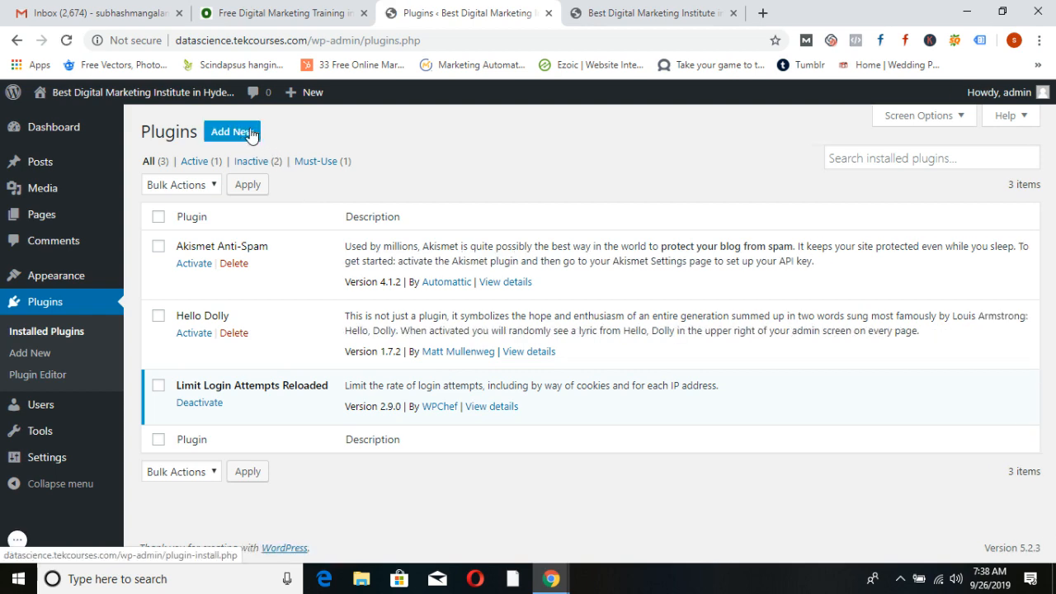
left_click(245, 134)
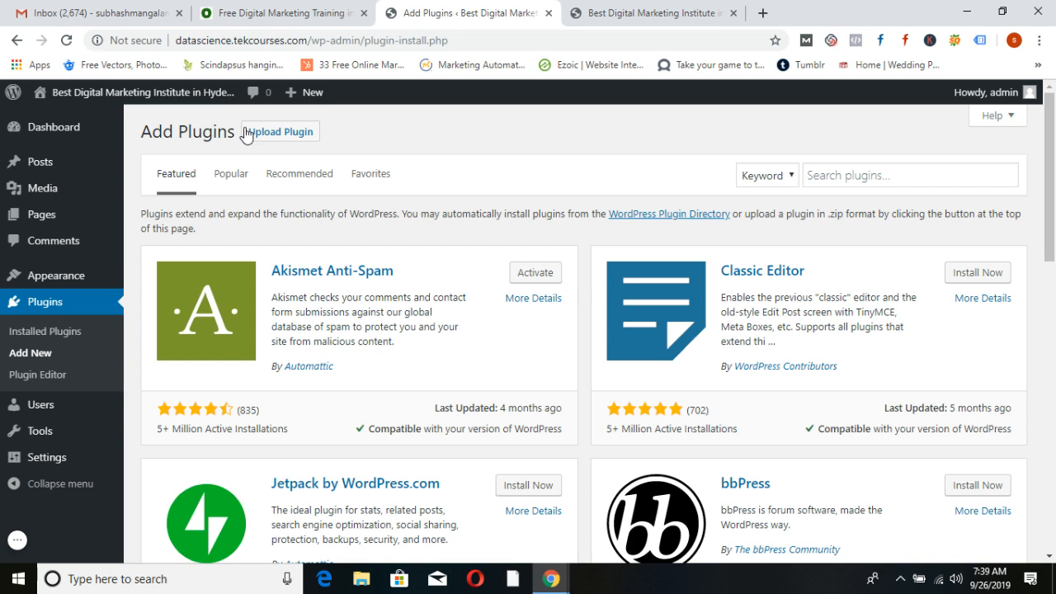
Search plugins for 'contact form by supsystic', then install and activate Contact Form by Supsystic
left_click(891, 175)
type("contact form")
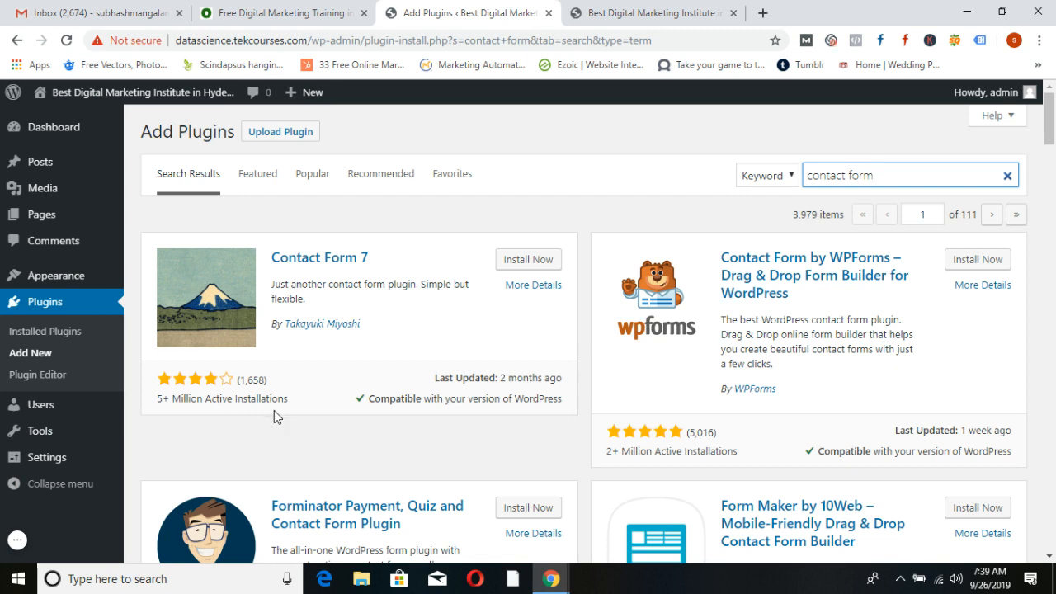
scroll(361, 416, "down", 4)
scroll(383, 424, "up", 4)
type("by supsystic")
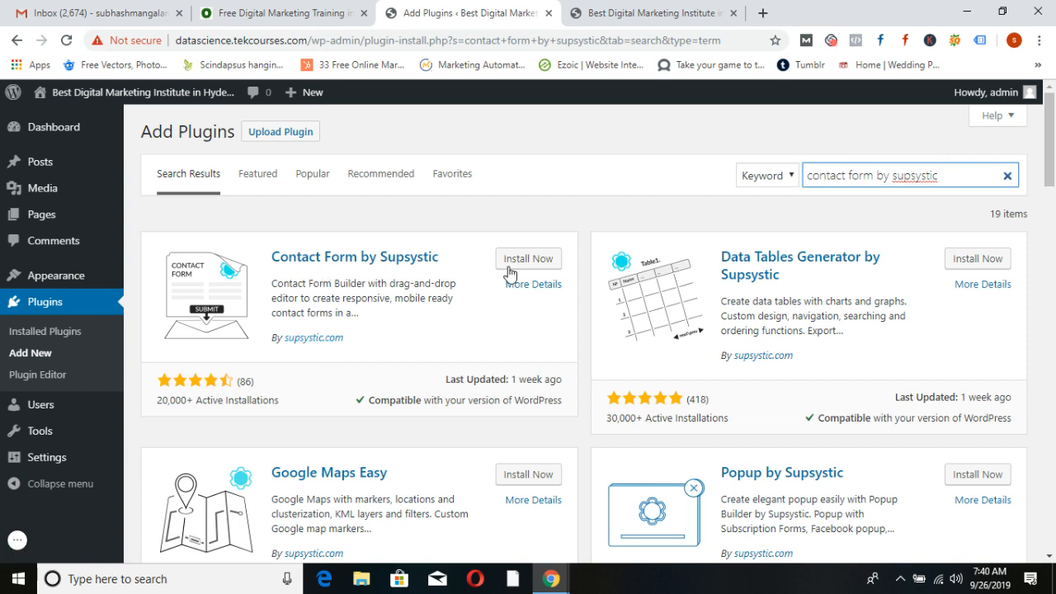
left_click(543, 263)
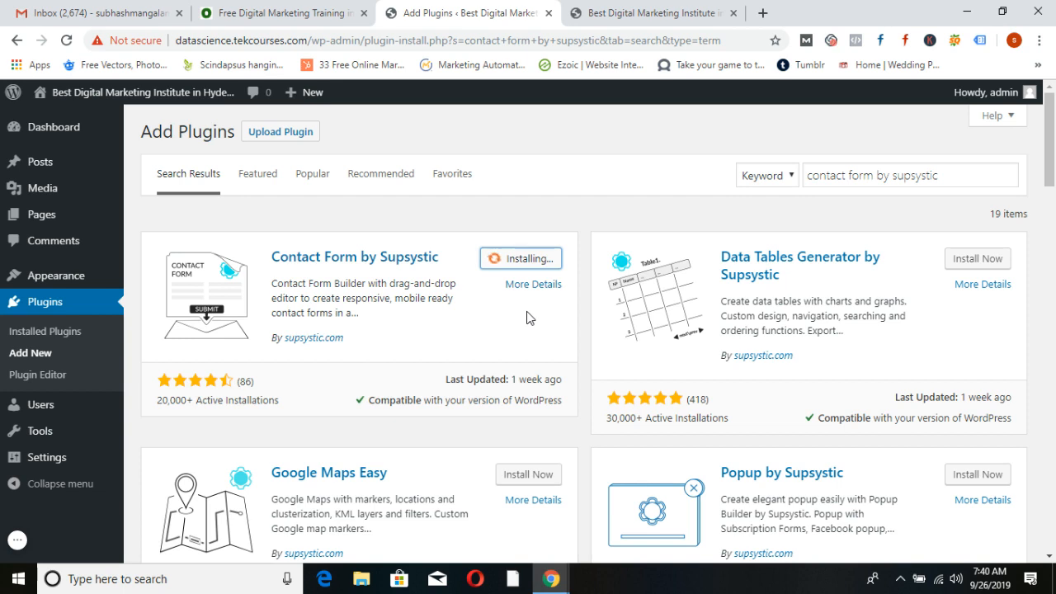
left_click(533, 260)
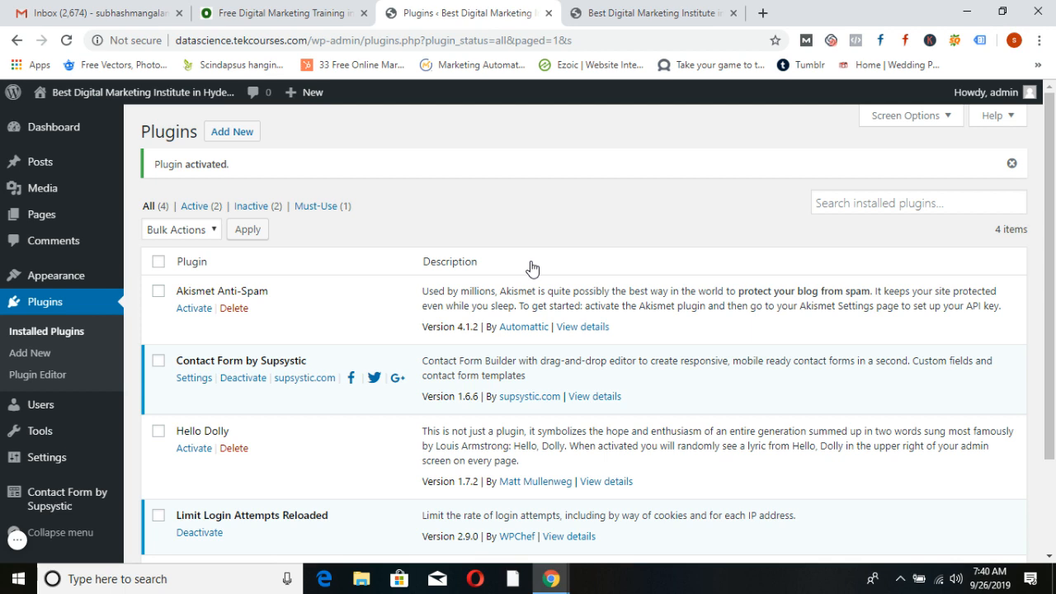
Create a Supsystic form from the Base Contact template, name it 'First', and save
mouse_move(93, 505)
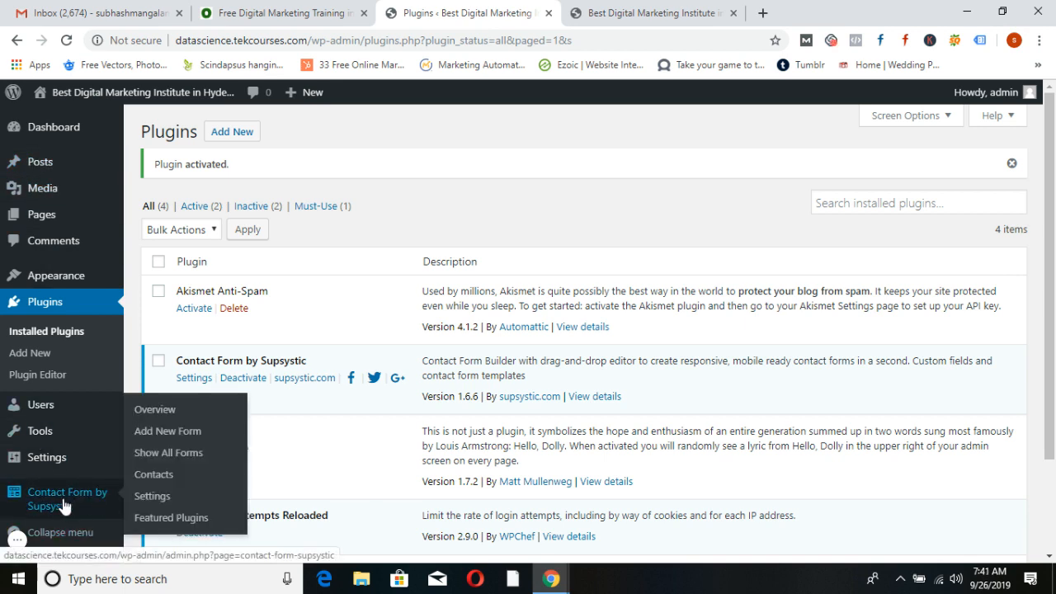
left_click(64, 505)
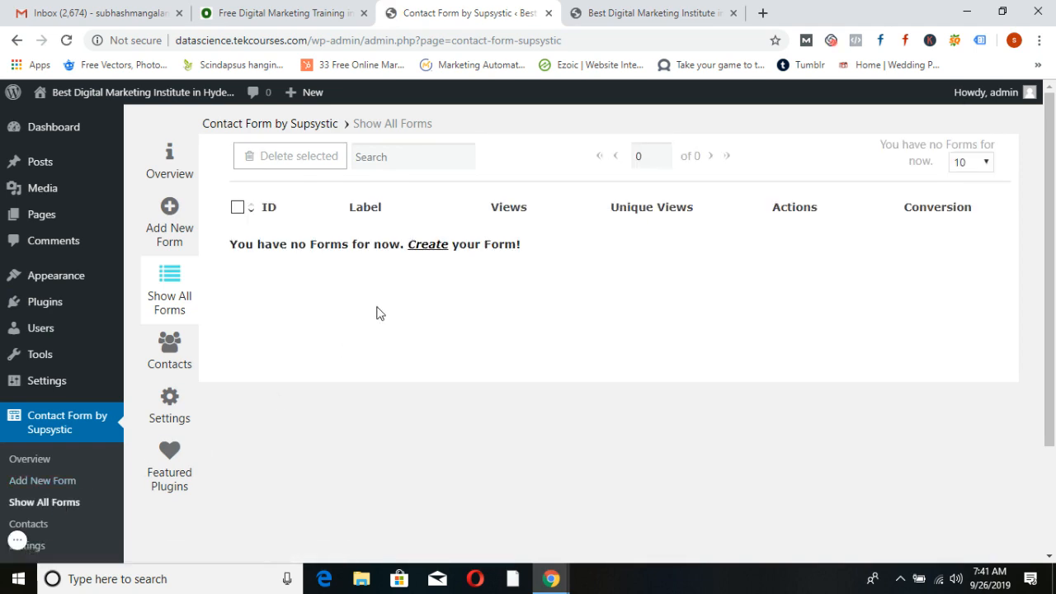
left_click(427, 245)
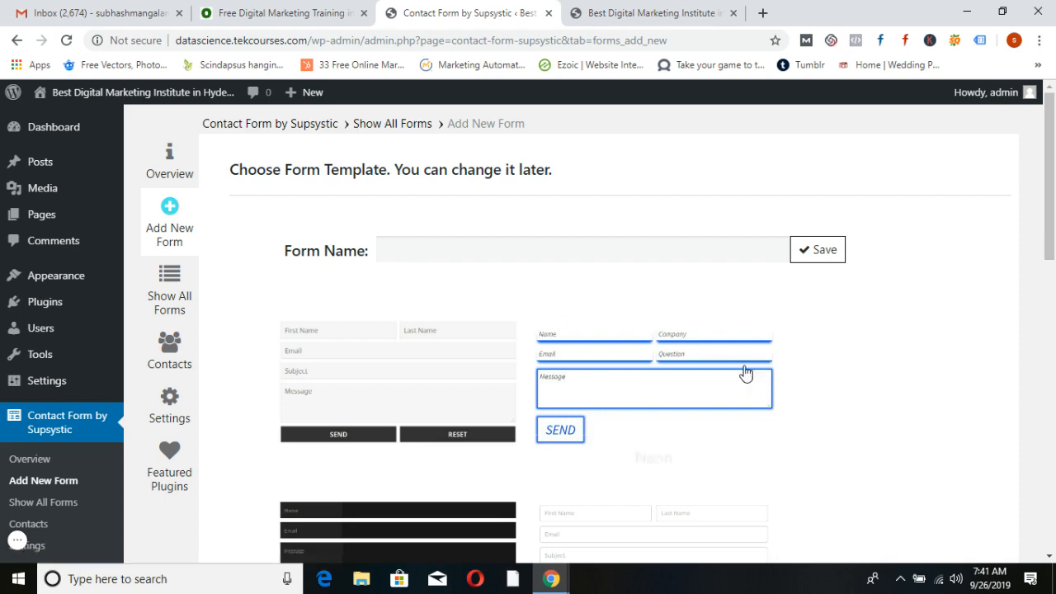
scroll(747, 371, "down", 9)
scroll(757, 413, "down", 2)
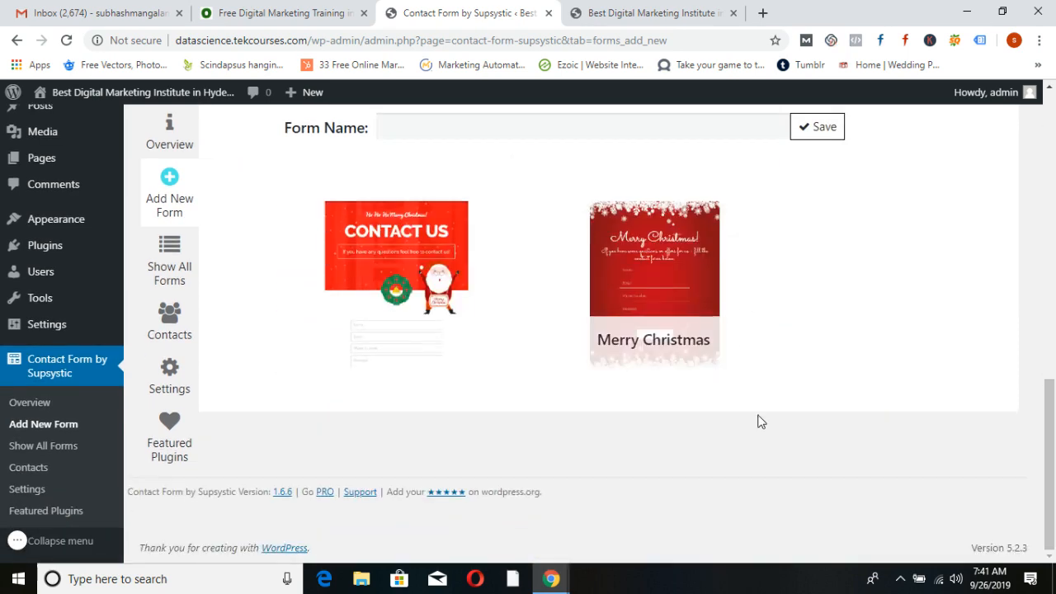
scroll(781, 429, "up", 1)
scroll(783, 433, "up", 10)
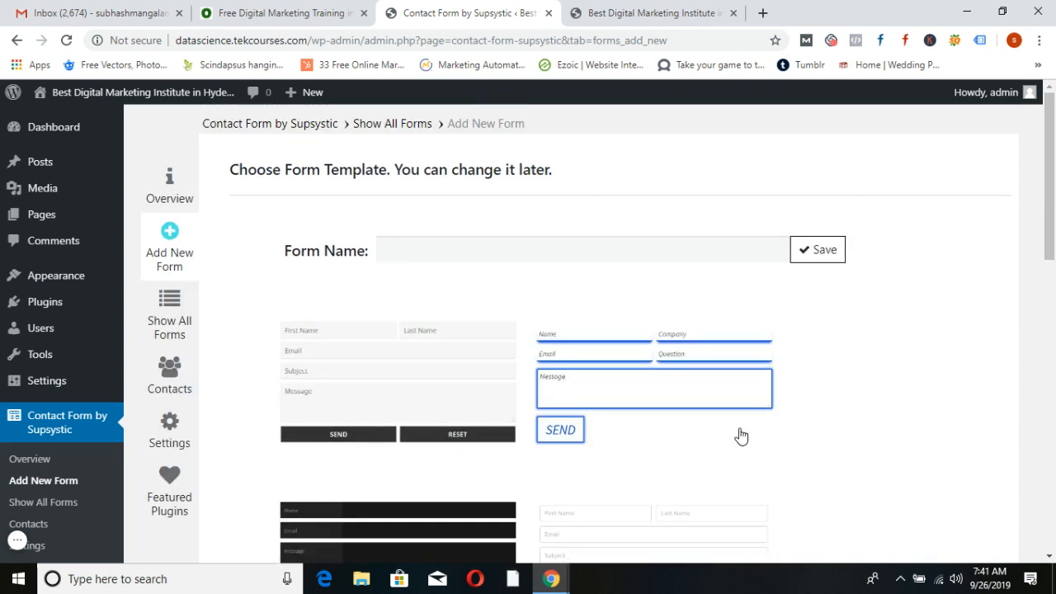
left_click(385, 377)
left_click(444, 245)
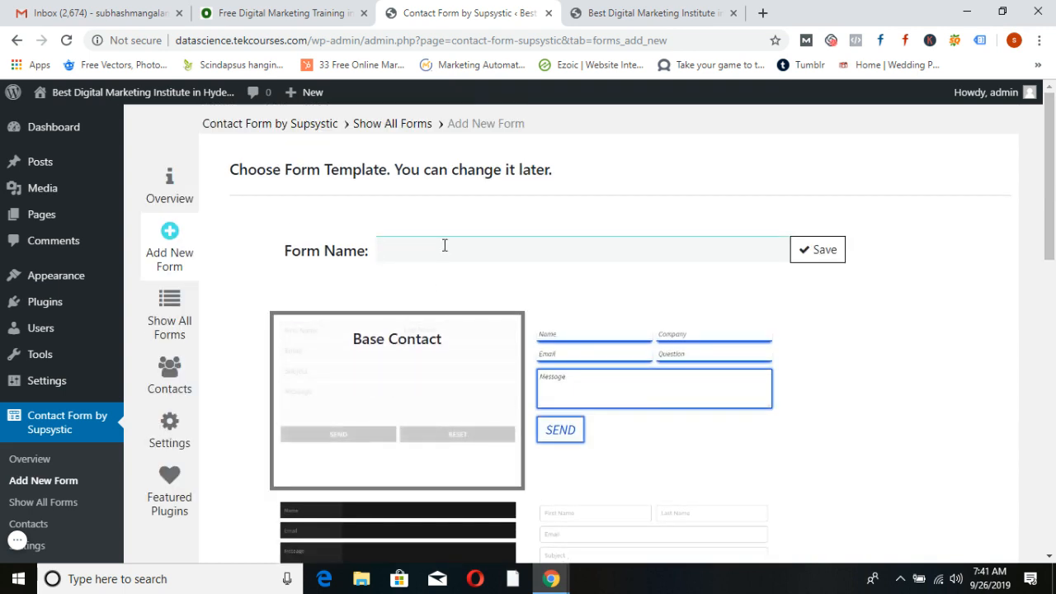
type("First")
left_click(825, 252)
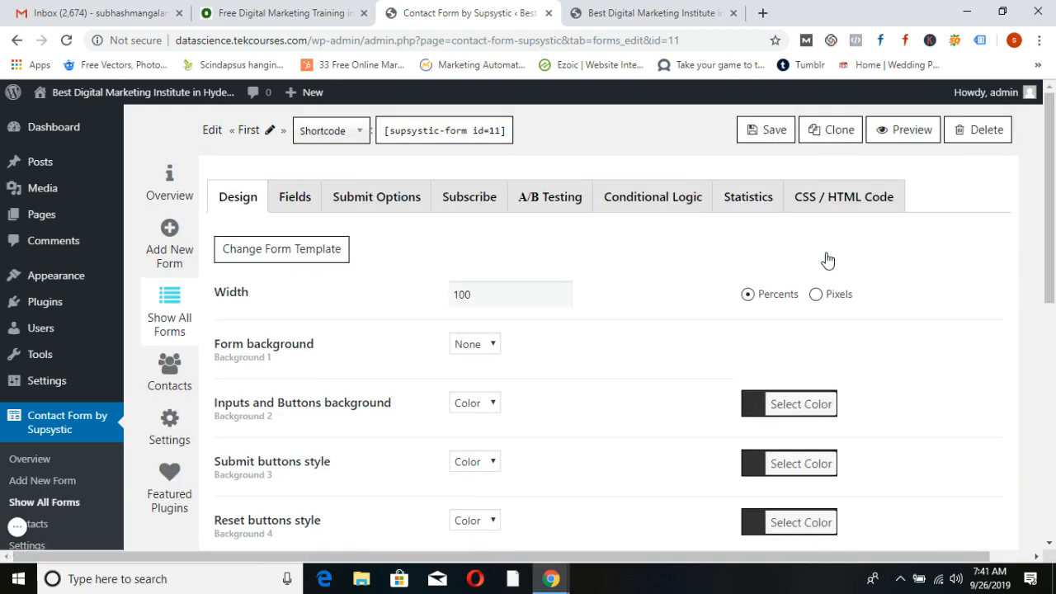
Copy the [supsystic-form id=11] shortcode and go to the Pages list
left_click(433, 130)
key("ctrl+c")
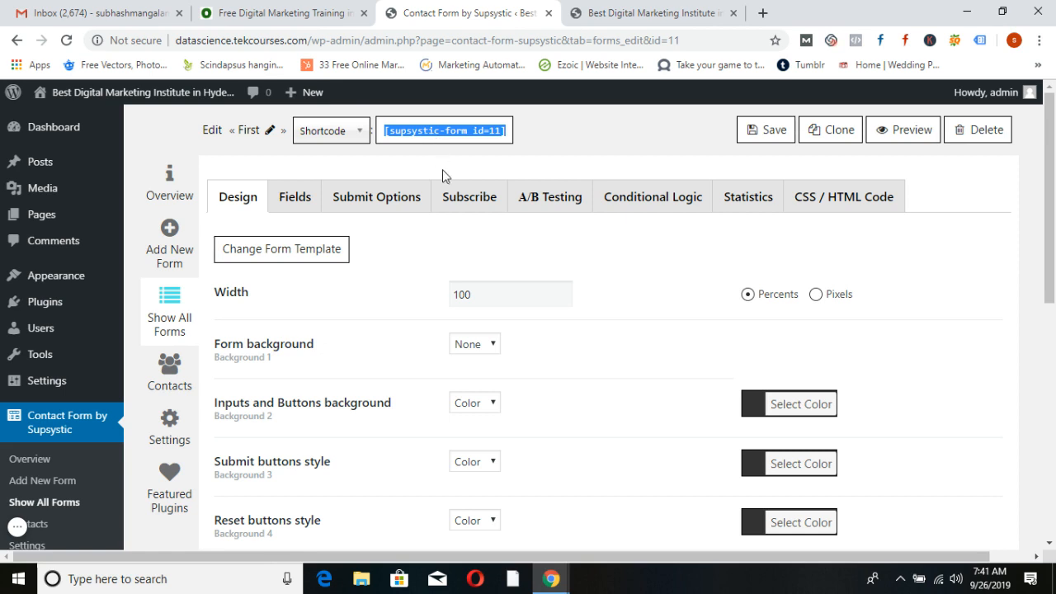
left_click(43, 216)
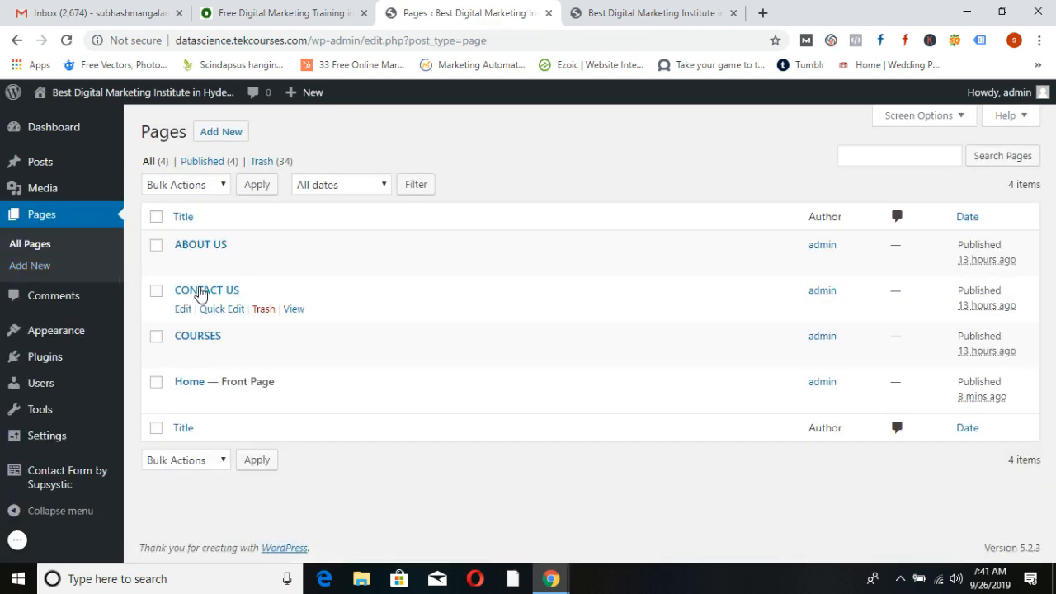
Add 'Please Fill The Form, So that We can Get in touch with You' and the pasted shortcode to CONTACT US
left_click(200, 293)
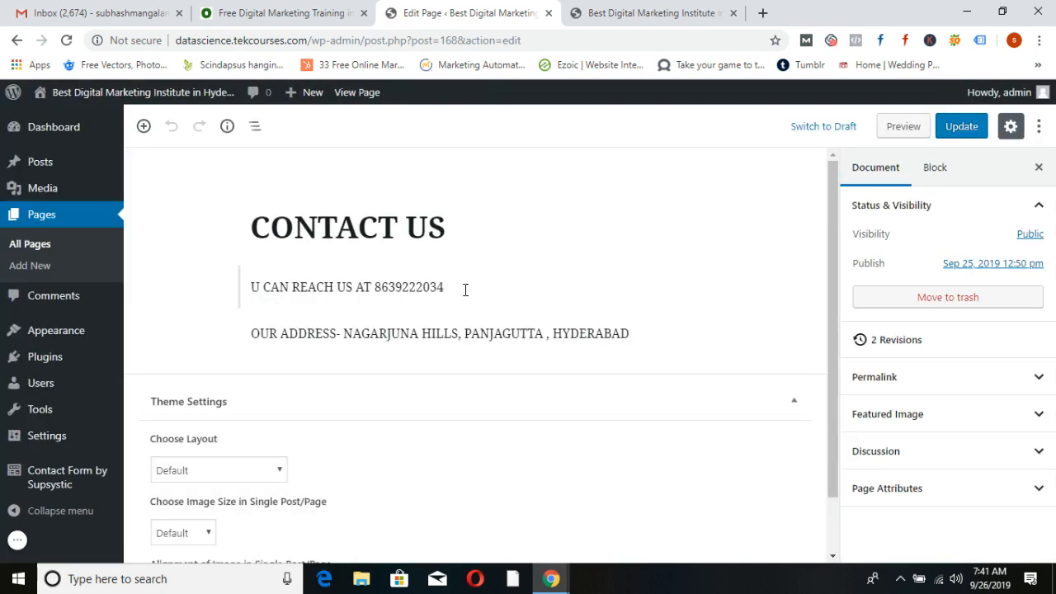
left_click(253, 284)
key("Return")
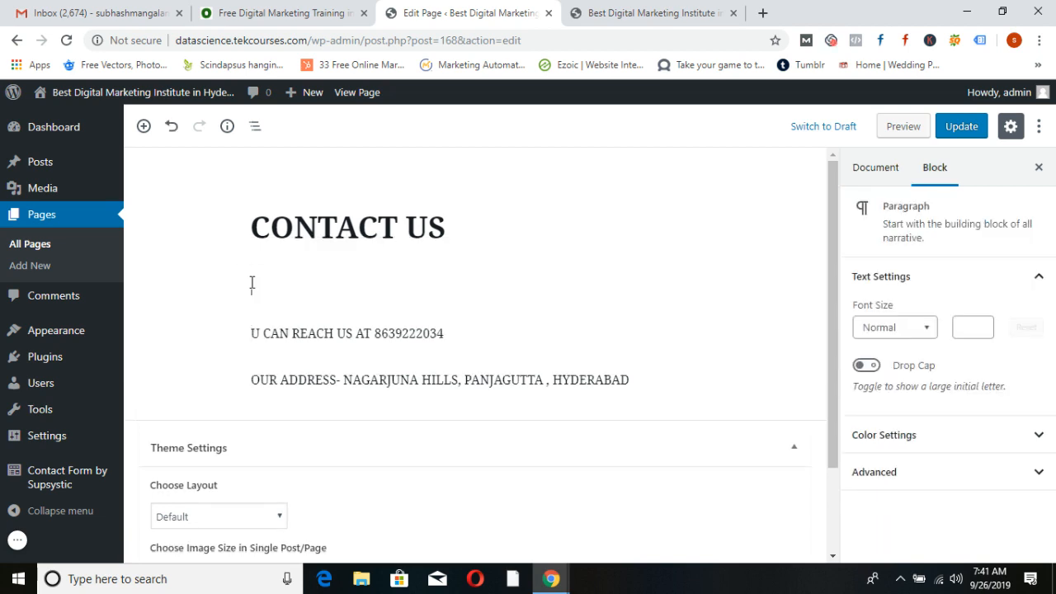
type("Please Fill The Form, ")
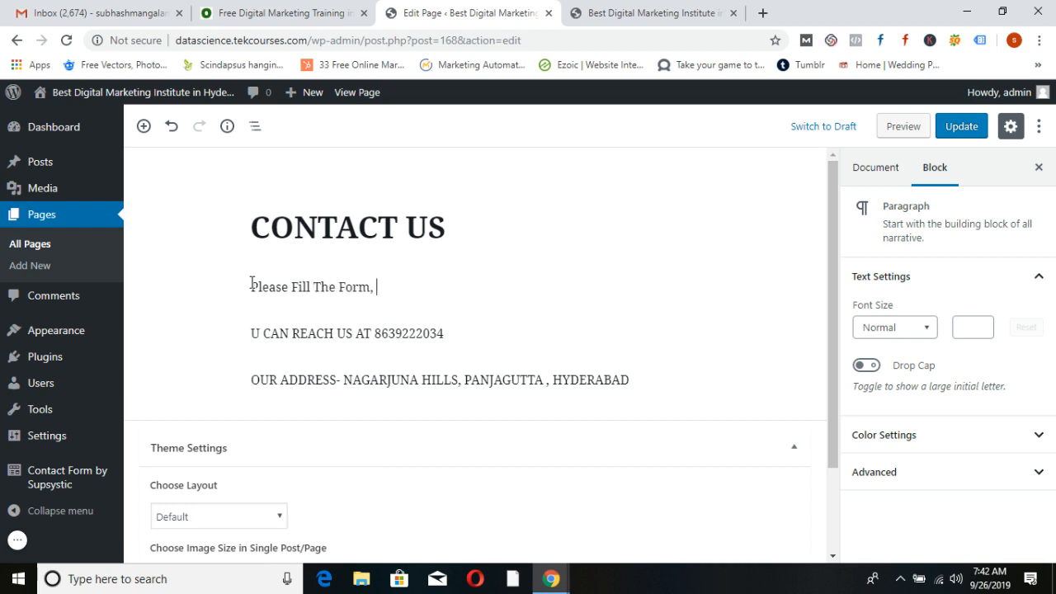
type("So that We can Get in to")
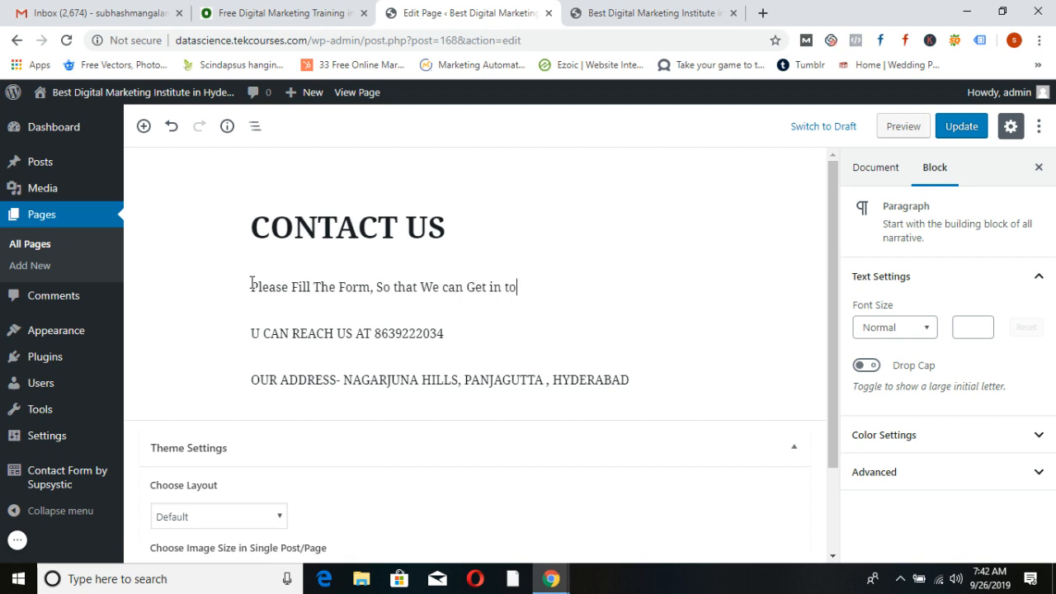
type("uch with You")
key("Return")
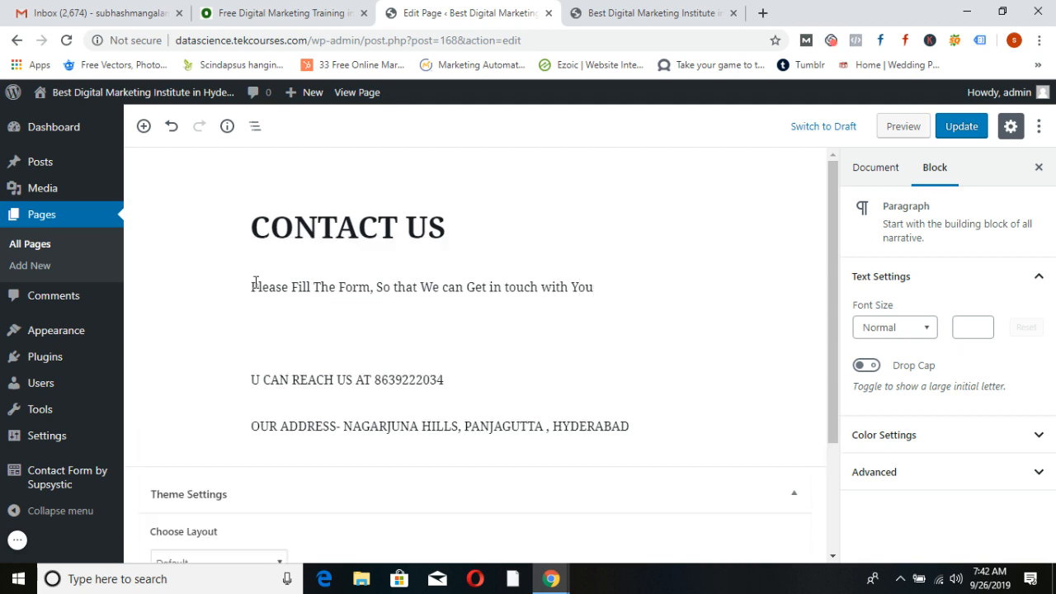
key("ctrl+v")
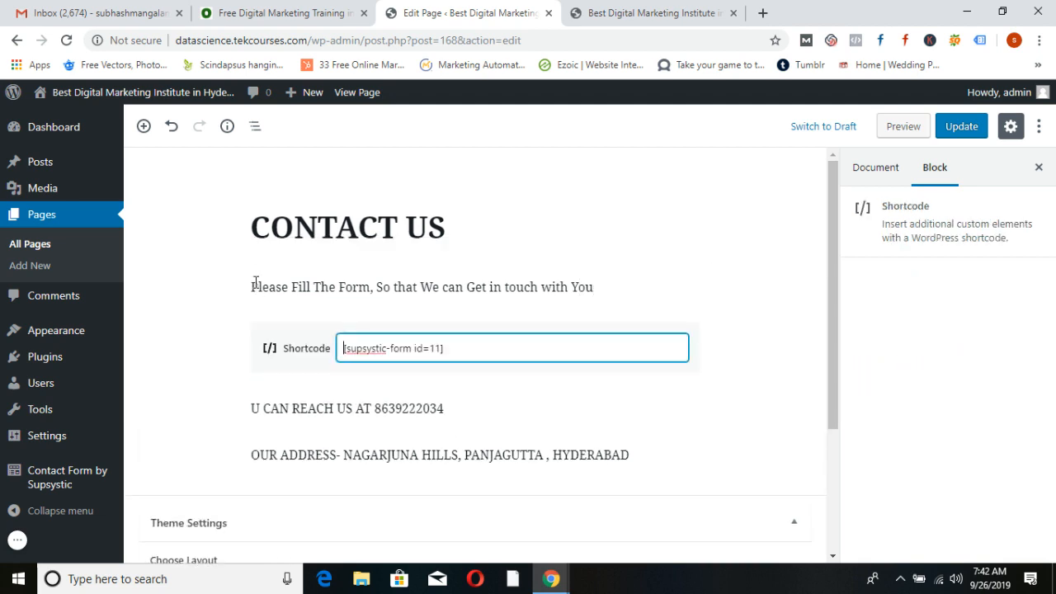
Update the CONTACT US page and open the live page in a new tab
left_click(967, 128)
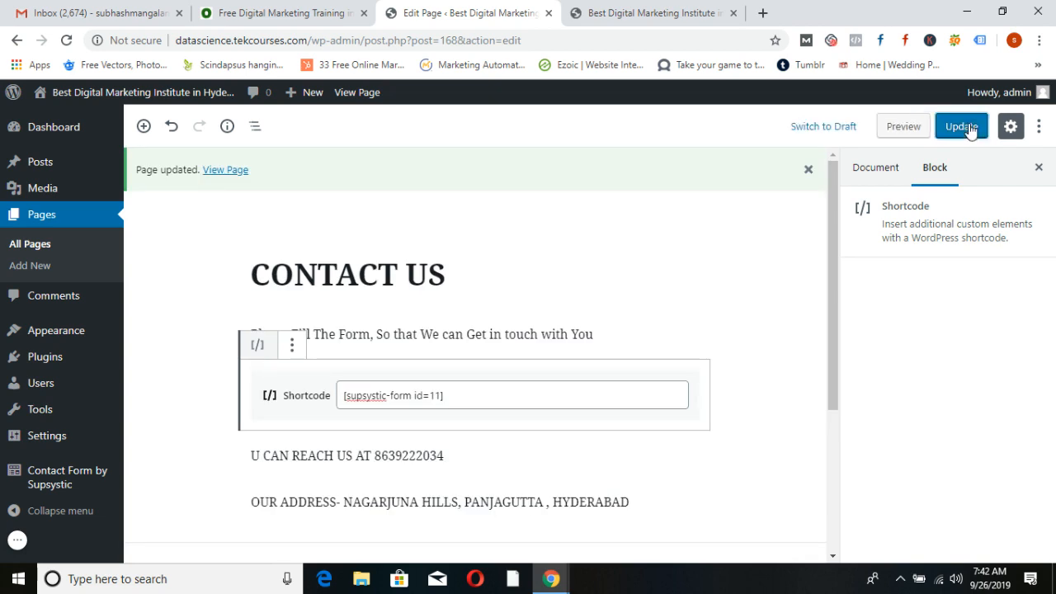
right_click(222, 170)
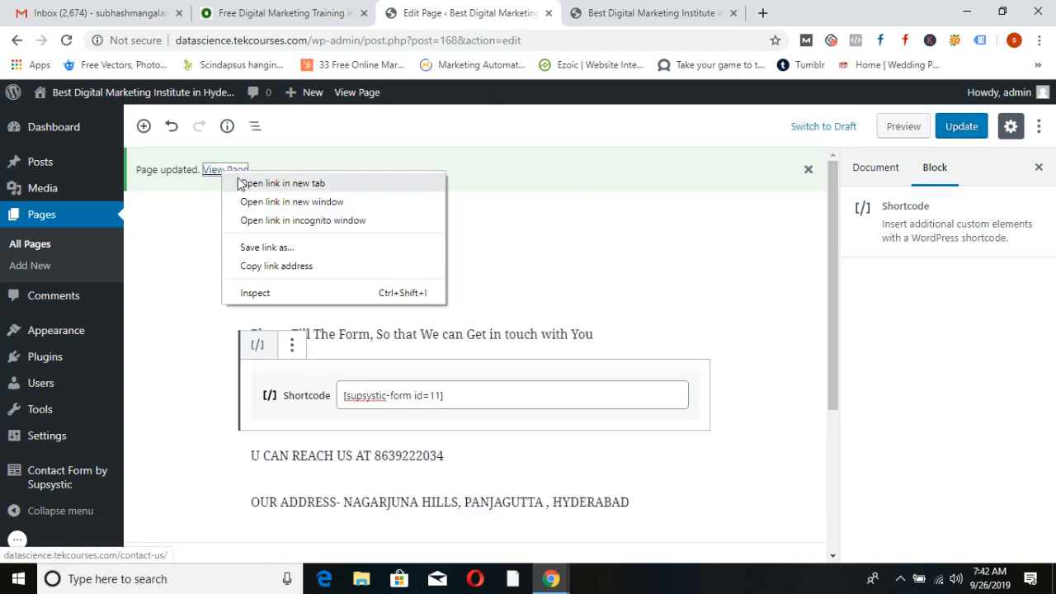
left_click(285, 181)
View the rendered contact form on the live CONTACT US page, then go to Gmail
left_click(608, 12)
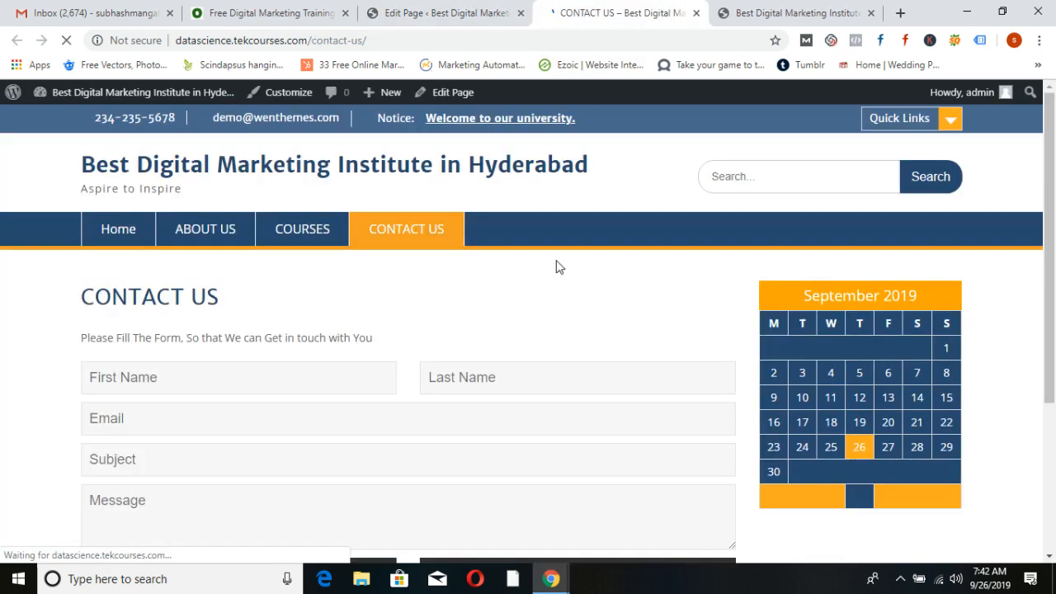
scroll(407, 300, "down", 2)
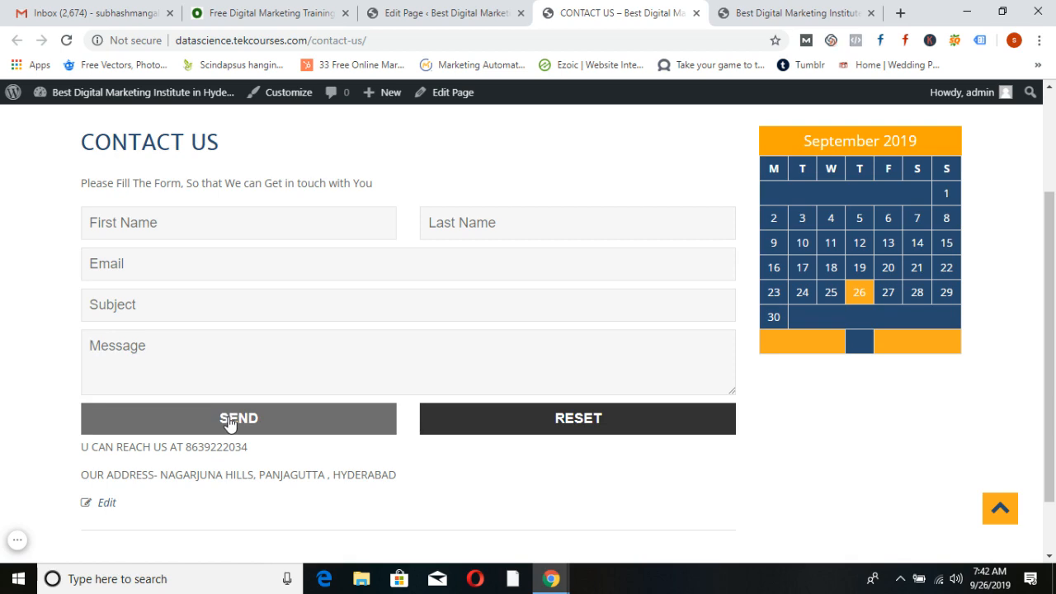
left_click(114, 14)
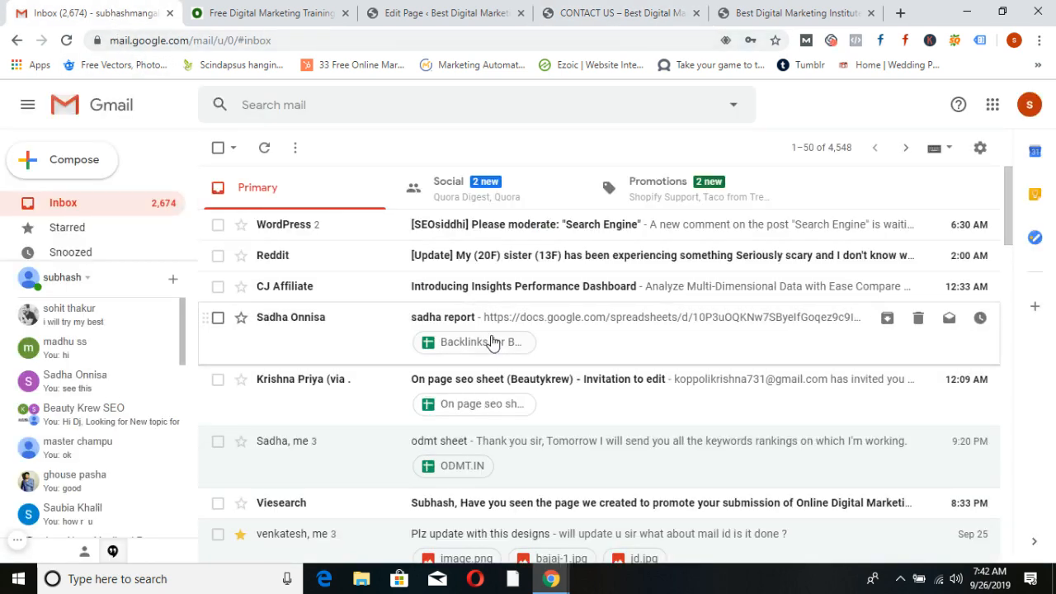
Read the 'Contact form submit' email in Gmail, then return to the inbox and CONTACT US editor
scroll(491, 348, "down", 3)
scroll(504, 363, "down", 1)
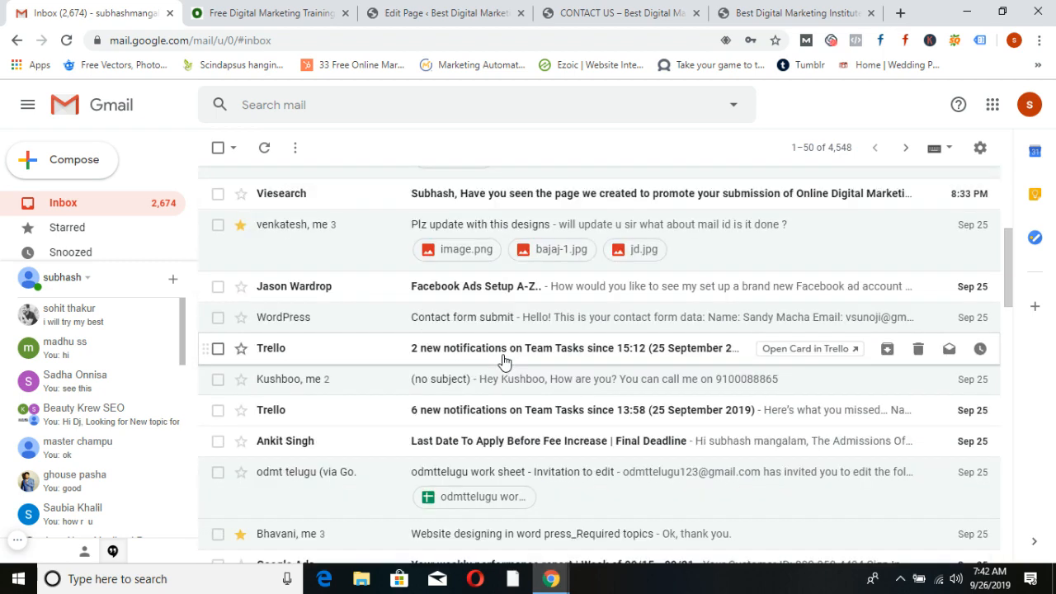
scroll(505, 363, "down", 1)
scroll(583, 382, "down", 1)
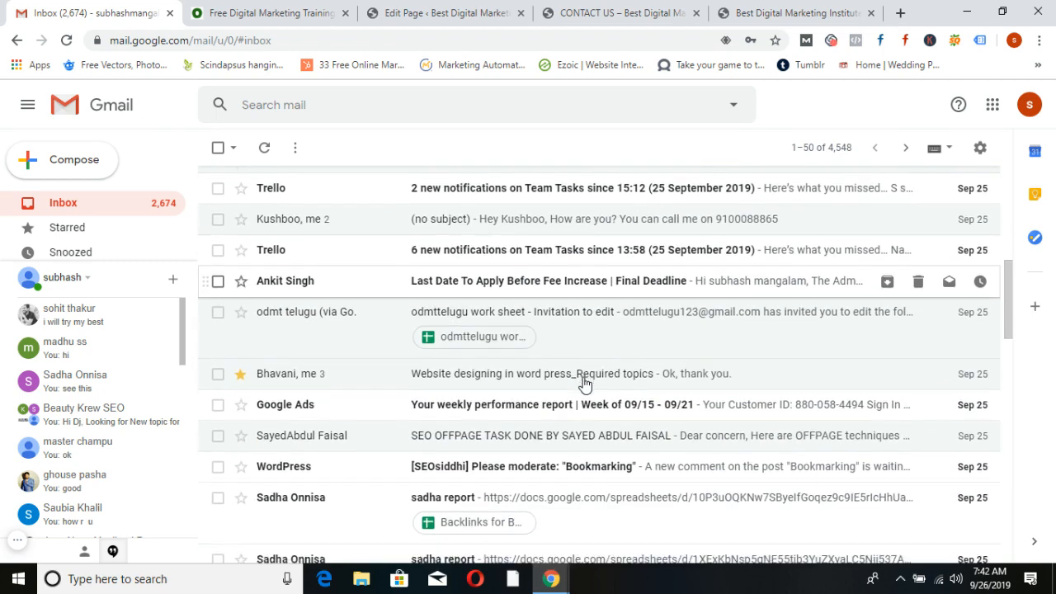
scroll(582, 382, "down", 5)
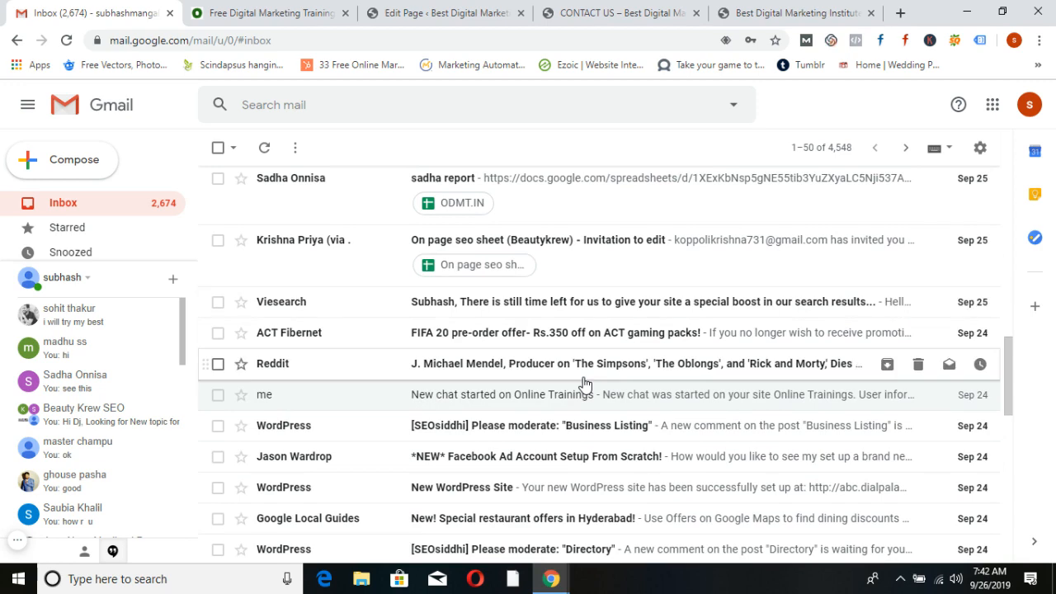
scroll(582, 382, "down", 2)
scroll(585, 384, "down", 1)
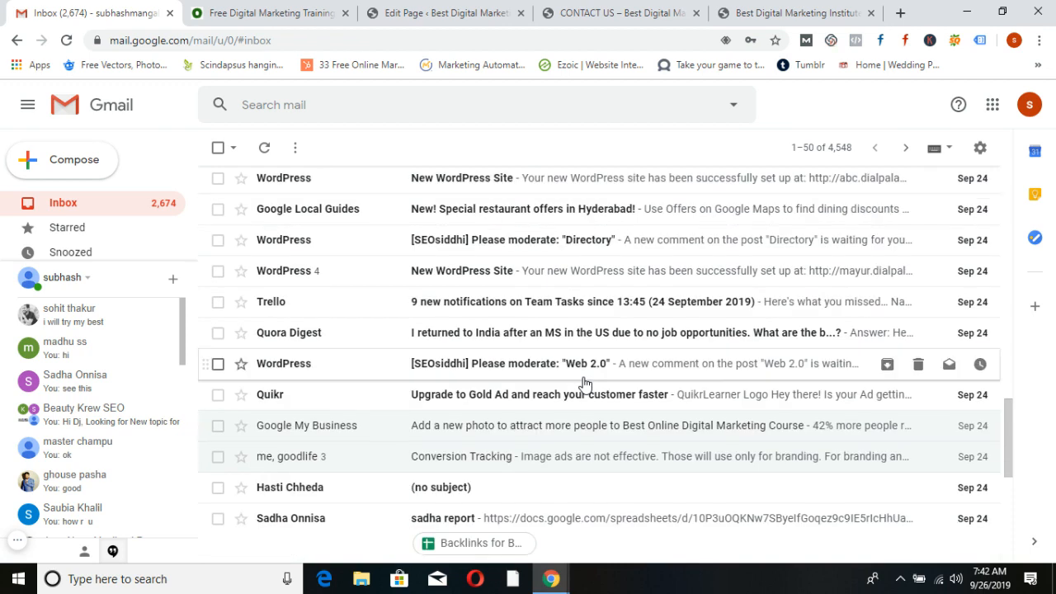
scroll(584, 384, "up", 5)
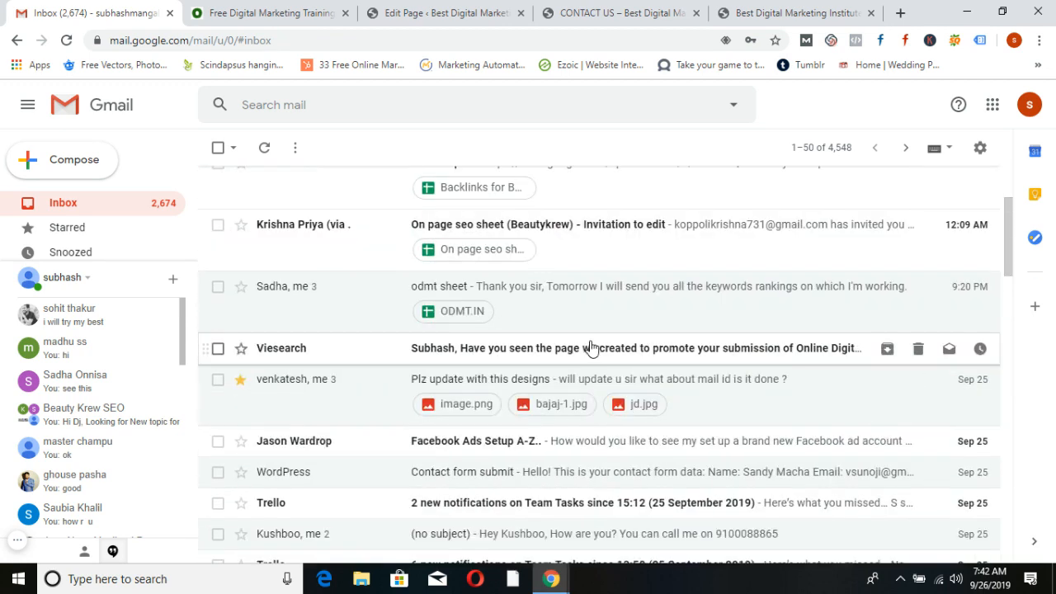
scroll(591, 348, "down", 1)
scroll(462, 330, "down", 1)
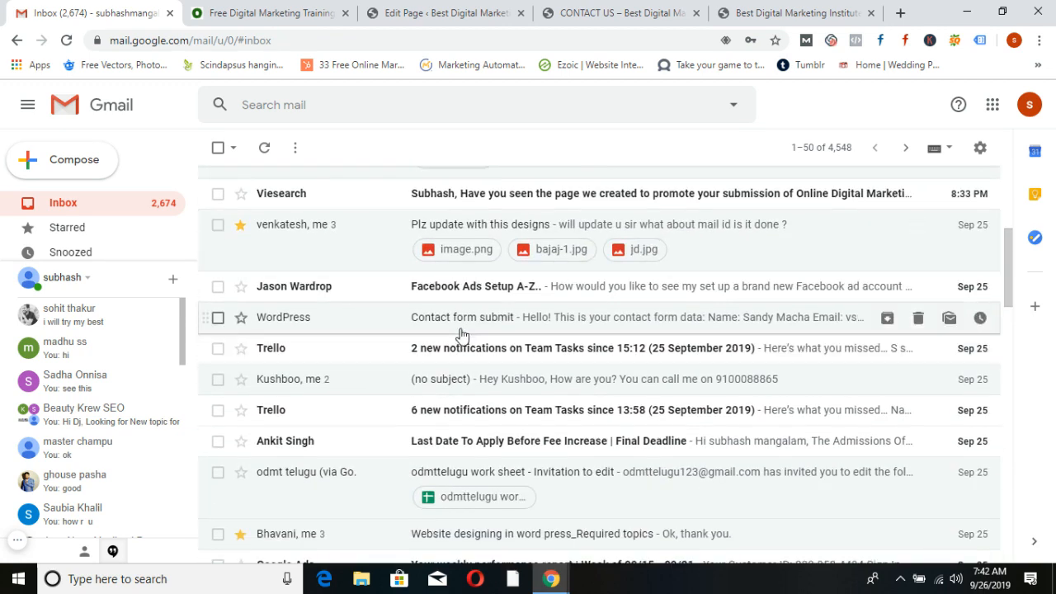
left_click(462, 323)
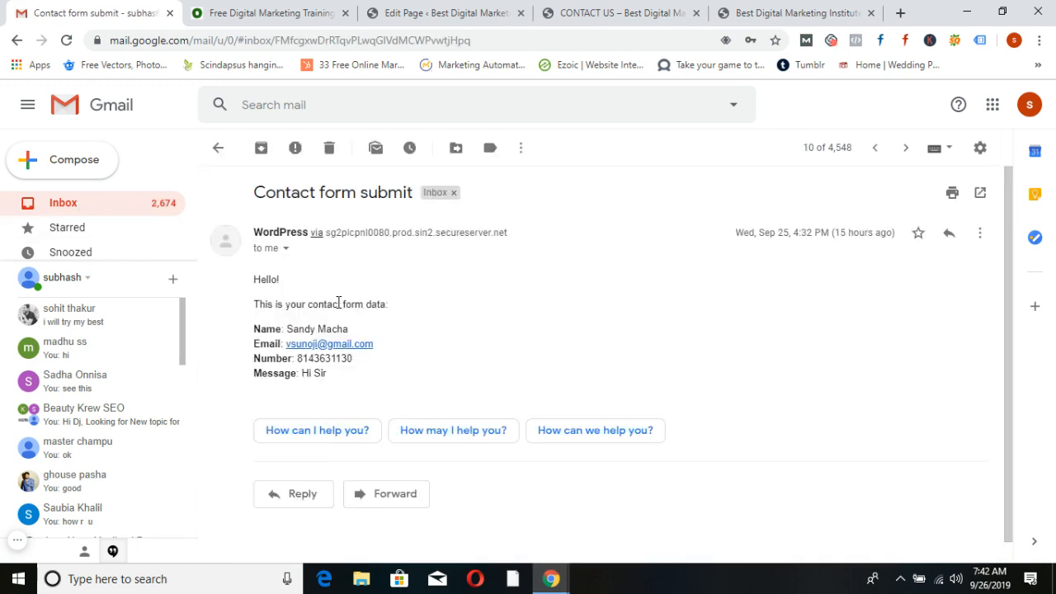
left_click(73, 204)
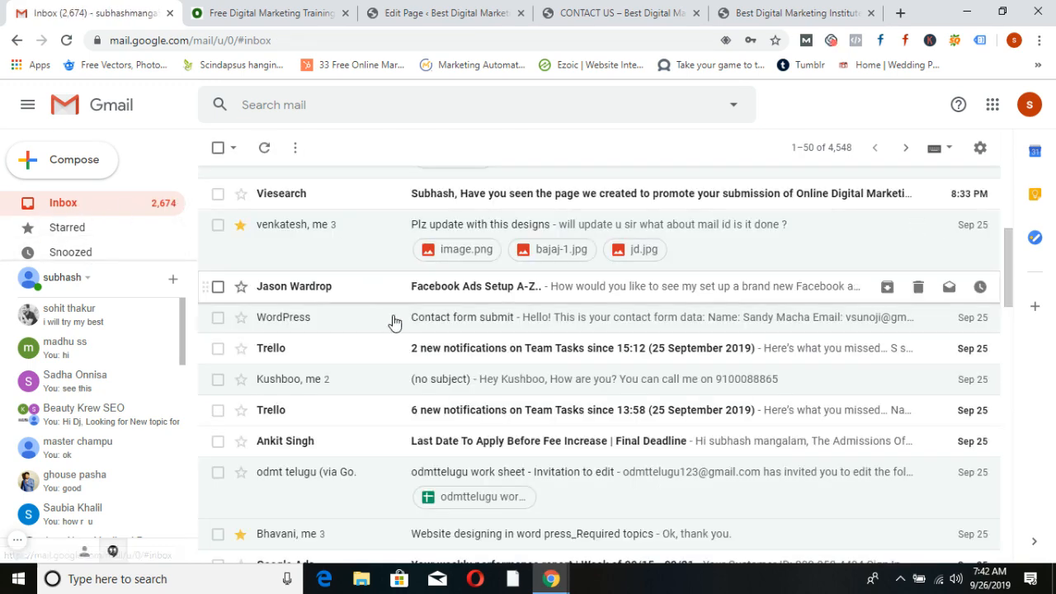
left_click(399, 12)
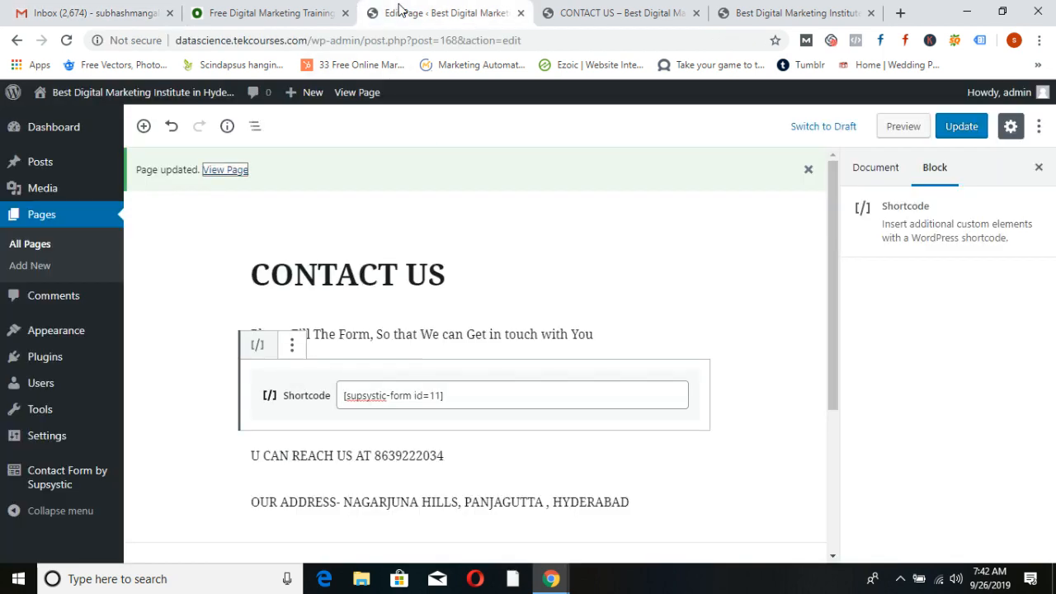
Check the form on the live Contact Us page, then open the Supsystic Show All Forms list
left_click(569, 12)
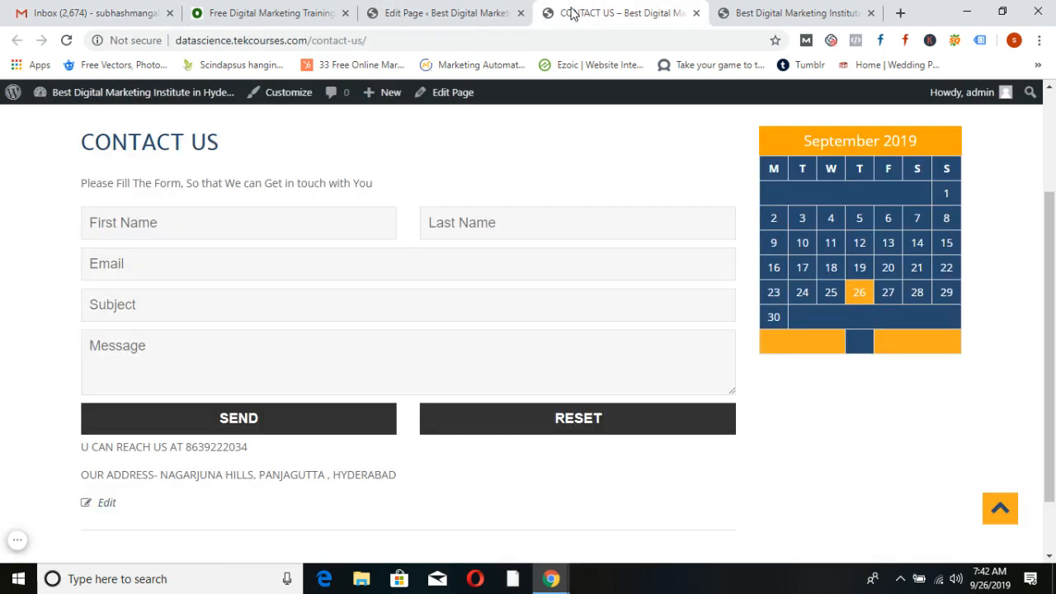
scroll(578, 212, "up", 2)
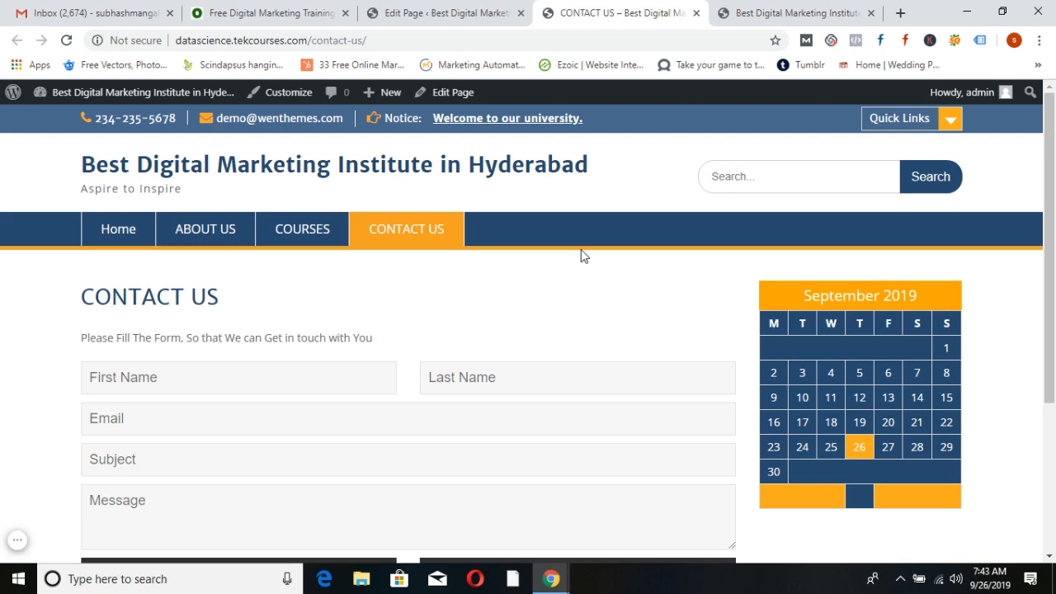
scroll(581, 249, "down", 2)
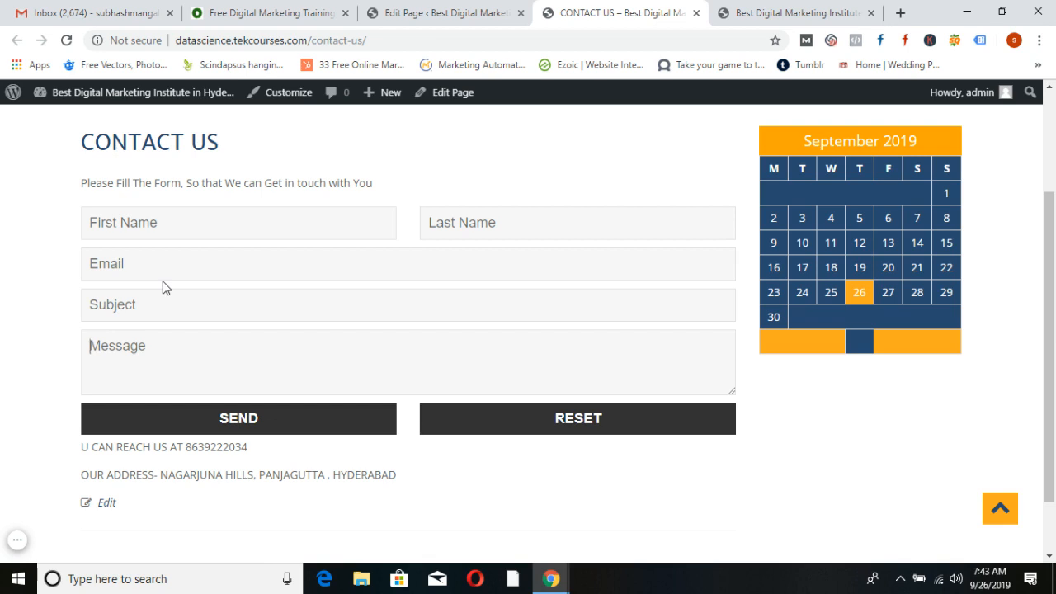
left_click(441, 12)
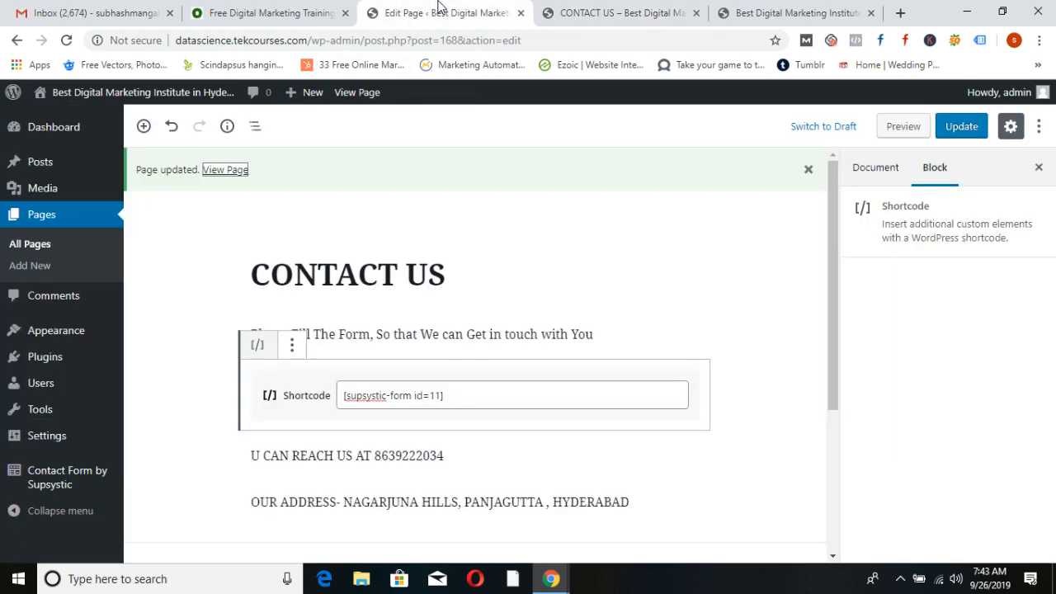
left_click(53, 483)
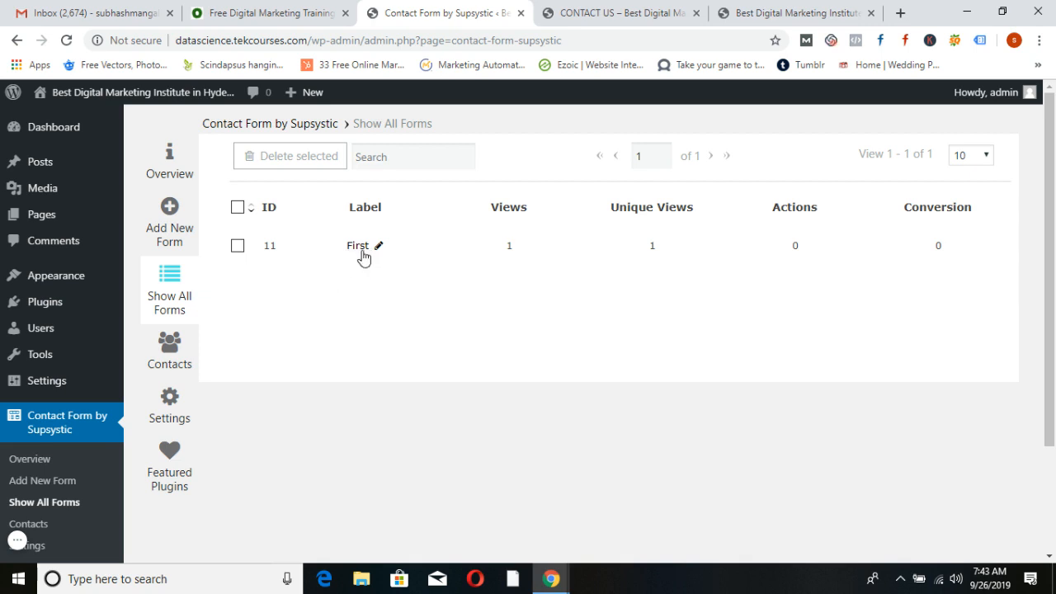
left_click(360, 247)
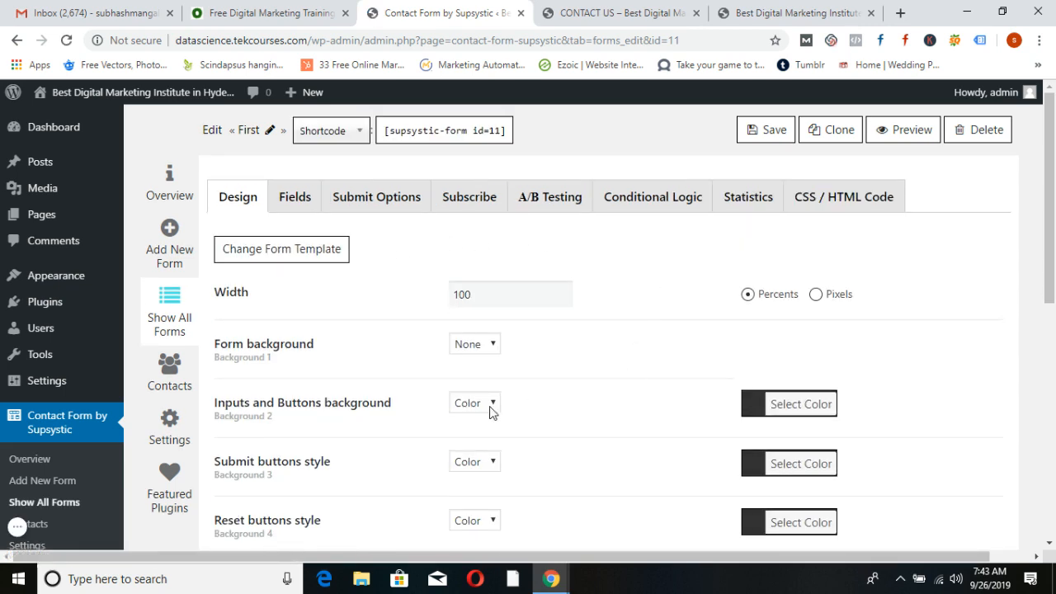
left_click(617, 12)
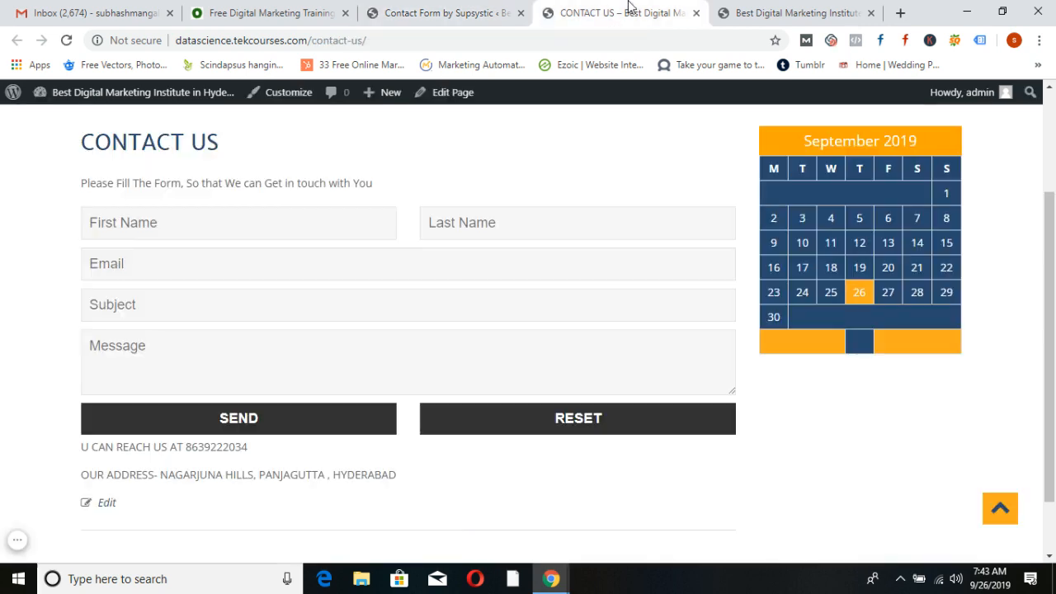
left_click(470, 12)
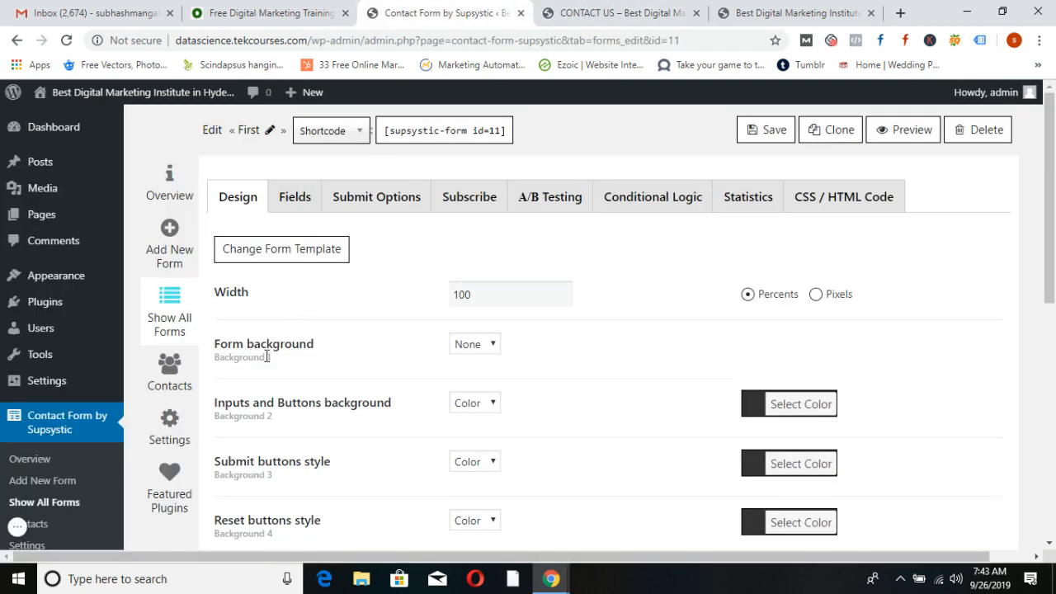
left_click(491, 348)
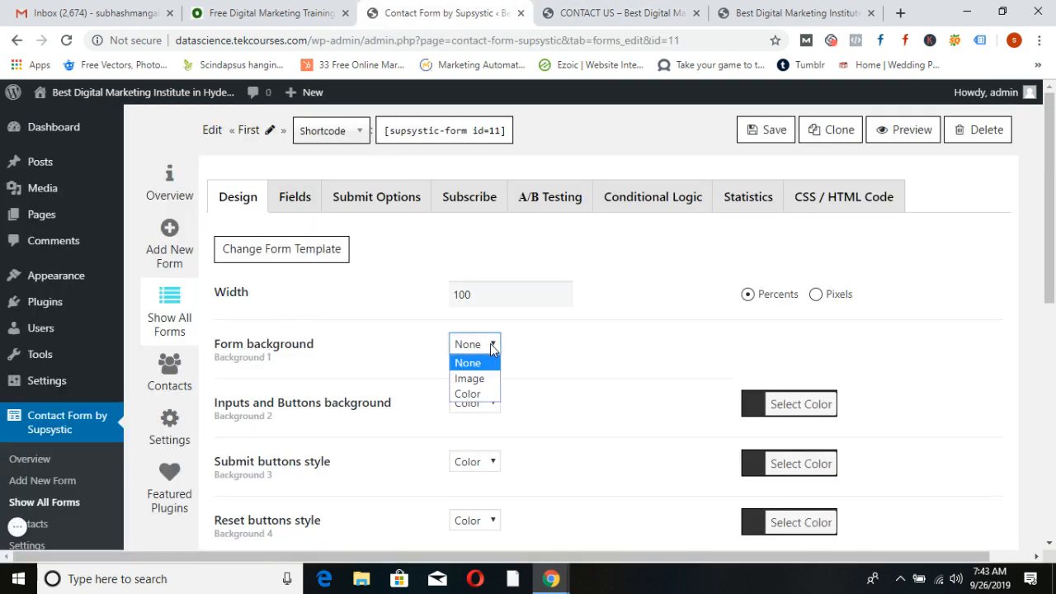
left_click(473, 394)
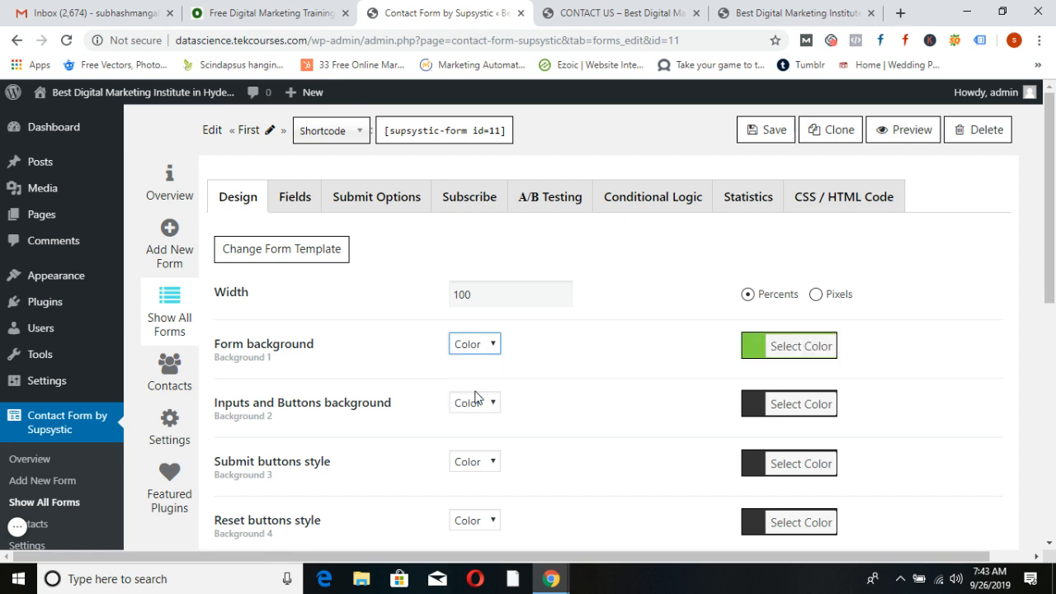
left_click(788, 351)
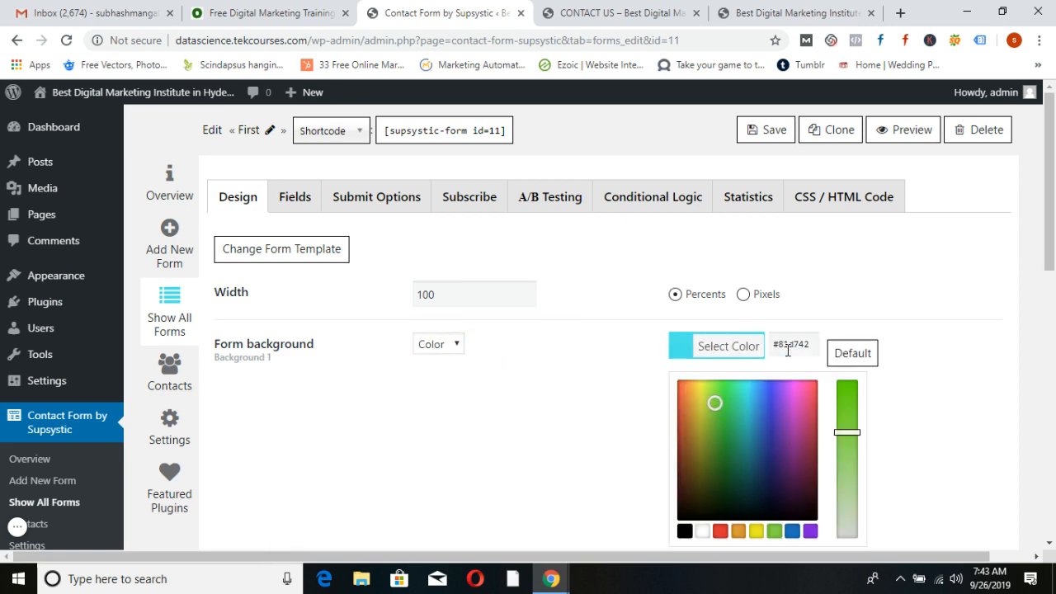
left_click(793, 530)
left_click(764, 133)
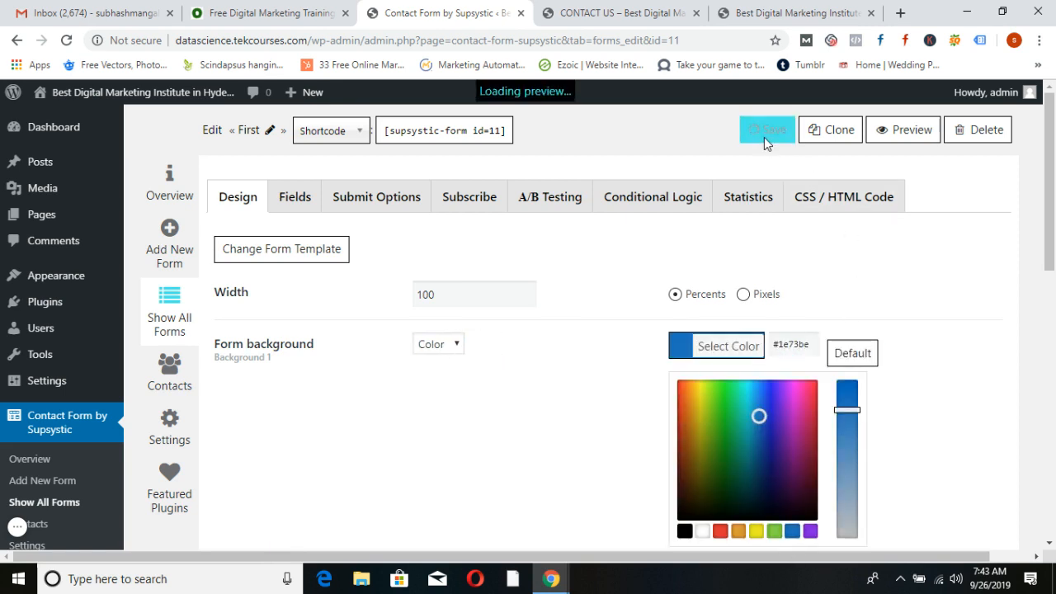
left_click(599, 13)
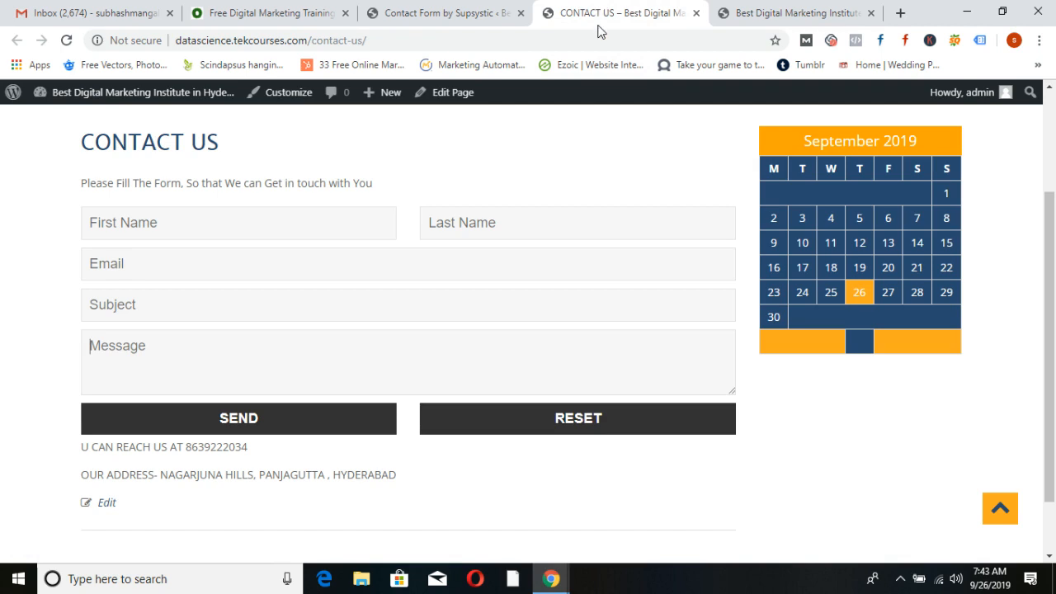
left_click(67, 42)
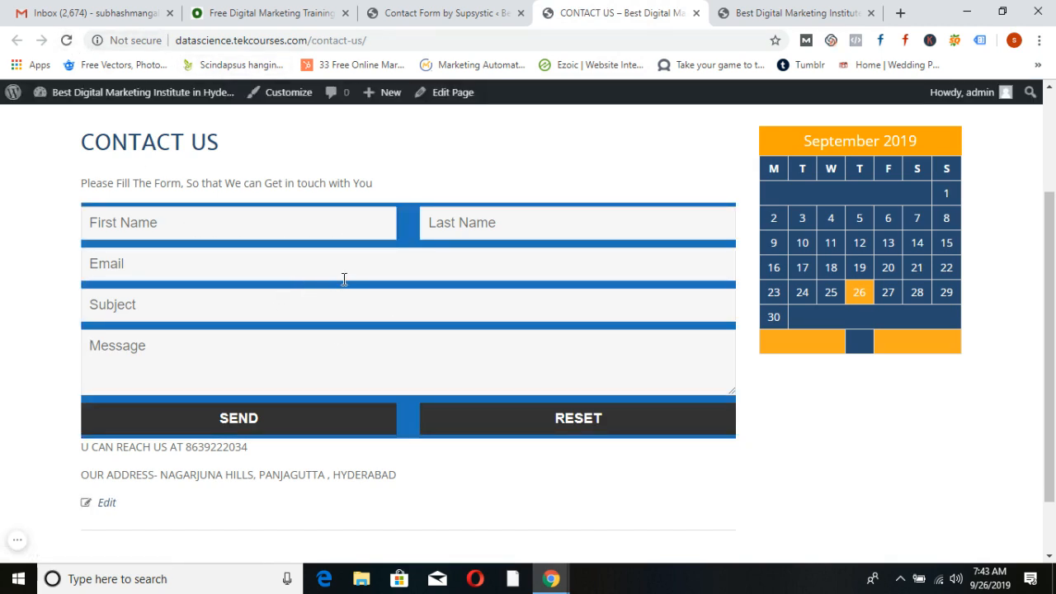
left_click(440, 10)
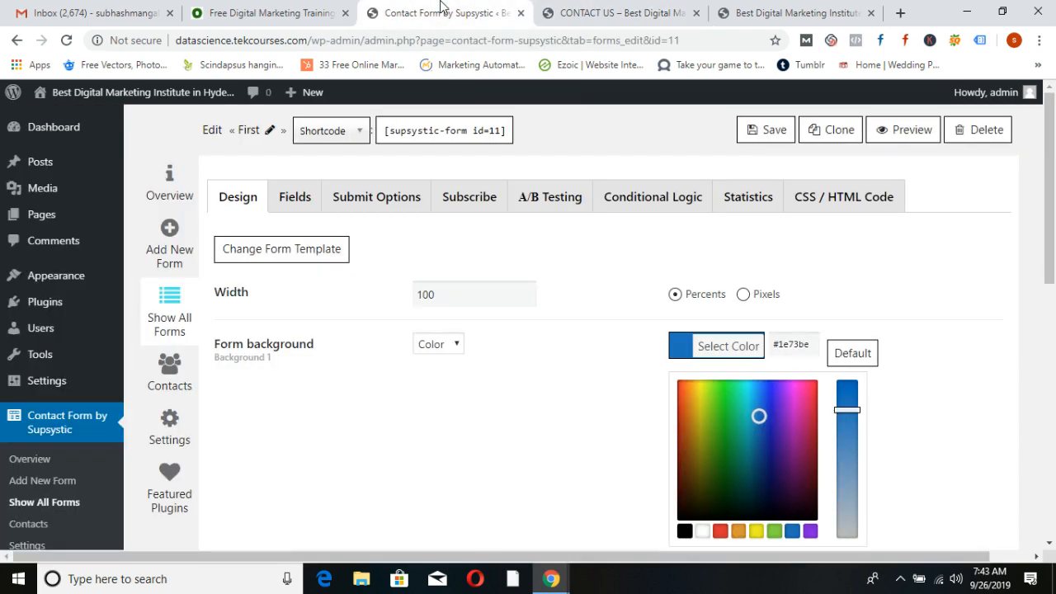
scroll(533, 306, "down", 2)
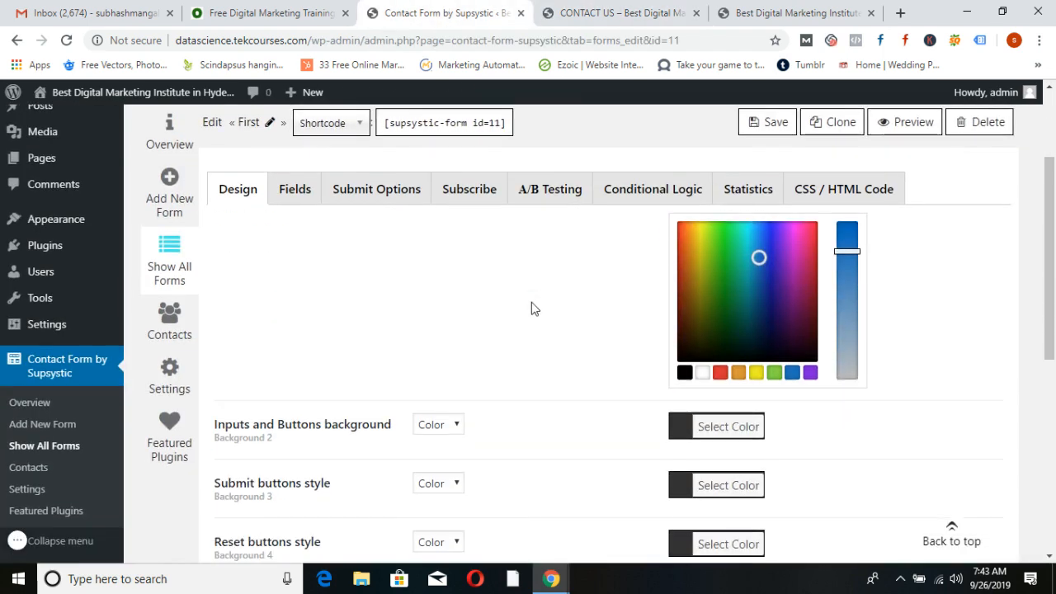
scroll(533, 307, "down", 1)
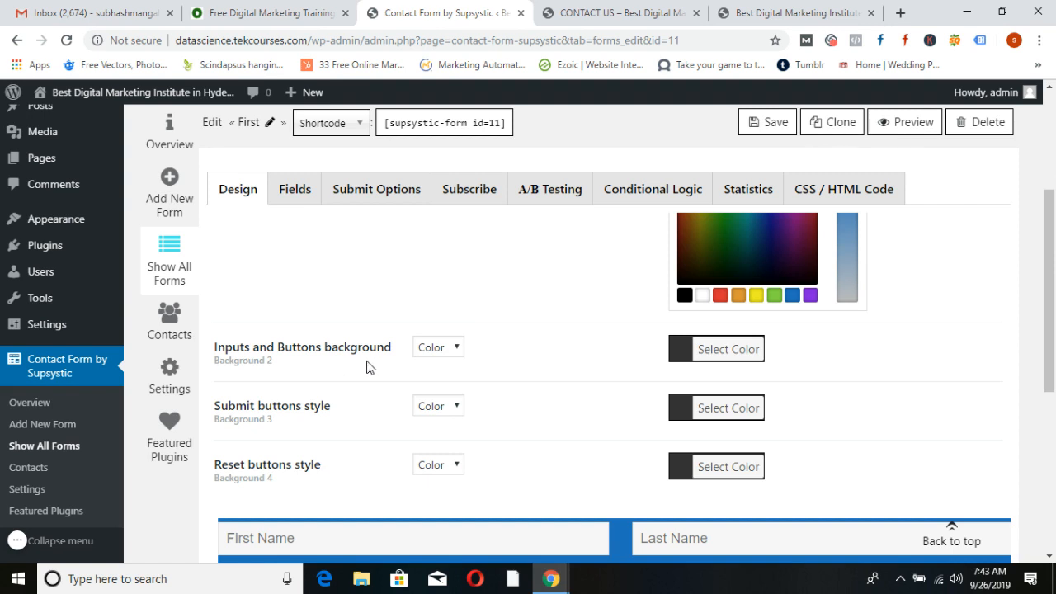
scroll(430, 417, "down", 1)
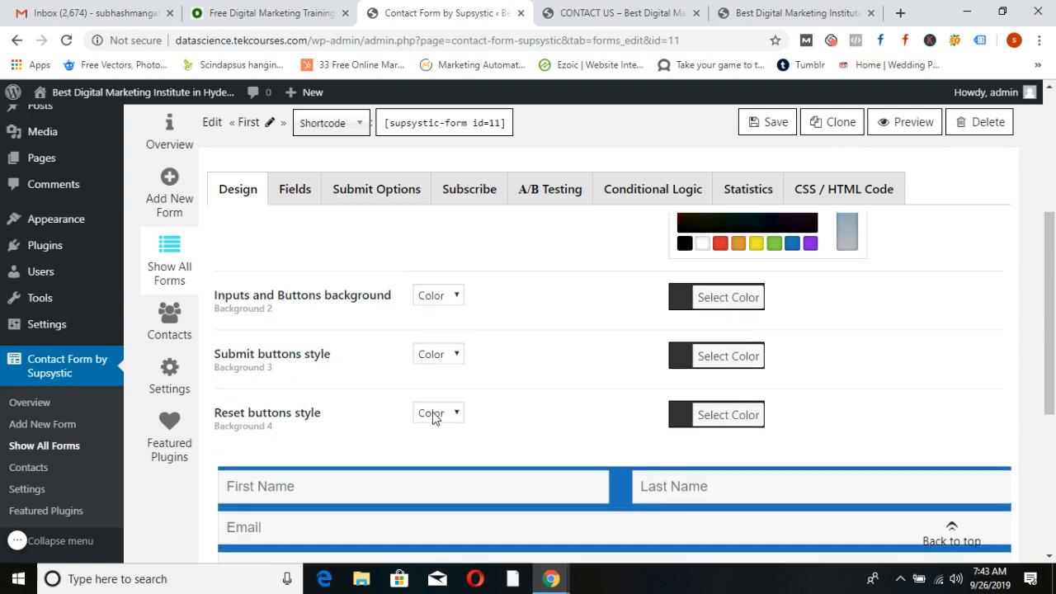
scroll(432, 416, "down", 3)
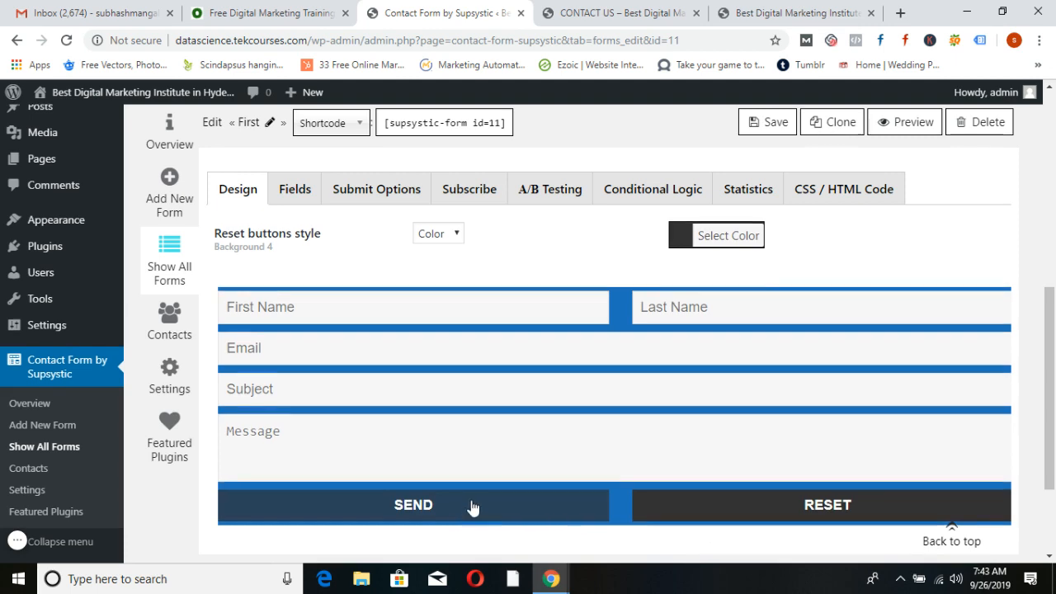
scroll(471, 505, "up", 8)
scroll(471, 499, "down", 4)
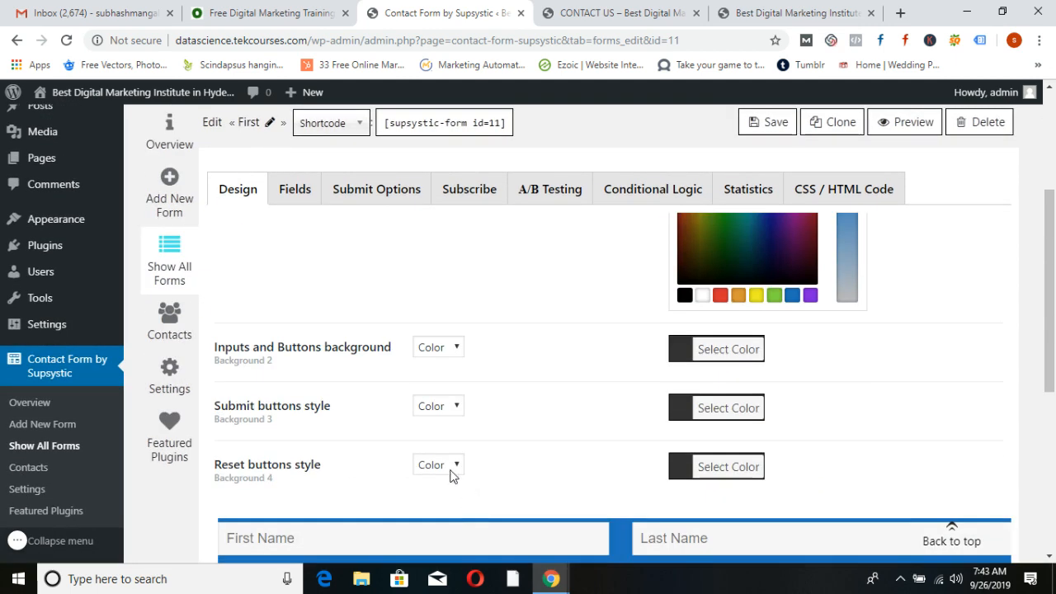
left_click(460, 354)
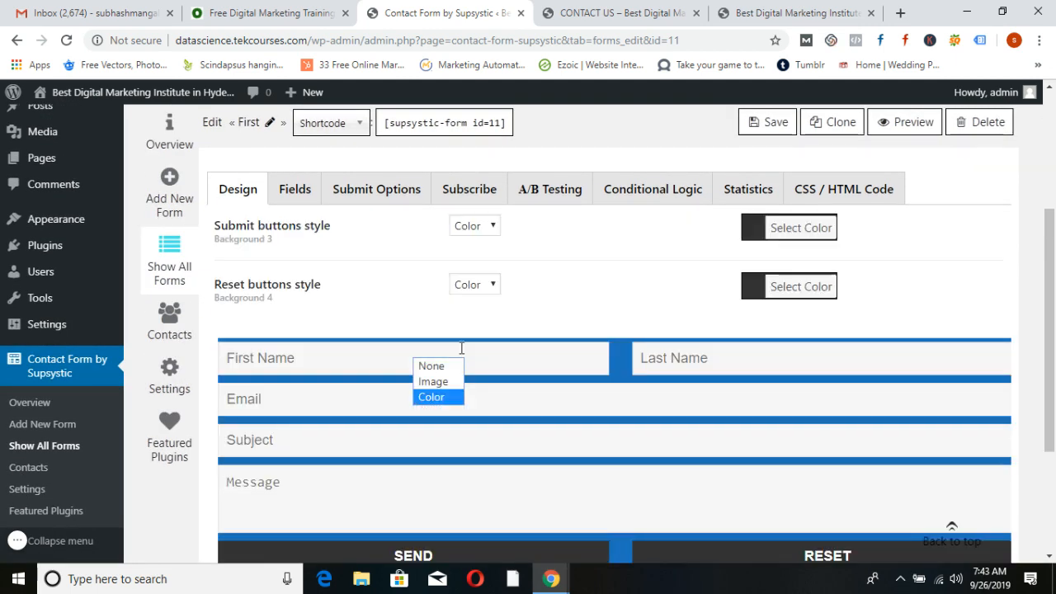
left_click(439, 395)
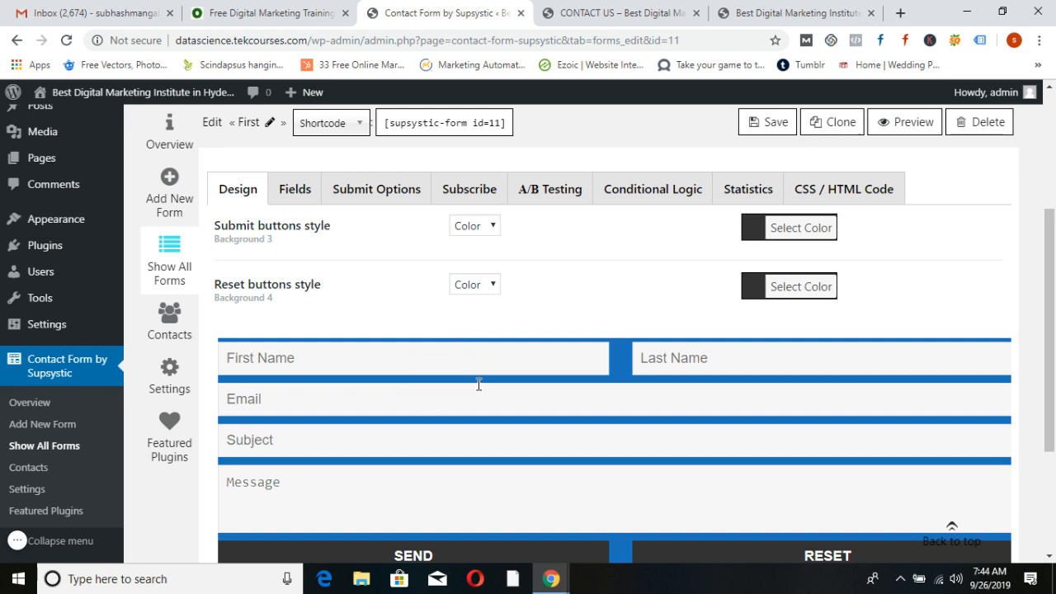
scroll(495, 363, "up", 2)
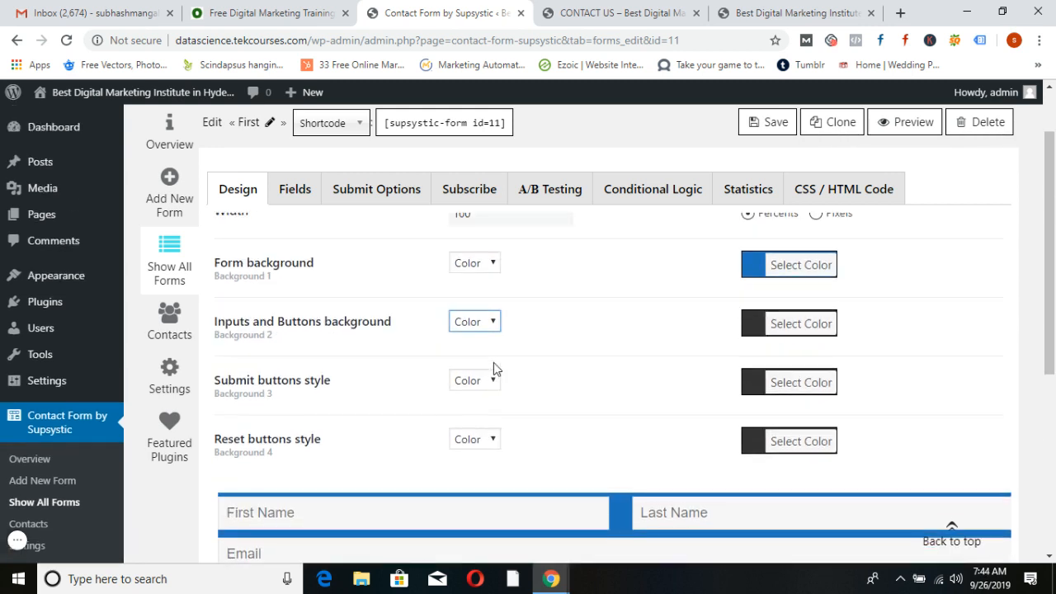
left_click(783, 339)
left_click(793, 507)
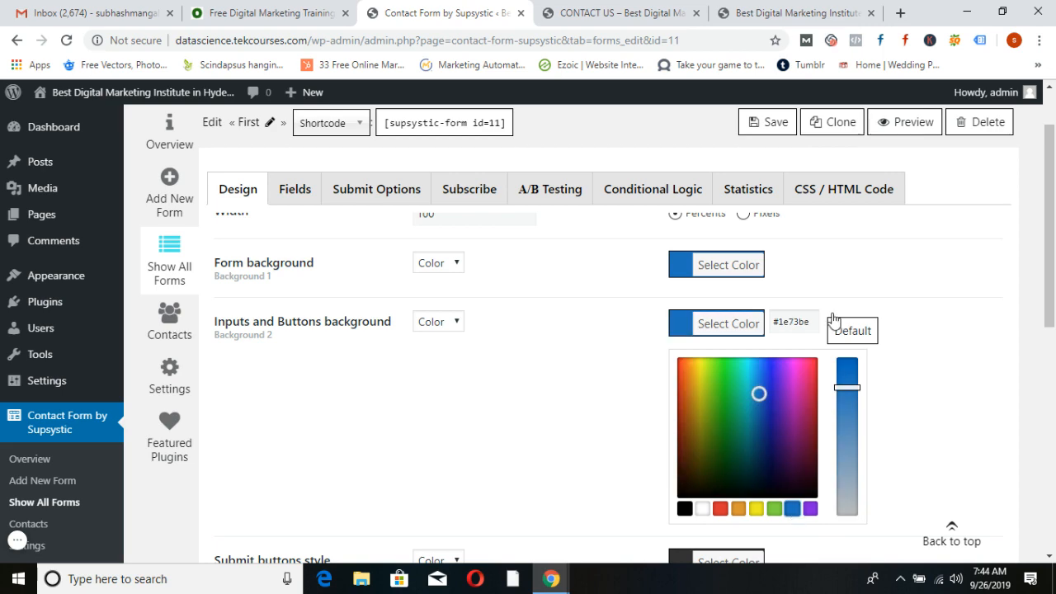
left_click(770, 124)
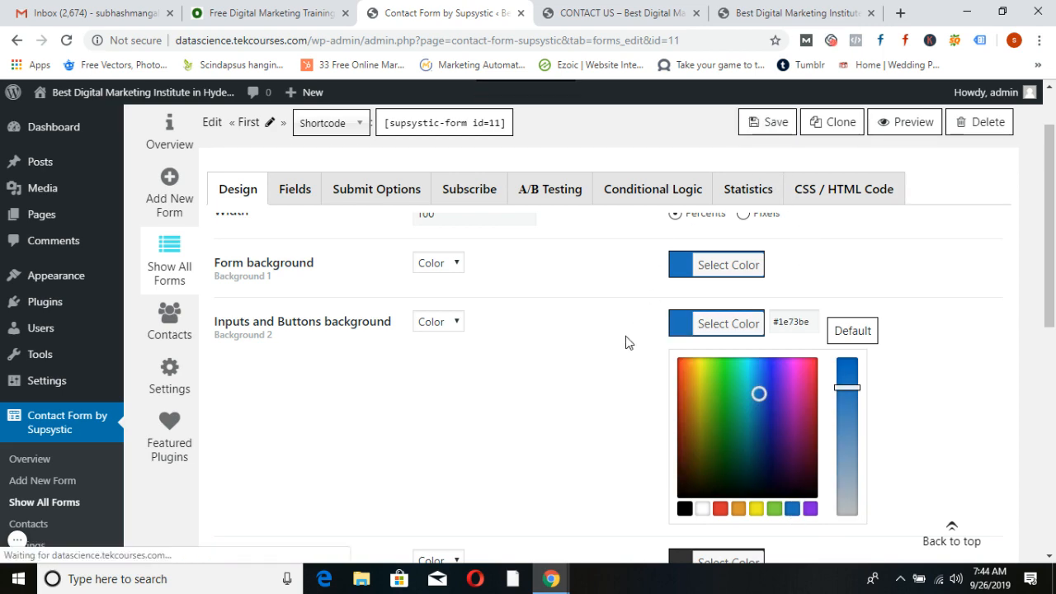
scroll(626, 341, "down", 5)
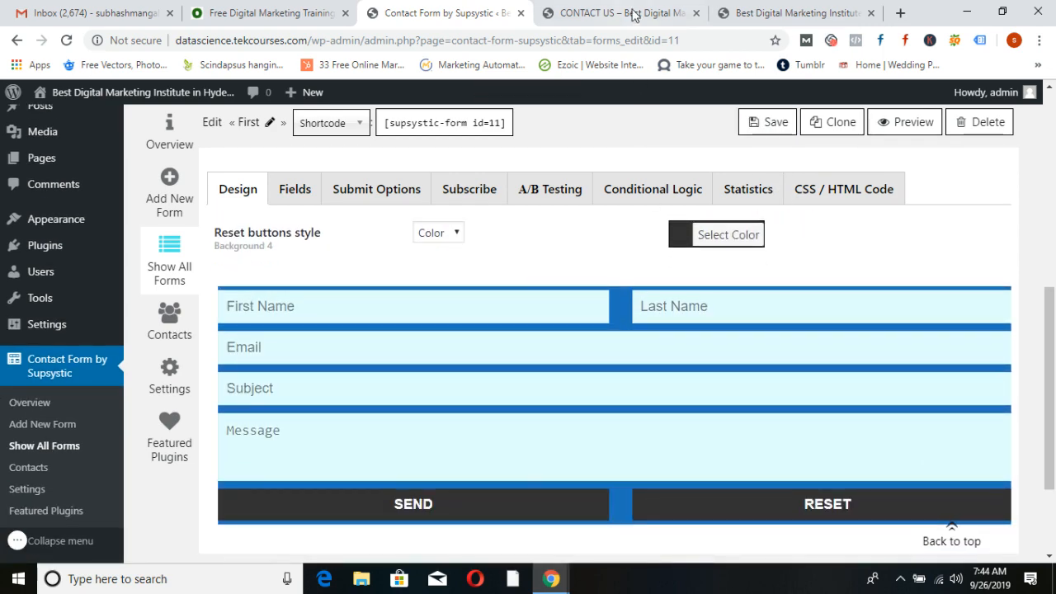
left_click(633, 15)
left_click(66, 40)
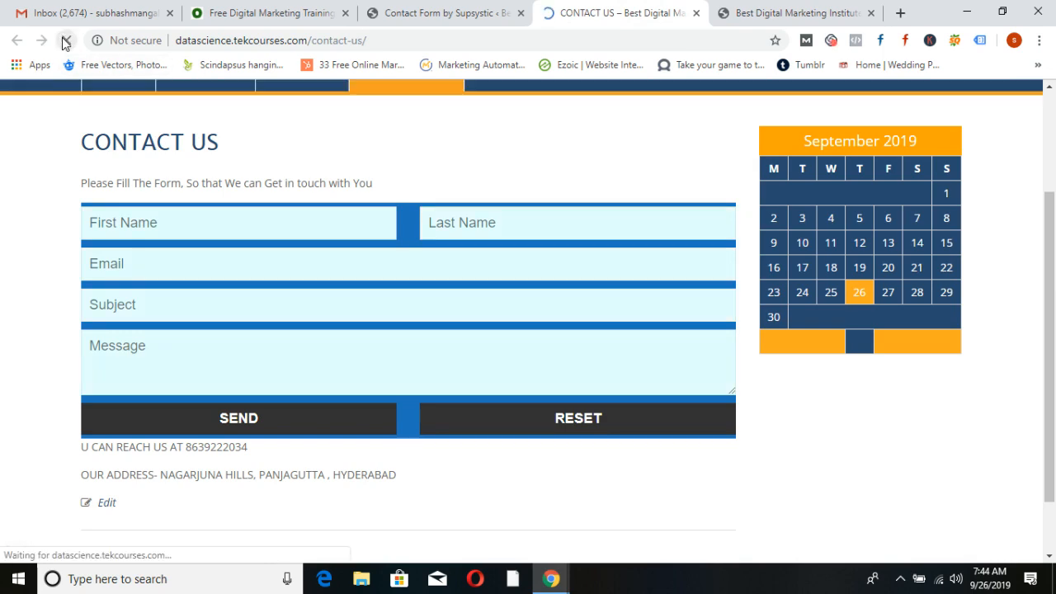
left_click(421, 17)
scroll(552, 338, "up", 3)
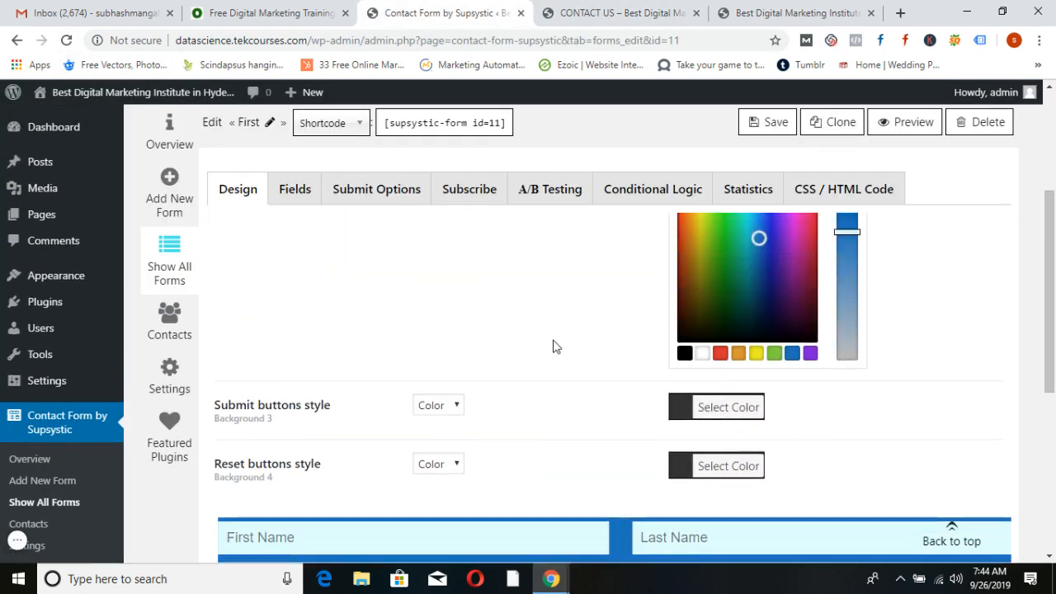
scroll(553, 347, "up", 3)
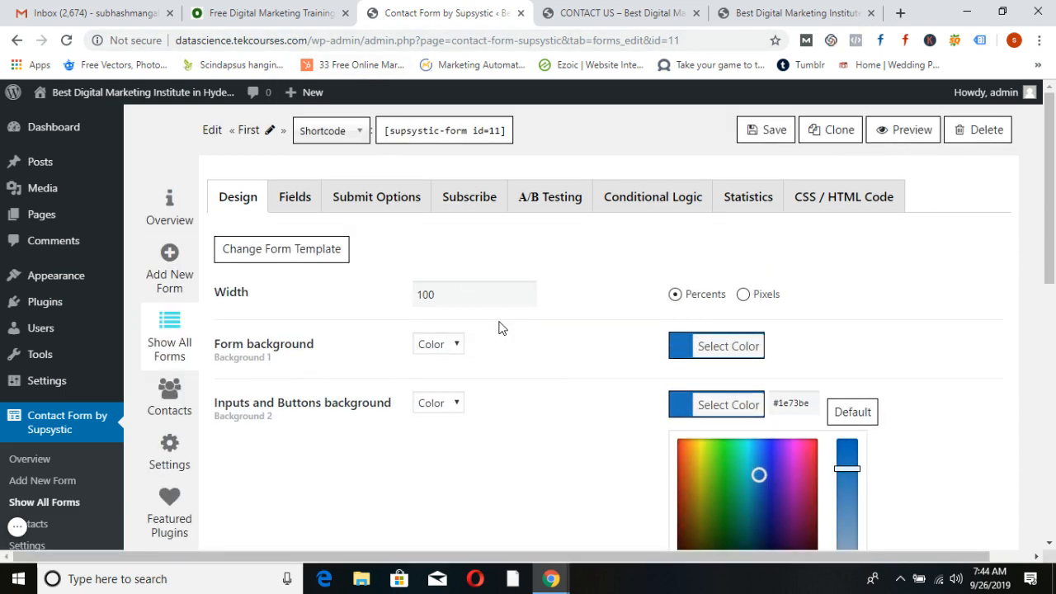
left_click(615, 13)
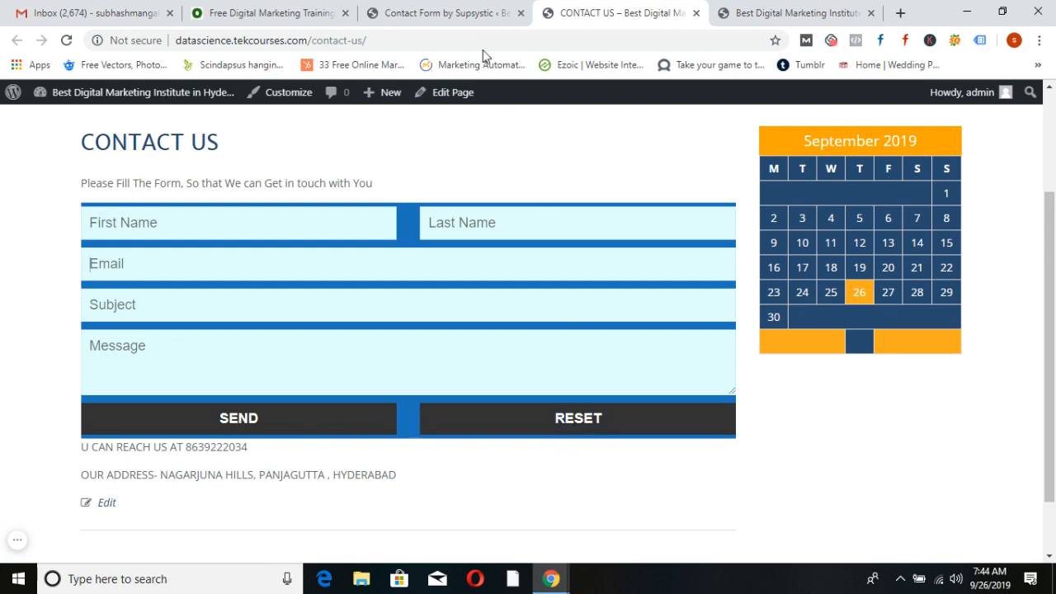
left_click(450, 12)
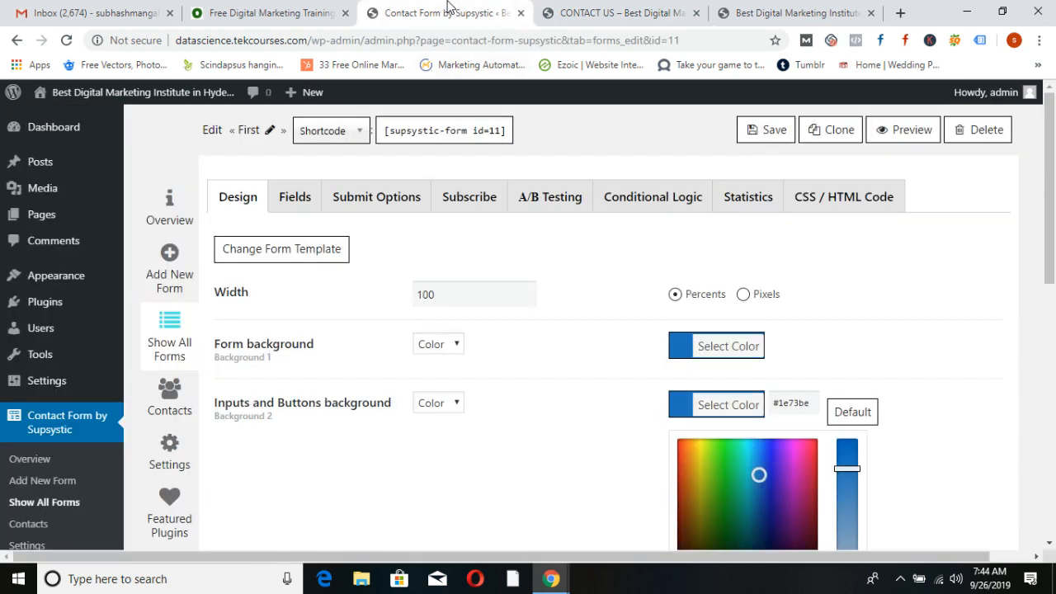
Delete the Last Name, Reset and Subject fields from the First form, confirming each removal
left_click(294, 209)
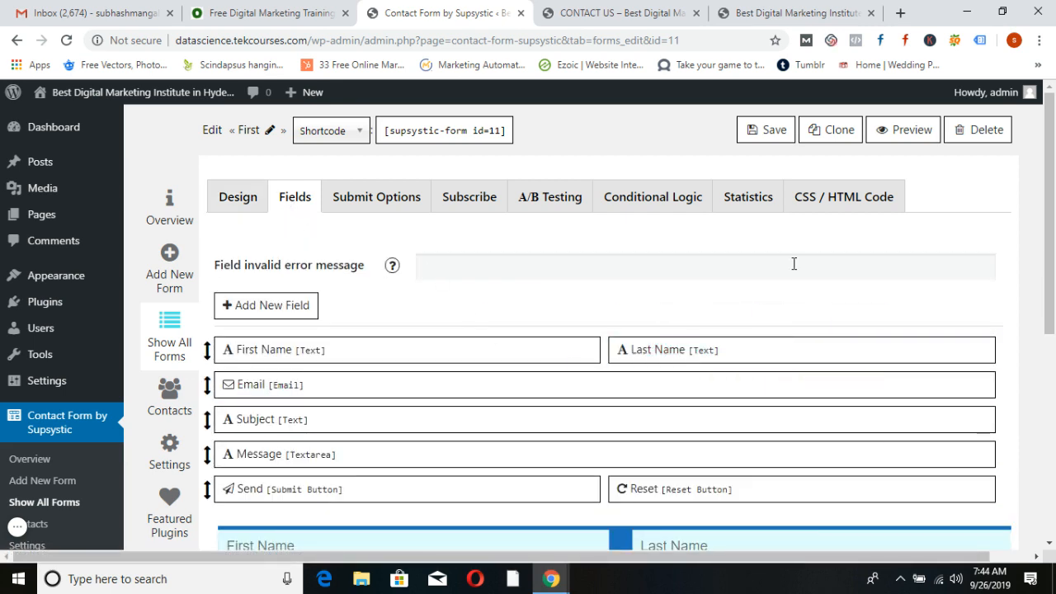
left_click(761, 323)
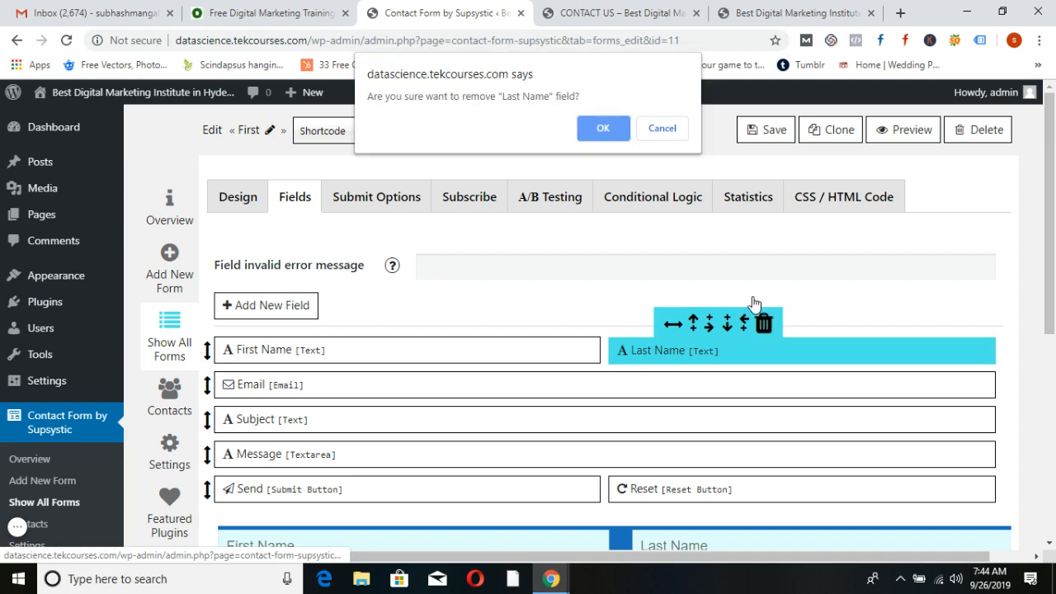
left_click(602, 128)
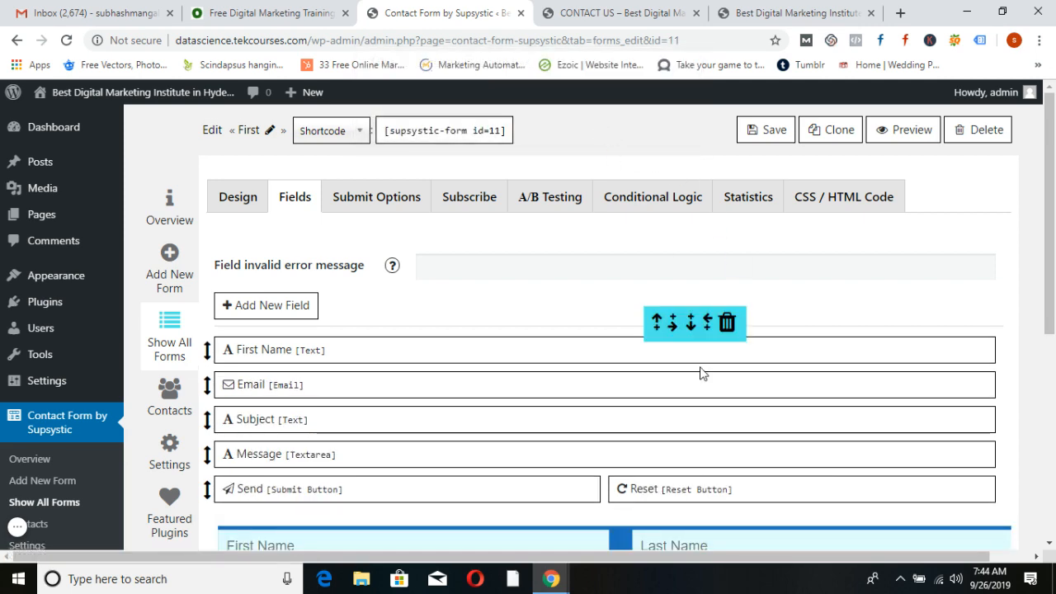
scroll(701, 373, "down", 2)
left_click(710, 305)
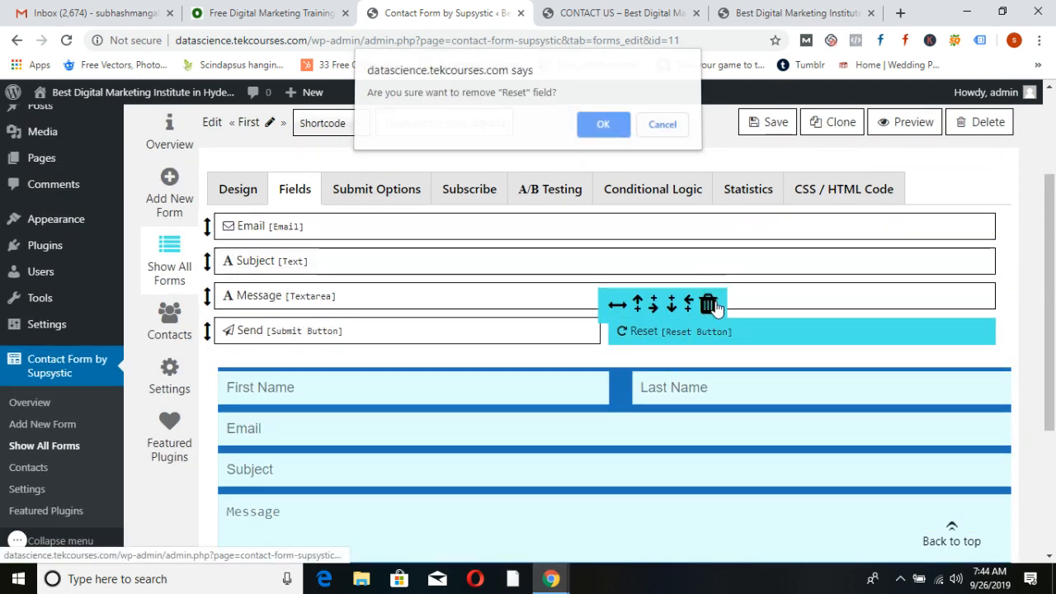
left_click(613, 125)
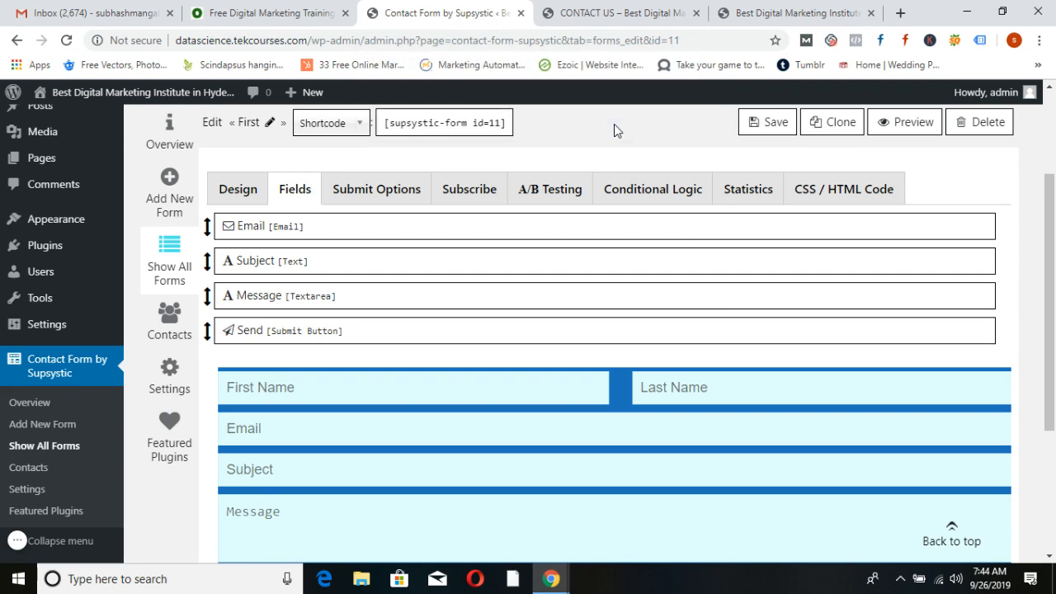
left_click(355, 233)
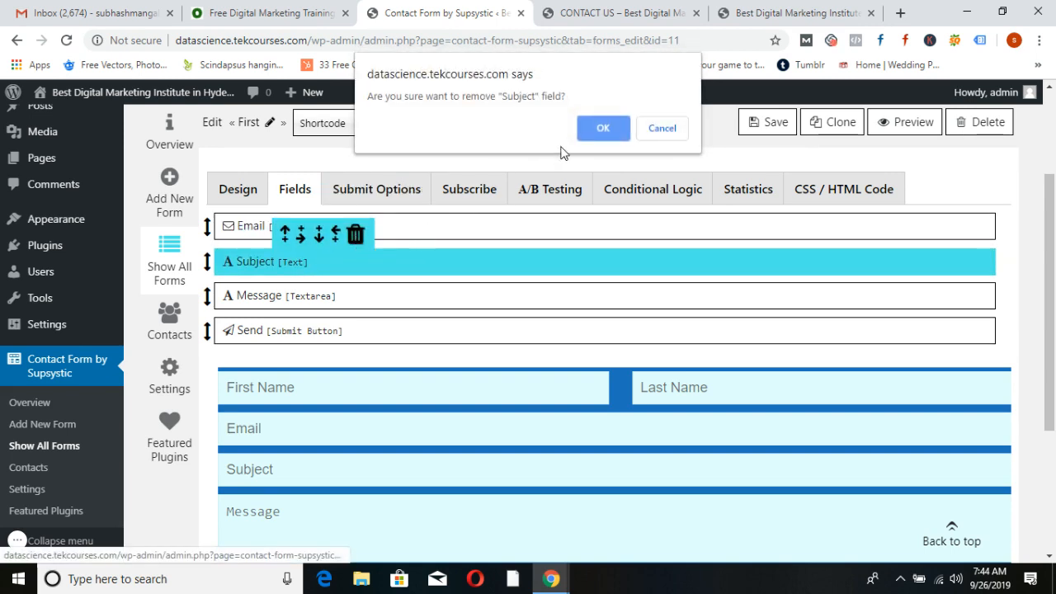
left_click(601, 131)
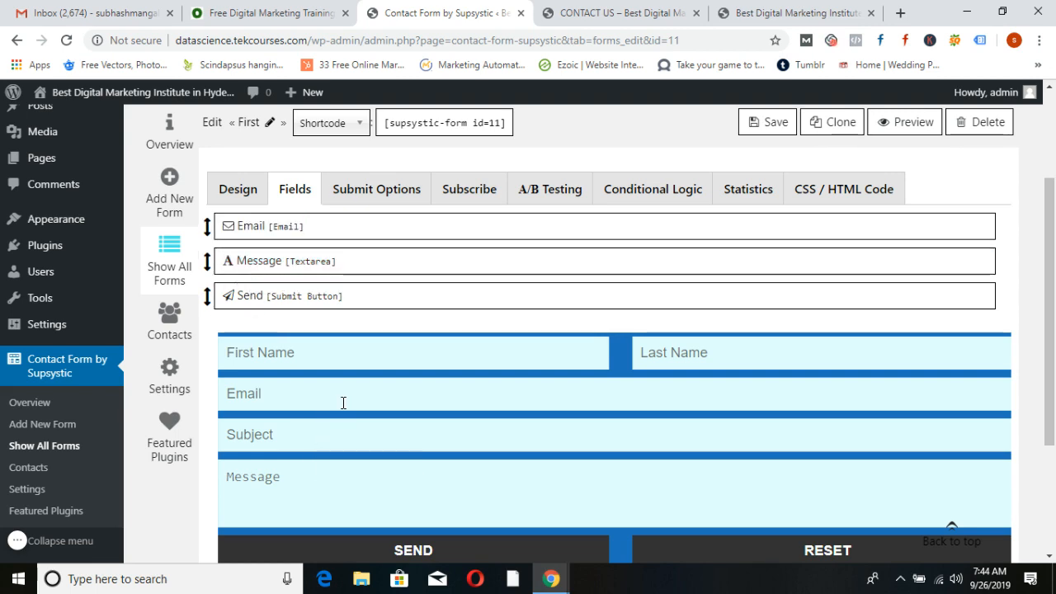
scroll(342, 403, "up", 2)
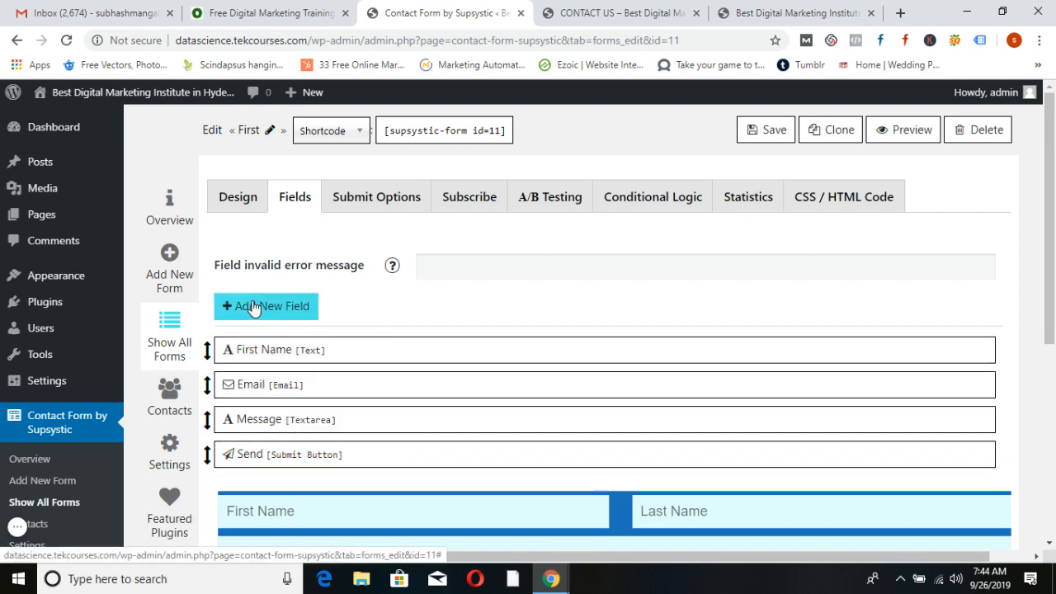
Add a new field to the form with the Number field type
left_click(254, 305)
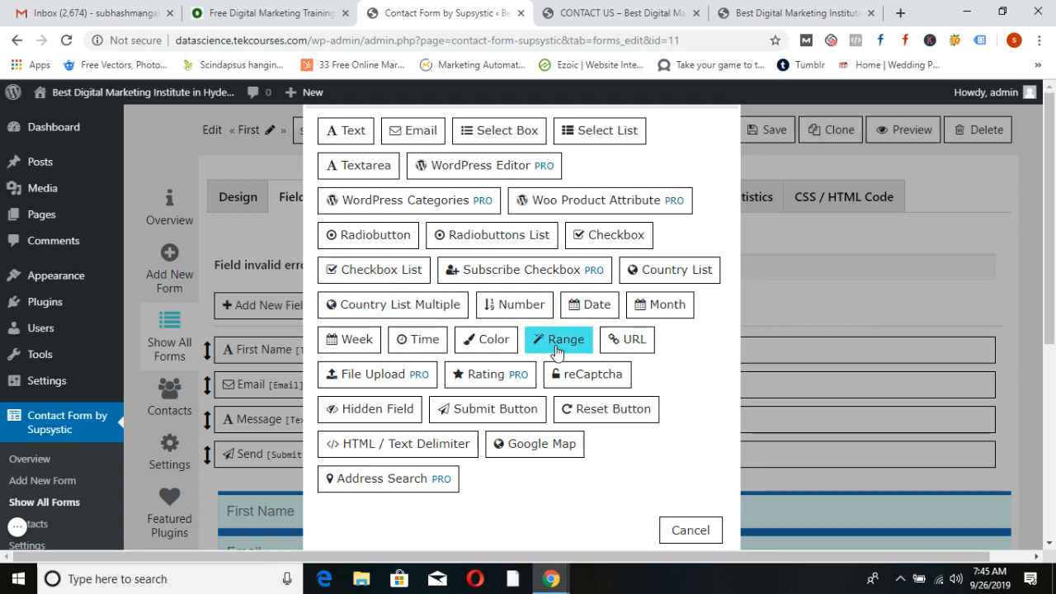
left_click(516, 308)
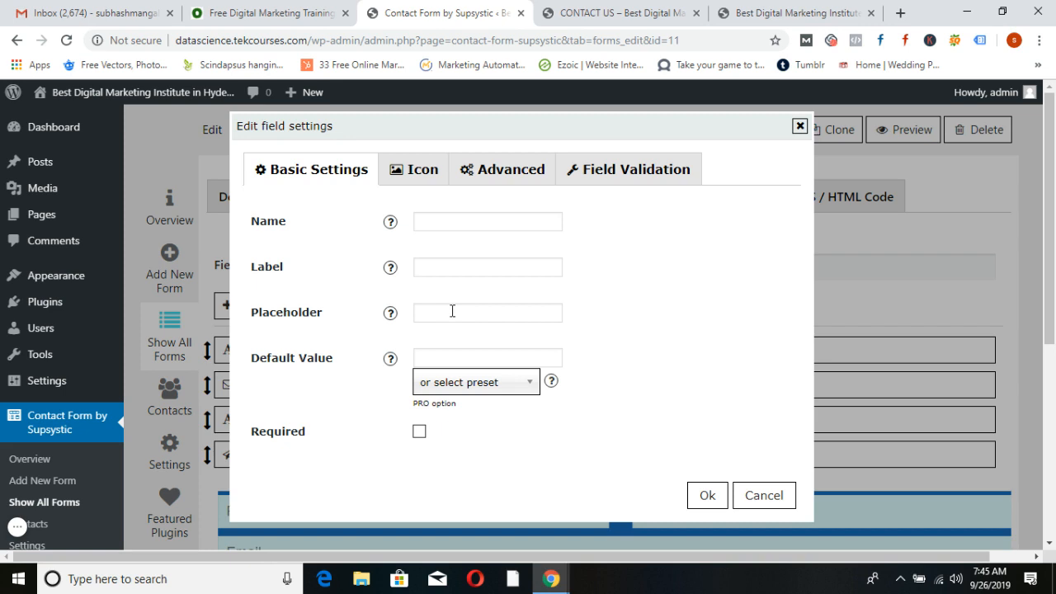
Set the new field's placeholder to 'Phone Number'
left_click(620, 13)
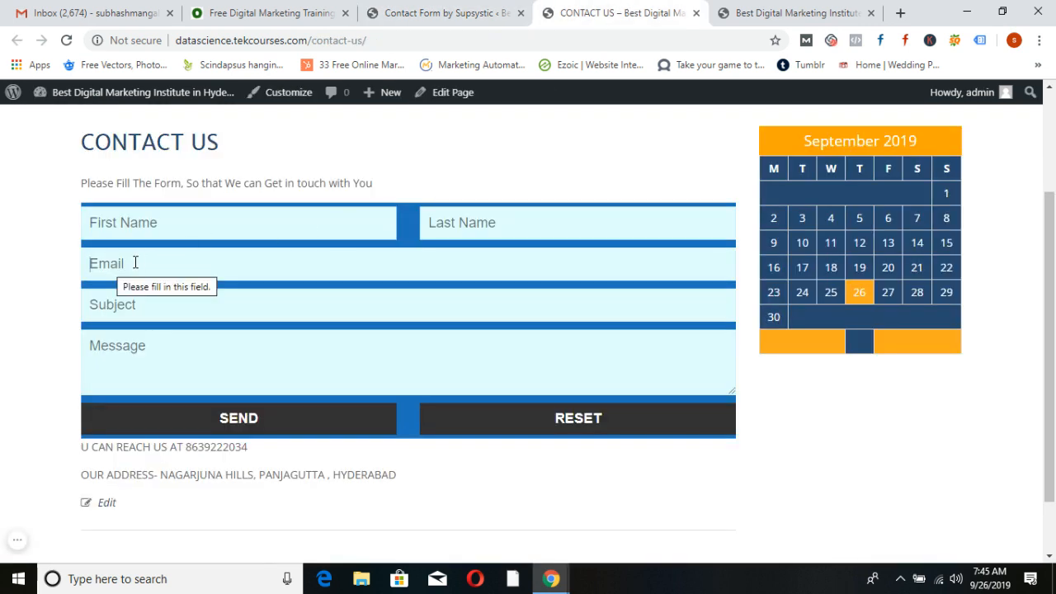
left_click(422, 13)
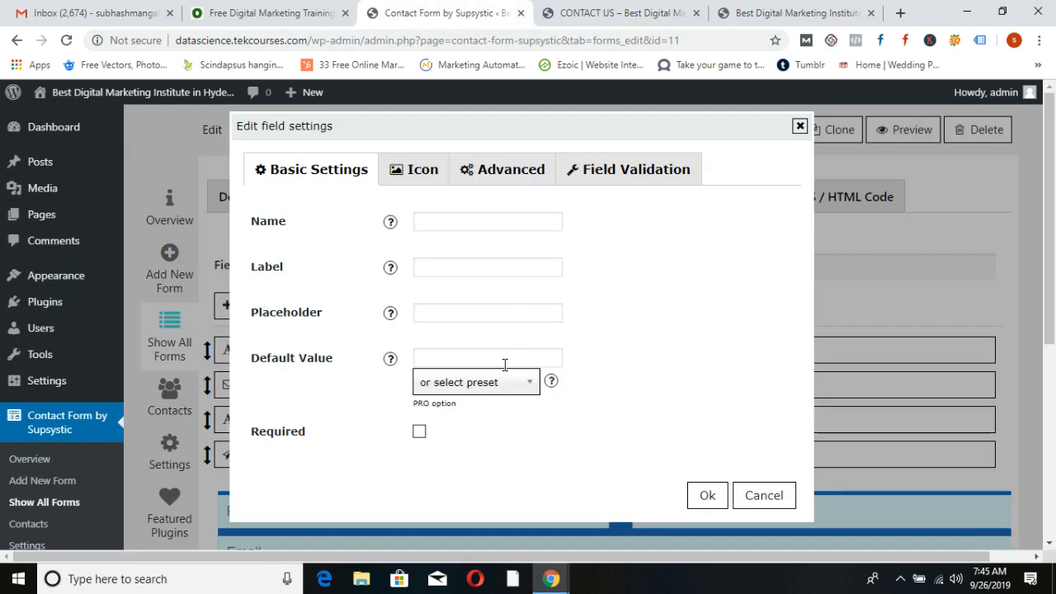
left_click(483, 310)
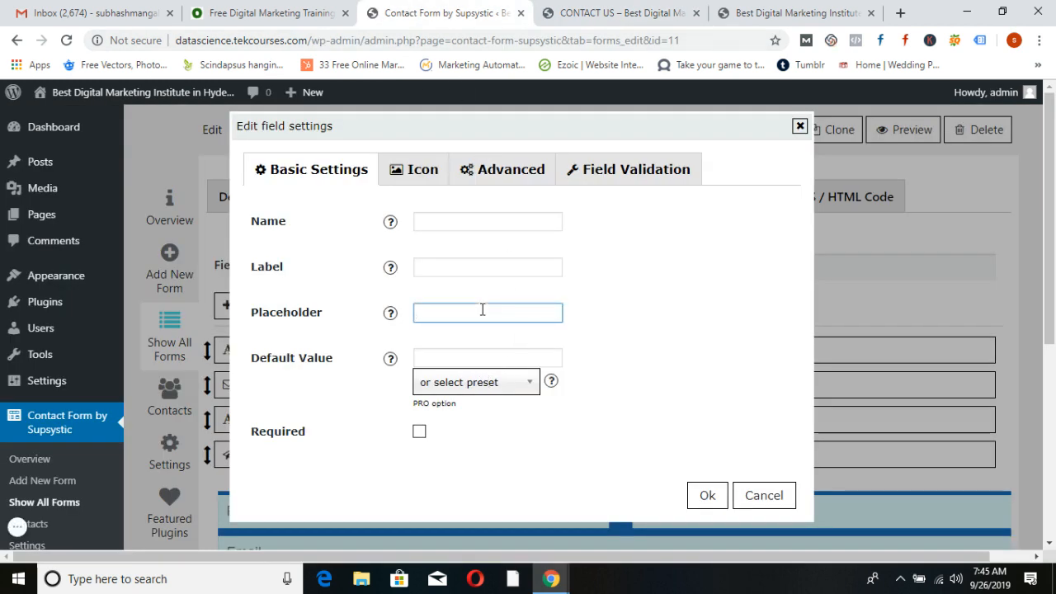
type("Phone Number")
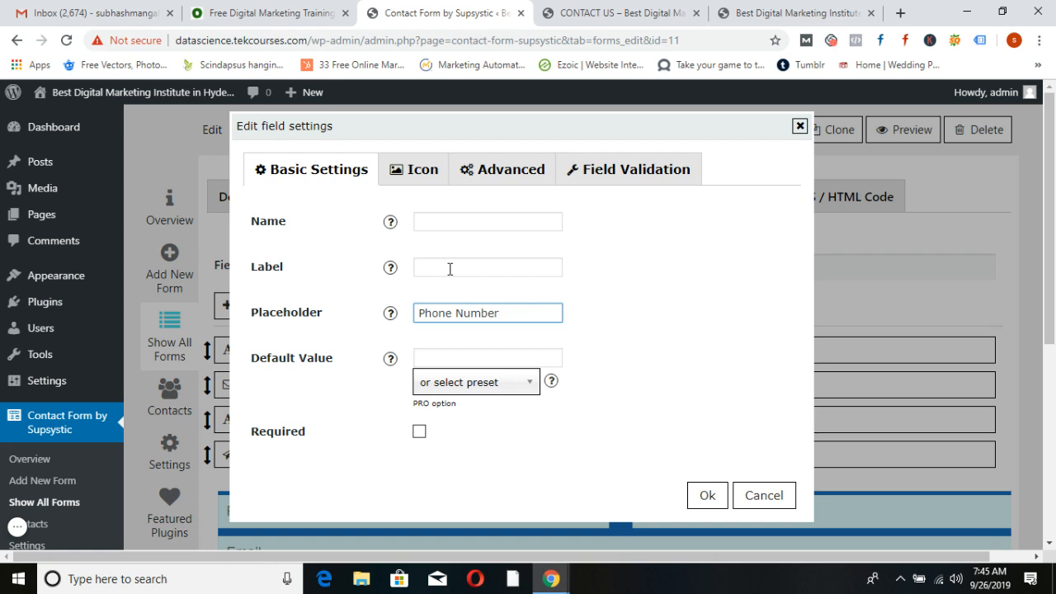
Name the field 'number' and mark it as required
left_click(634, 11)
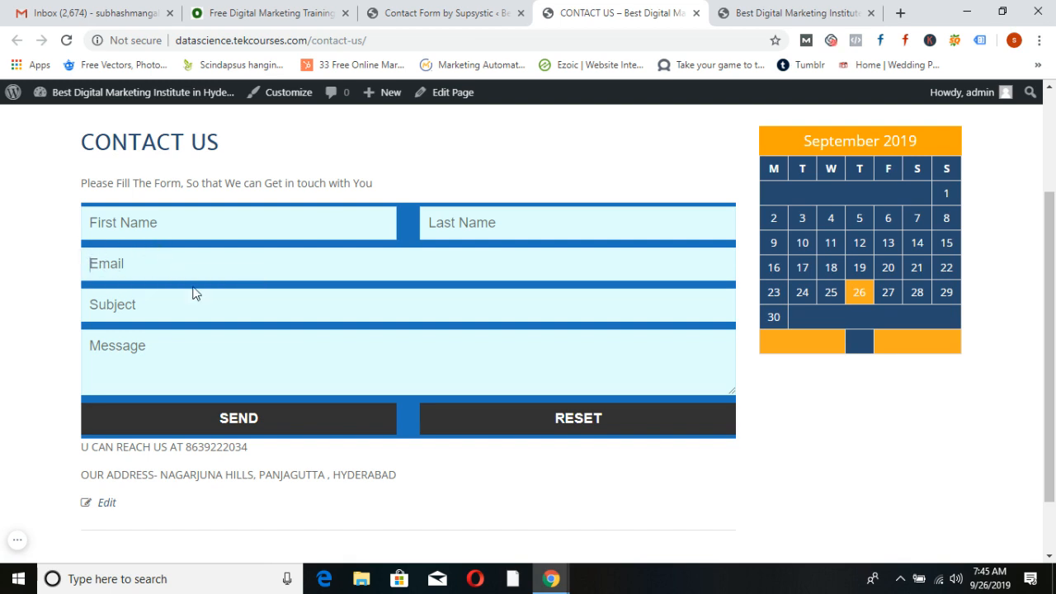
left_click(448, 12)
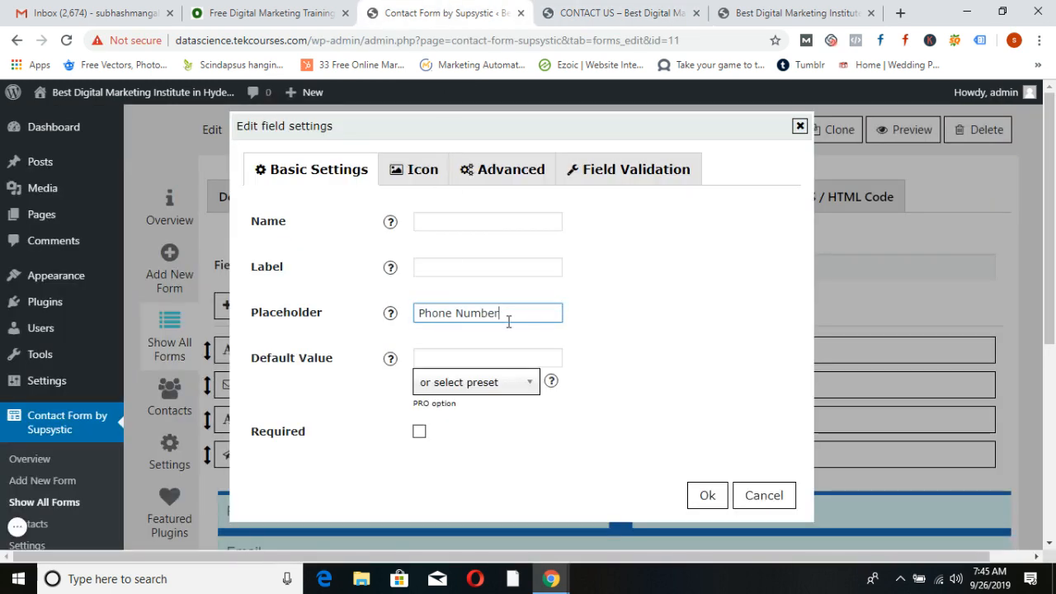
left_click(449, 220)
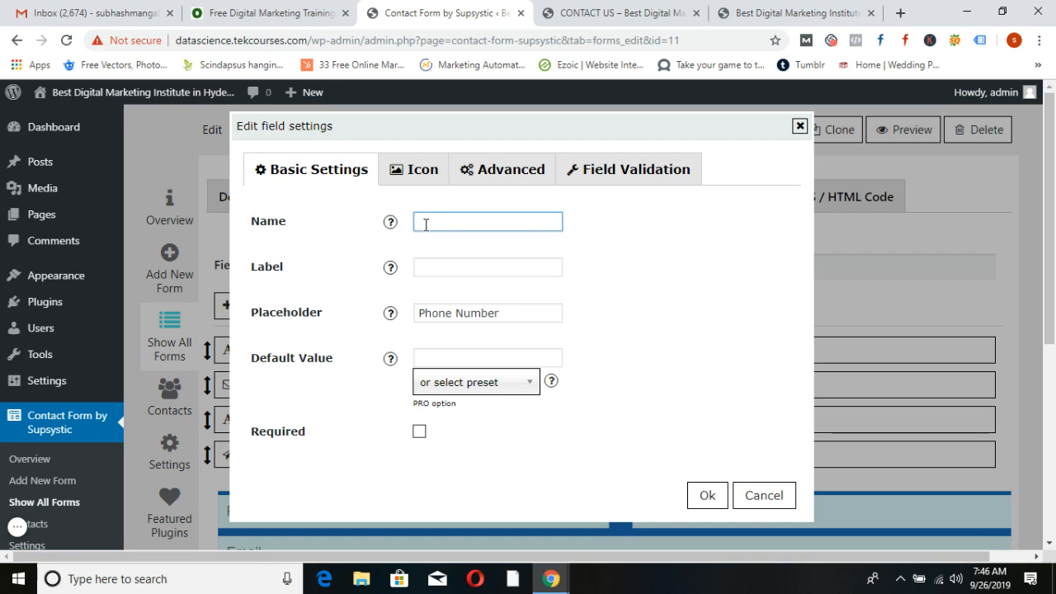
type("ber")
left_click(420, 432)
Confirm the Phone Number field settings and save the form
left_click(701, 500)
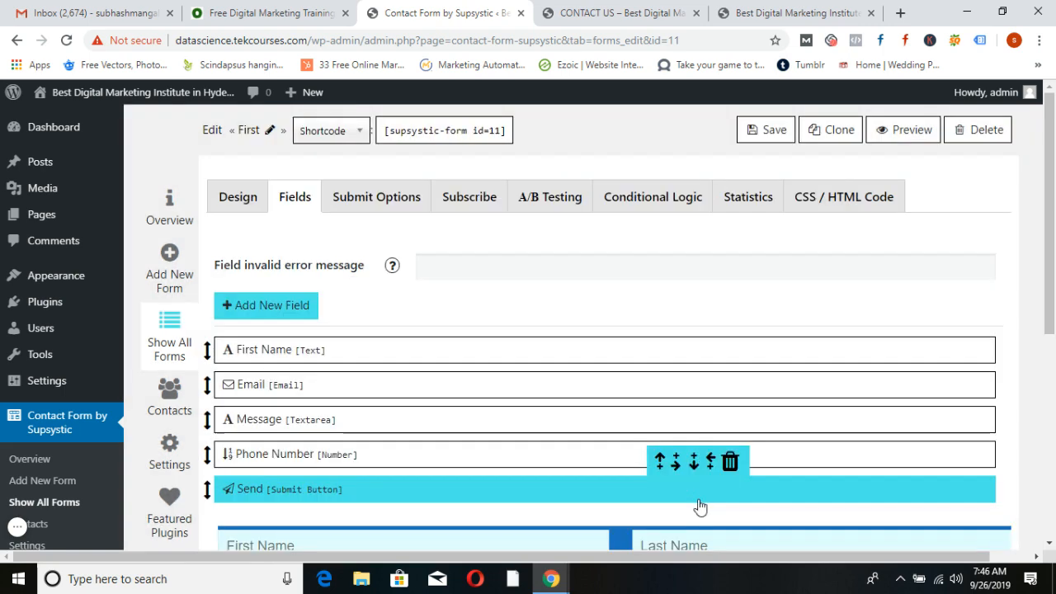
scroll(636, 438, "down", 1)
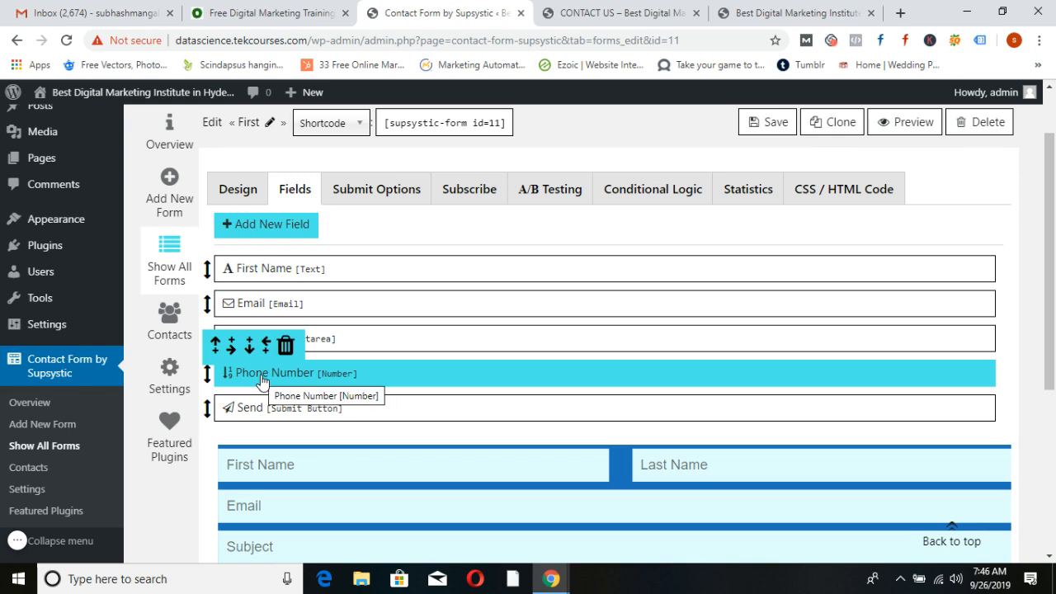
left_click(769, 123)
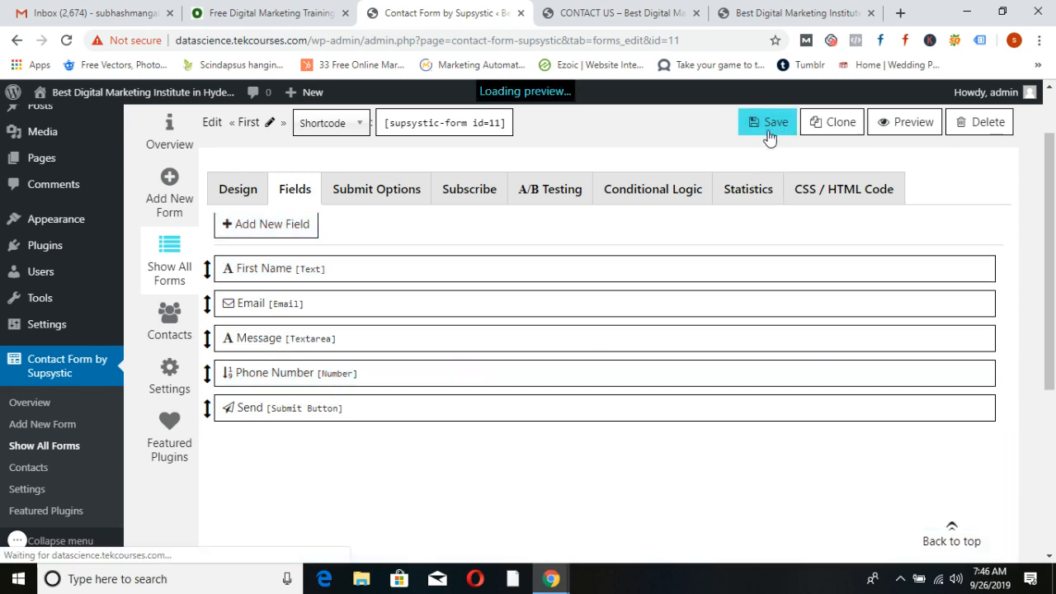
Reload the live Contact Us page to view the updated form
left_click(610, 12)
left_click(66, 40)
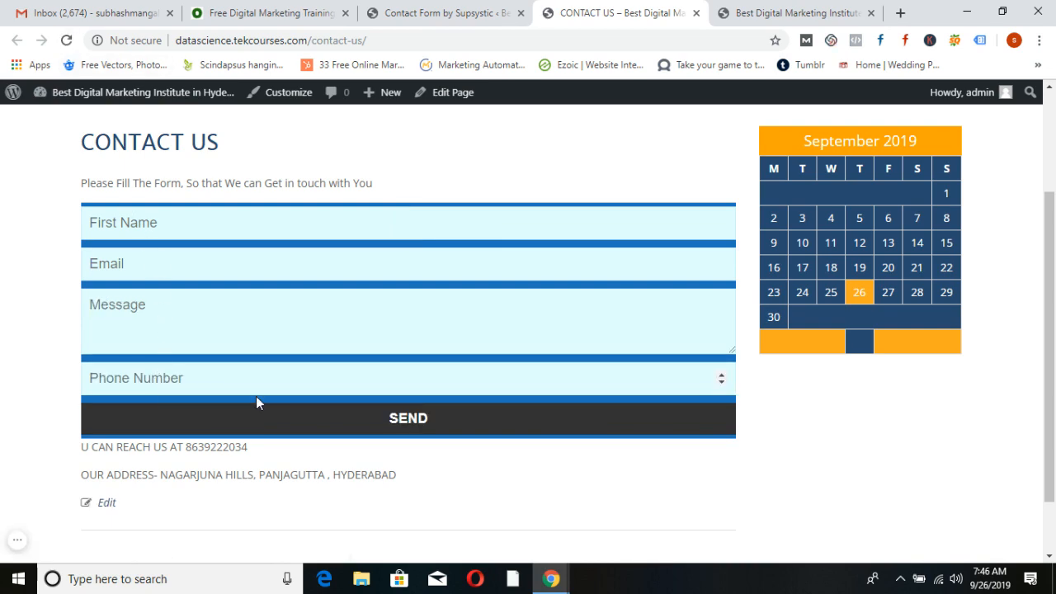
scroll(259, 402, "up", 2)
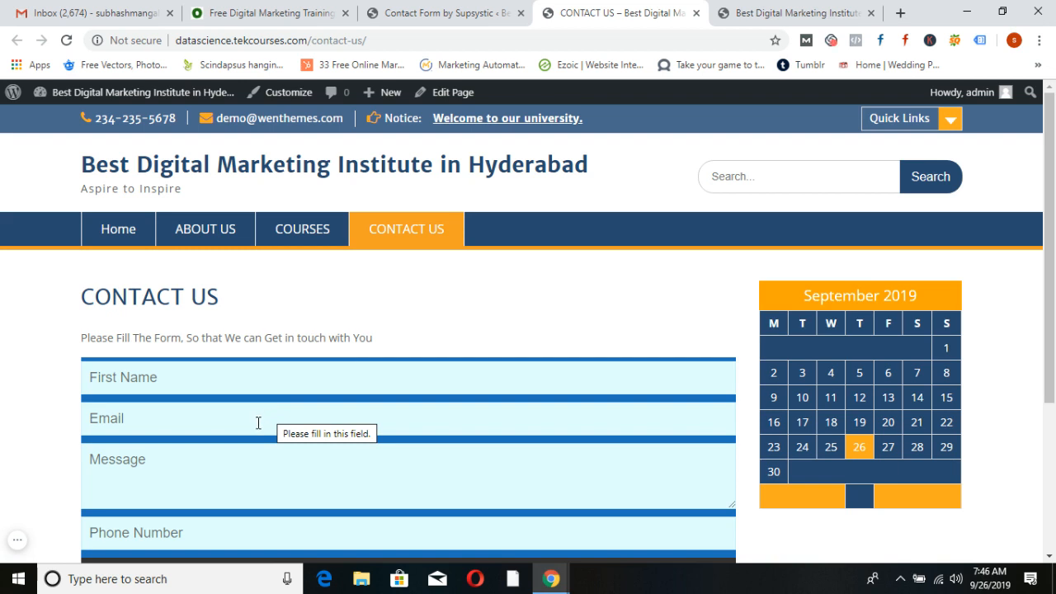
Fill the live form with a first name, e-mail address, message 'test' and a phone number, and send it
left_click(201, 373)
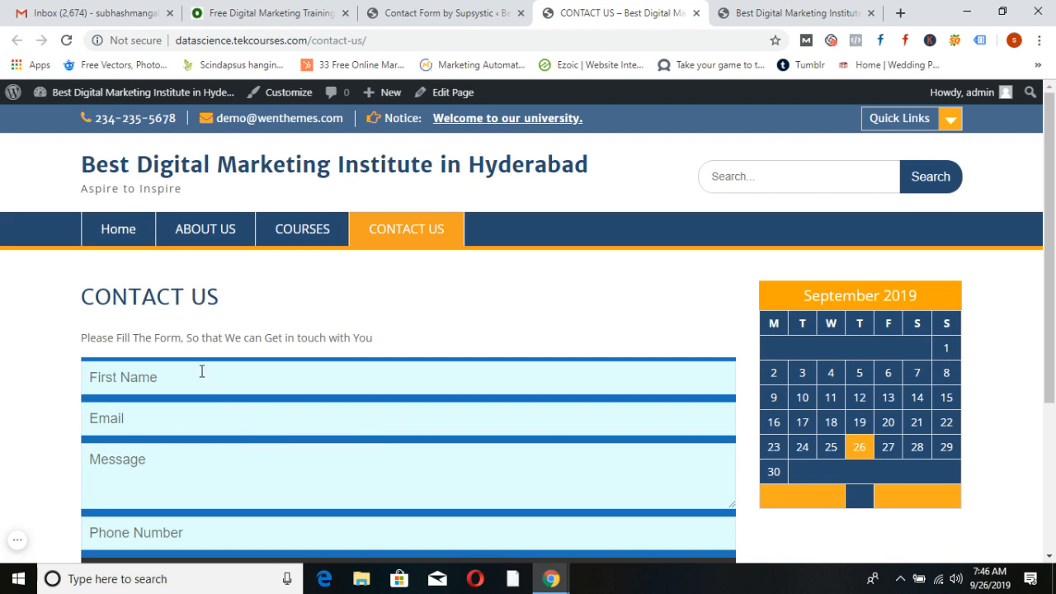
type("subhash")
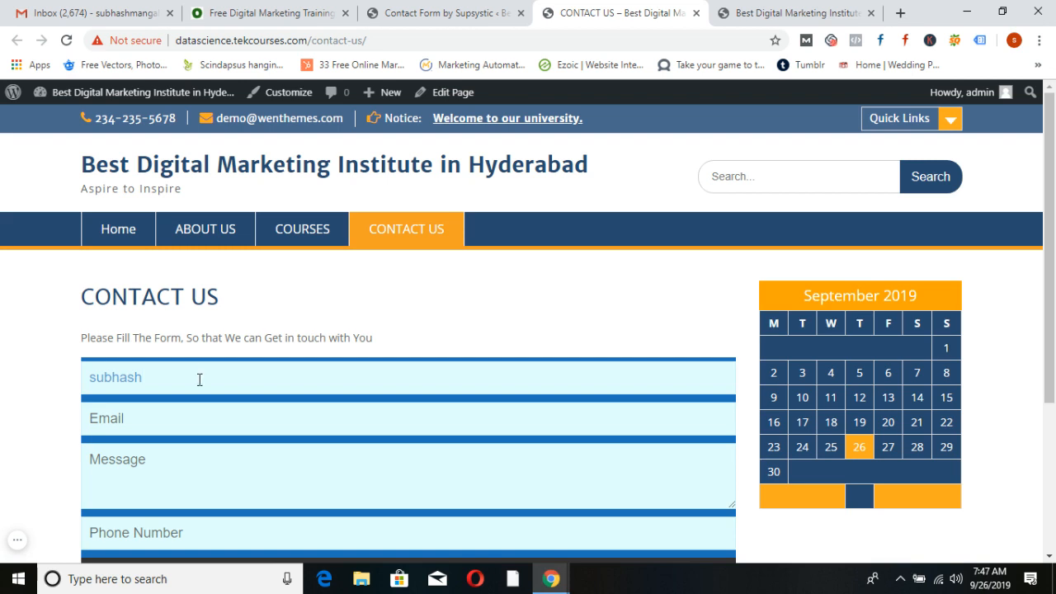
left_click(178, 414)
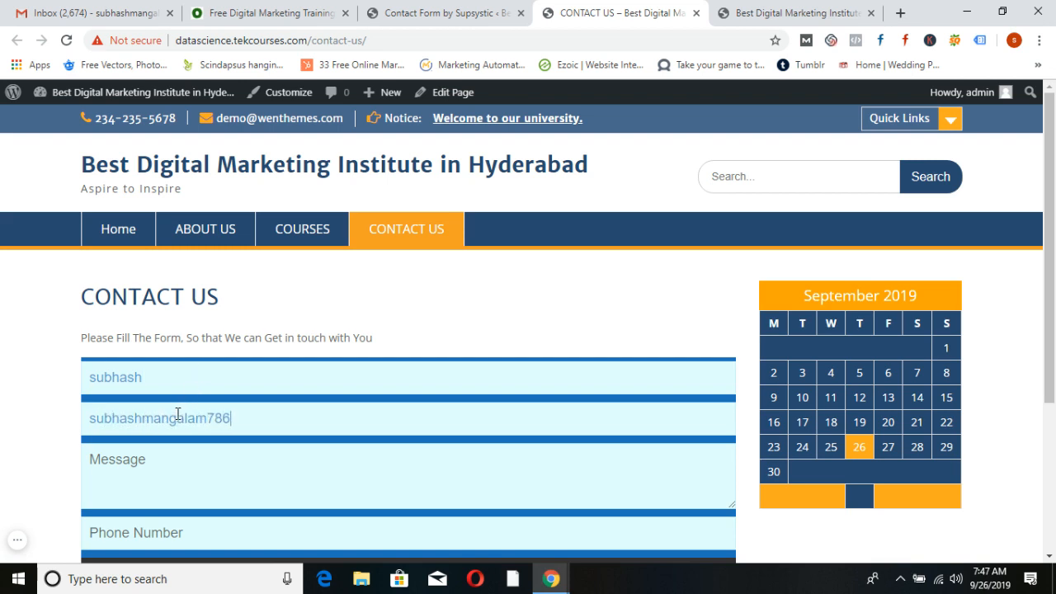
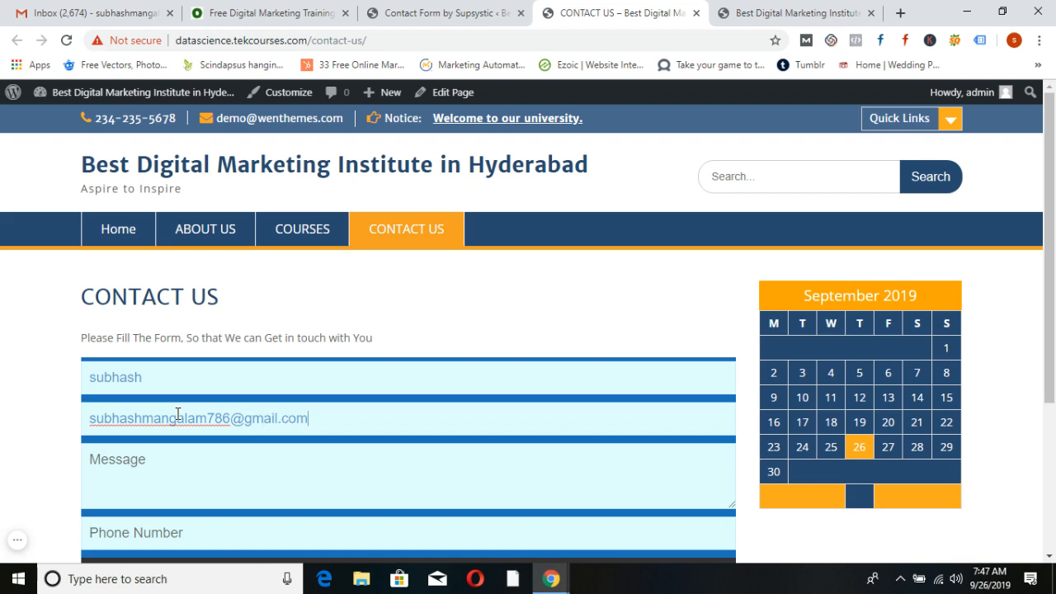
left_click(165, 482)
type("test")
scroll(166, 479, "down", 1)
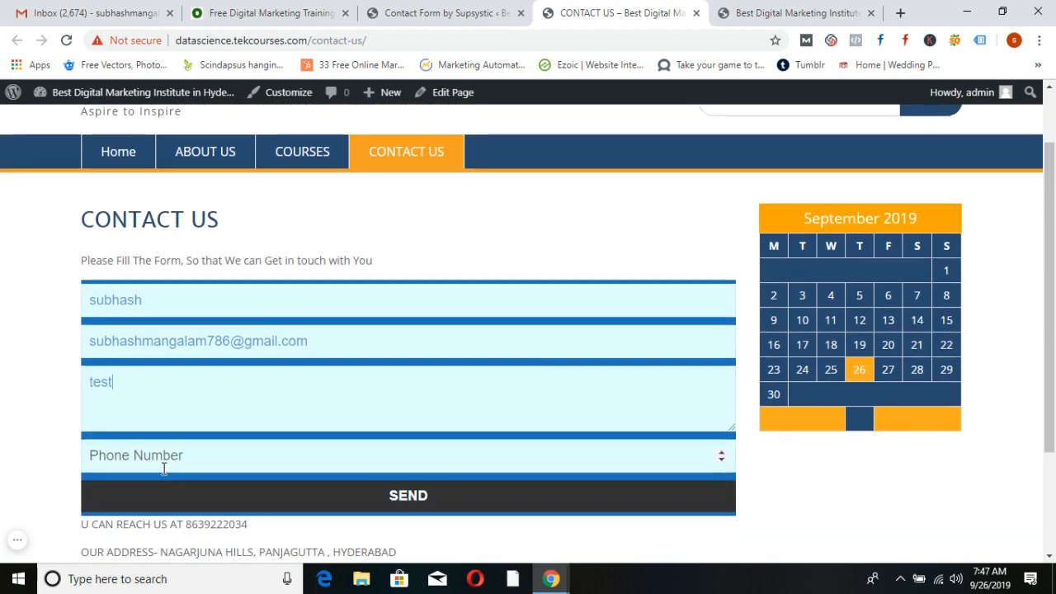
left_click(163, 459)
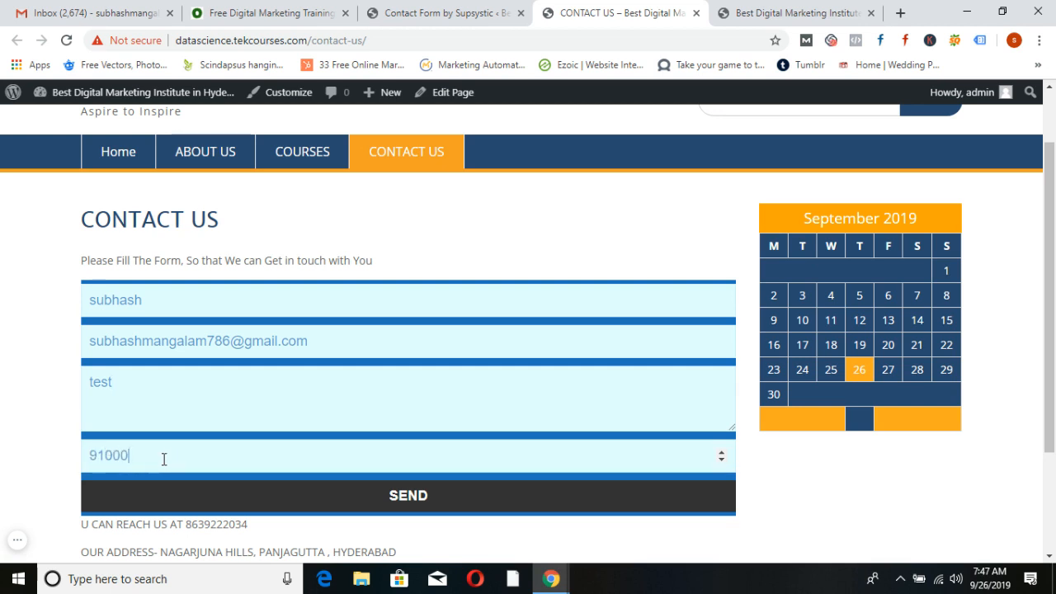
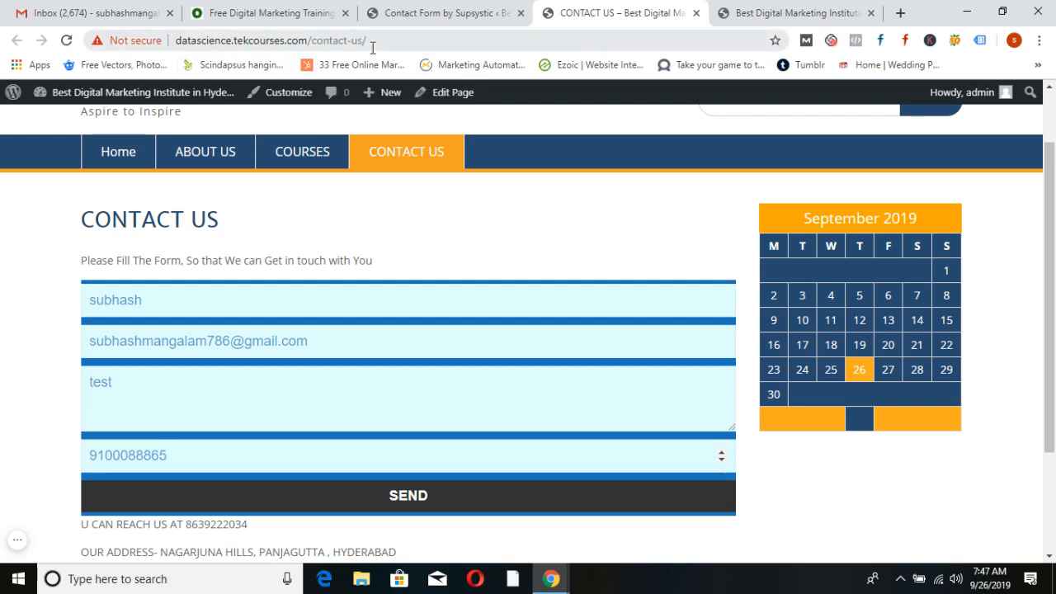
left_click(401, 499)
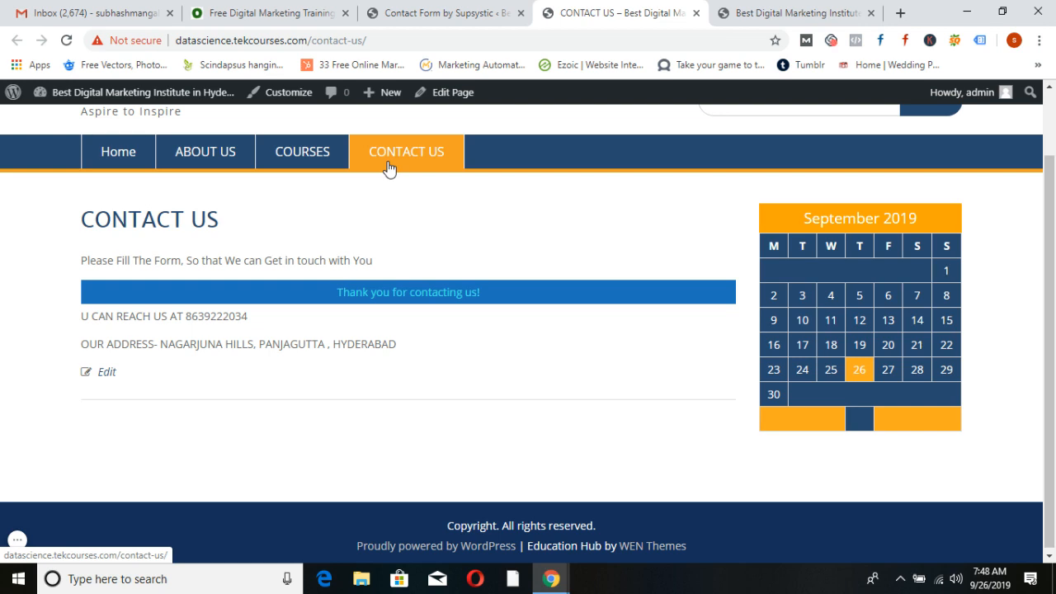
Wait for the 'Thank you for contacting us!' confirmation to replace the form
mouse_move(94, 99)
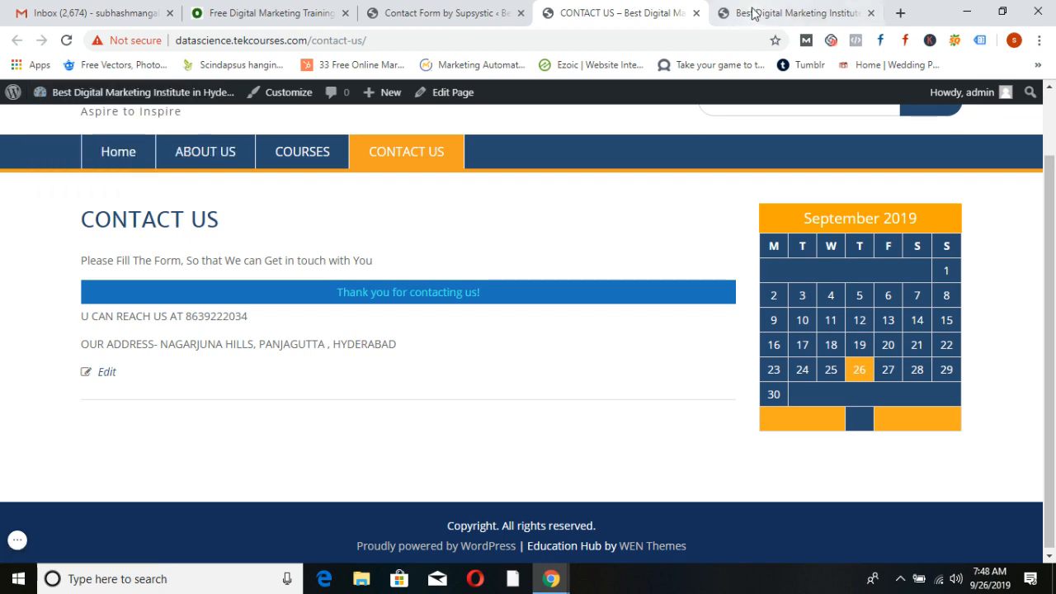
From the home page's admin bar, go to the Dashboard and add a new page under Pages
left_click(743, 13)
mouse_move(62, 93)
left_click(61, 121)
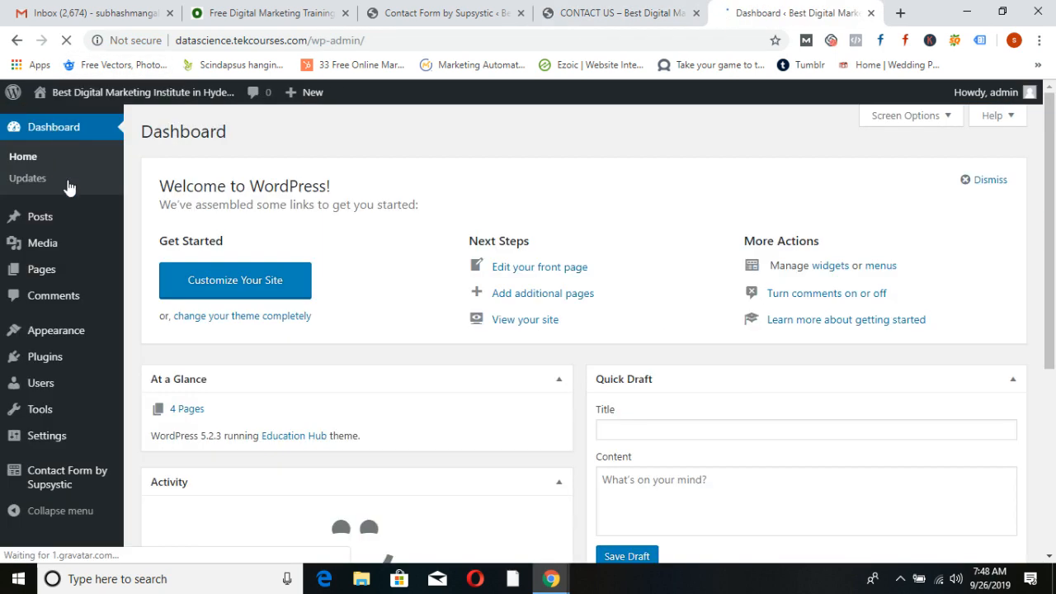
left_click(42, 269)
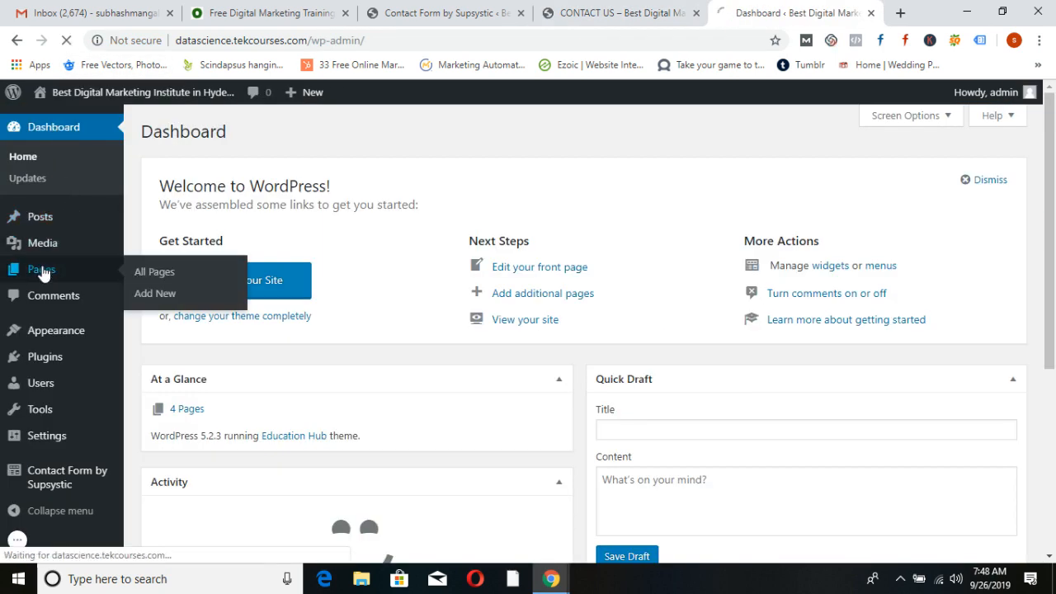
left_click(222, 138)
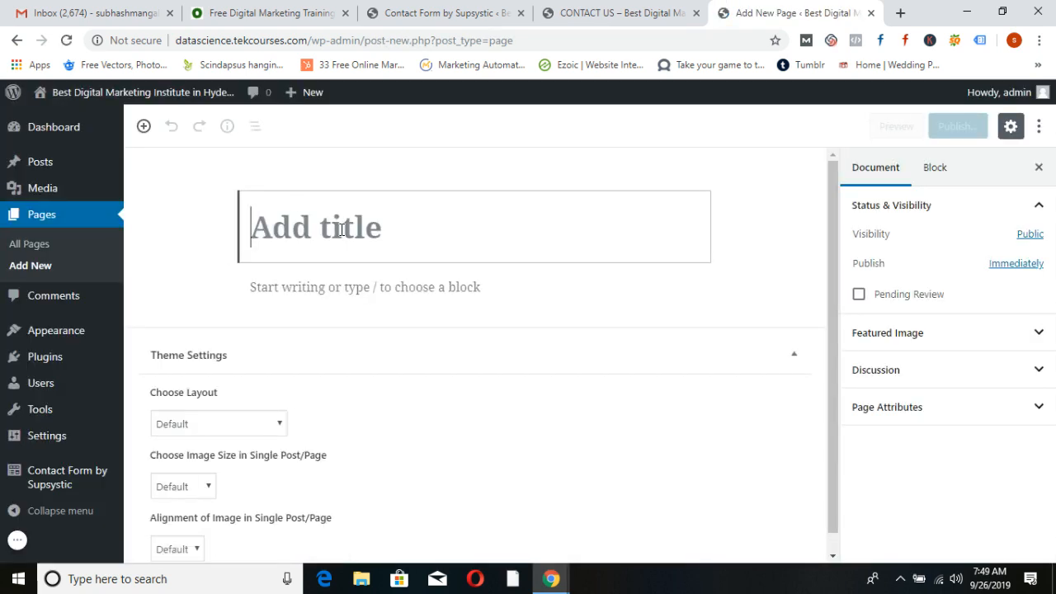
Title the page 'Thank You' and write a paragraph thanking visitors and giving an emergency contact number
type("Thank You")
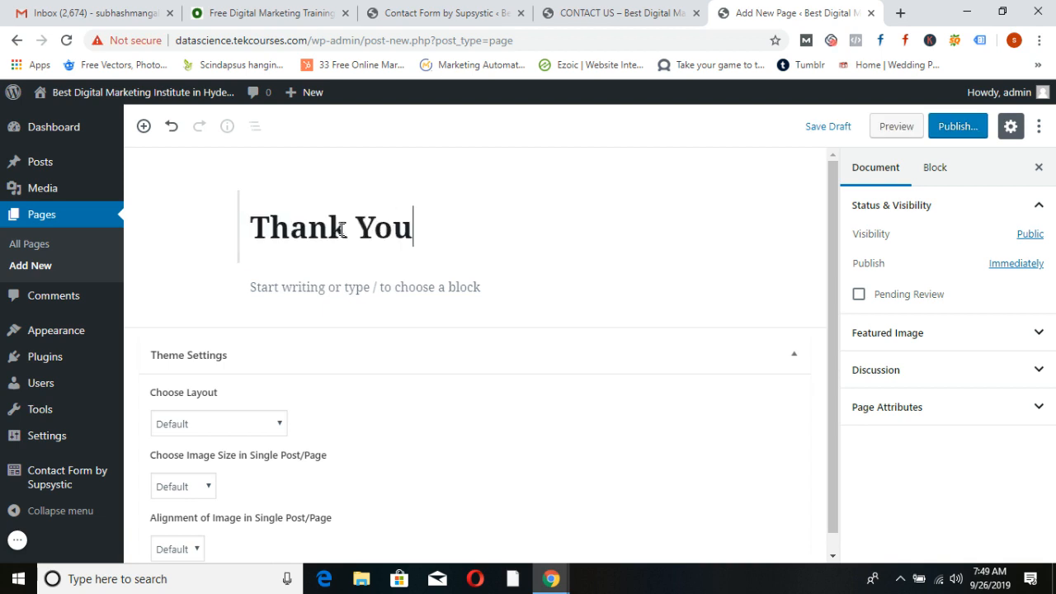
left_click(343, 298)
type("Th")
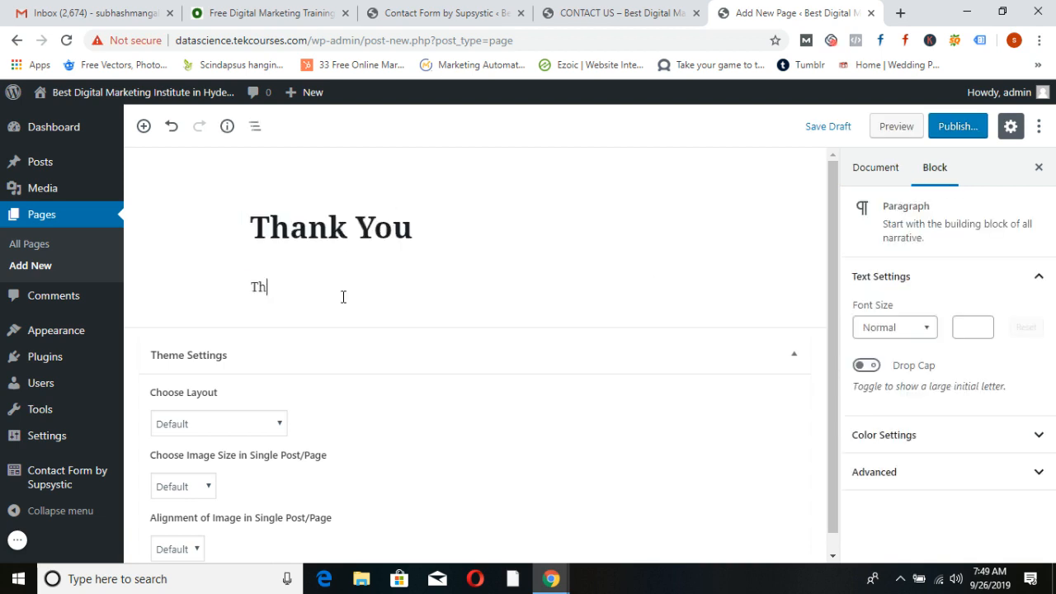
type("anks for Giving your detail;")
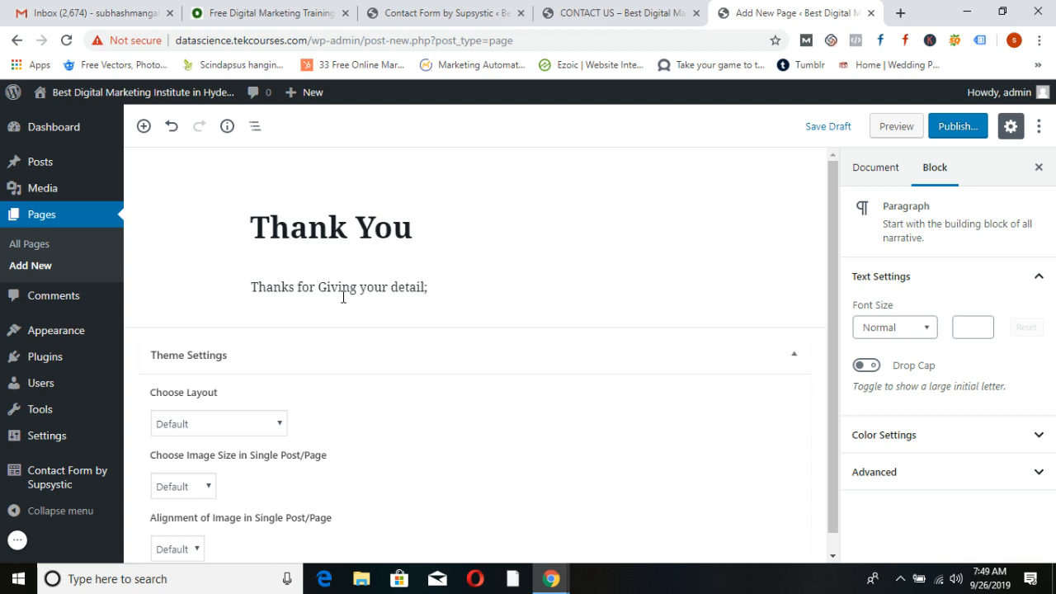
type("s. One of our repr")
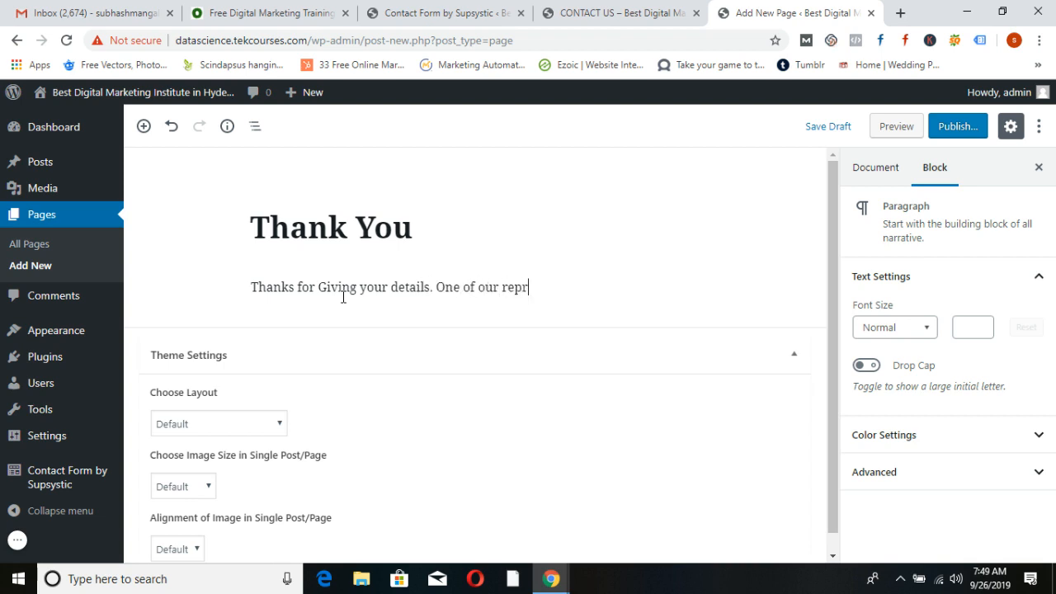
type("esentative will get in")
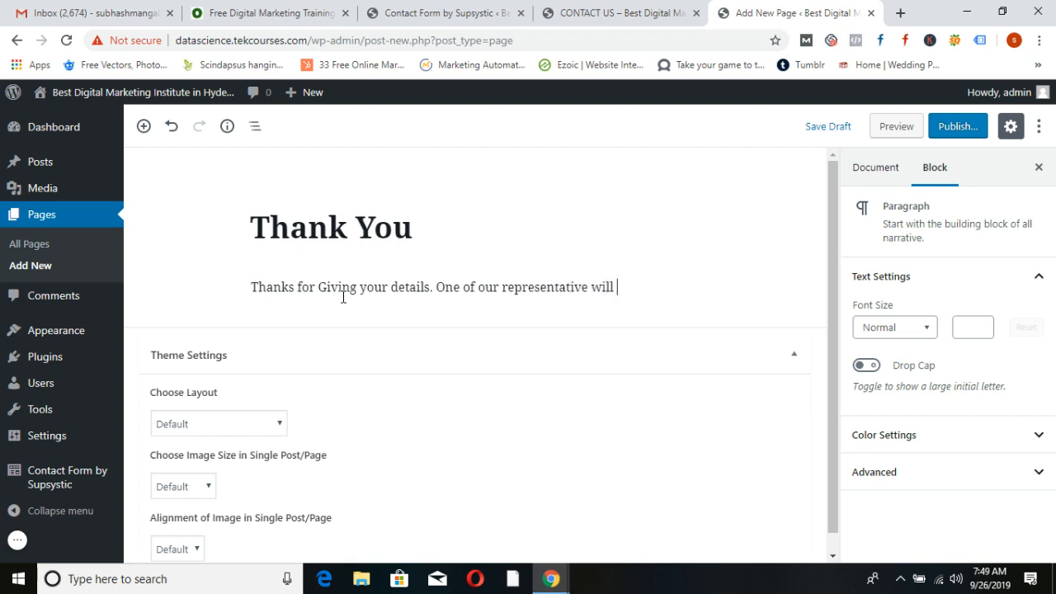
type("uch with you soon")
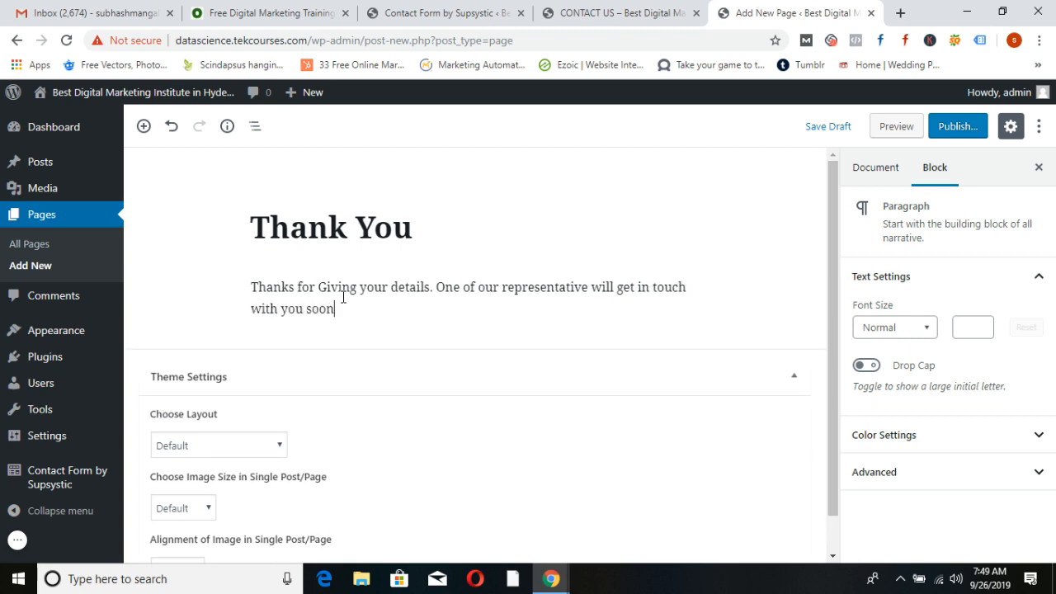
type(". In case of emergency c")
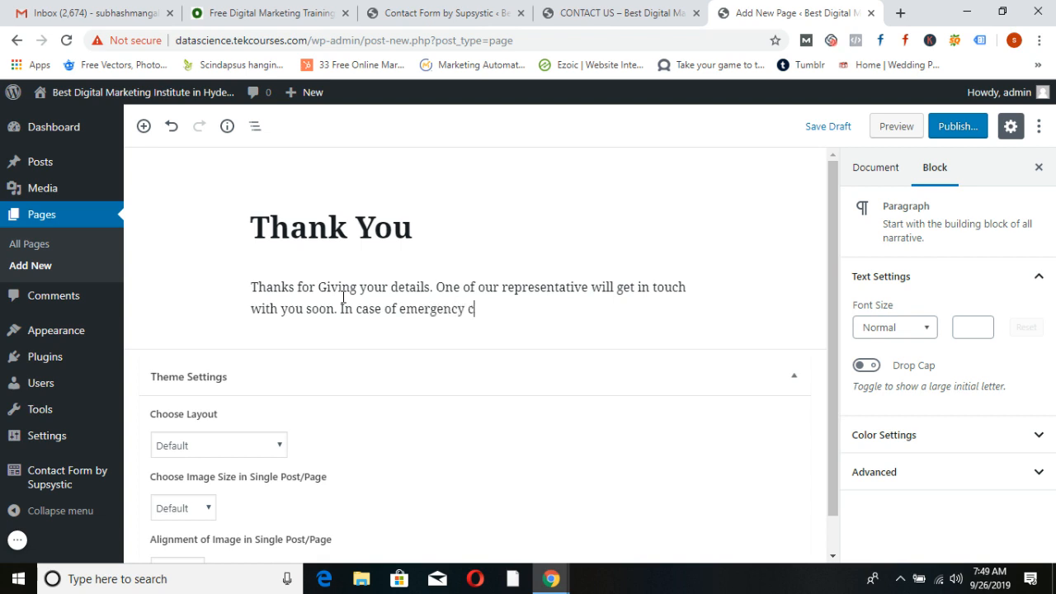
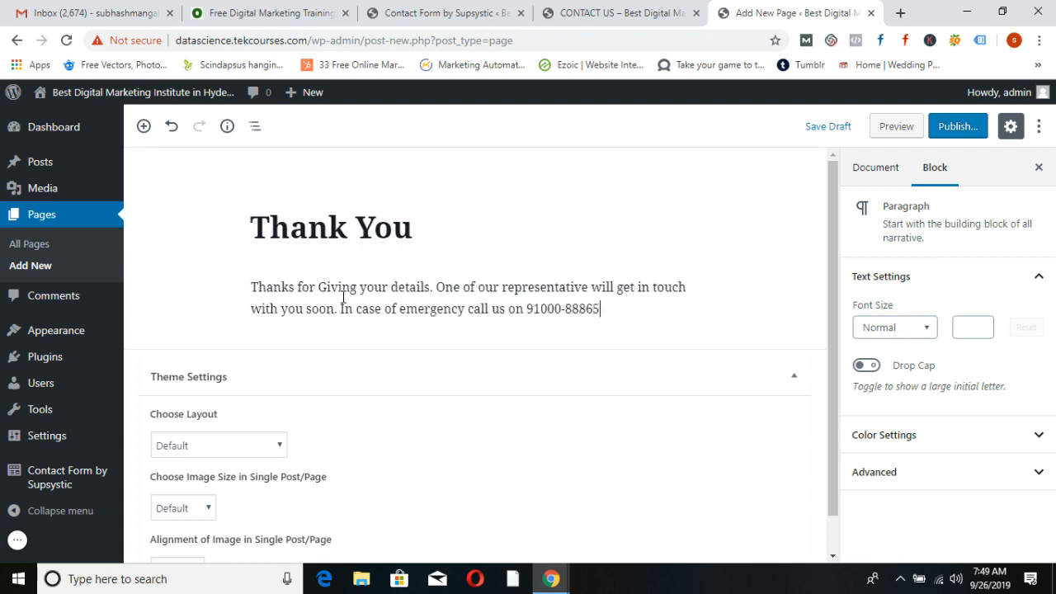
Publish the Thank You page
left_click(958, 125)
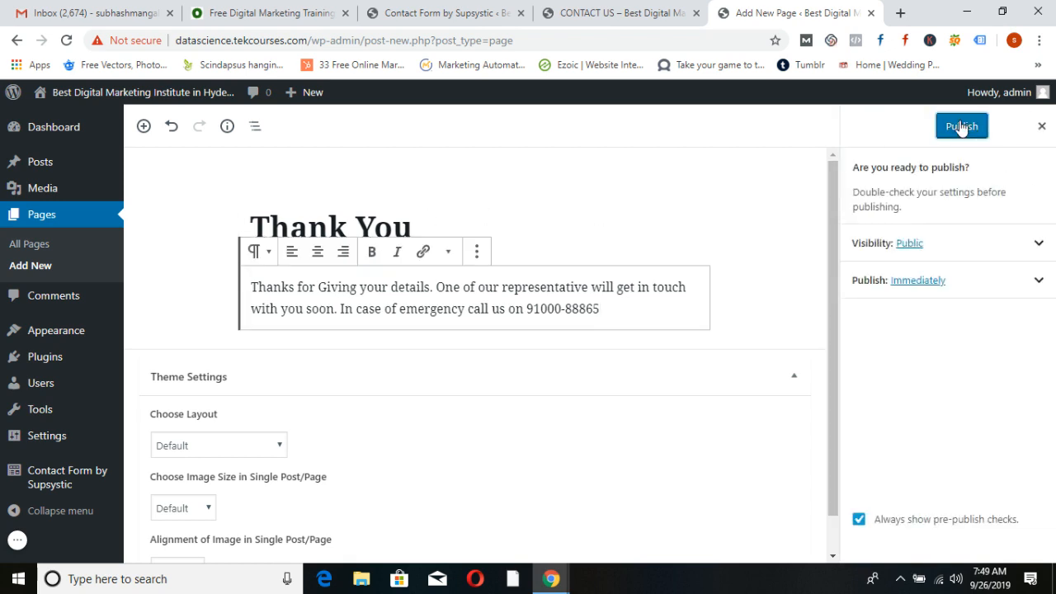
left_click(962, 126)
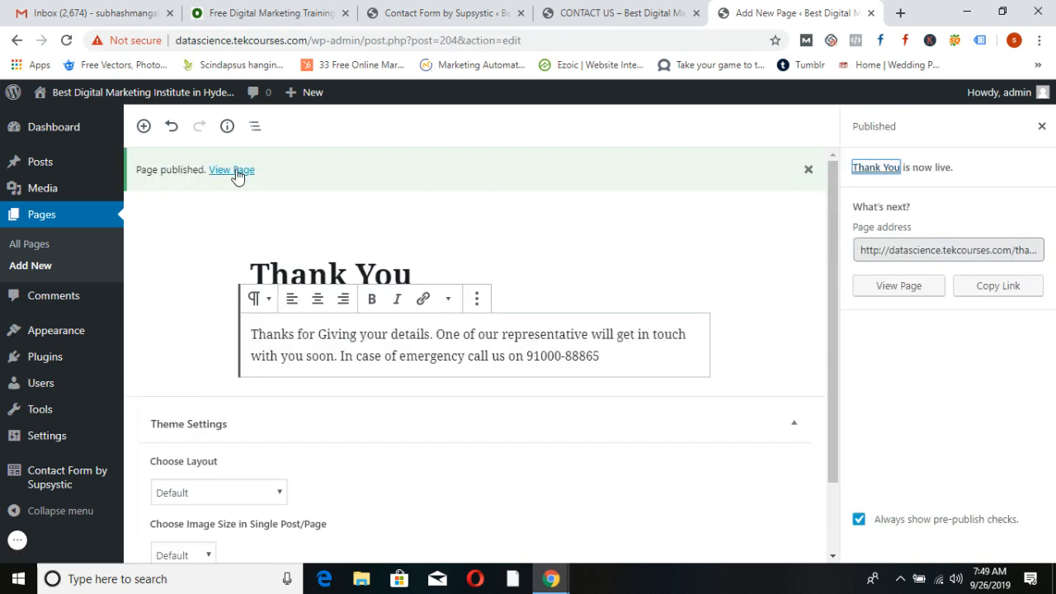
right_click(239, 172)
View the published Thank You page in a new tab, copy its URL, and return to the Supsystic form editor
left_click(256, 181)
left_click(799, 15)
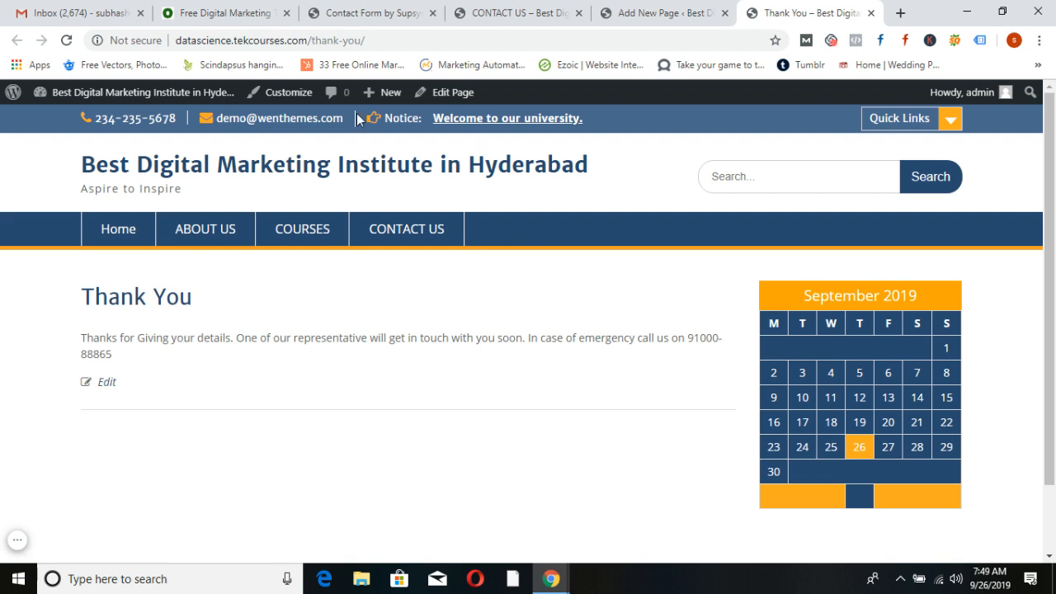
left_click(382, 38)
key("ctrl+c")
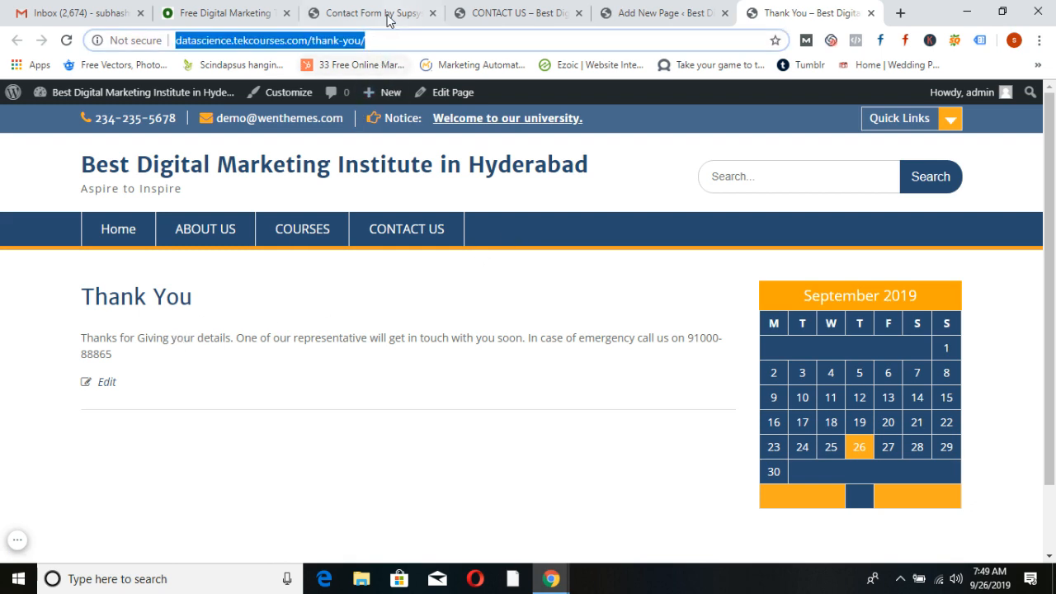
left_click(386, 13)
mouse_move(289, 246)
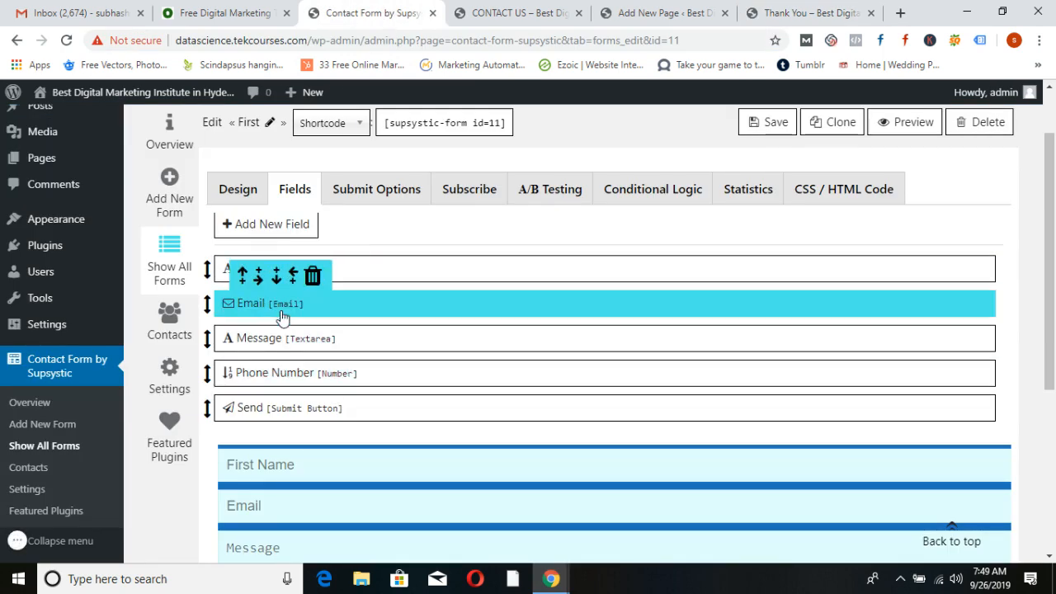
Paste the Thank You page address as the First form's after-submit redirect
left_click(373, 197)
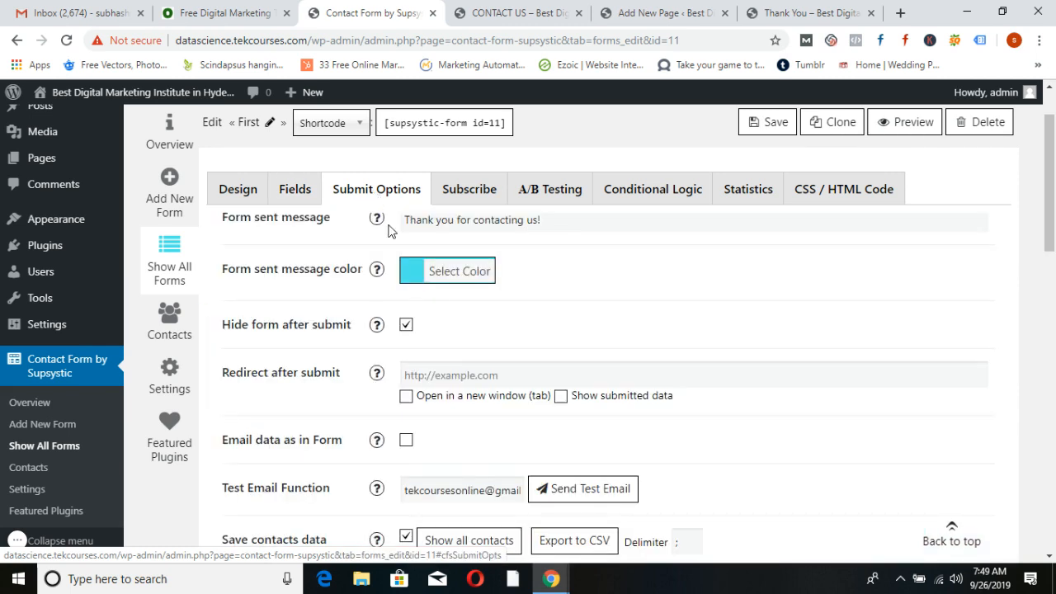
scroll(389, 319, "down", 1)
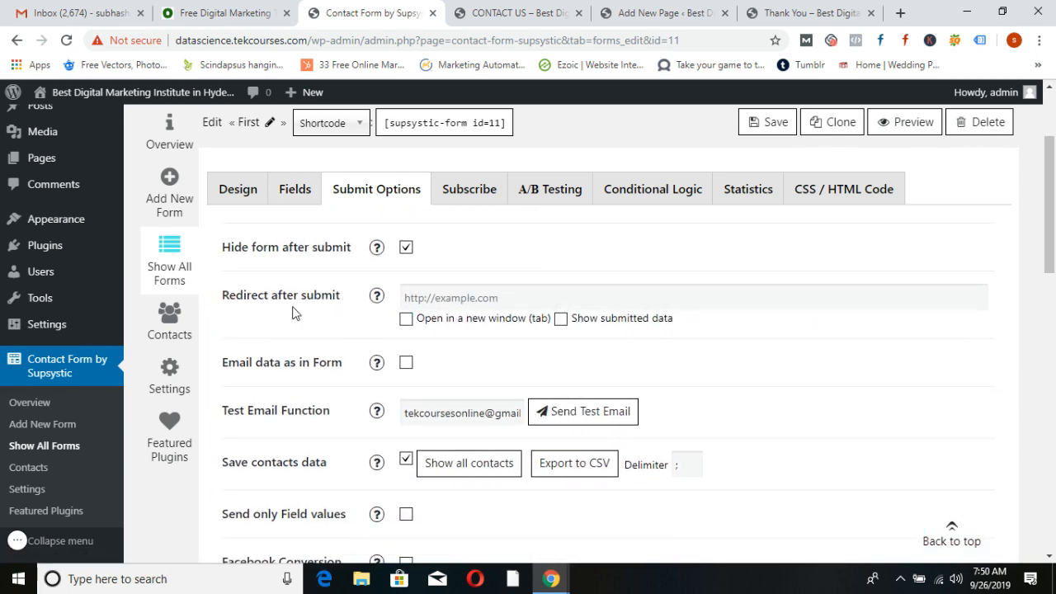
left_click(469, 297)
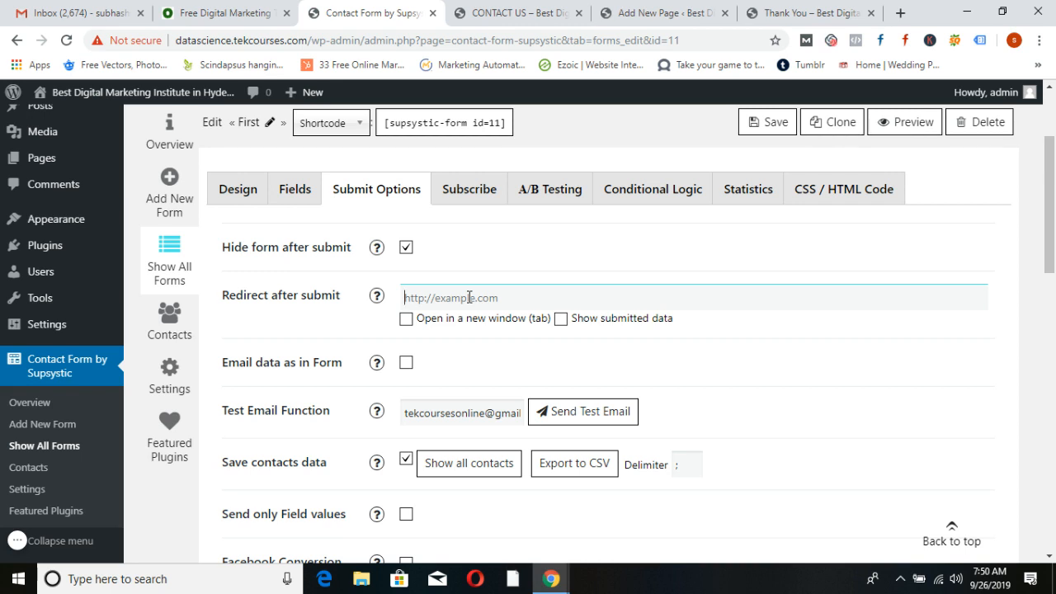
key("ctrl+v")
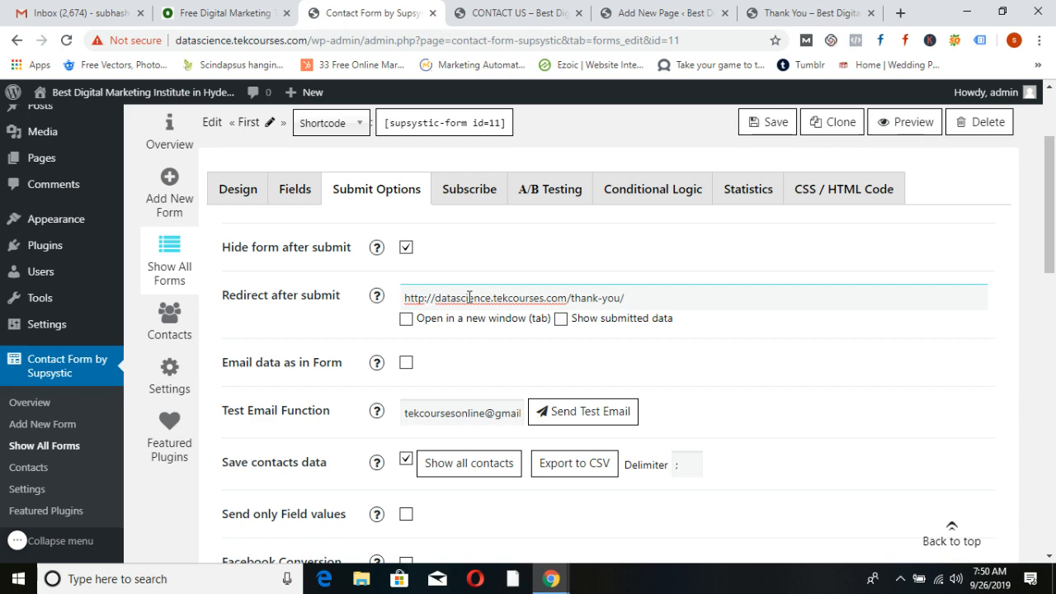
scroll(608, 415, "down", 2)
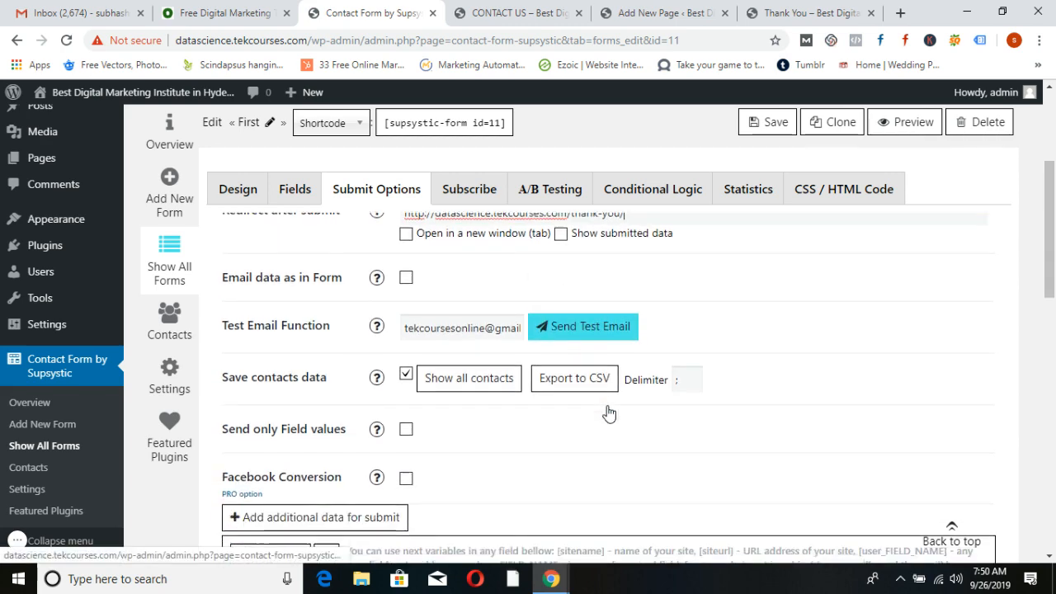
scroll(464, 338, "up", 2)
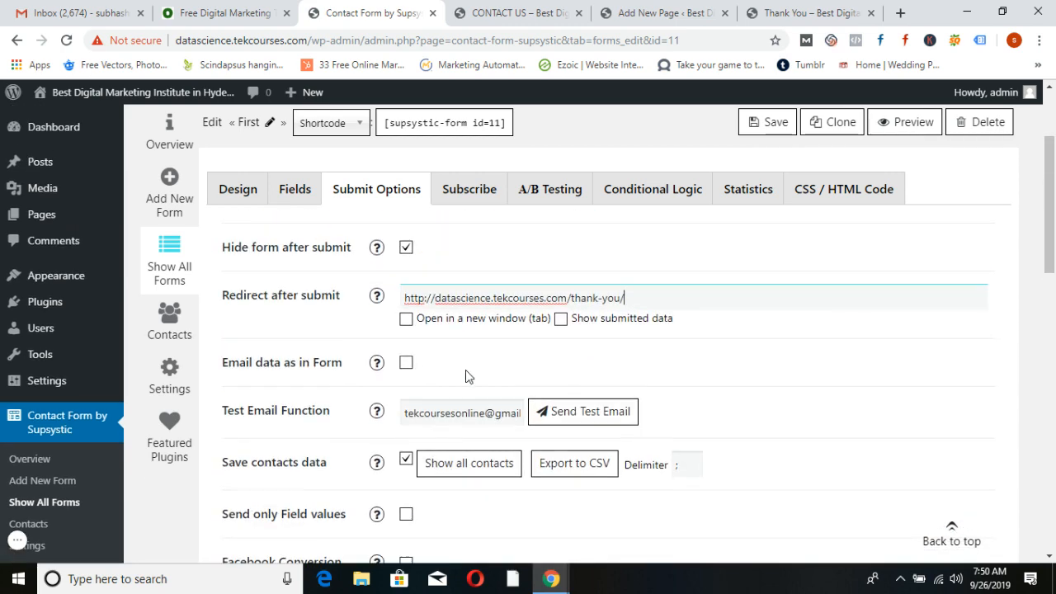
scroll(462, 380, "down", 1)
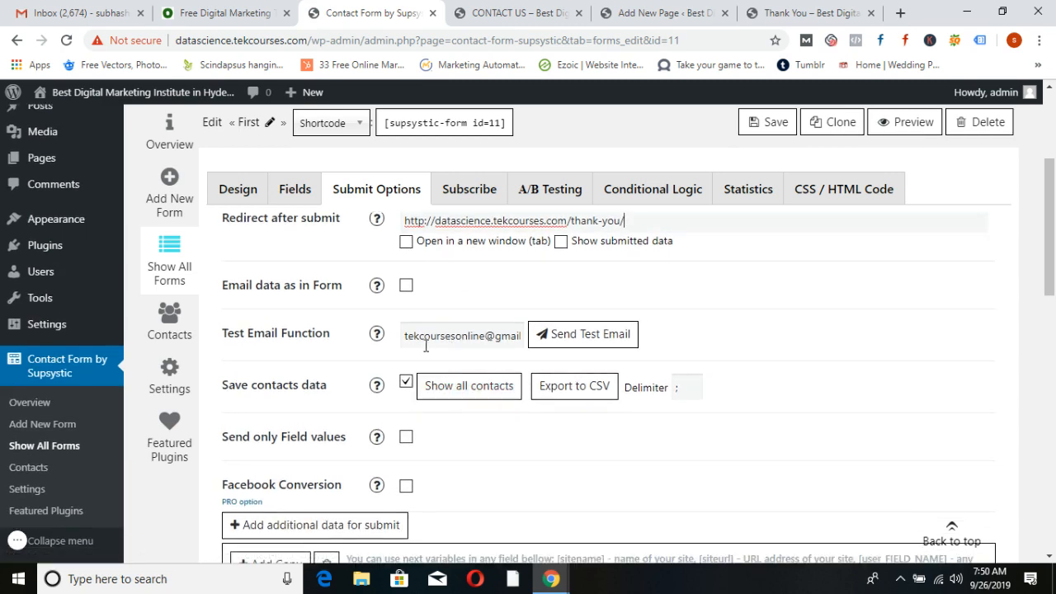
Save the form settings, then check the Thank You page and the Contact Us page
scroll(556, 409, "down", 15)
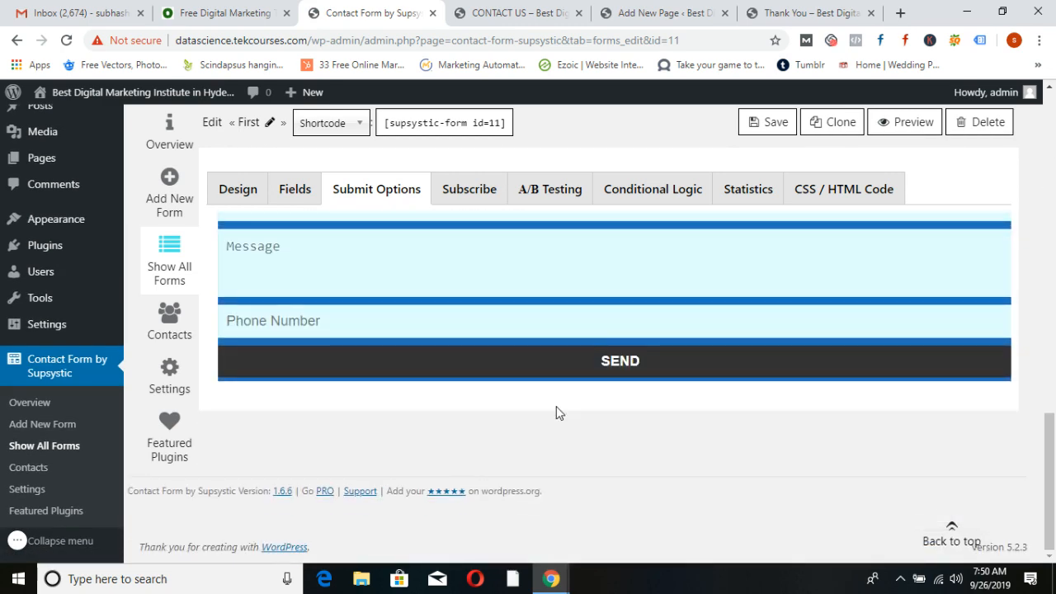
scroll(556, 406, "up", 3)
left_click(763, 132)
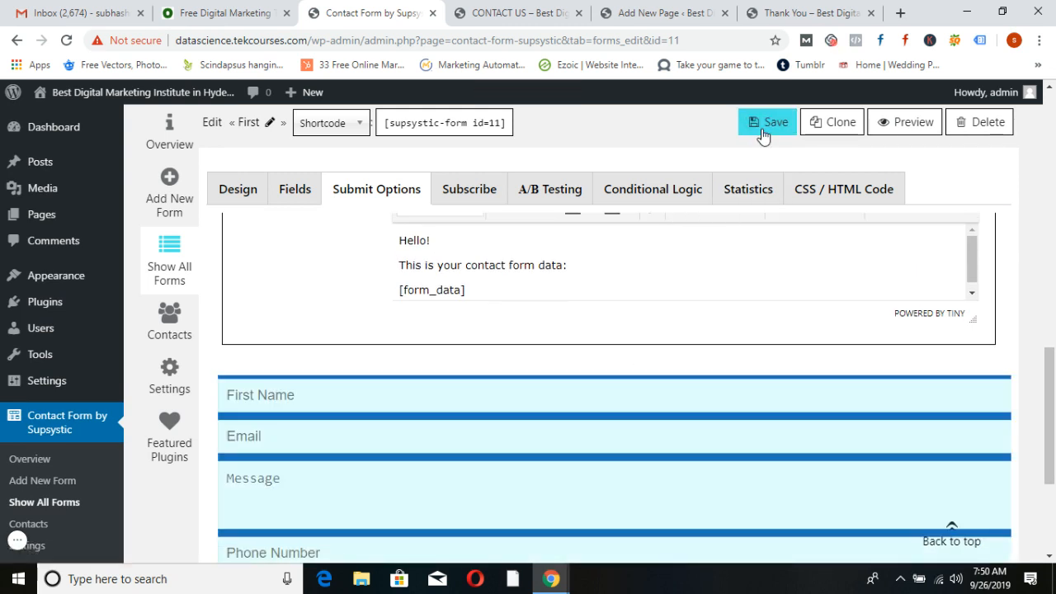
left_click(706, 10)
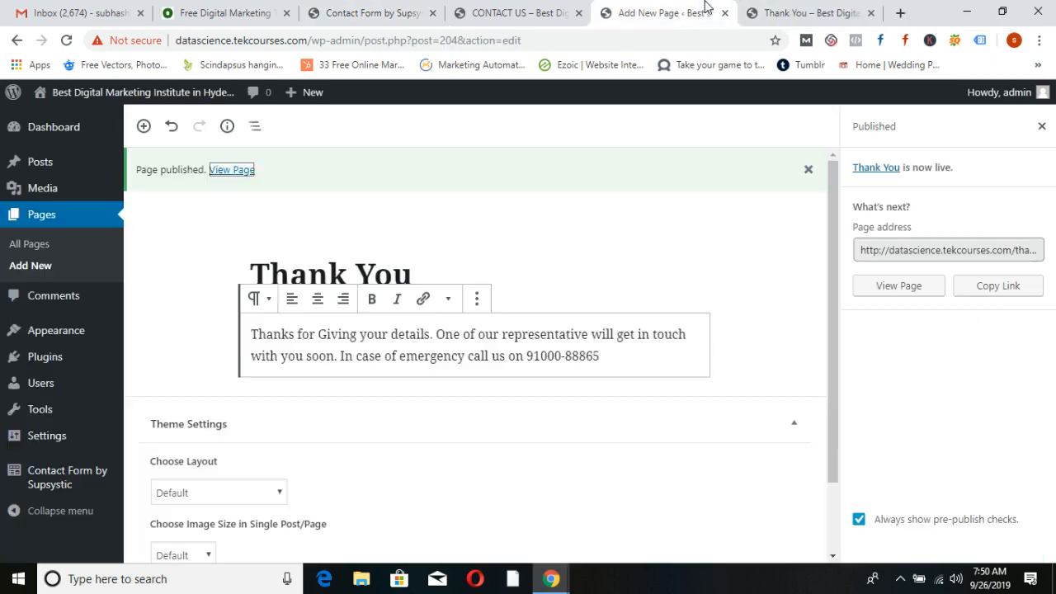
left_click(544, 12)
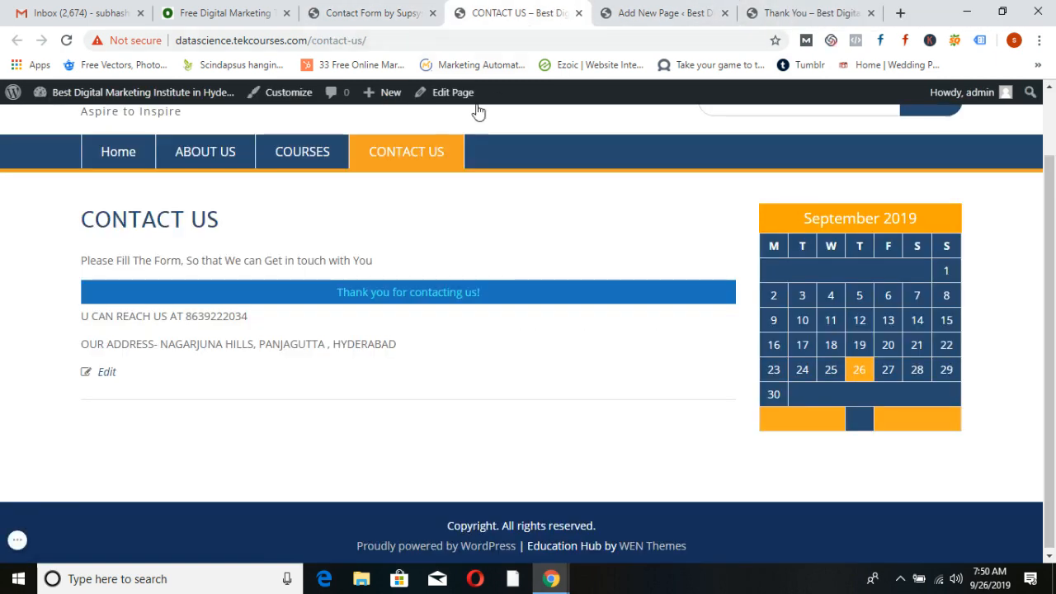
Fill the Contact Us form with the saved first name, saved e-mail, and message 'test'
left_click(411, 164)
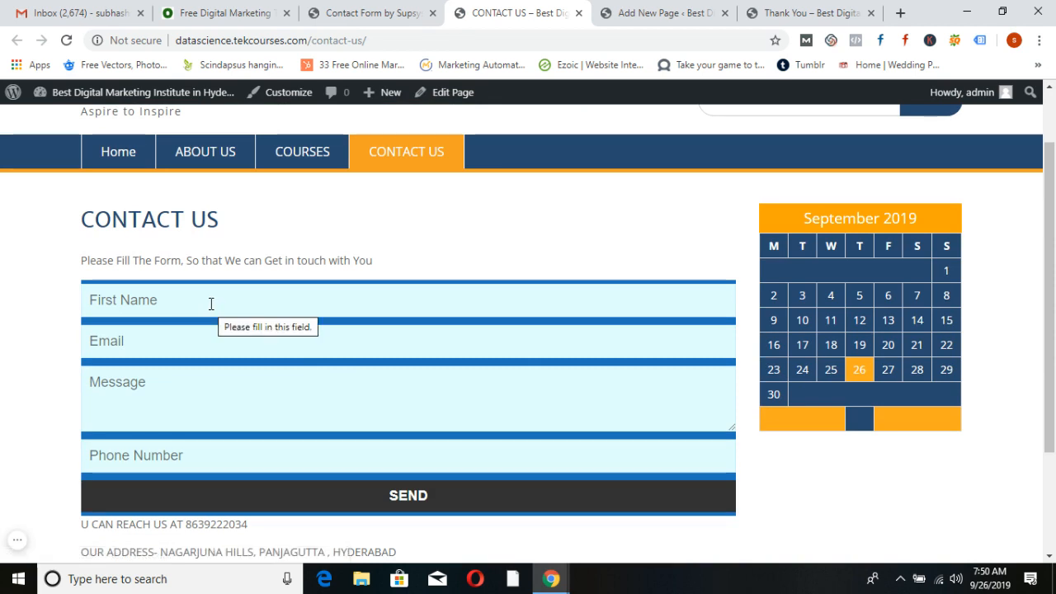
left_click(211, 303)
left_click(146, 345)
left_click(147, 346)
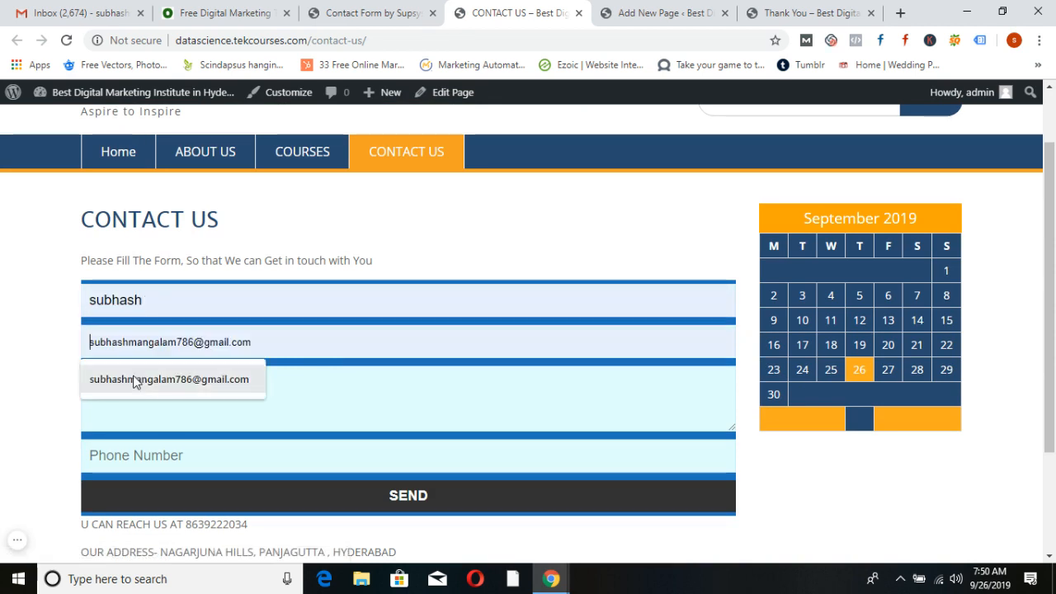
left_click(135, 379)
type("test")
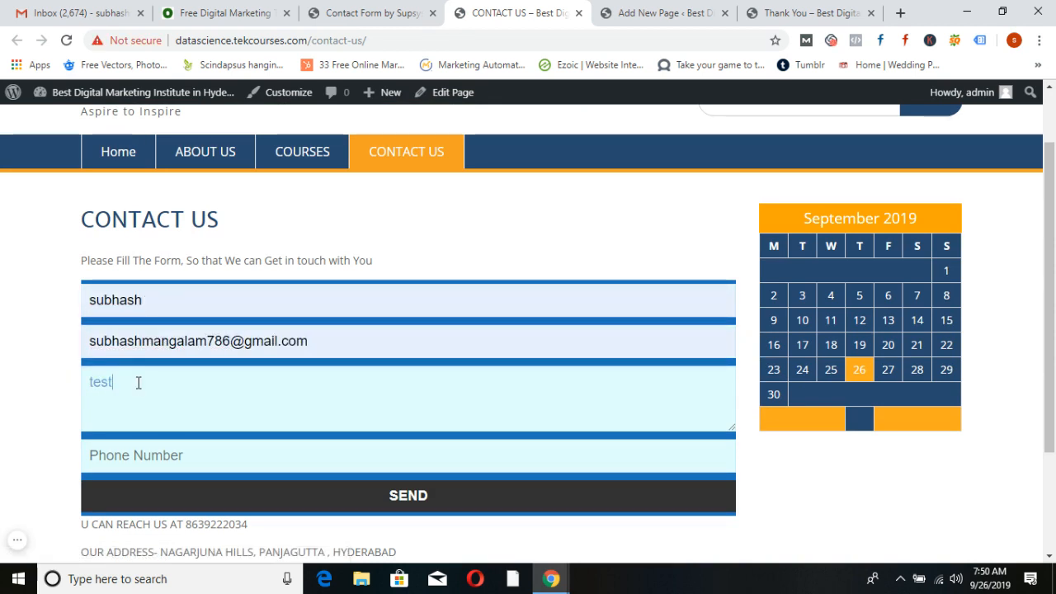
Add a phone number, send the form, and go from the Thank You page to Home
left_click(150, 451)
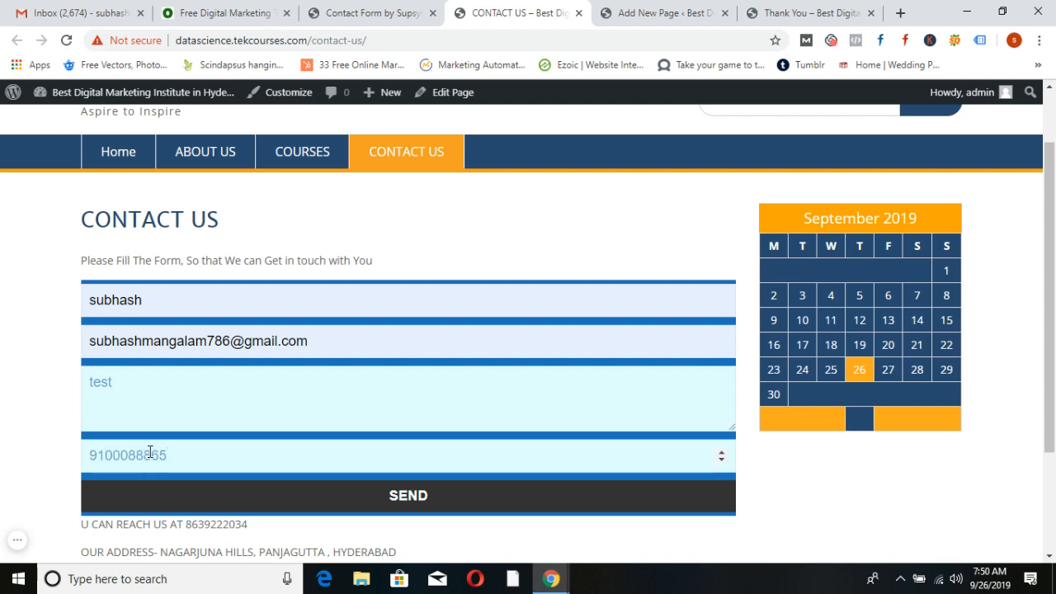
left_click(384, 504)
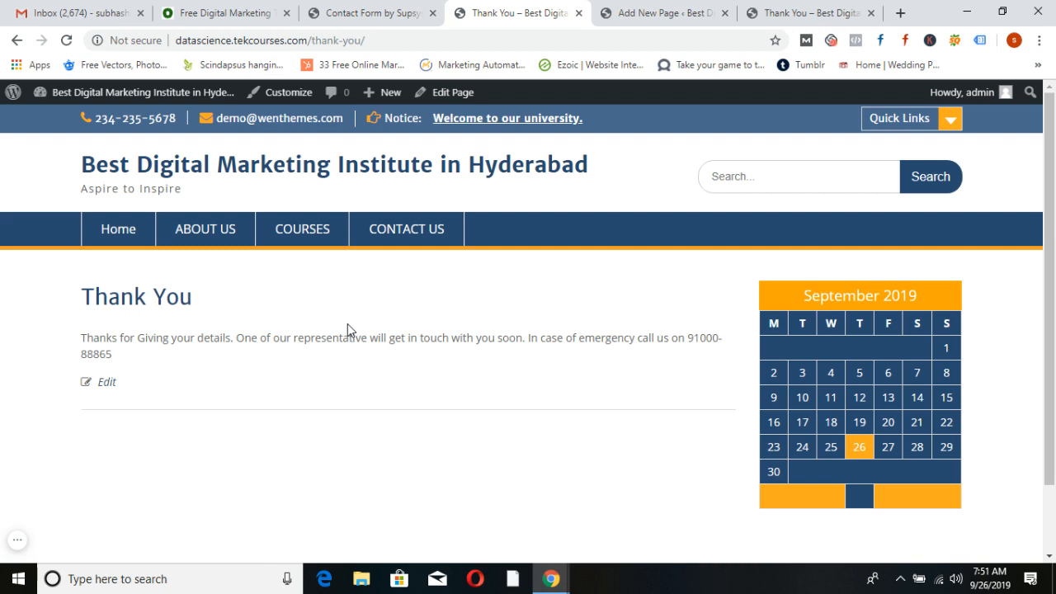
left_click(246, 170)
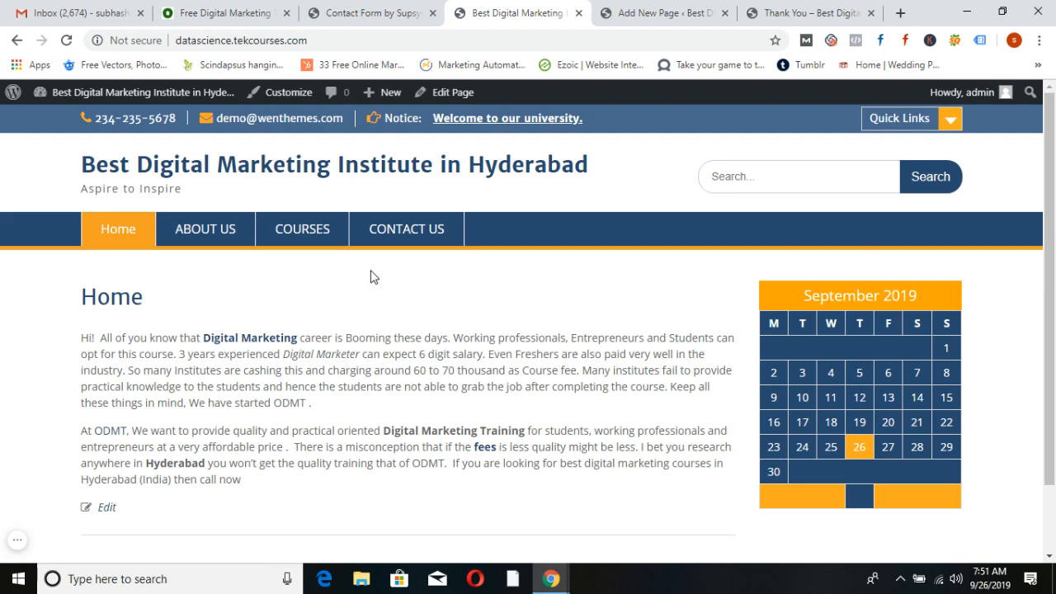
Add the Contact Form by Supsystic widget to the Primary Sidebar, showing the First form
left_click(381, 22)
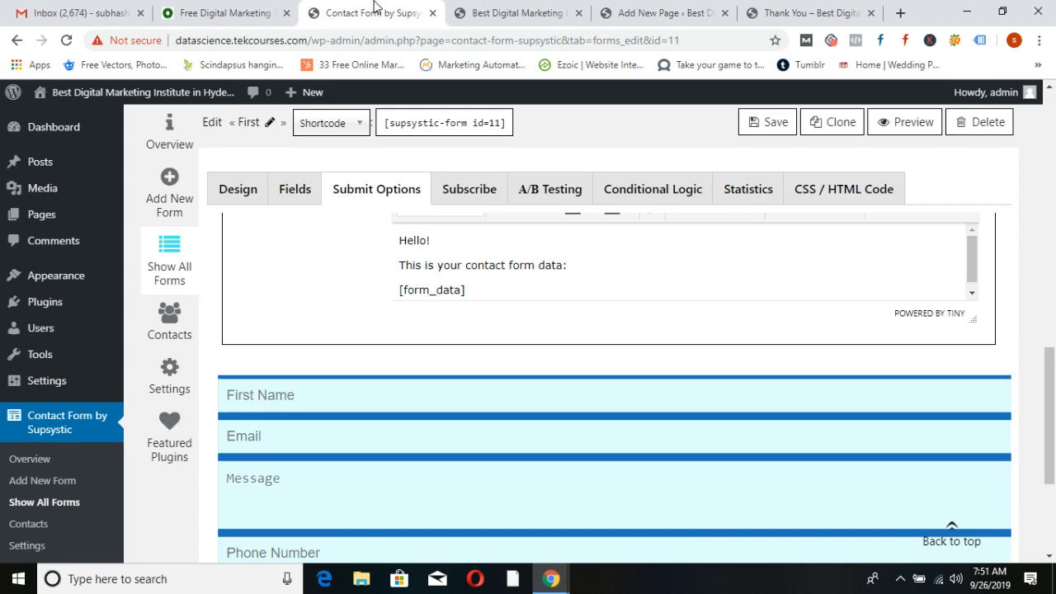
mouse_move(87, 271)
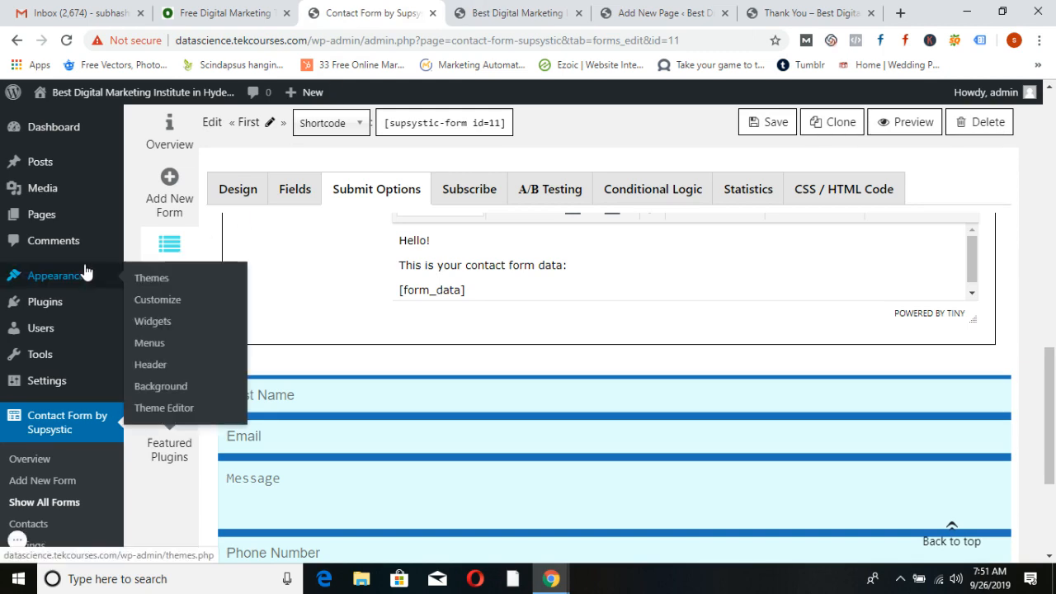
left_click(158, 328)
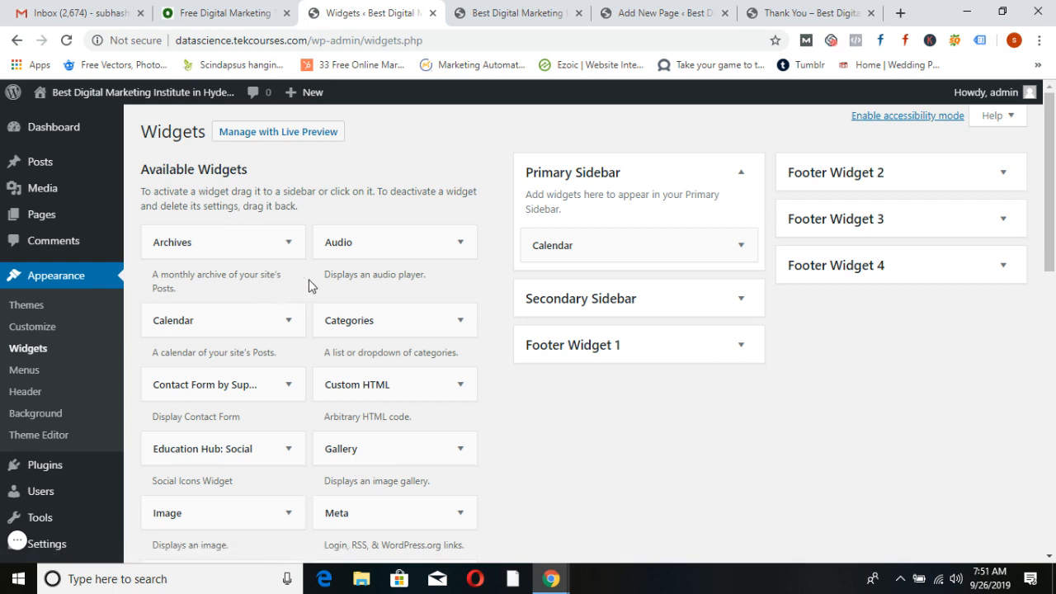
scroll(372, 298, "down", 1)
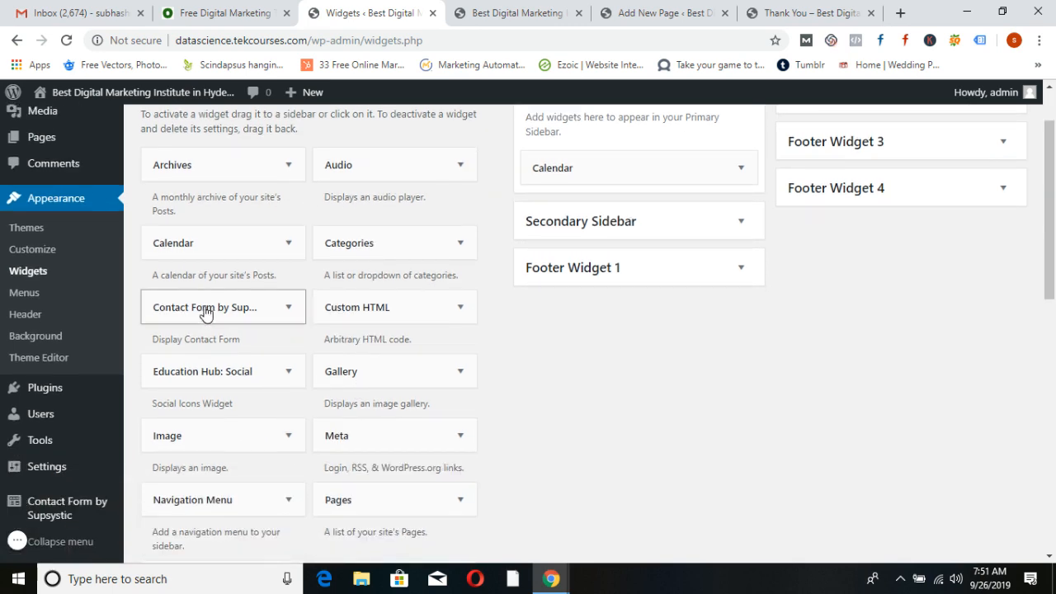
left_click(206, 310)
scroll(319, 385, "down", 2)
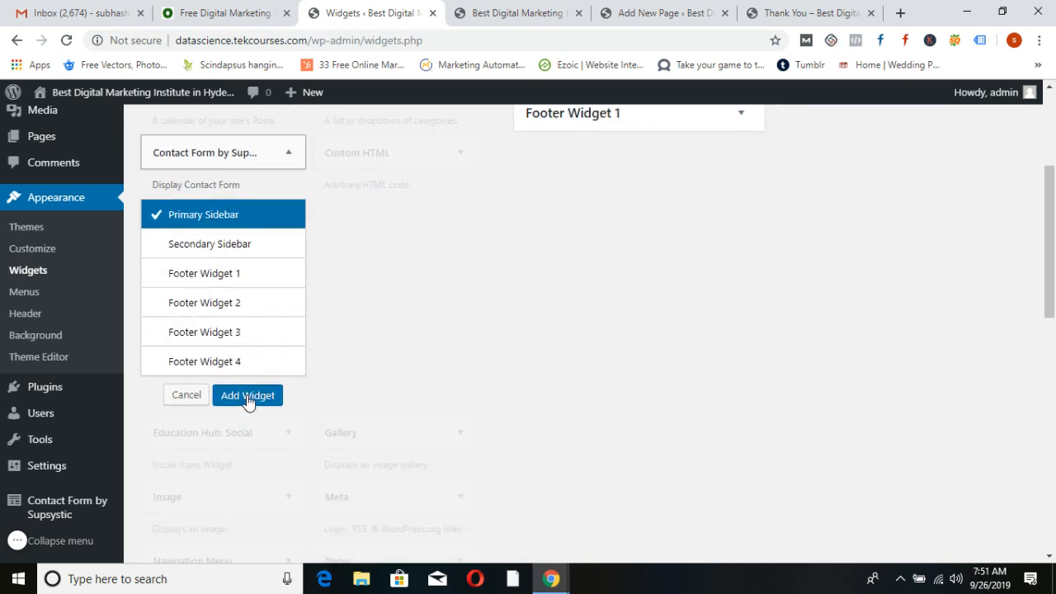
left_click(247, 397)
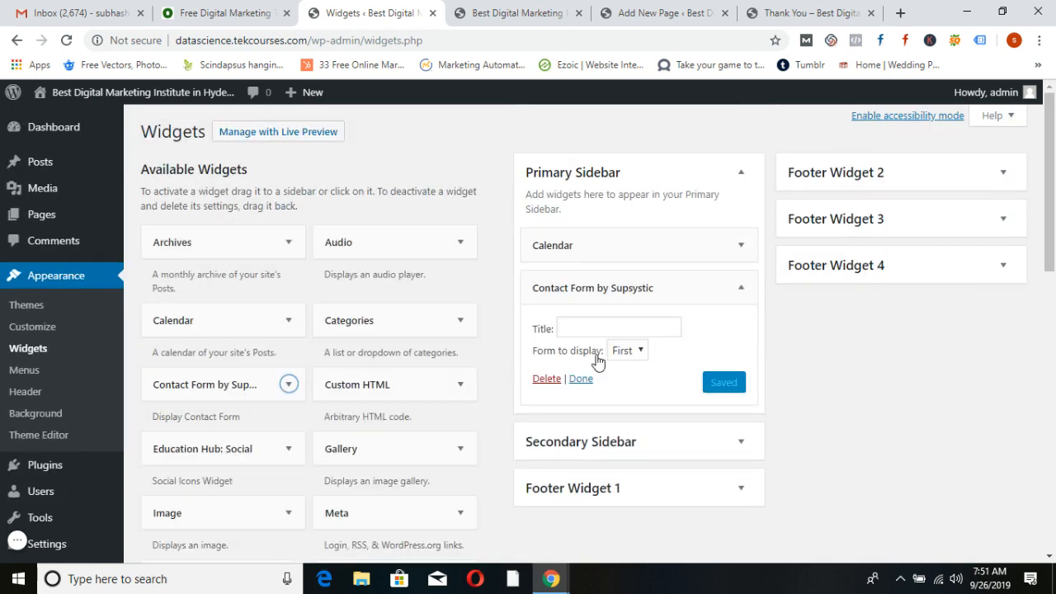
left_click(640, 350)
left_click(644, 368)
Title the widget 'Please Fill Your Details', save it, and check it on the home page
left_click(589, 327)
type("Please")
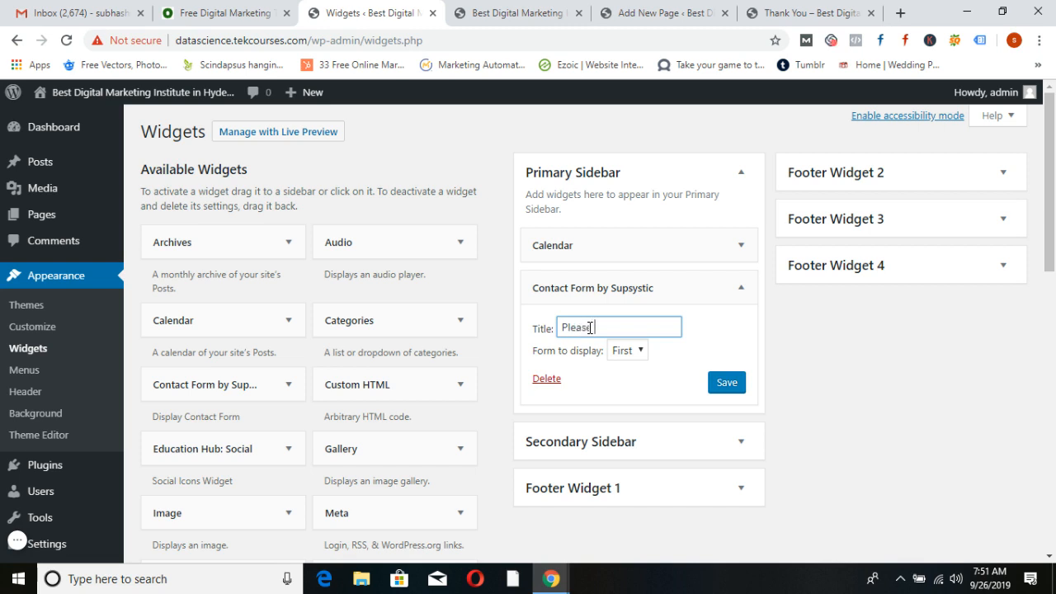
type(" Fill Your deta")
key("BackSpace")
type("D")
left_click(723, 383)
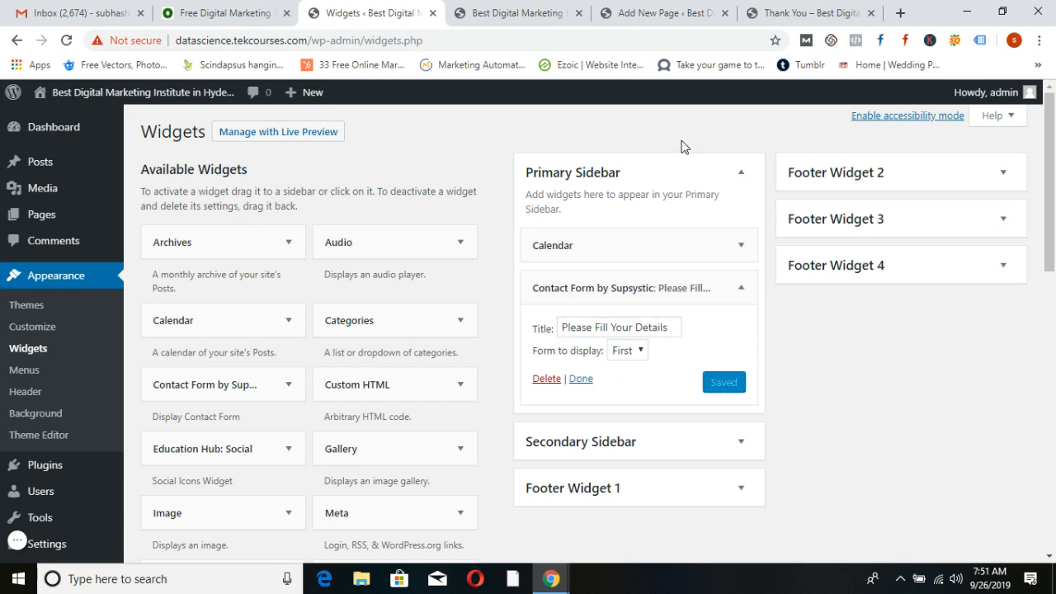
left_click(516, 13)
left_click(141, 165)
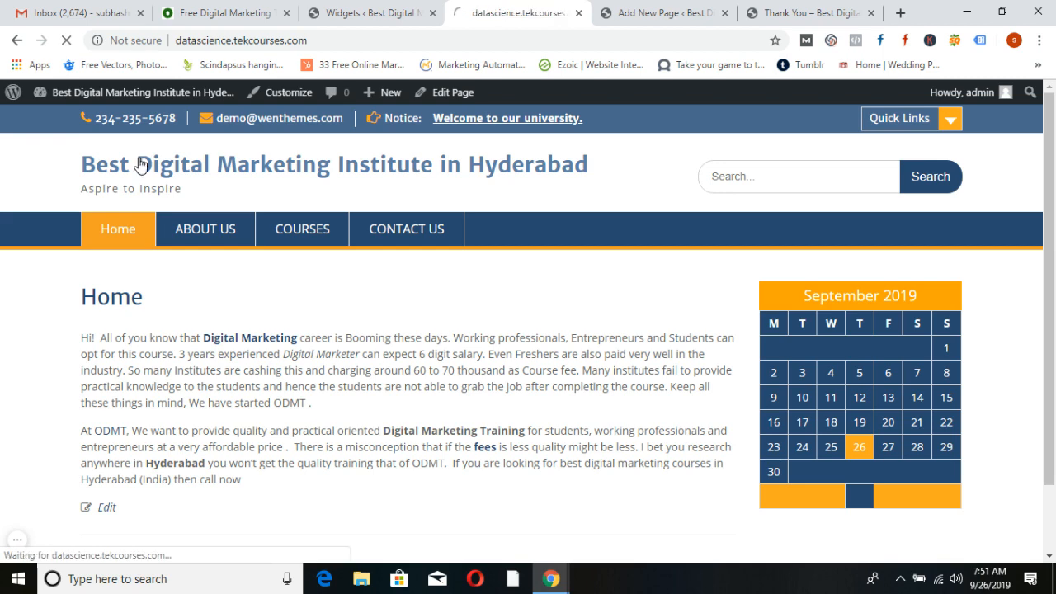
scroll(888, 450, "down", 4)
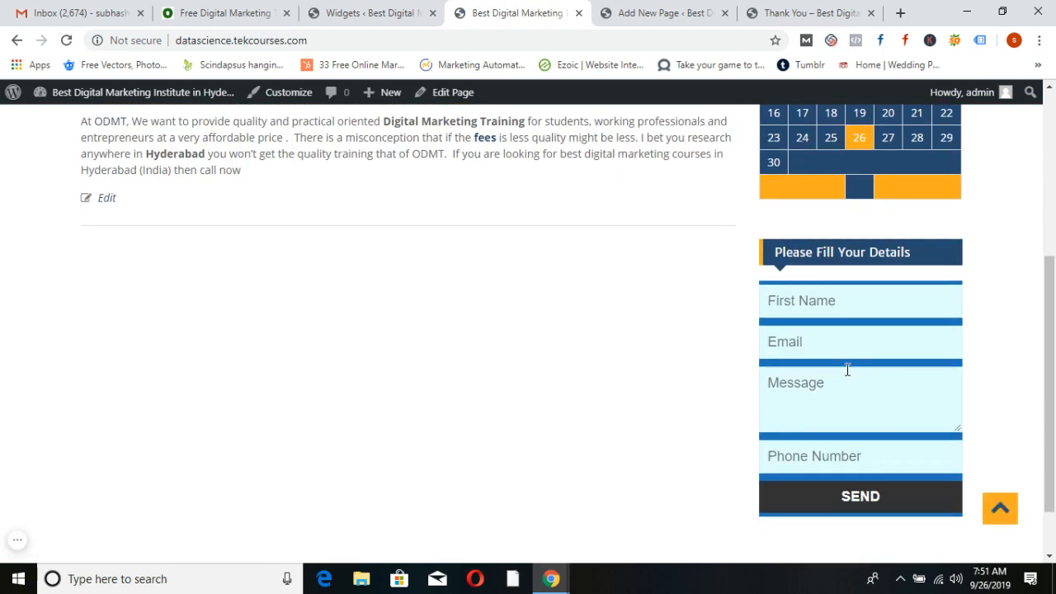
scroll(816, 404, "up", 2)
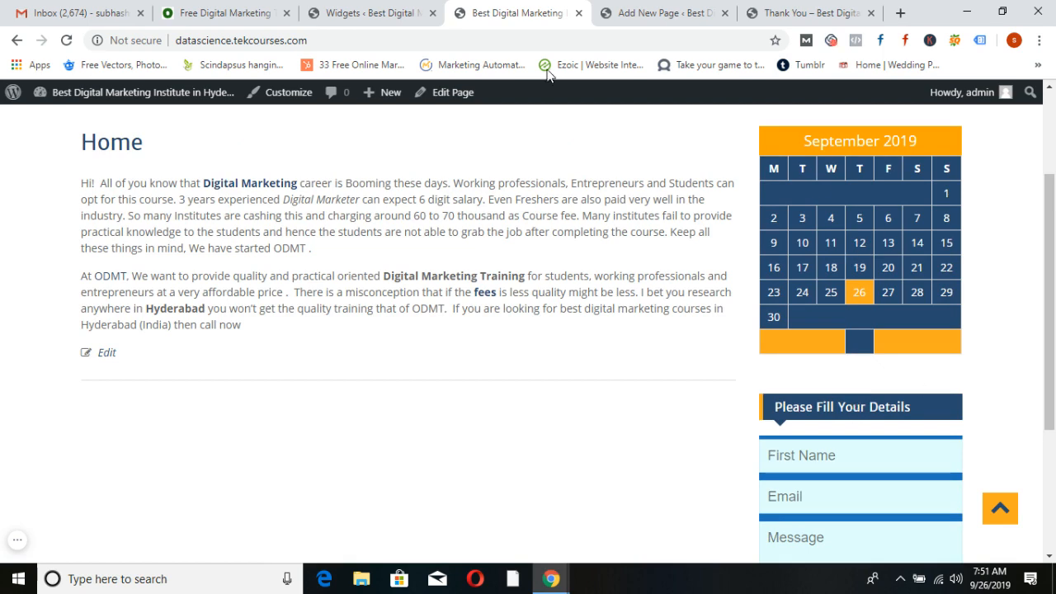
Move the contact form widget above the Calendar and verify the sidebar order
left_click(351, 12)
left_click(584, 381)
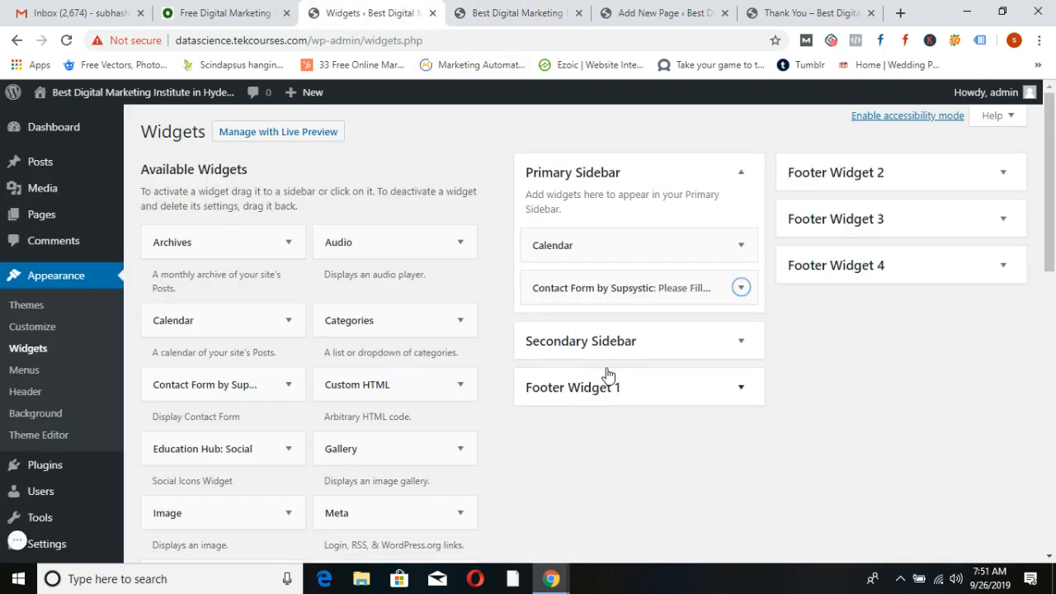
left_click_drag(587, 288, 584, 244)
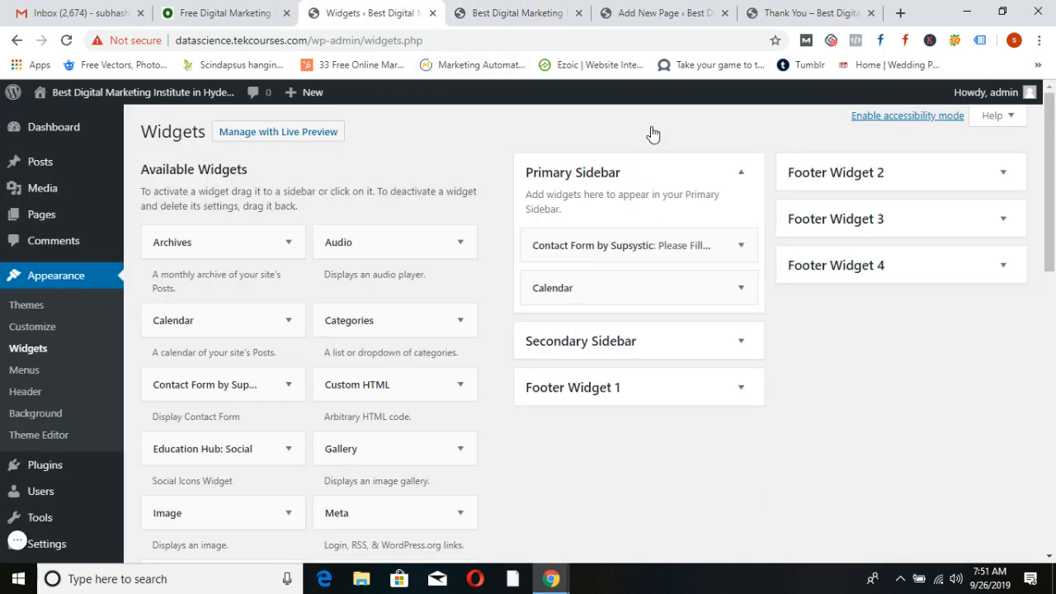
left_click(552, 10)
left_click(66, 40)
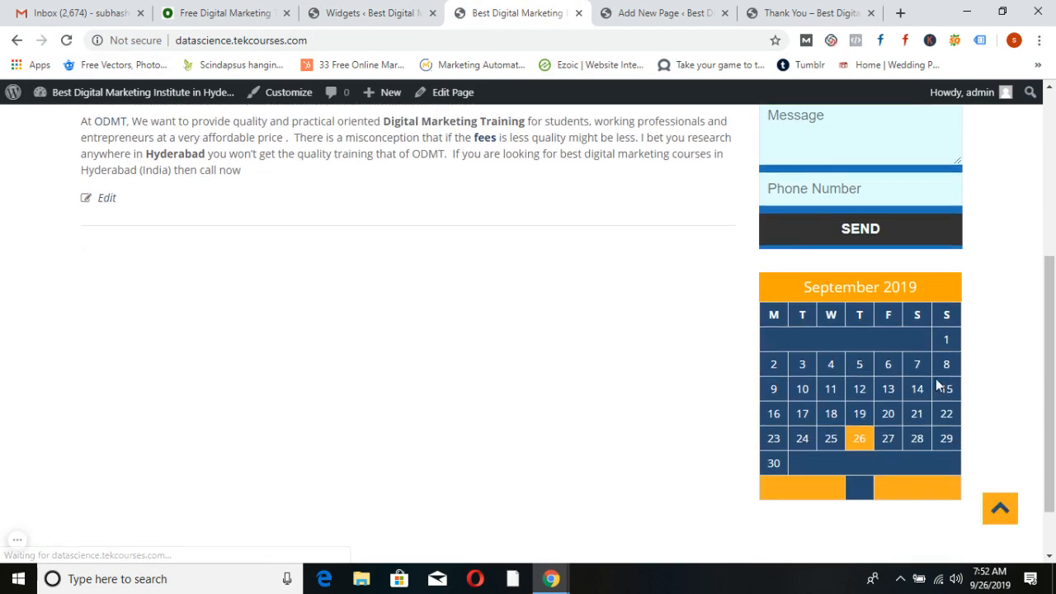
Delete the Calendar widget and reload the home page to confirm it's gone
left_click(406, 12)
left_click(739, 289)
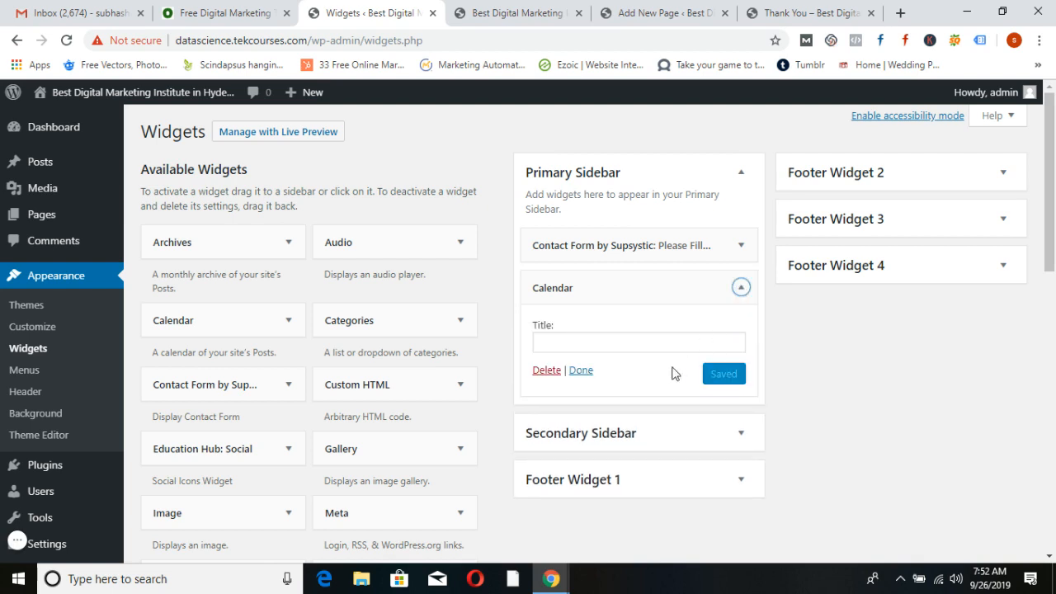
left_click(545, 370)
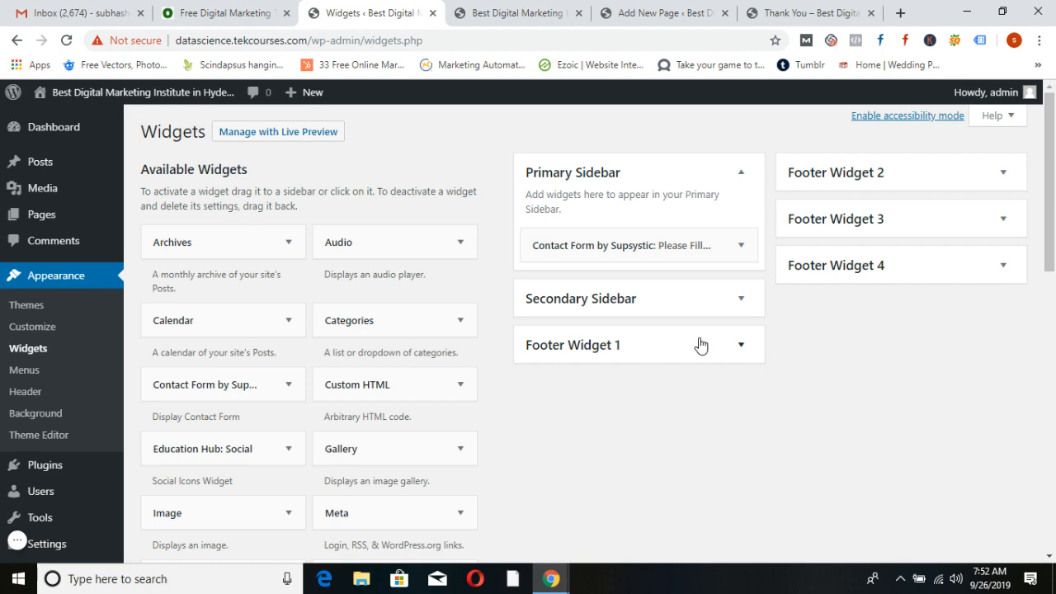
left_click(517, 12)
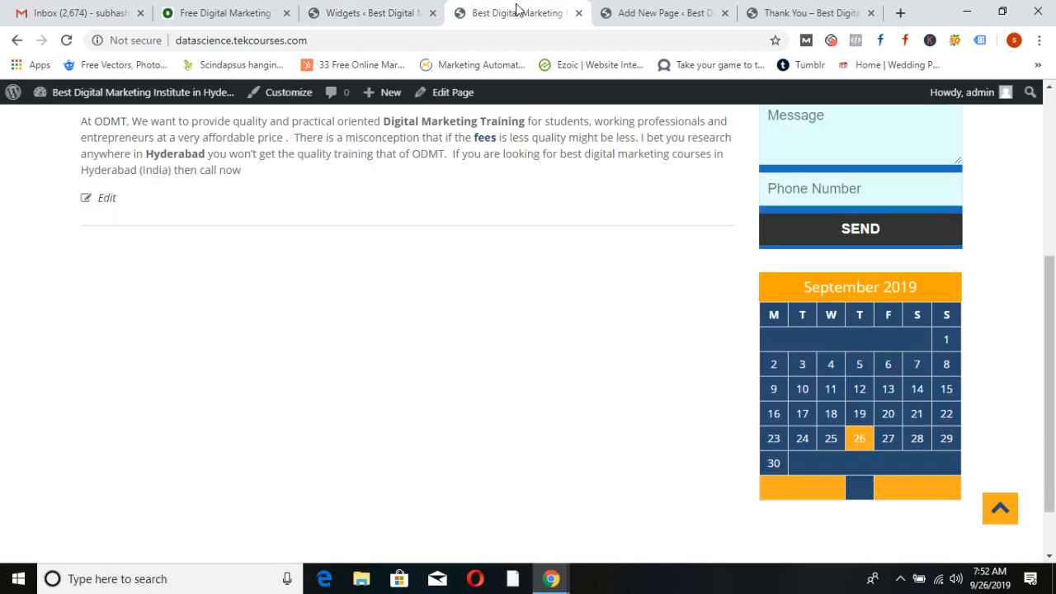
left_click(68, 41)
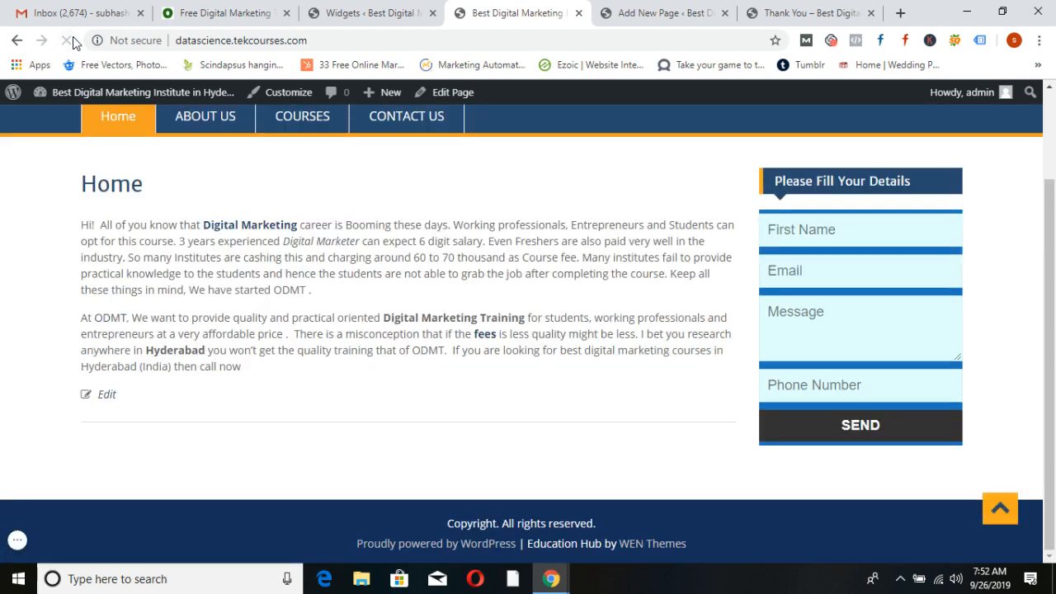
scroll(500, 350, "up", 2)
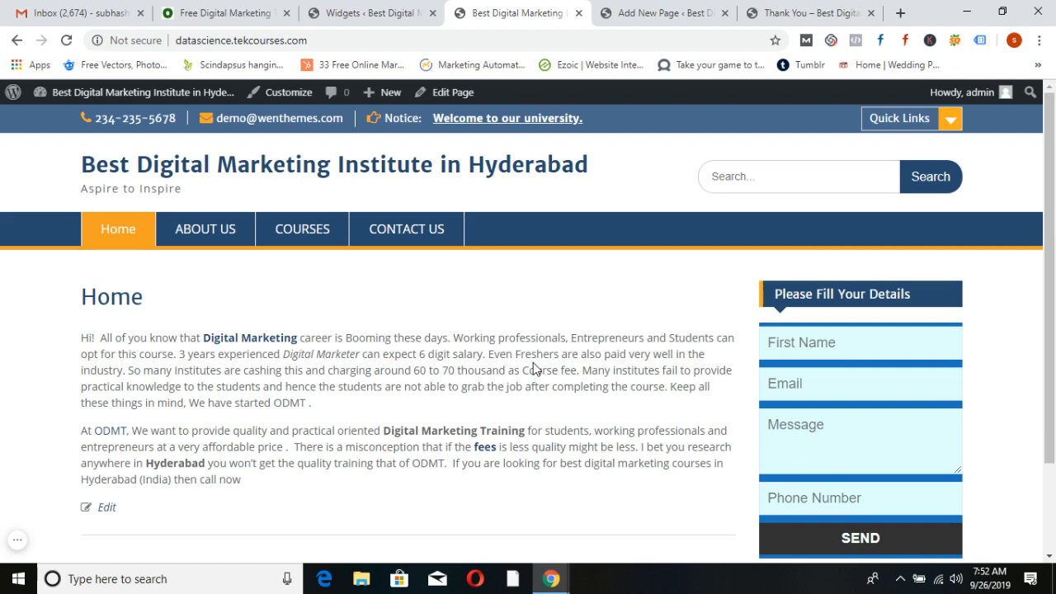
scroll(644, 335, "down", 2)
scroll(643, 335, "up", 2)
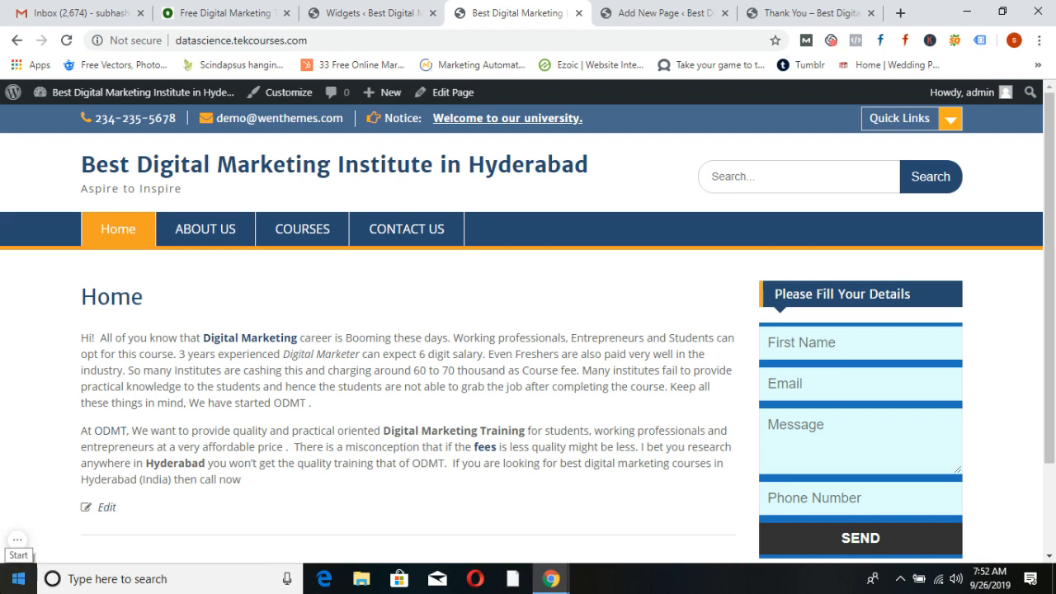
Go to Plugins > Add New and search for 'live chat'
left_click(339, 12)
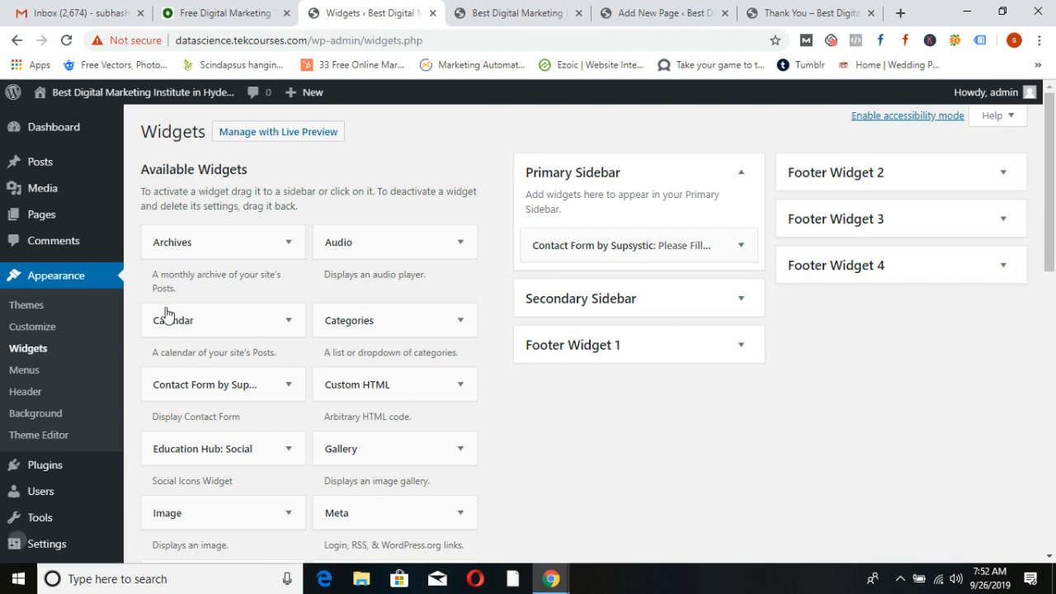
left_click(54, 466)
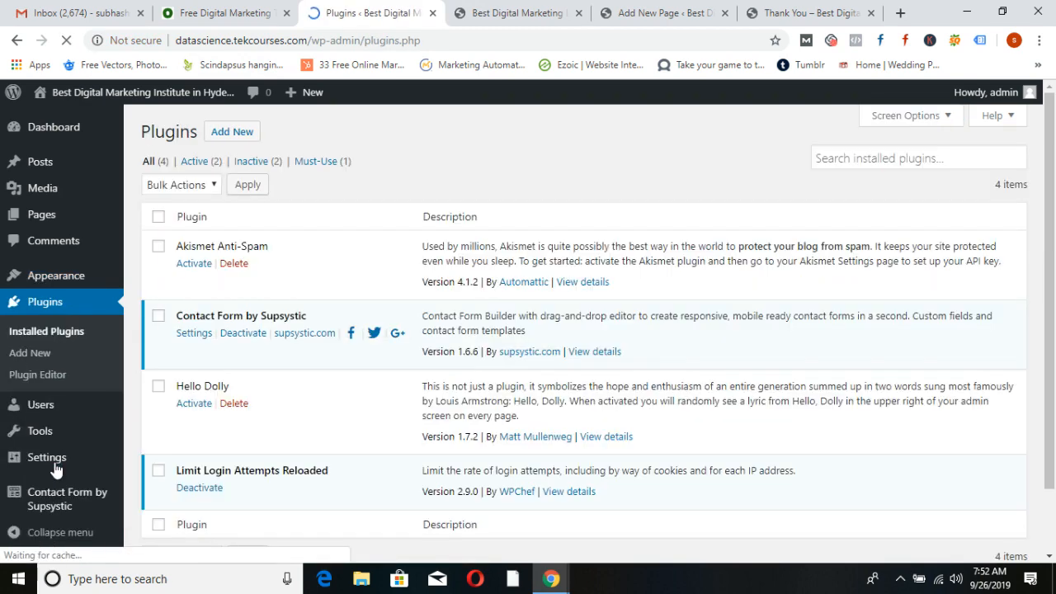
left_click(233, 135)
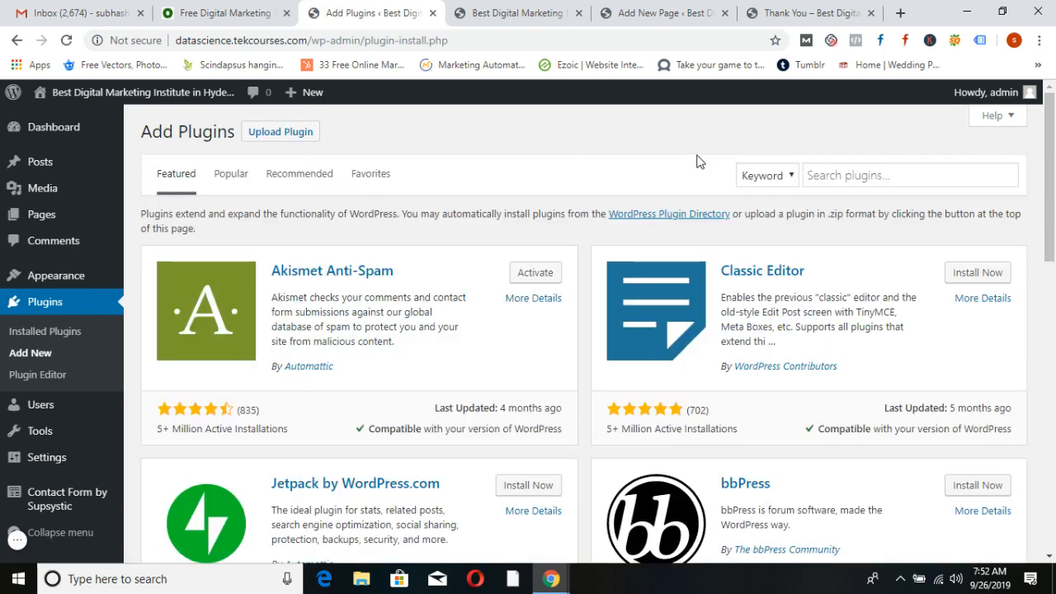
left_click(822, 173)
type("live chat")
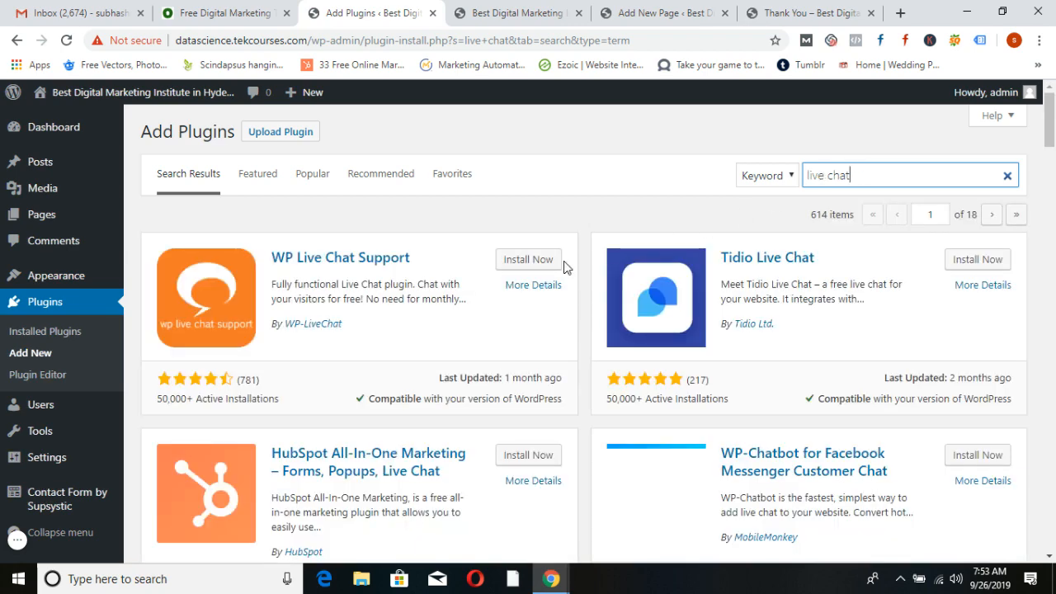
Install and activate Live Chat by Supsystic from the search results
scroll(726, 336, "down", 8)
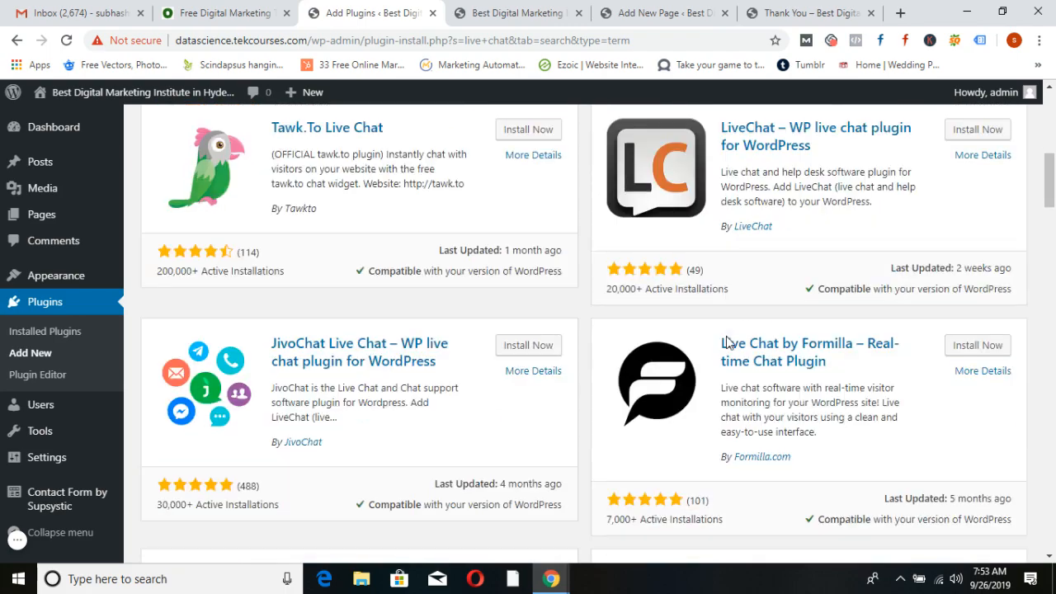
scroll(727, 336, "down", 10)
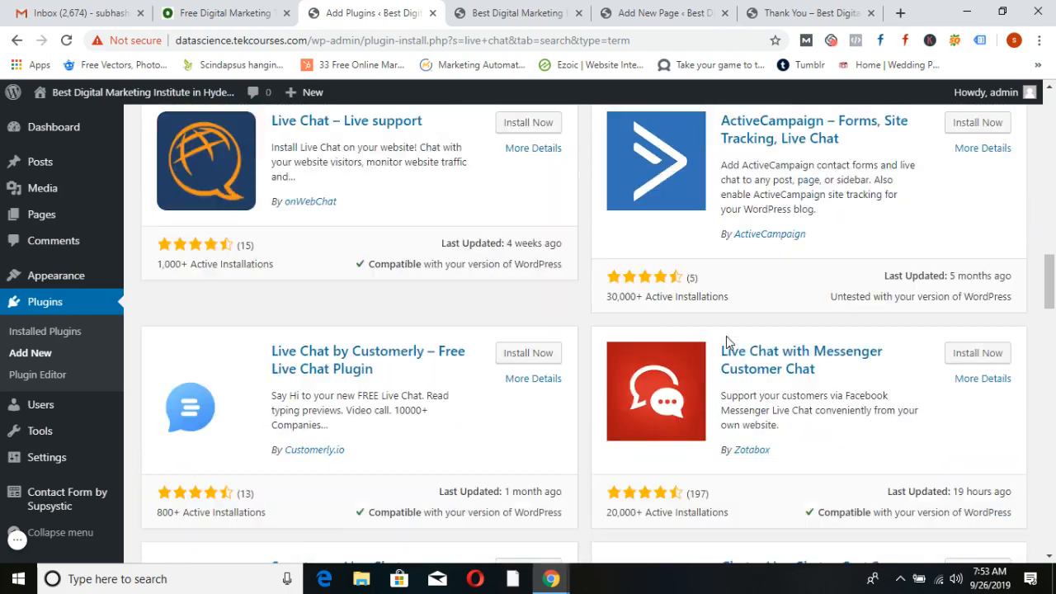
scroll(726, 336, "down", 5)
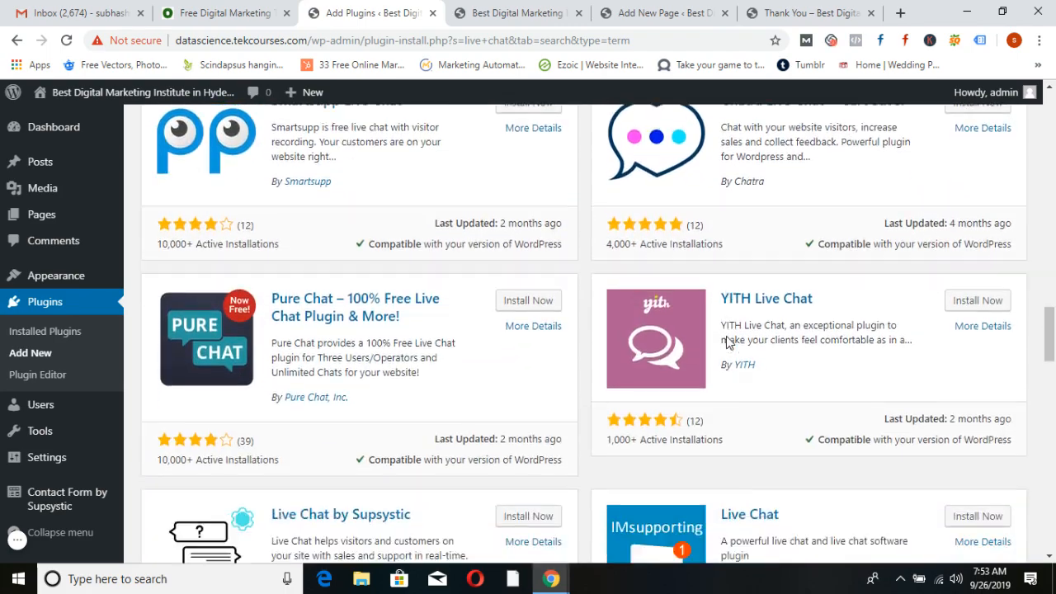
scroll(726, 336, "down", 2)
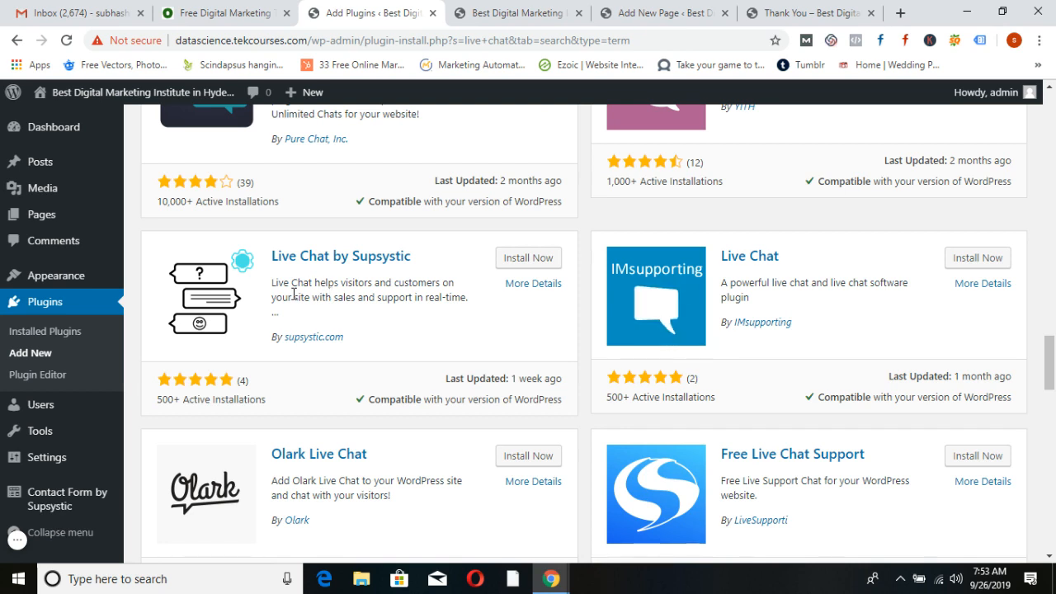
left_click(530, 263)
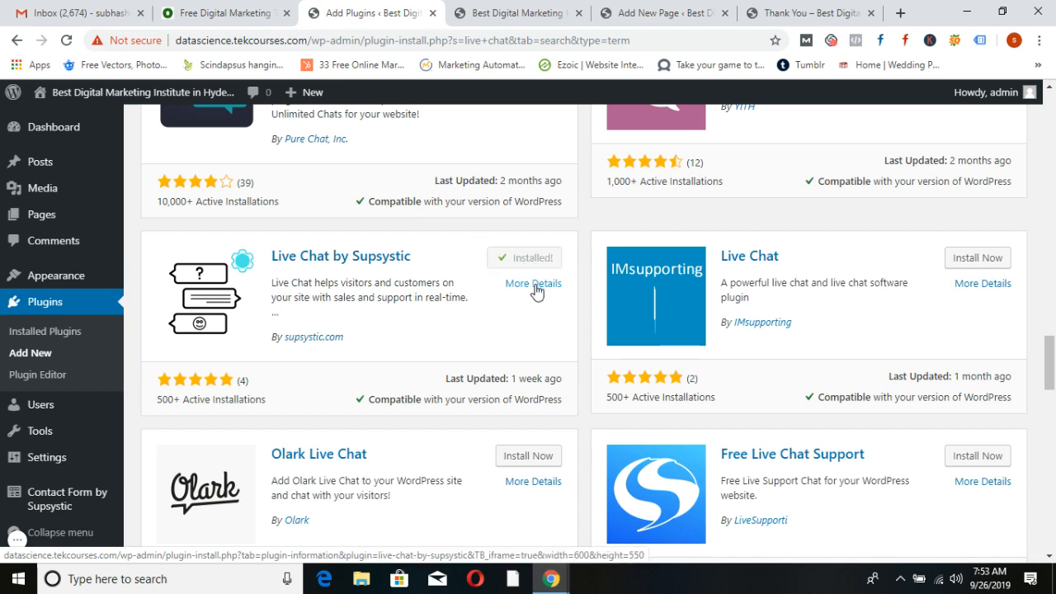
left_click(528, 261)
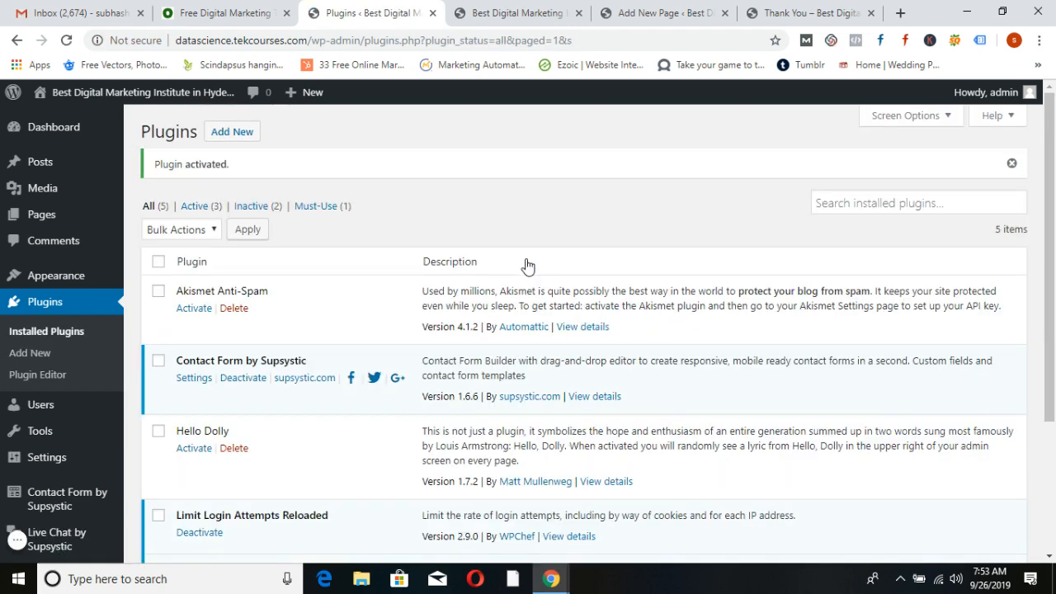
Reload the live home page and expand the 'Let's chat?' widget to its E-Mail and Name form
left_click(541, 10)
left_click(176, 169)
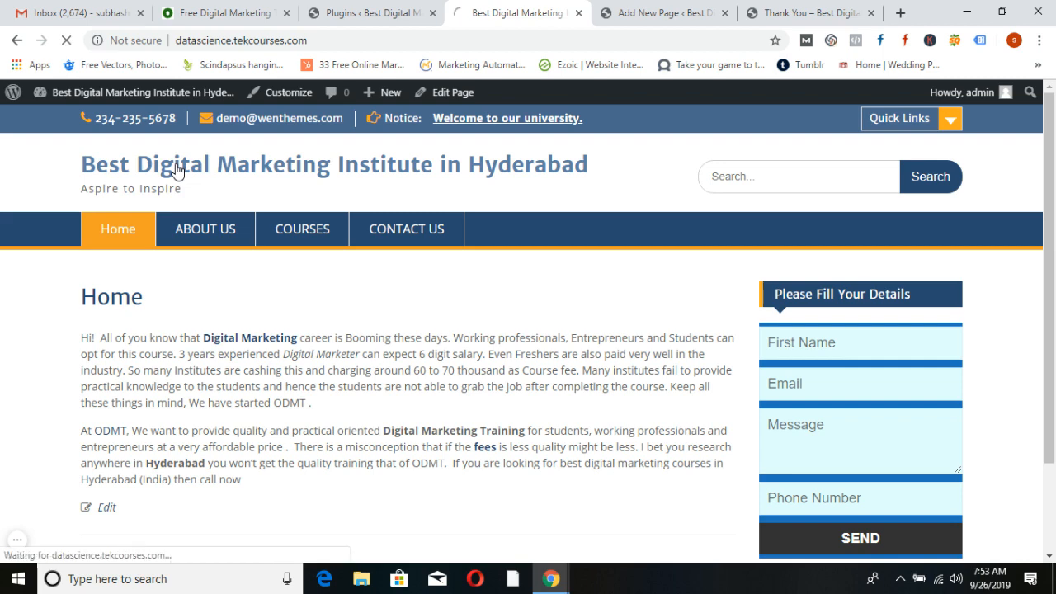
scroll(537, 312, "down", 1)
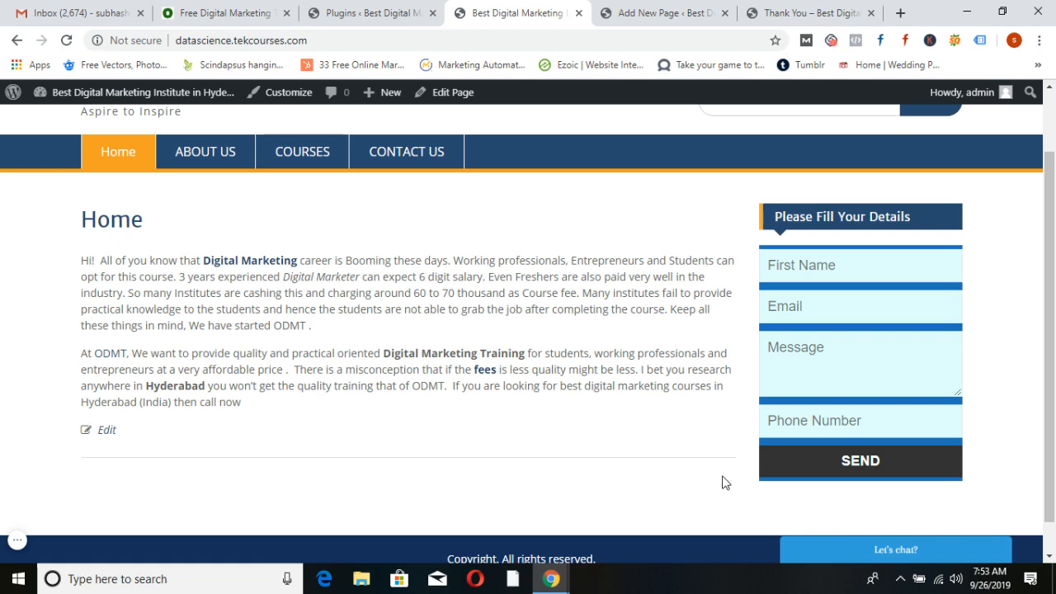
scroll(589, 394, "up", 2)
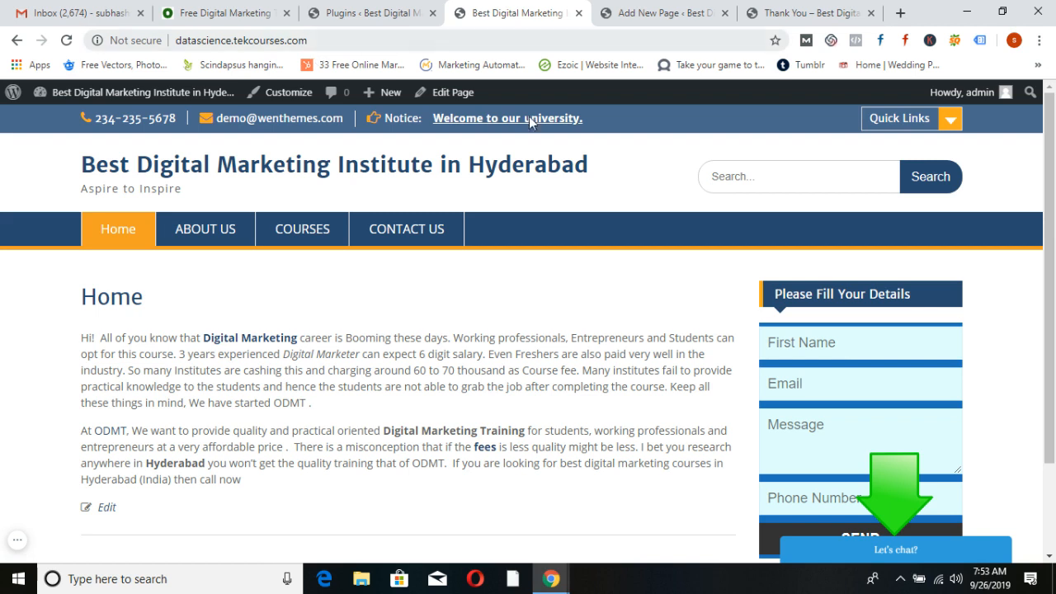
left_click(864, 551)
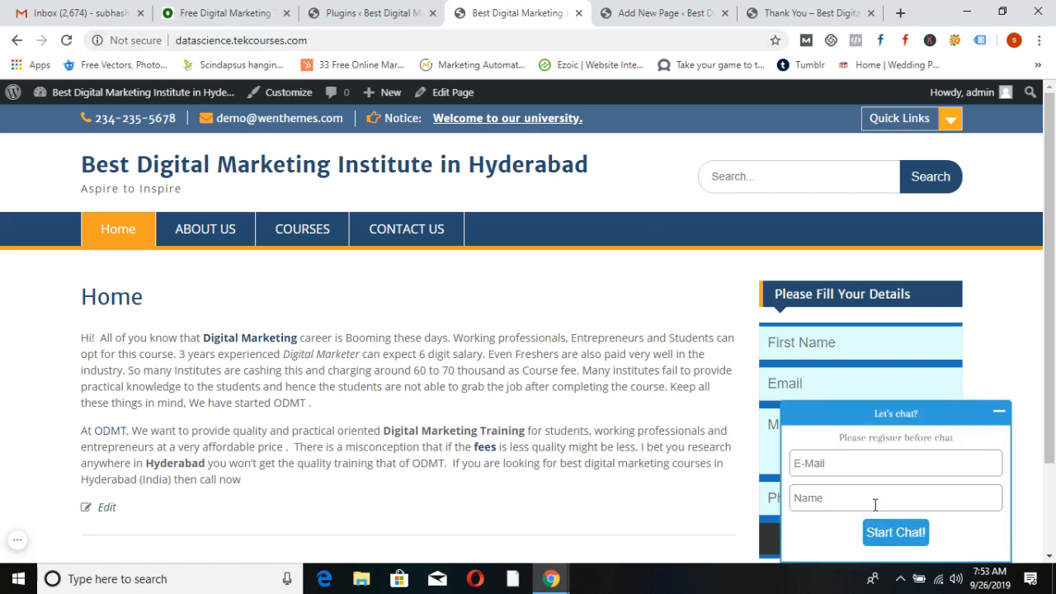
left_click(826, 463)
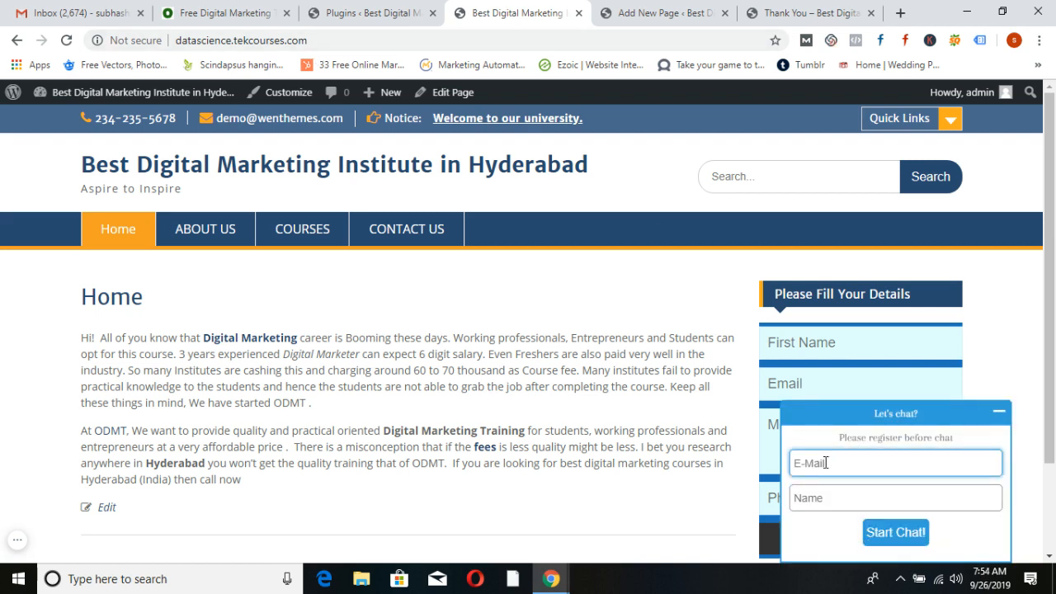
left_click(821, 495)
left_click(898, 534)
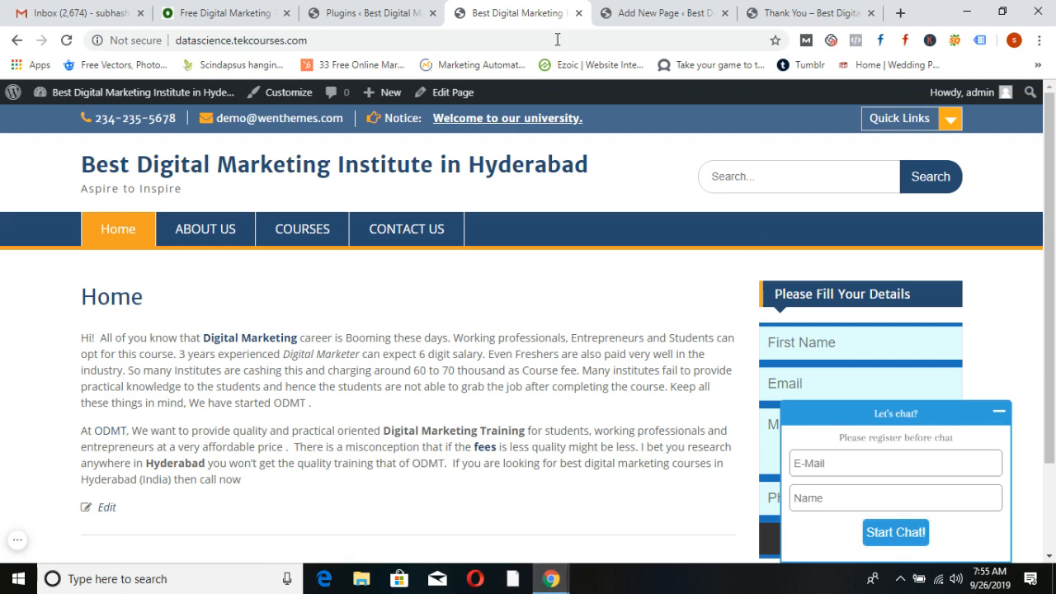
Open the Live Chat Dashboard from the Plugins admin sidebar
left_click(368, 10)
scroll(47, 353, "down", 3)
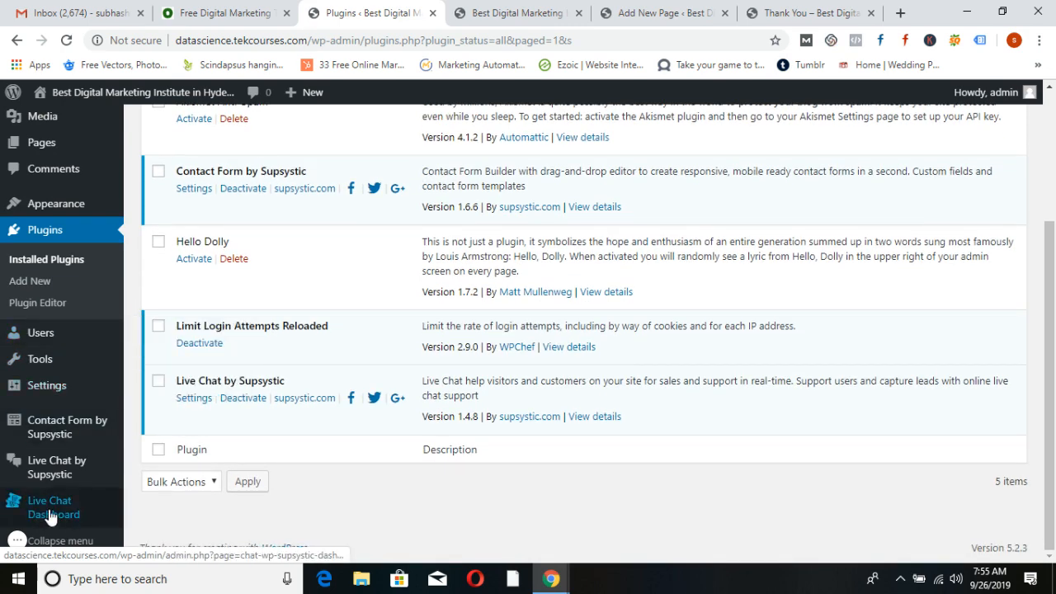
left_click(50, 513)
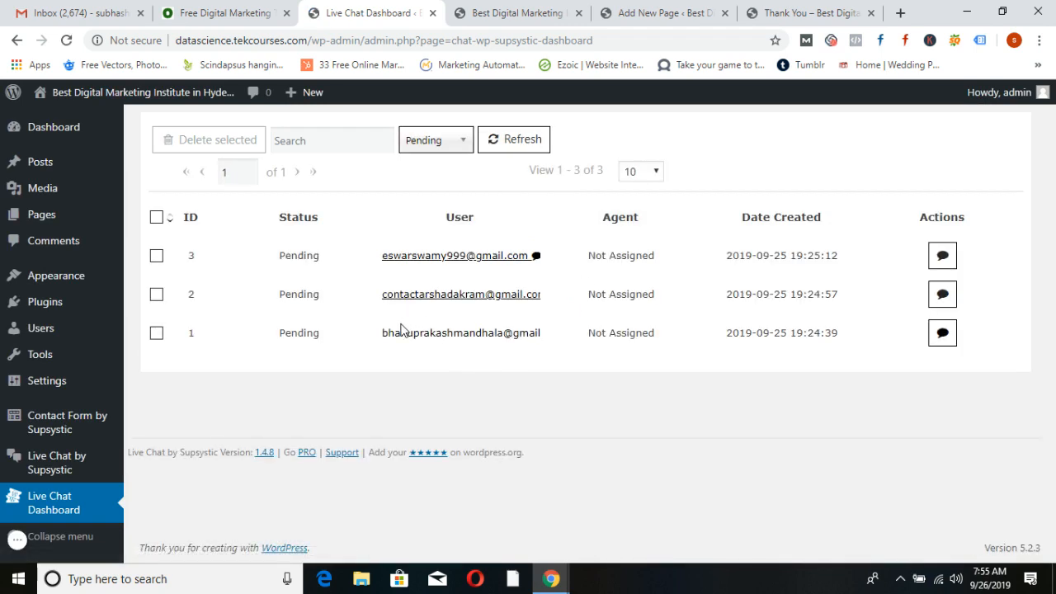
Open chat session 1 and send the visitor the message 'Hello'
left_click(460, 334)
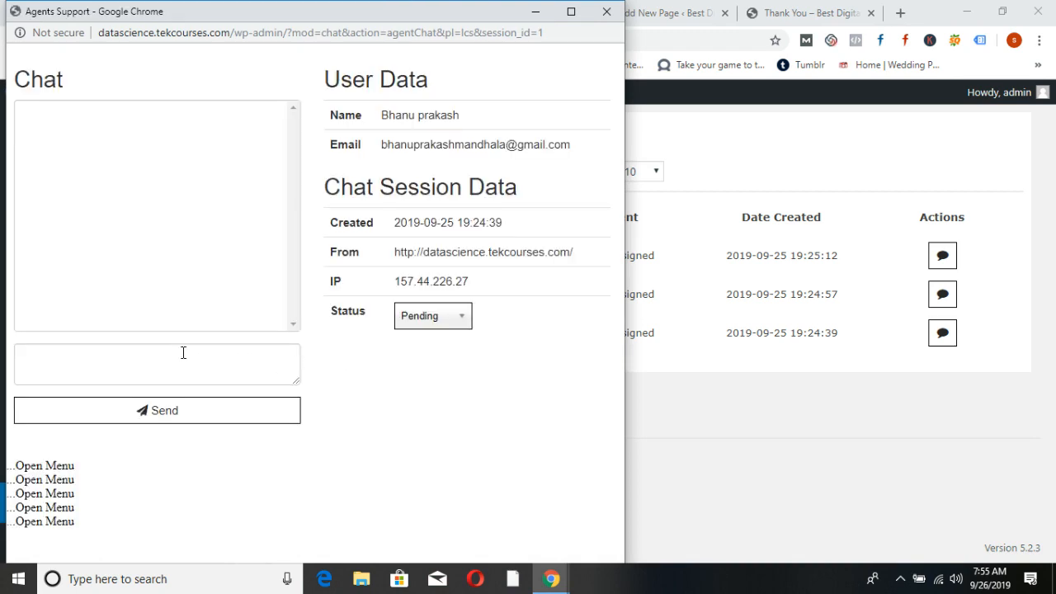
left_click(177, 352)
type("Hello")
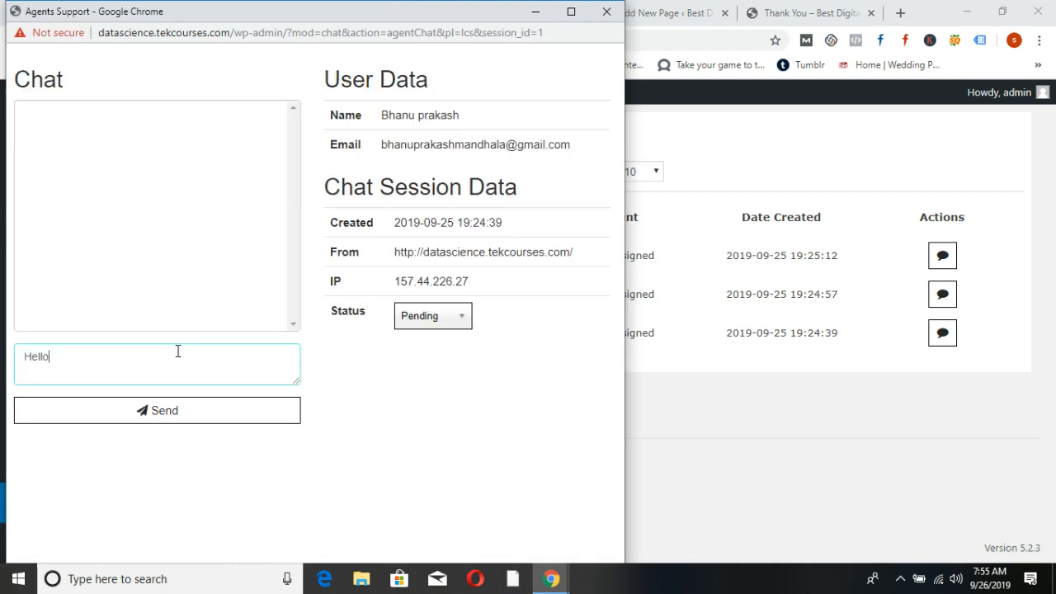
left_click(190, 418)
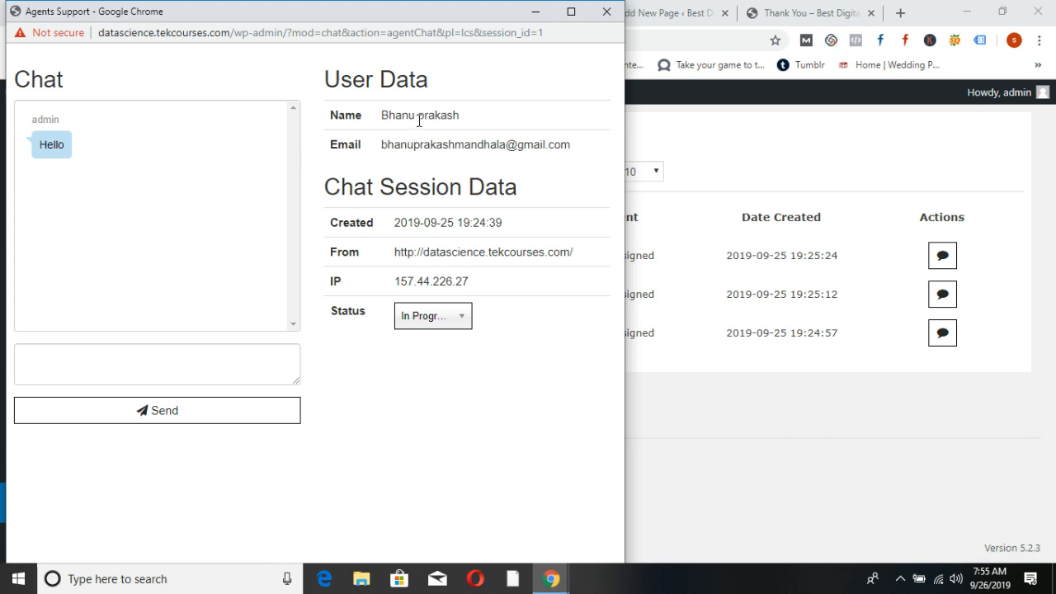
left_click(463, 323)
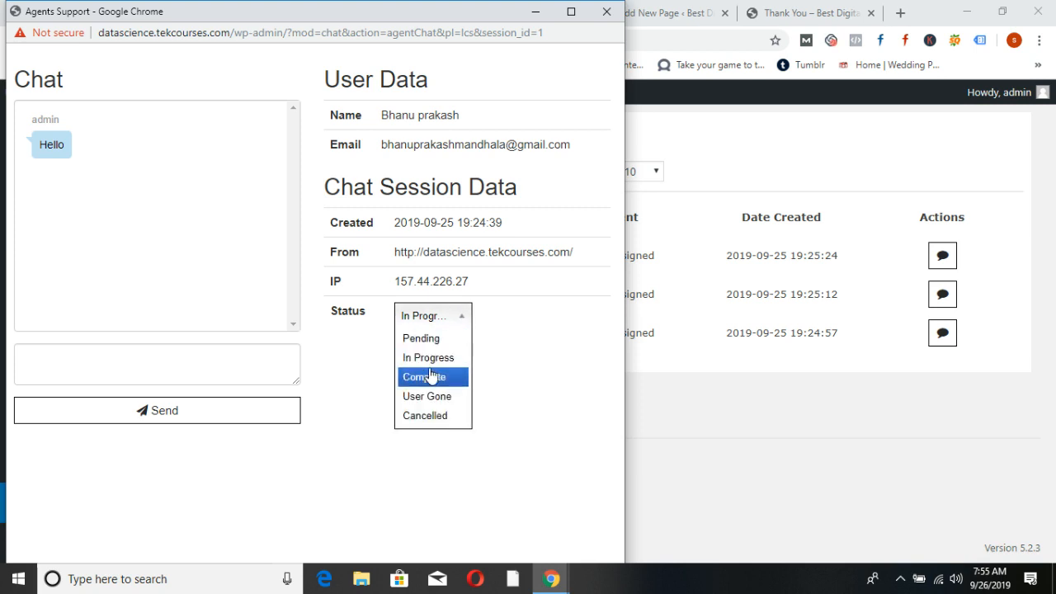
left_click(367, 466)
Send a second reply, set session 1 to Complete, and close the chat window
left_click(192, 355)
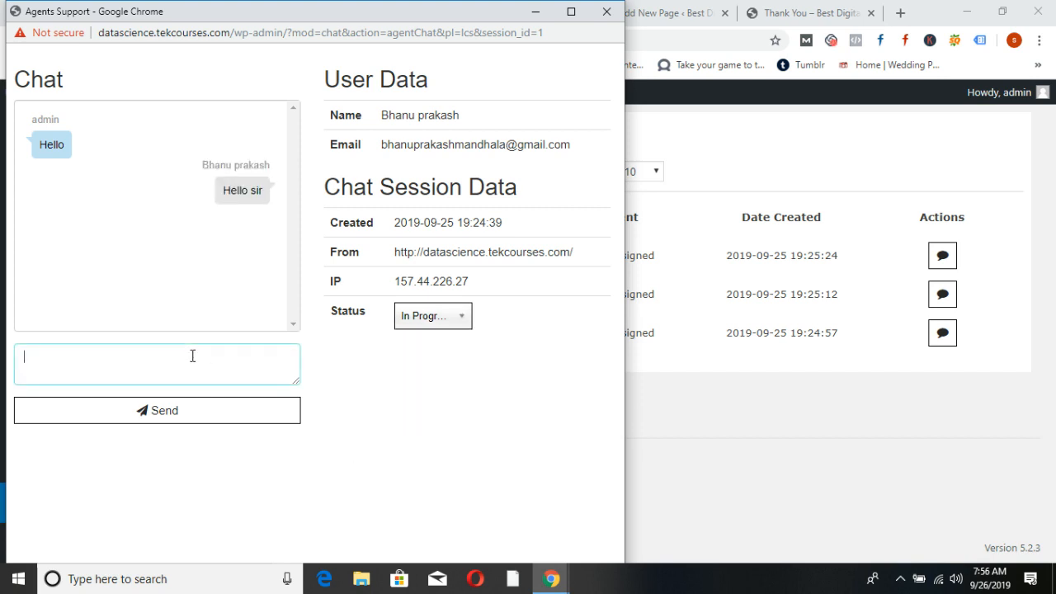
type("x bcbfb")
left_click(166, 412)
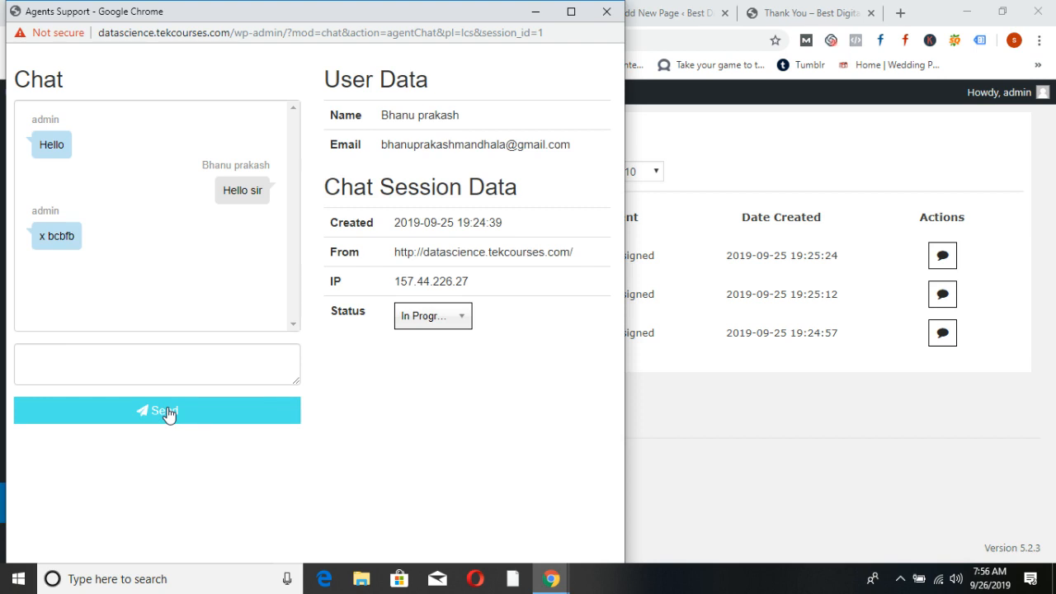
left_click(460, 317)
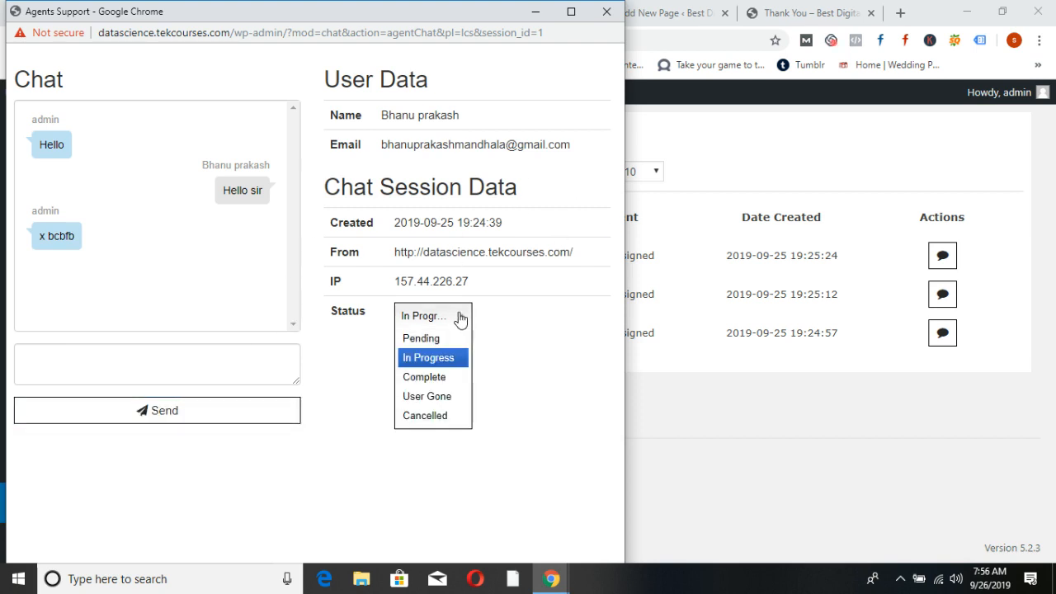
left_click(434, 384)
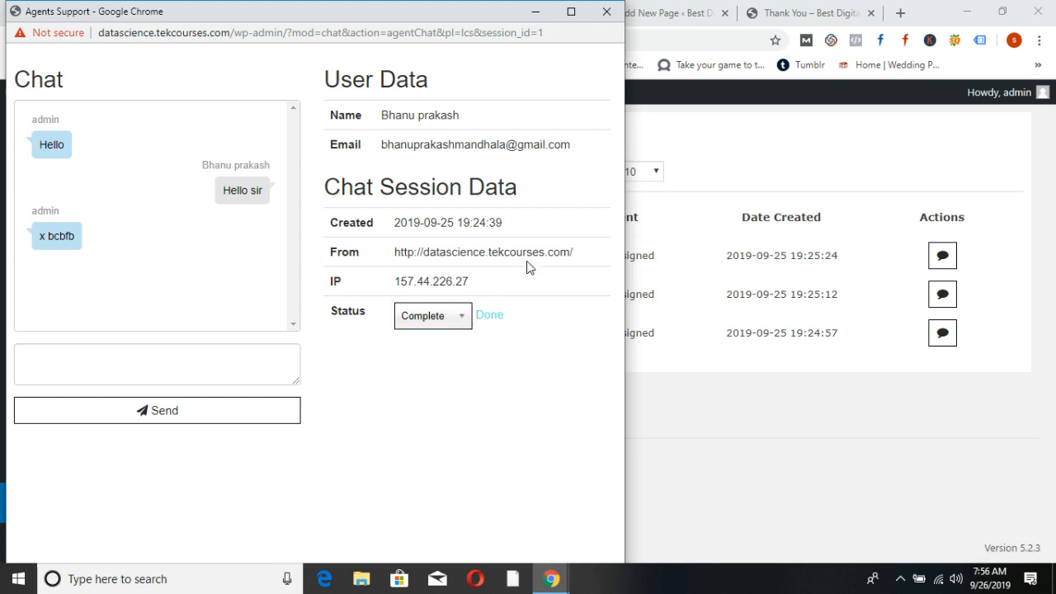
left_click(606, 12)
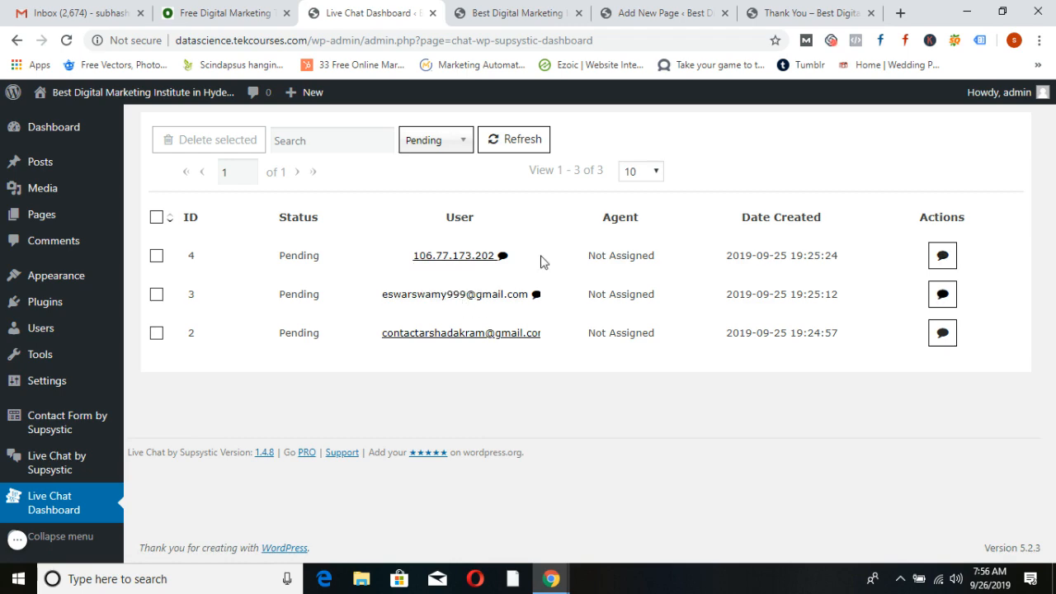
Minimize the 'Let's chat?' panel on the live home page
left_click(499, 24)
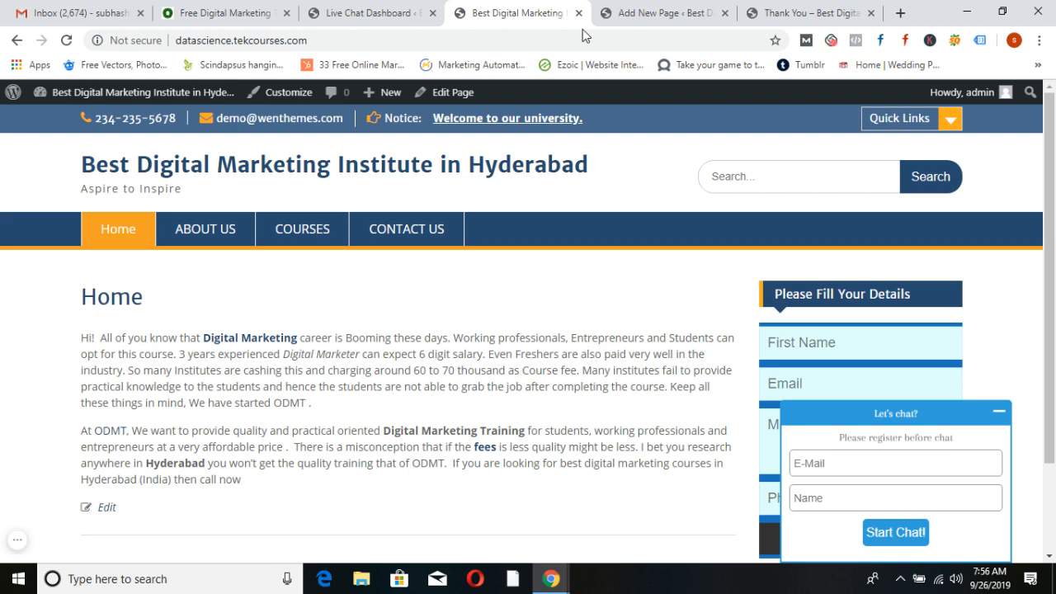
left_click(1001, 417)
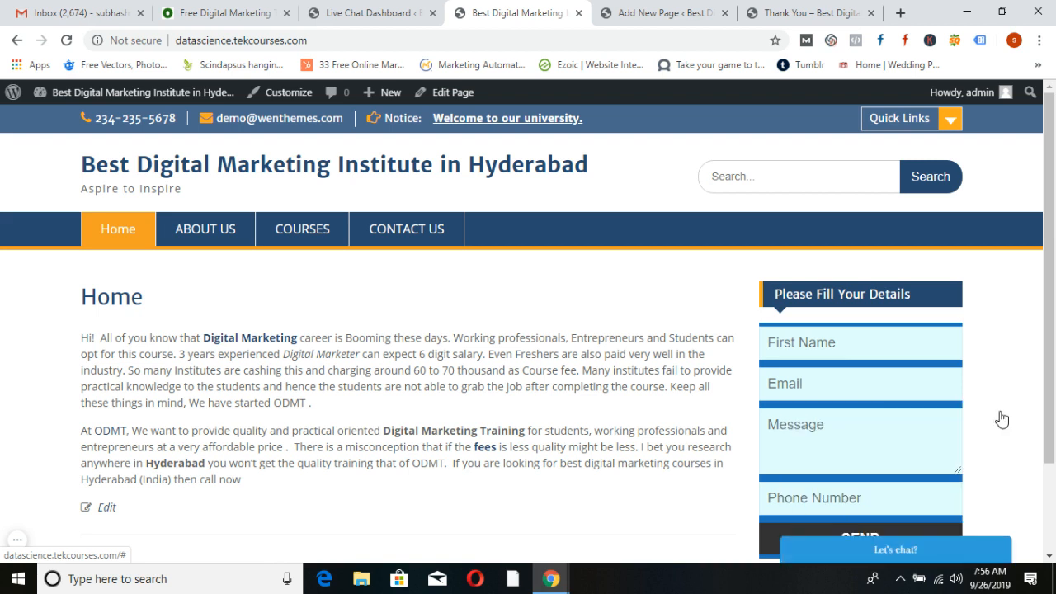
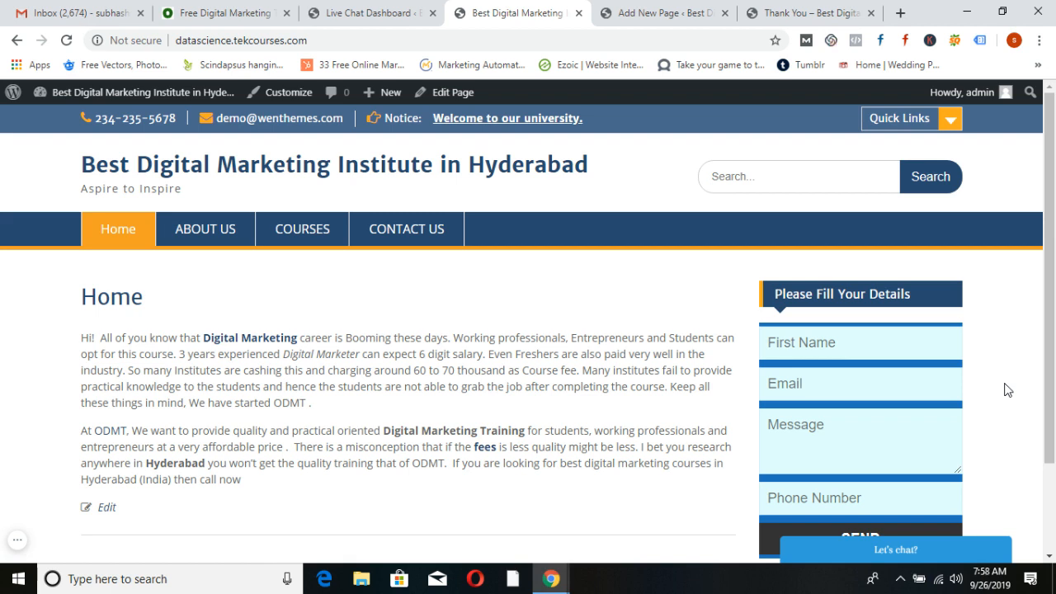
Search new plugins for 'chat bot', then install and activate Collect.chat
left_click(361, 10)
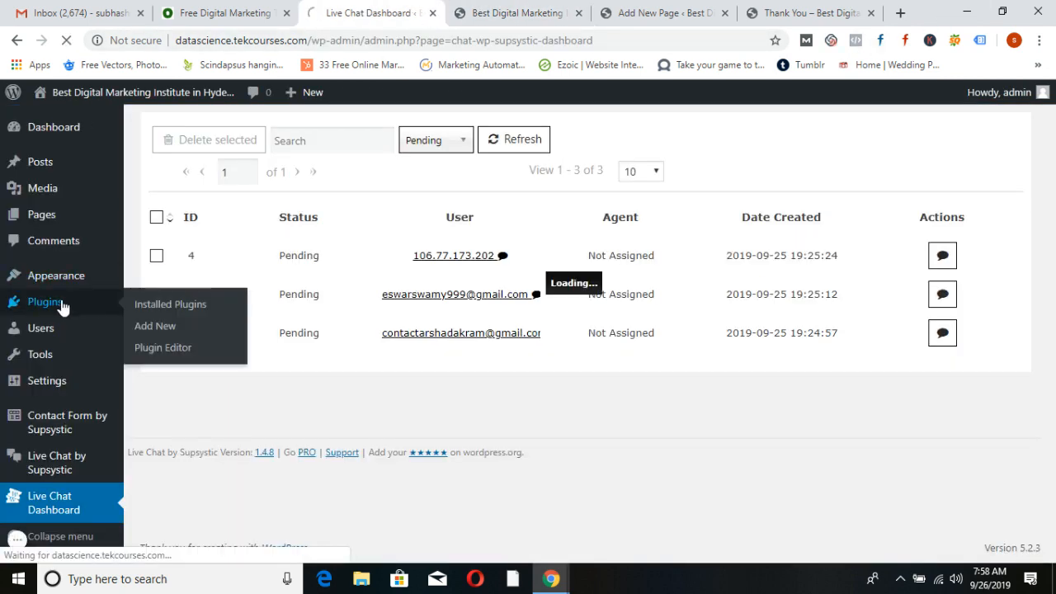
left_click(63, 306)
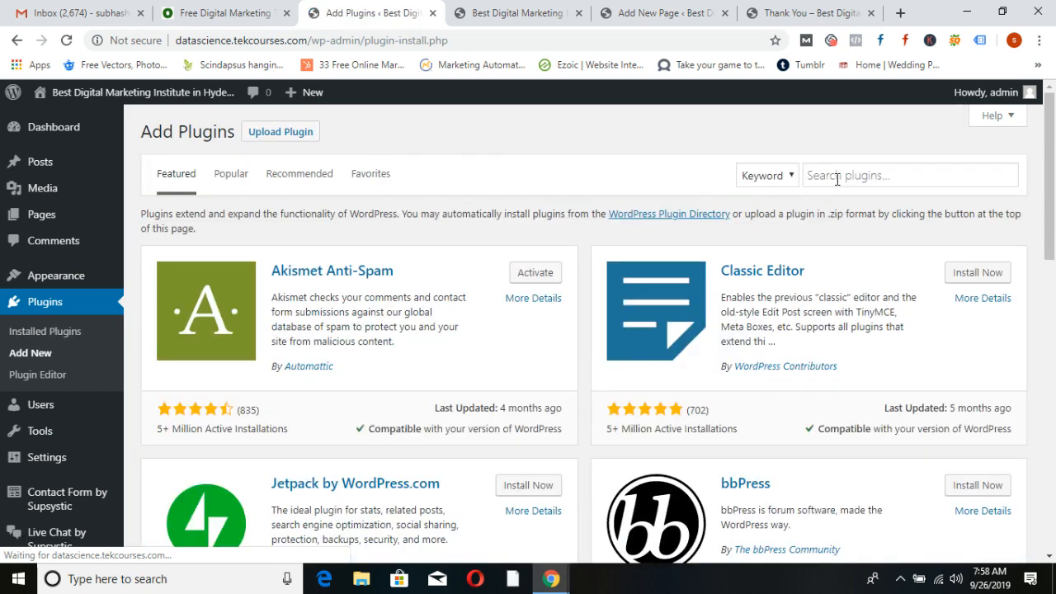
left_click(849, 175)
type("chat bot")
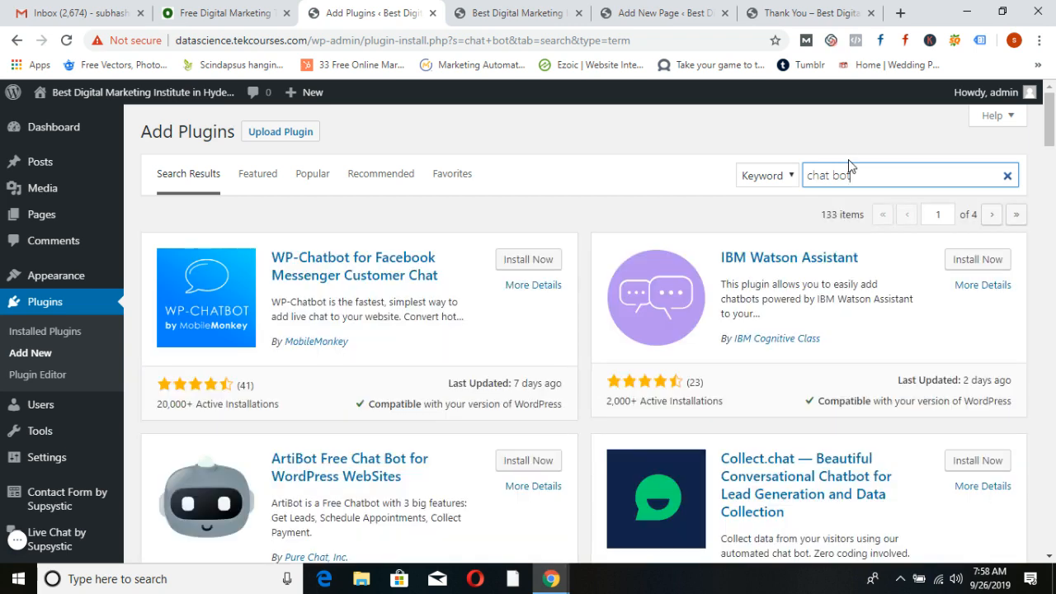
scroll(652, 293, "down", 1)
scroll(652, 293, "down", 2)
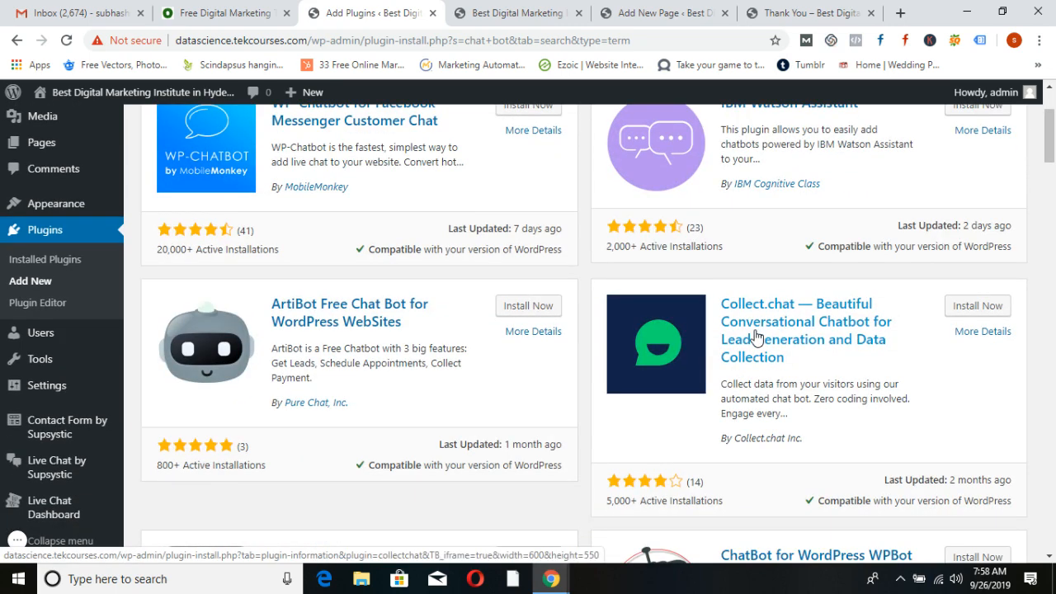
left_click(983, 309)
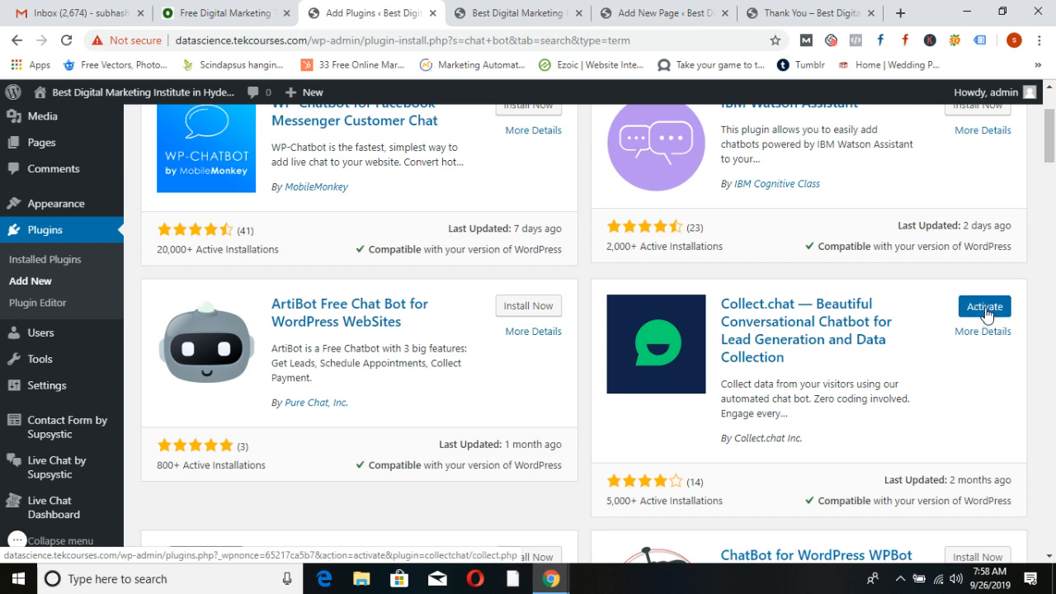
left_click(986, 307)
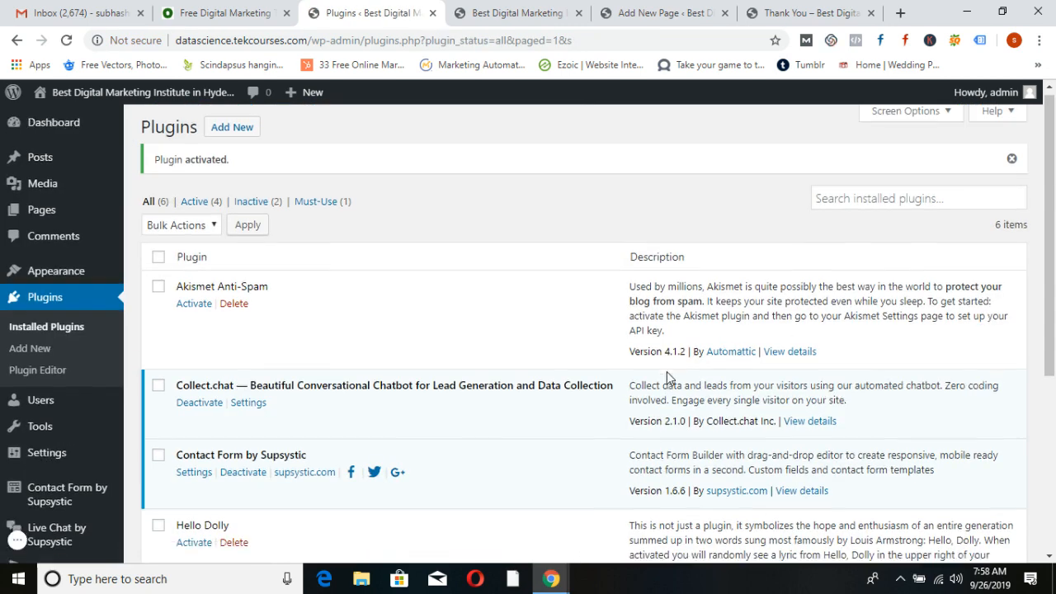
Go to Settings > Collect.chat and follow its registration link to the Collect.chat sign-up page
scroll(667, 372, "down", 3)
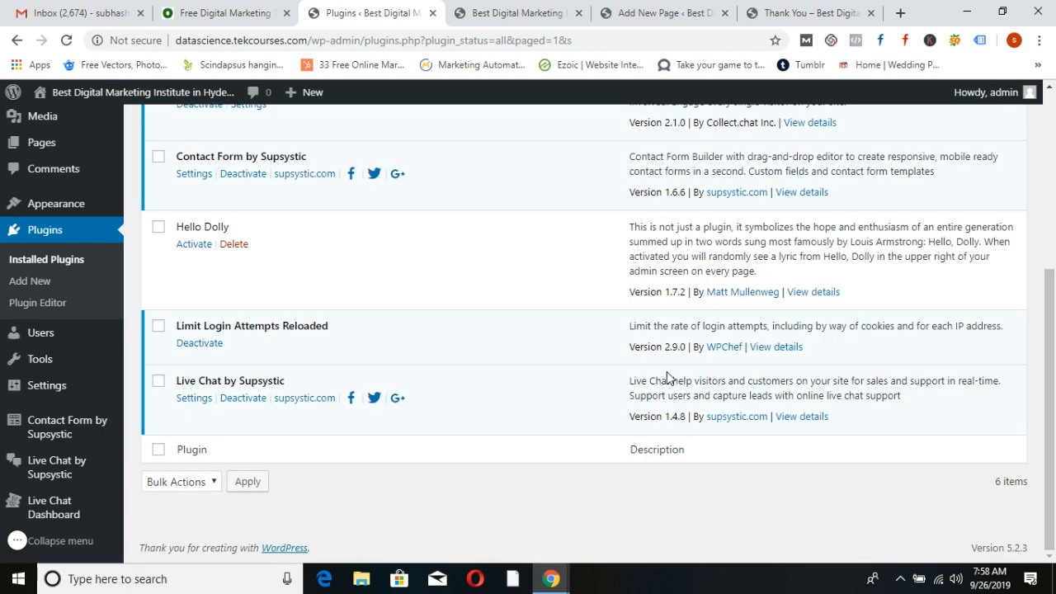
scroll(667, 377, "up", 1)
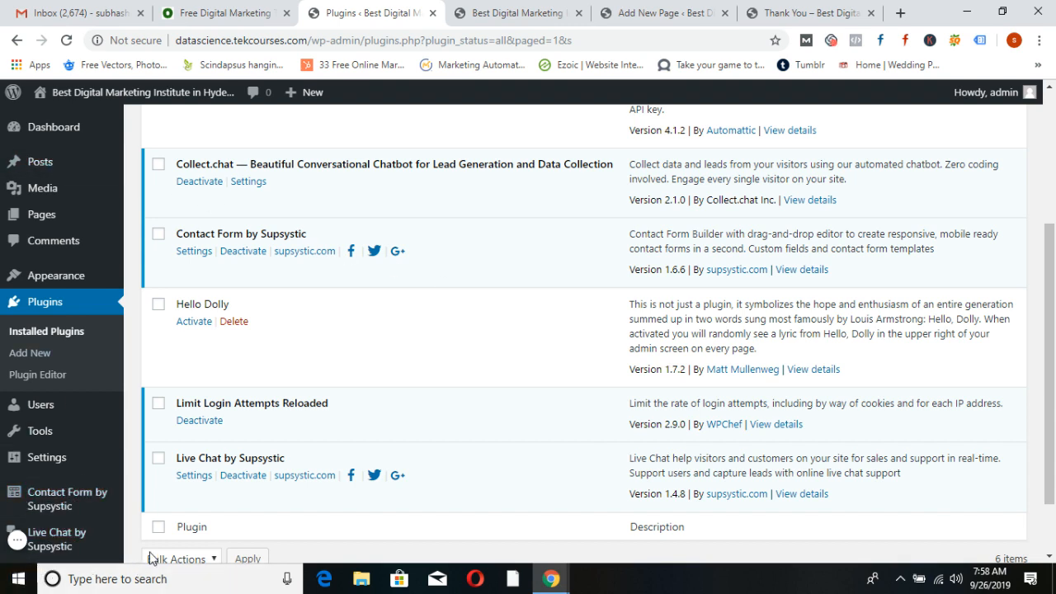
mouse_move(46, 464)
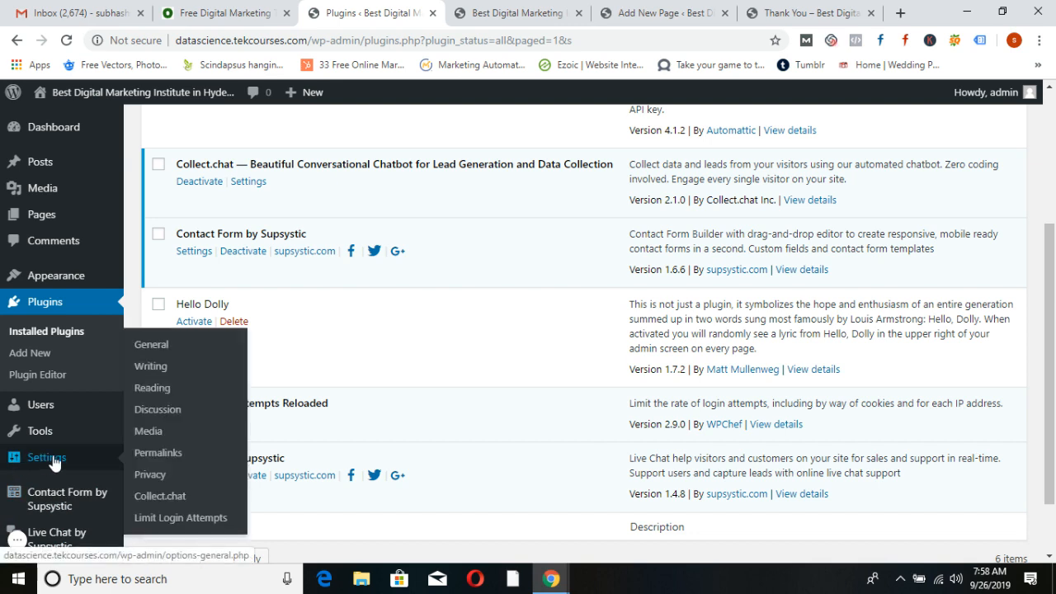
left_click(158, 499)
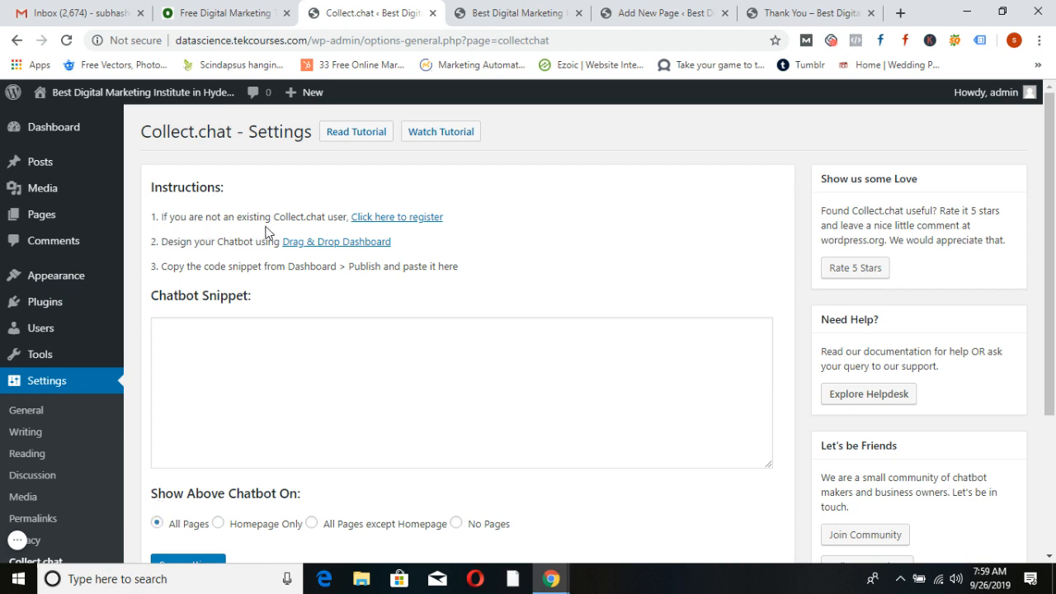
left_click(401, 224)
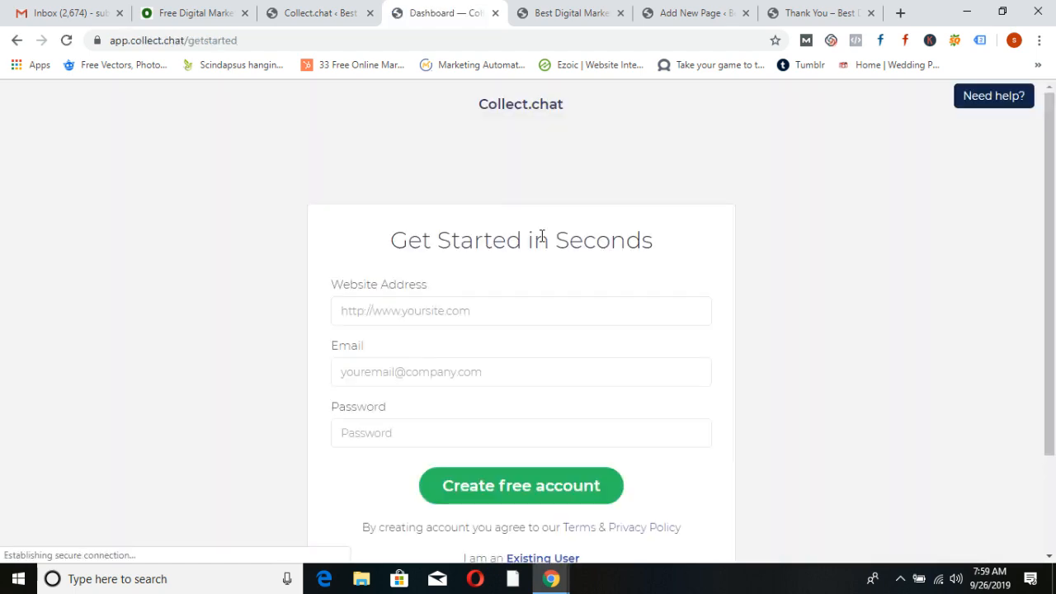
Copy the live site's address and paste it into the sign-up form's Website Address field
left_click(570, 13)
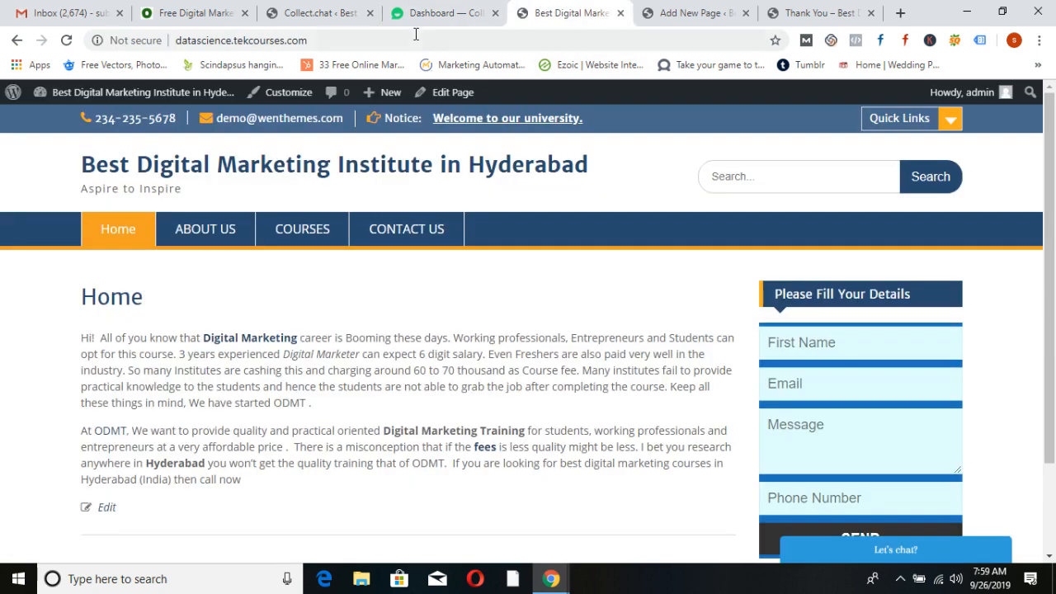
left_click(405, 40)
key("ctrl+c")
left_click(440, 15)
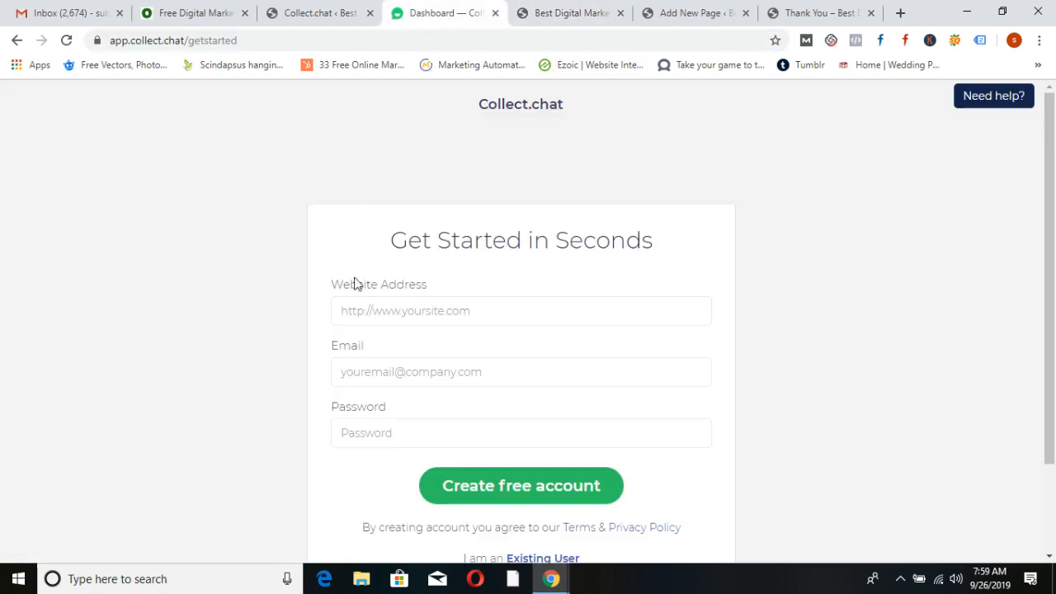
left_click(389, 314)
key("ctrl+v")
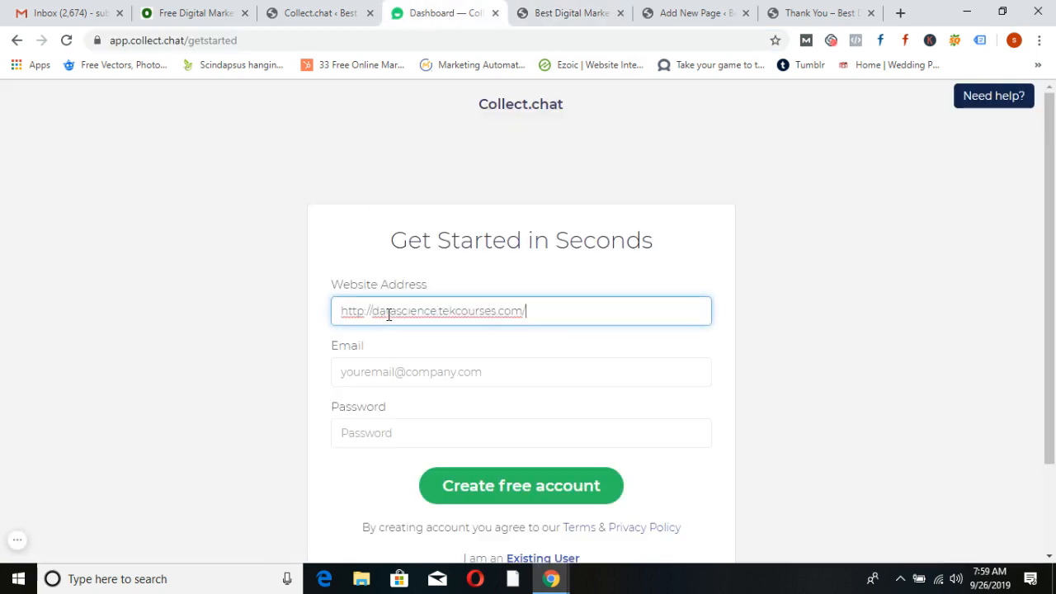
Enter the account e-mail and a password, then create the free Collect.chat account
left_click(385, 378)
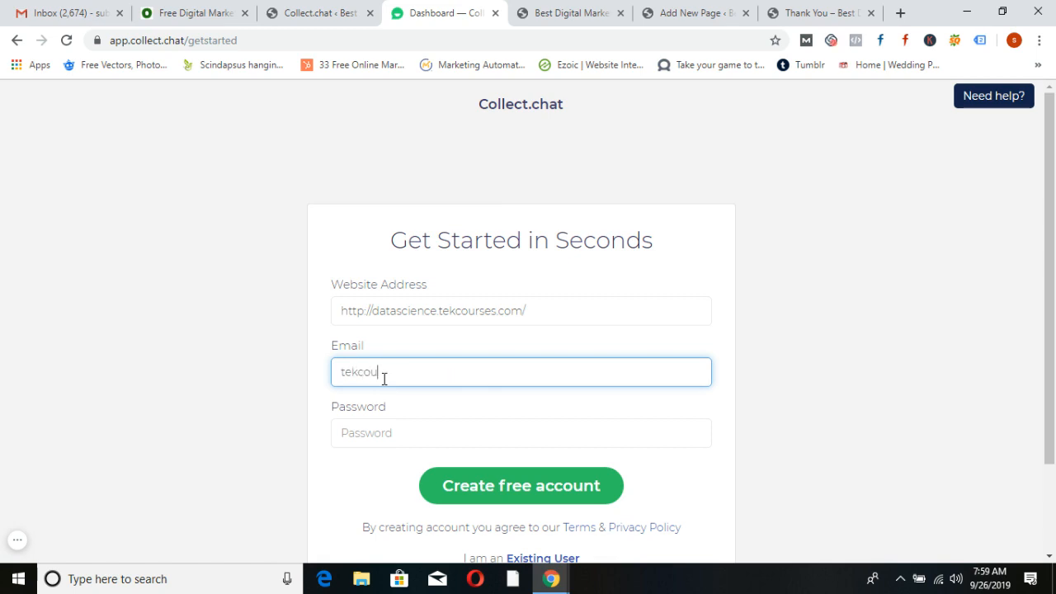
left_click(382, 430)
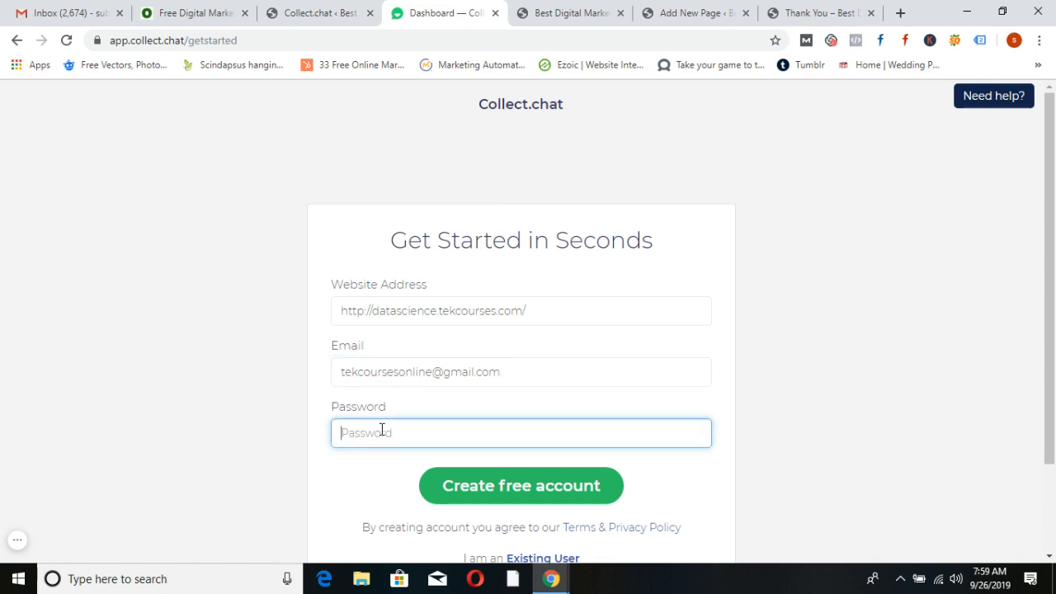
type("****************")
scroll(543, 397, "down", 2)
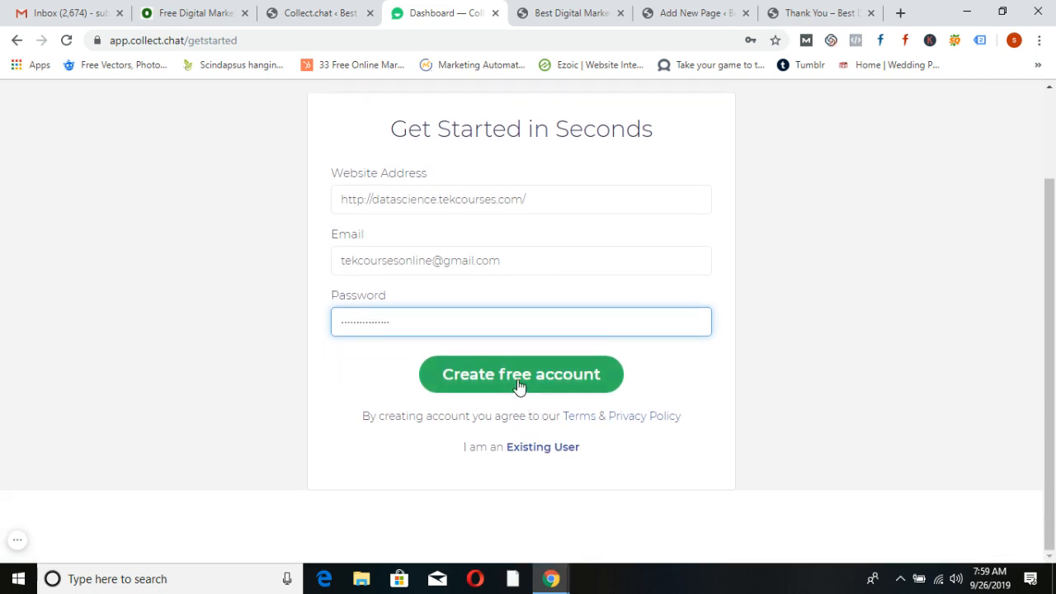
left_click(518, 384)
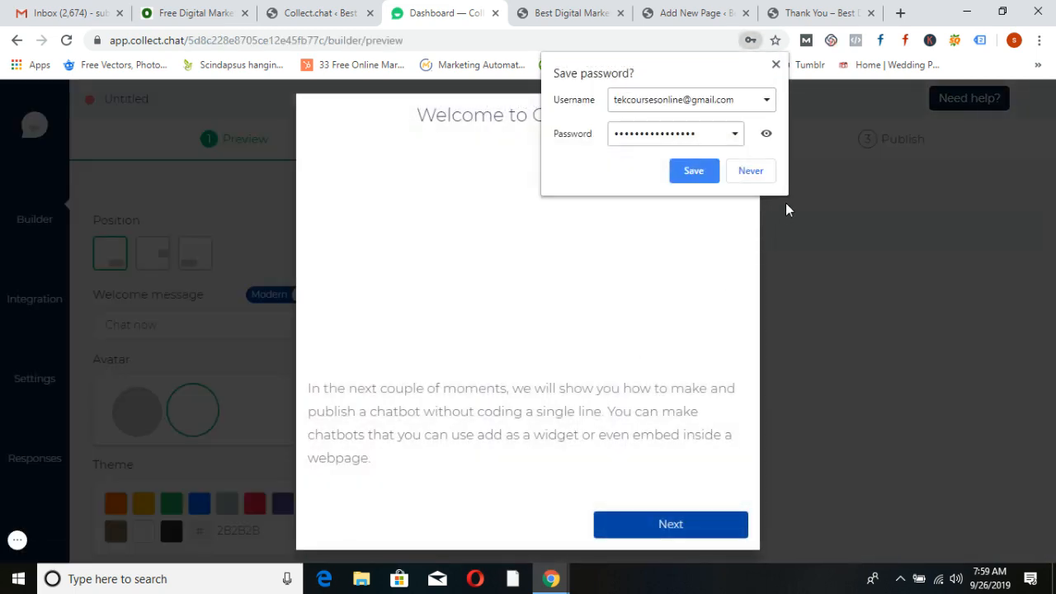
Dismiss the save-password prompt and welcome dialog, then choose the girl avatar for the chatbot
left_click(769, 172)
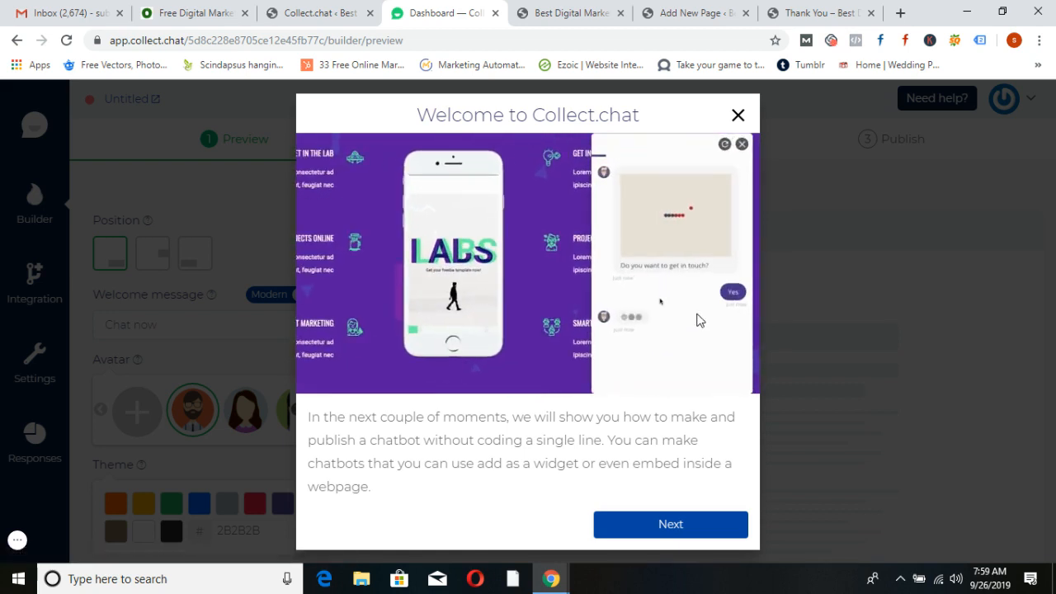
left_click(739, 116)
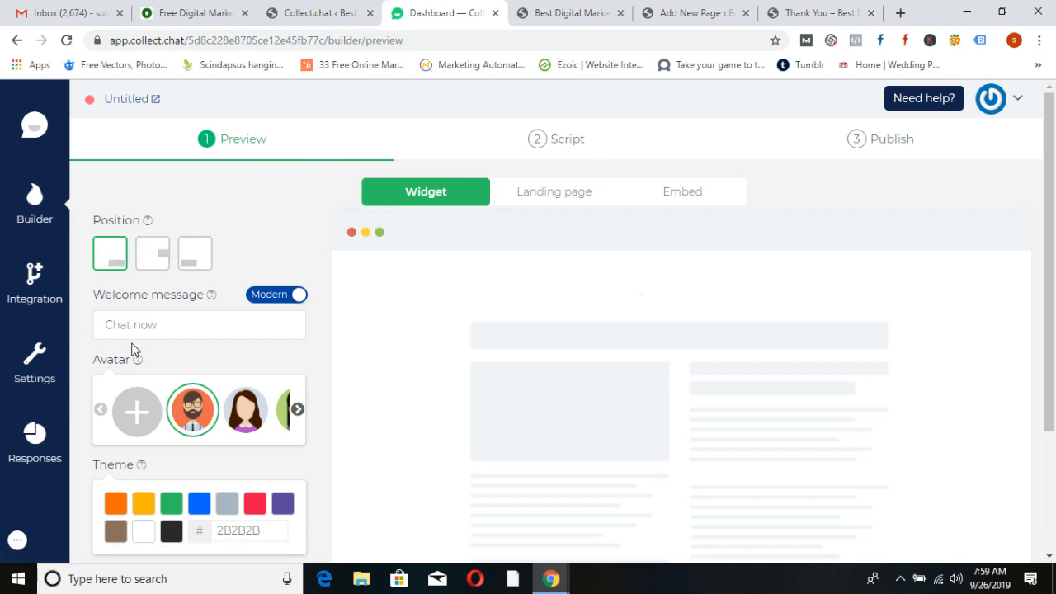
left_click(300, 412)
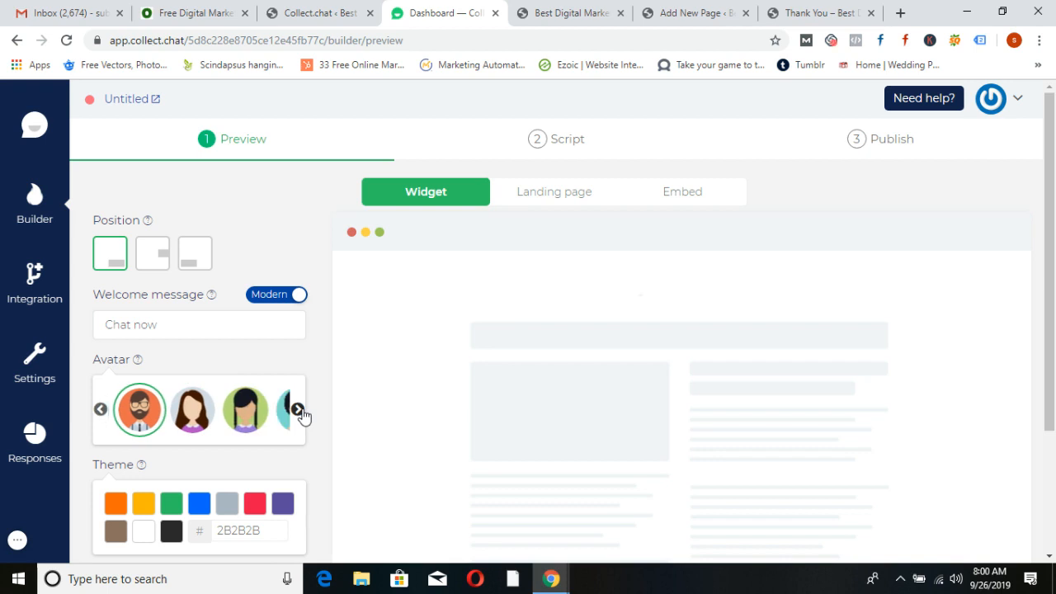
left_click(301, 413)
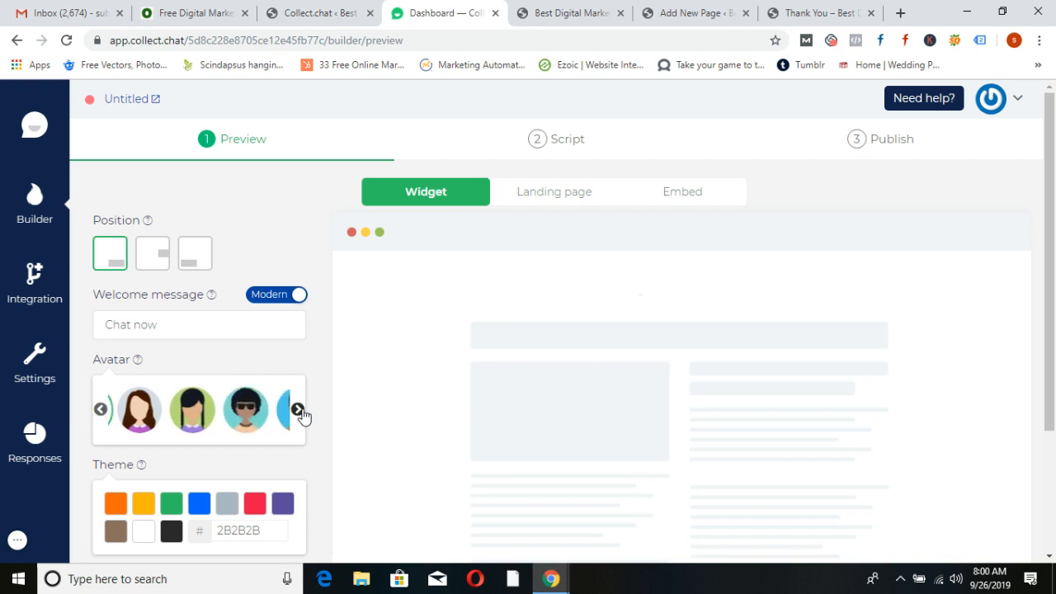
left_click(195, 419)
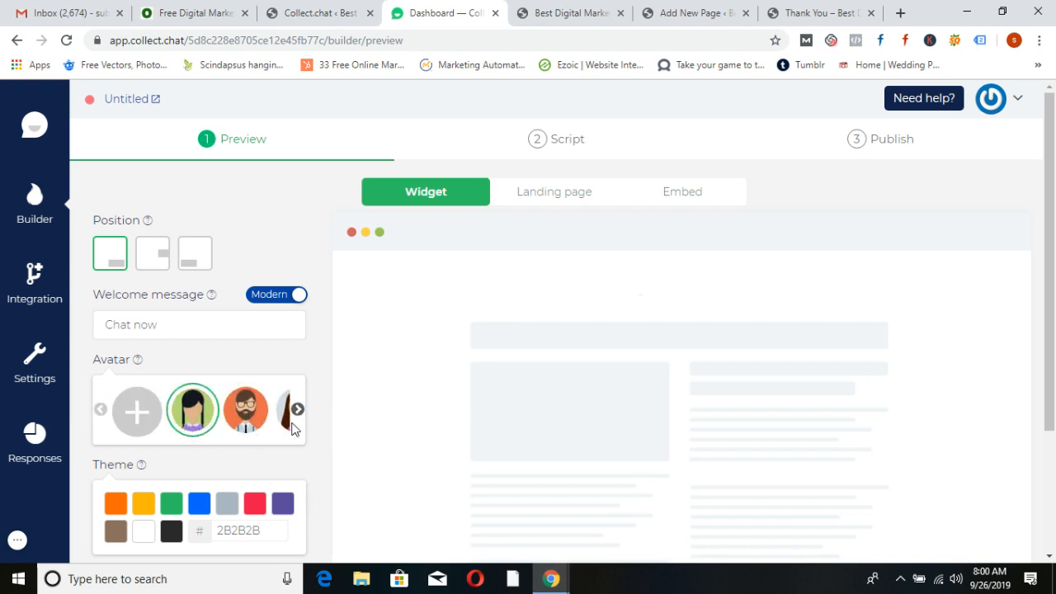
scroll(289, 417, "down", 1)
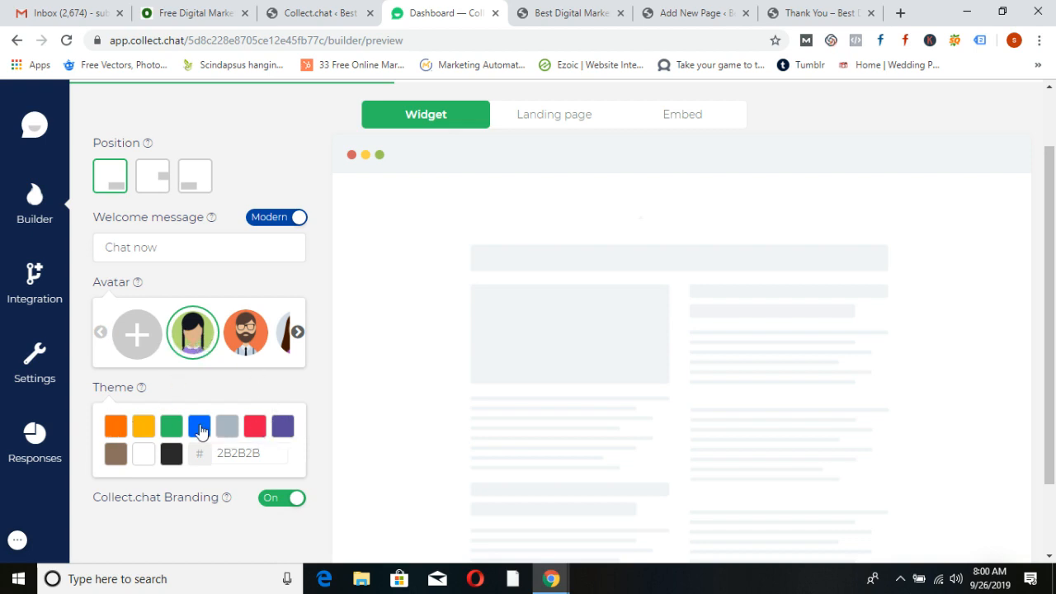
Set the chatbot theme colour to purple (5B4B9F)
left_click(282, 425)
scroll(319, 394, "down", 2)
scroll(318, 394, "up", 2)
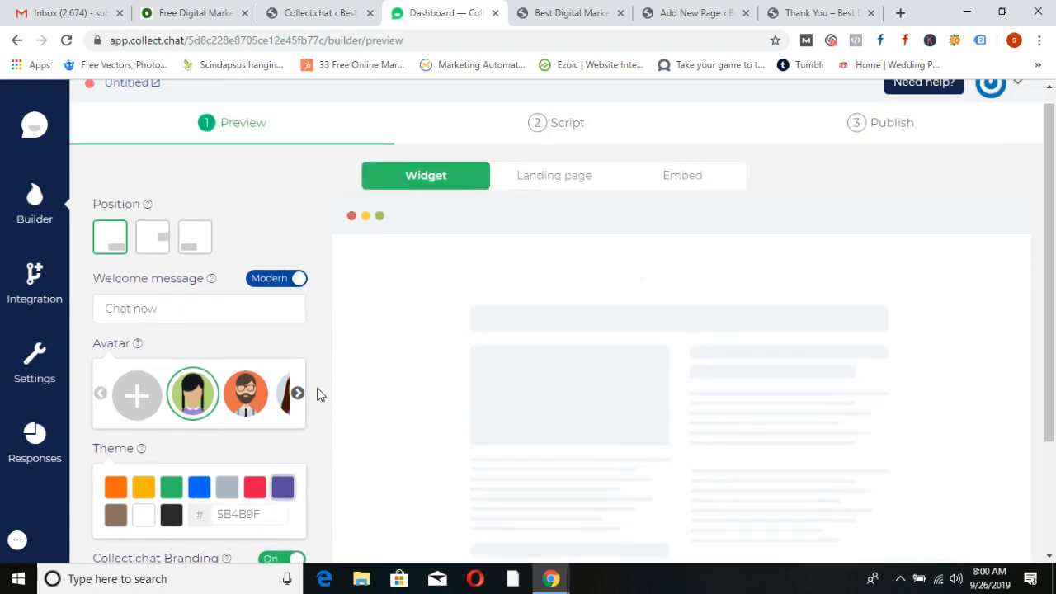
scroll(318, 394, "down", 2)
scroll(319, 394, "up", 2)
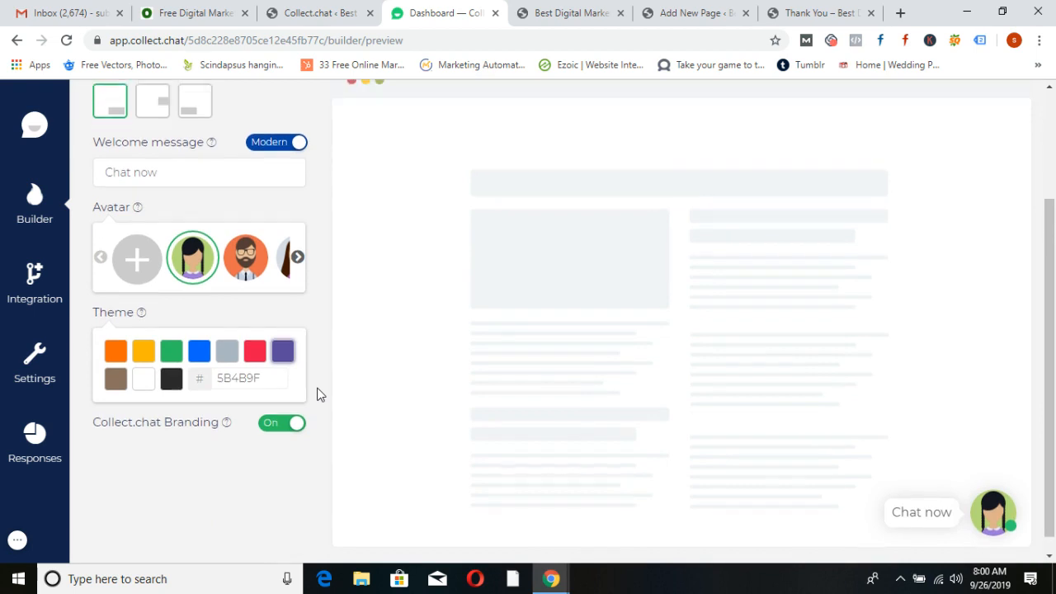
scroll(319, 394, "down", 2)
scroll(318, 393, "up", 2)
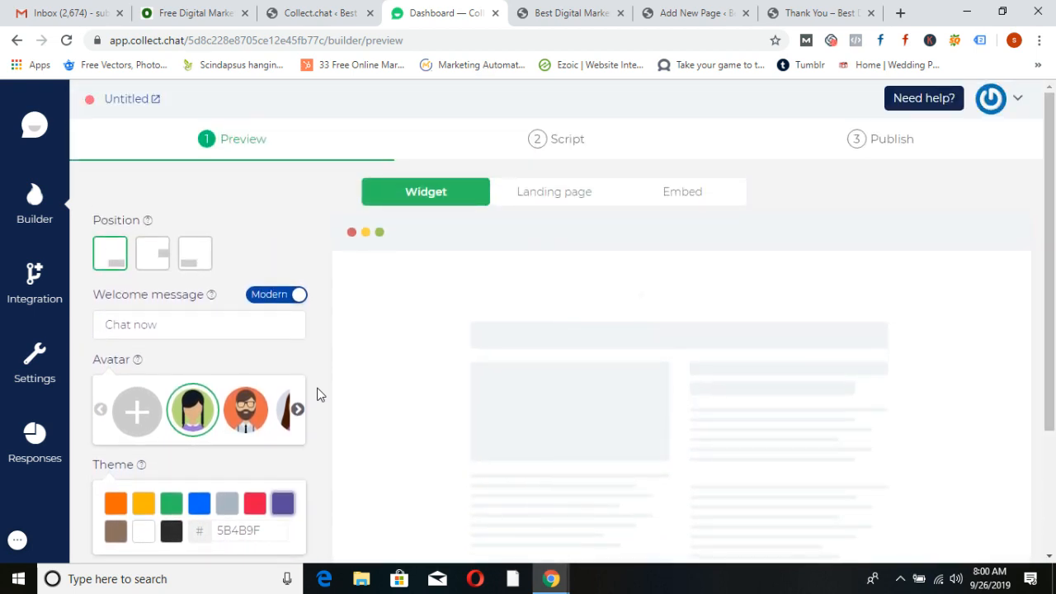
scroll(320, 394, "down", 2)
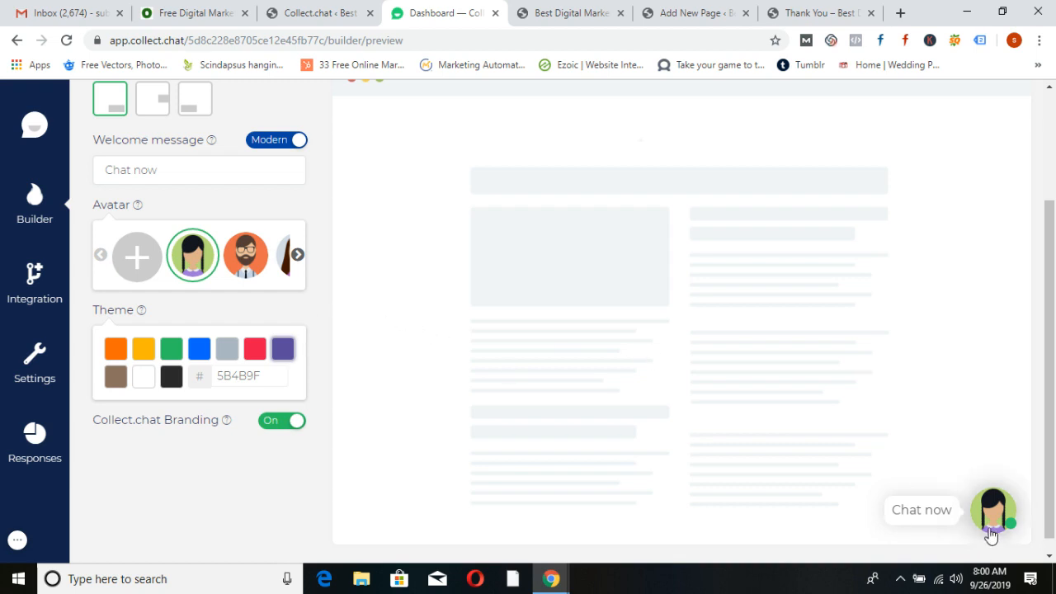
scroll(426, 408, "up", 2)
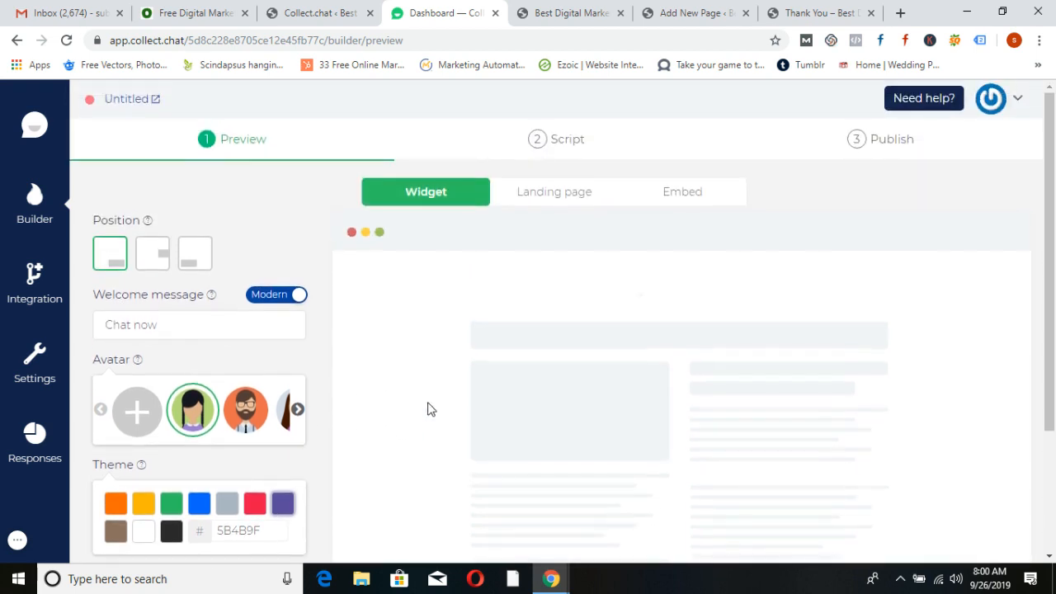
In the script, delete the 'What are you looking for?' question and append a Multi Choice question
left_click(574, 146)
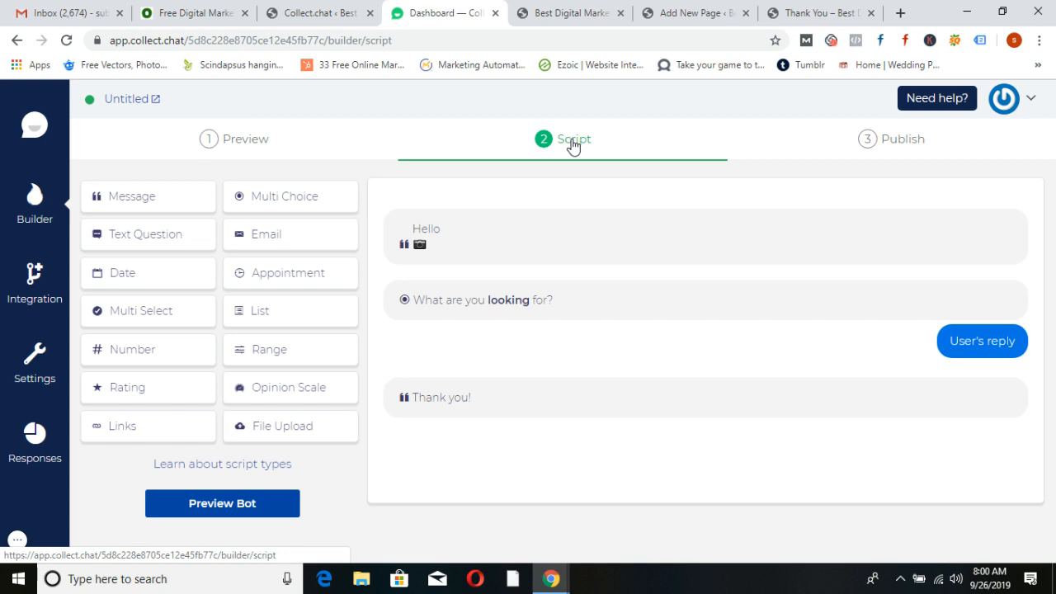
mouse_move(471, 309)
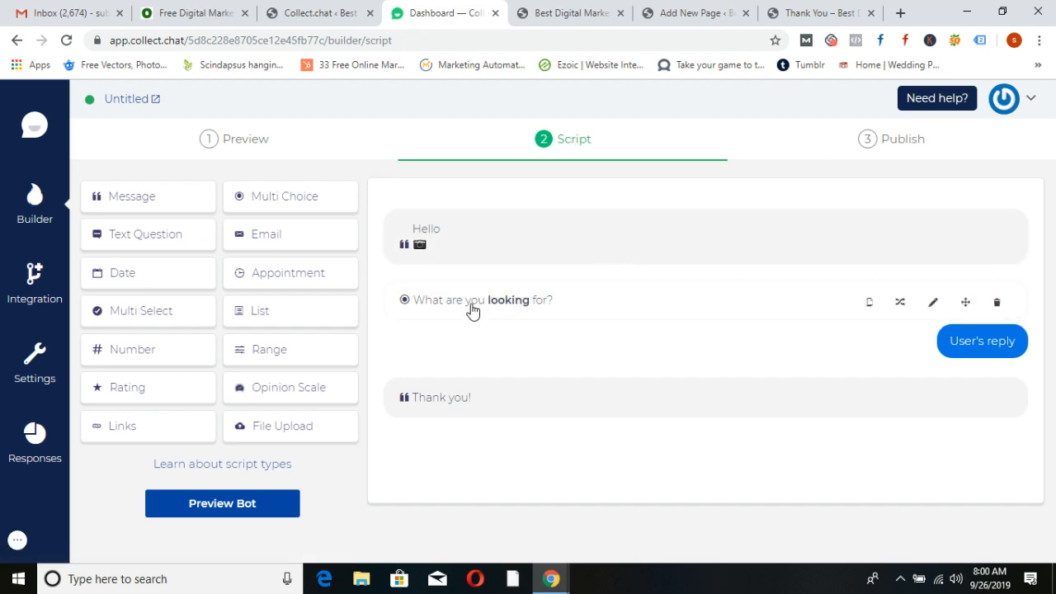
left_click(997, 305)
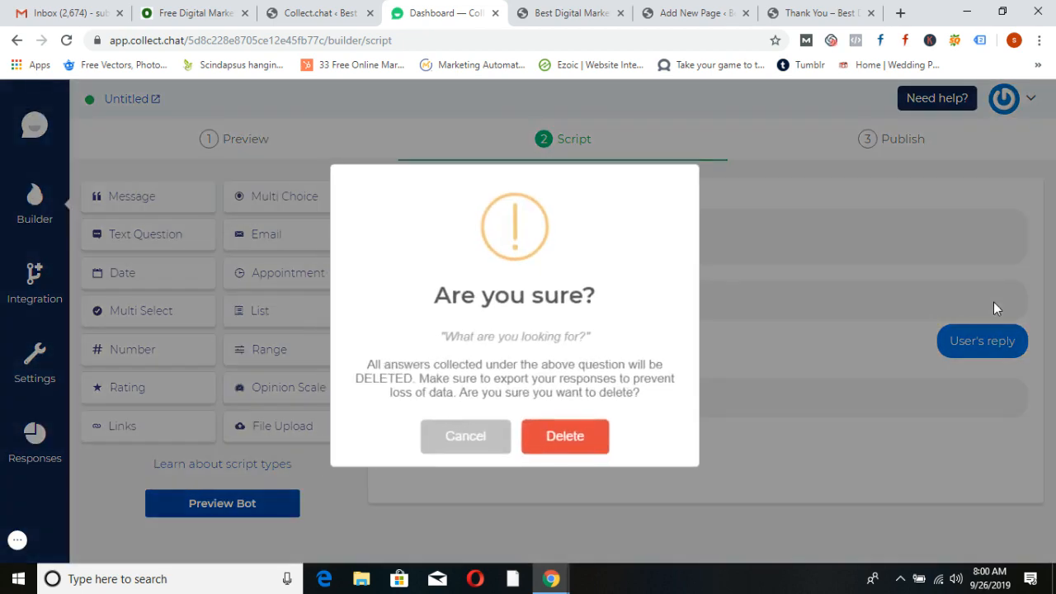
left_click(593, 442)
mouse_move(468, 248)
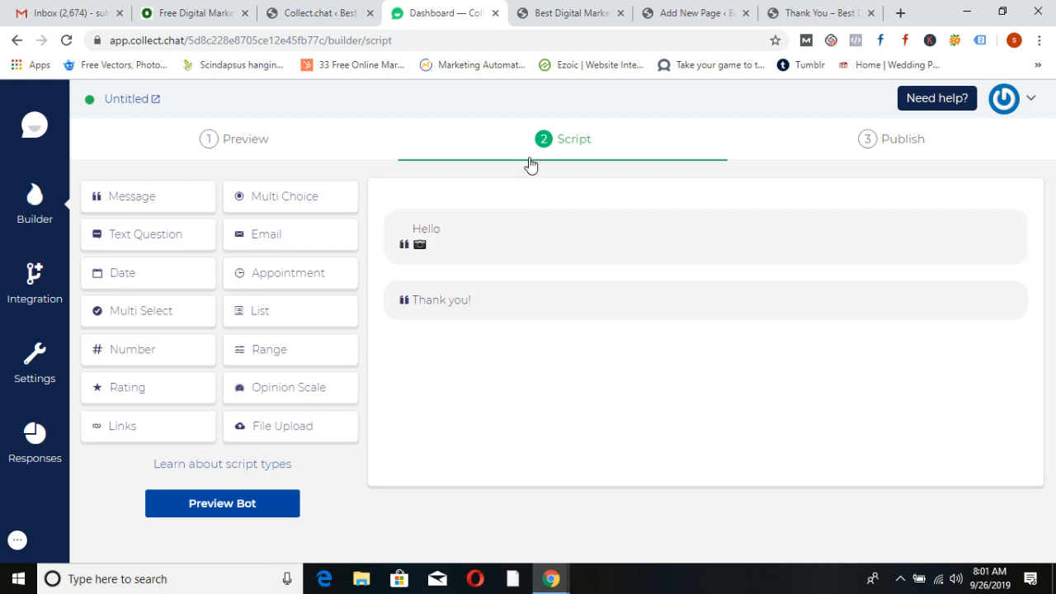
left_click(288, 205)
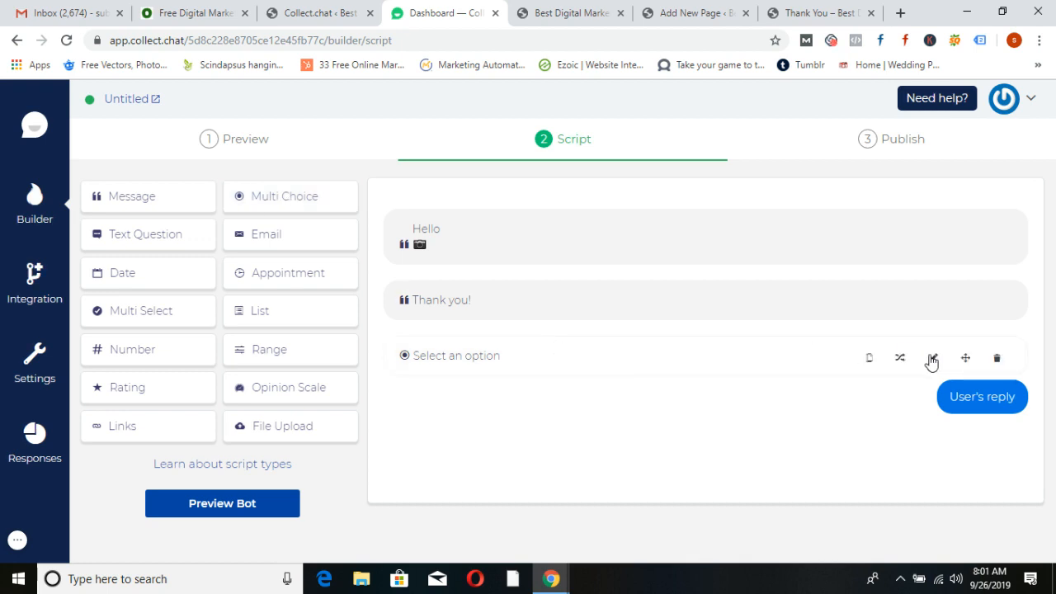
Set the new Multi Choice question's message to 'Are You looking For'
left_click(933, 361)
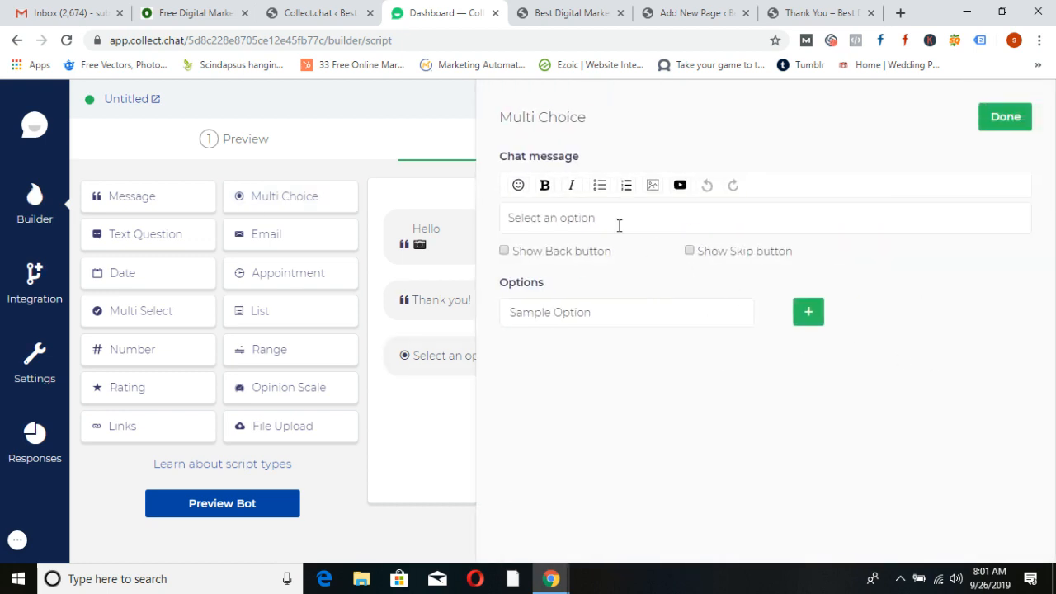
left_click_drag(619, 226, 501, 221)
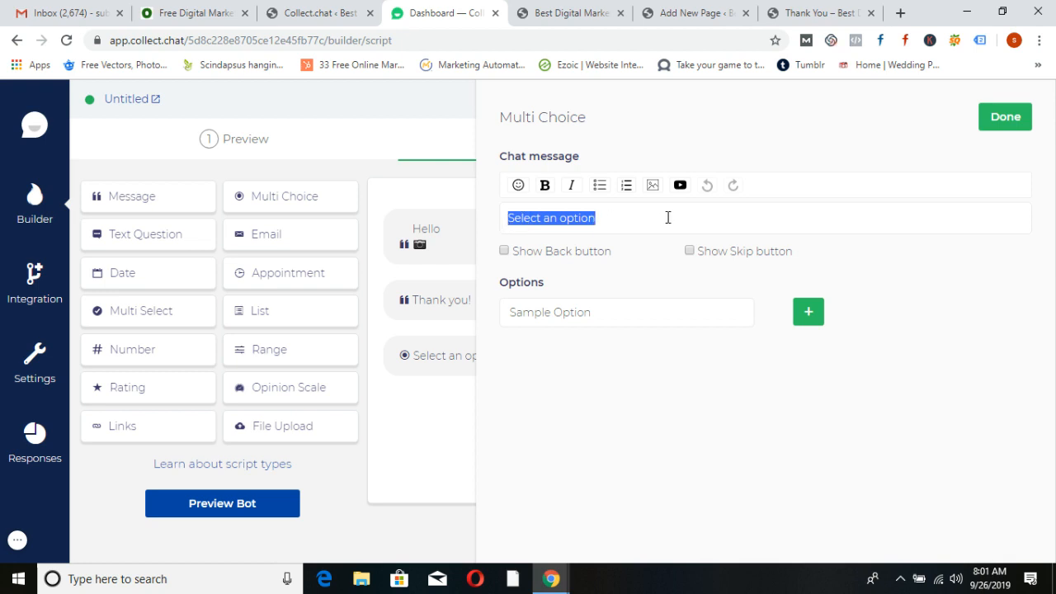
type("Are")
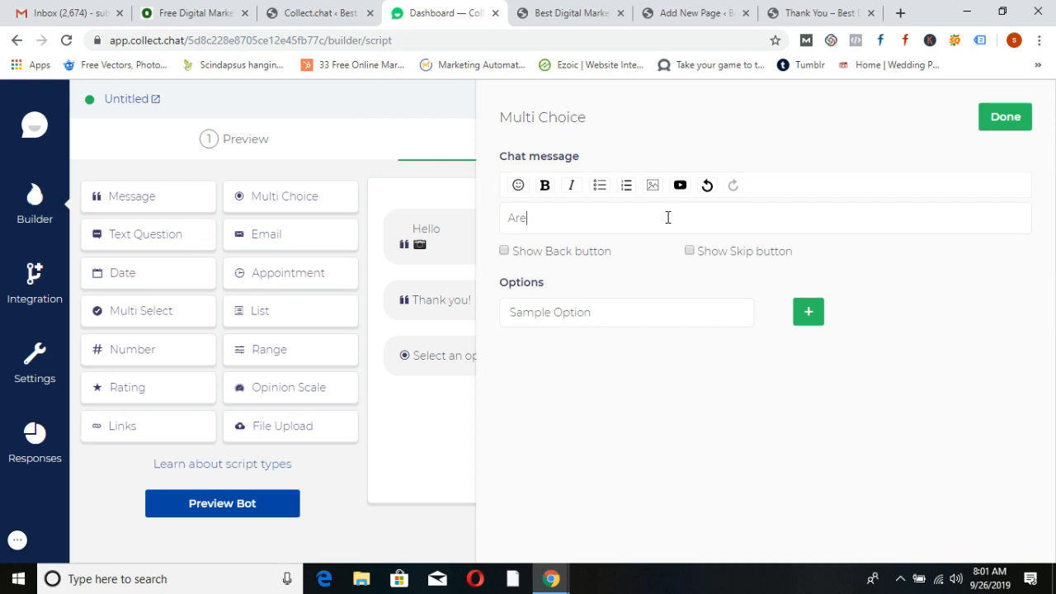
key("BackSpace")
key("BackSpace")
key("BackSpace")
key("BackSpace")
type("Yo")
key("BackSpace")
key("BackSpace")
type("Are You looking For")
Give it the options Training and Consulting, save it, and move it above Thank you!
left_click_drag(597, 309, 501, 319)
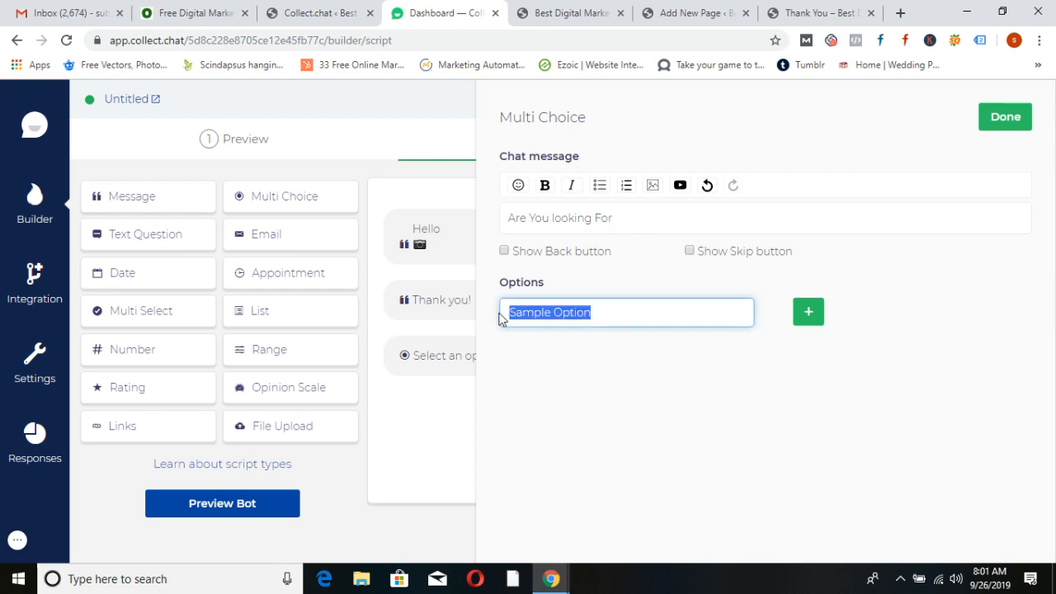
type("Training")
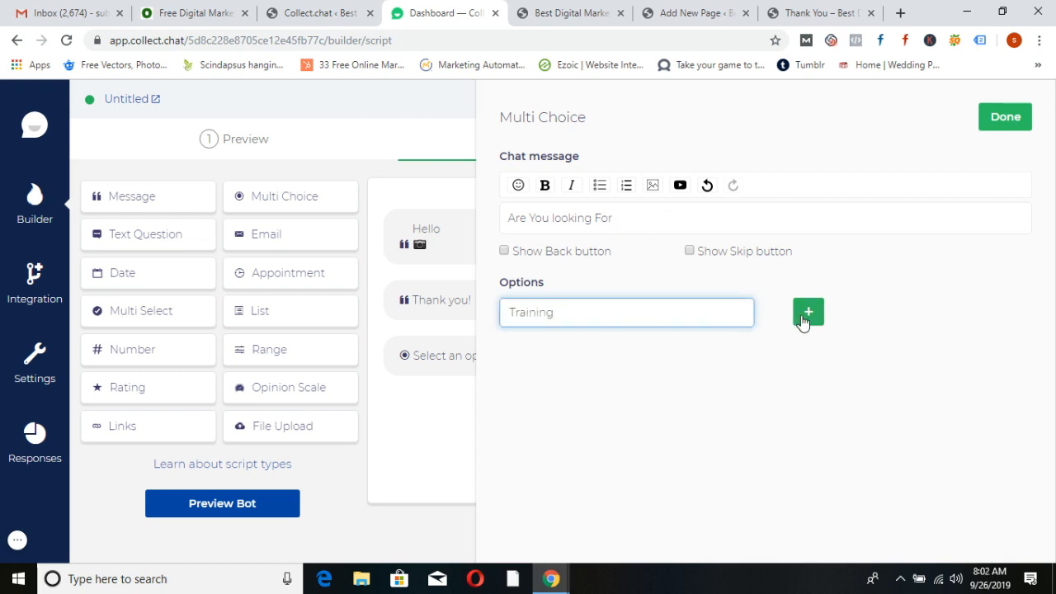
left_click(805, 320)
left_click_drag(617, 349, 472, 358)
type("Co")
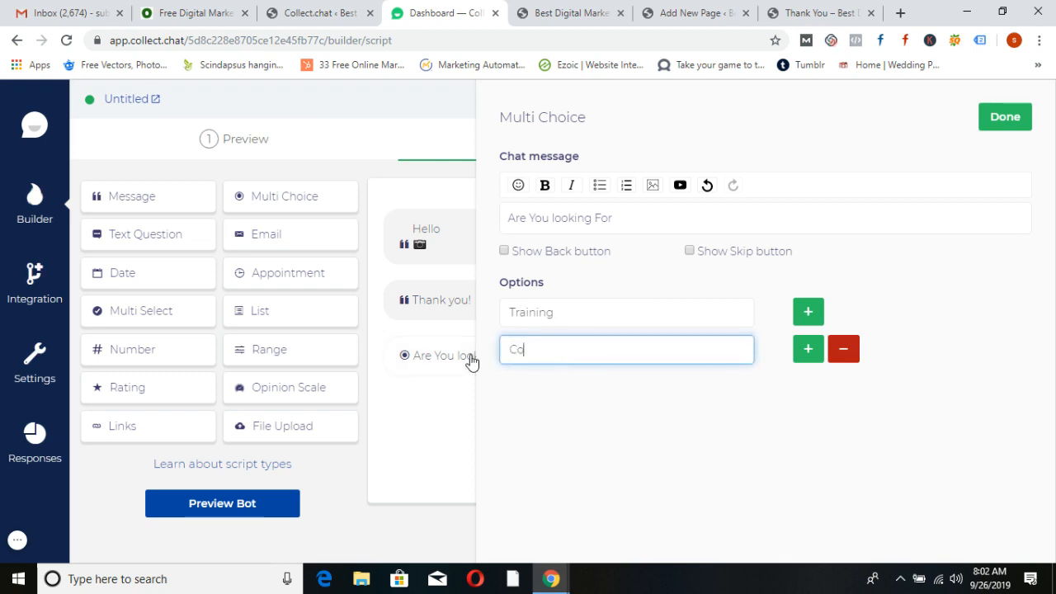
type("nsulting")
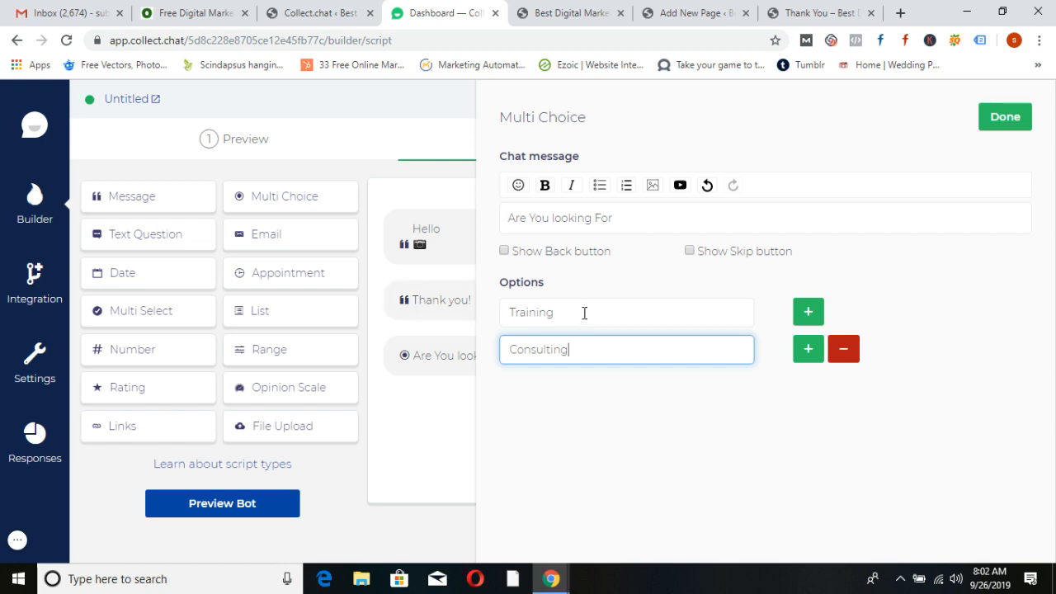
left_click(1000, 118)
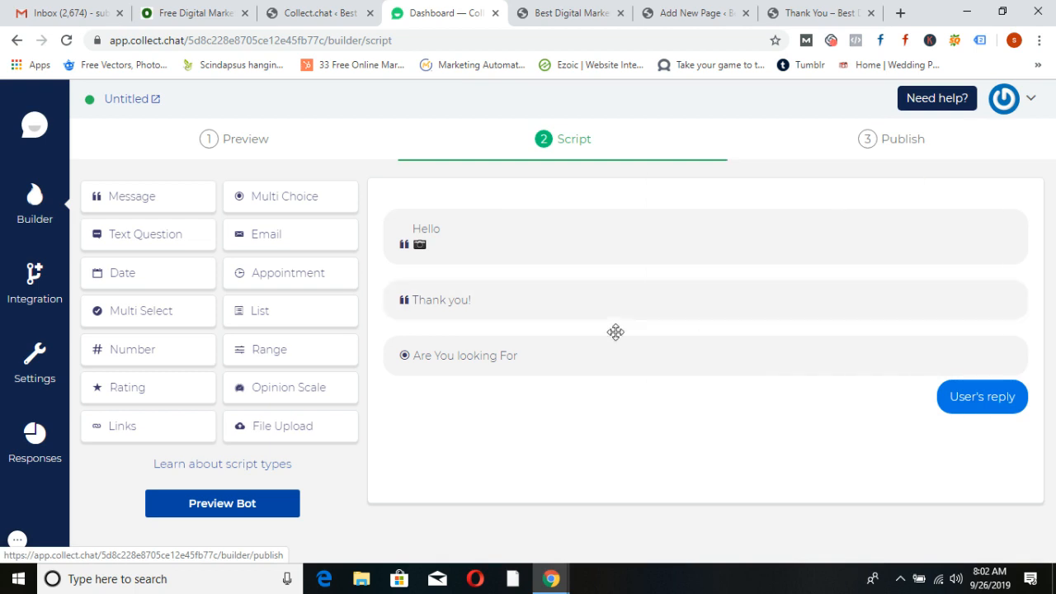
left_click_drag(429, 360, 431, 302)
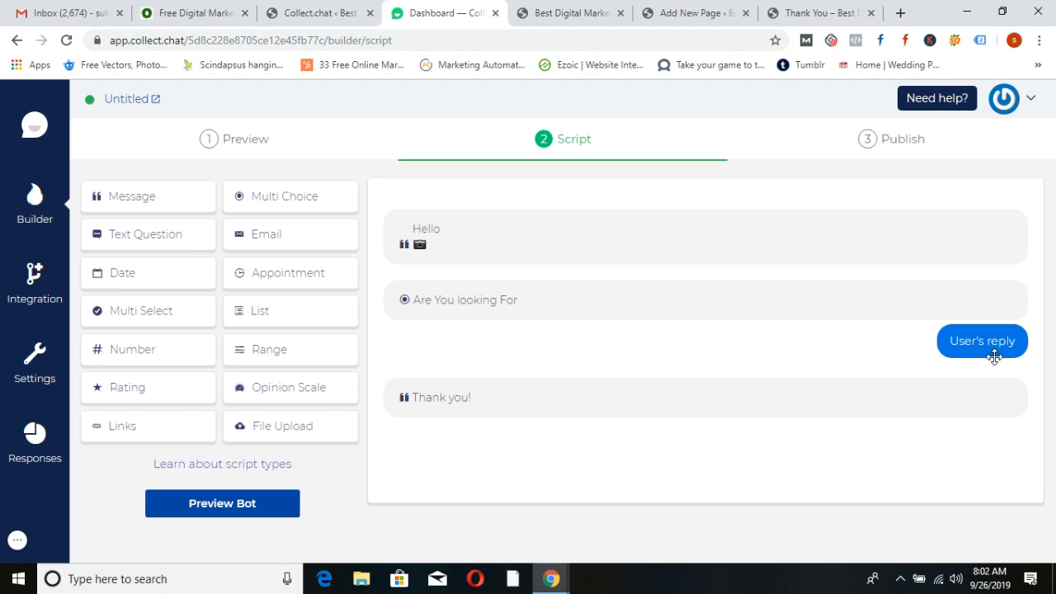
Add a second Multi Choice question and start editing its chat message
left_click(289, 204)
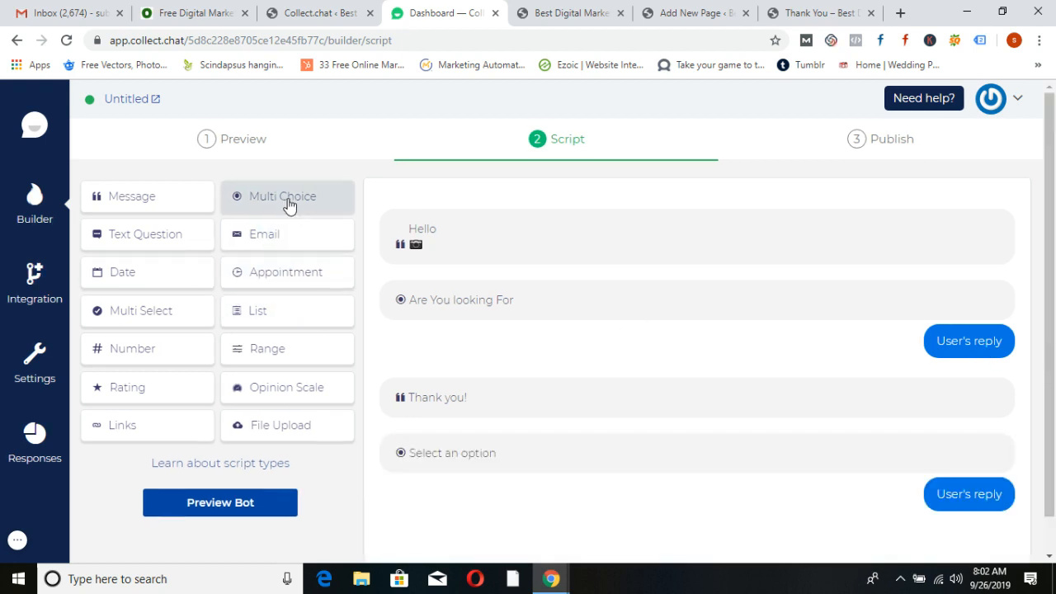
mouse_move(774, 464)
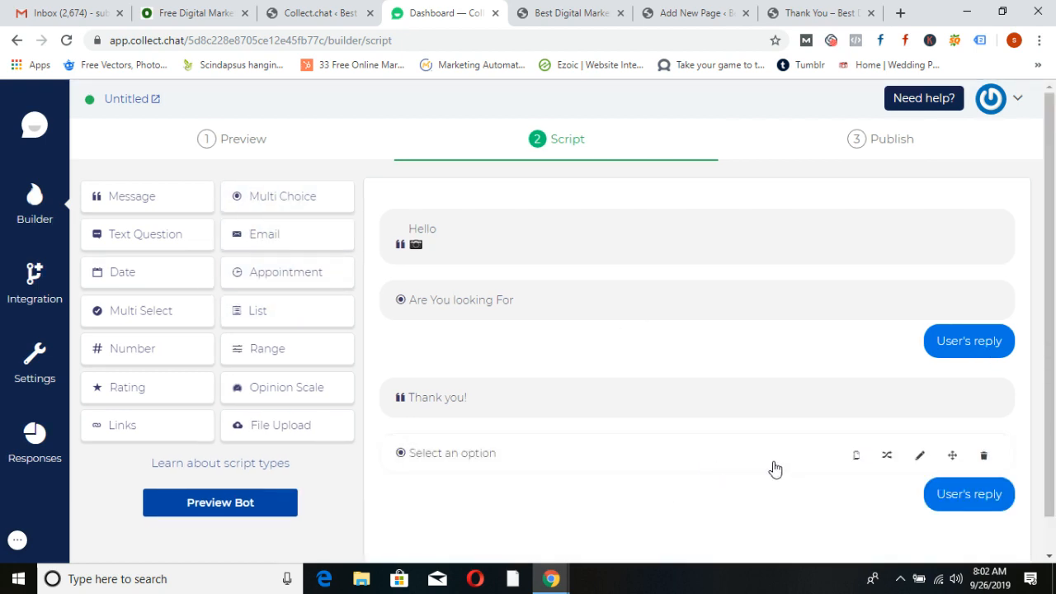
left_click(923, 459)
left_click_drag(614, 221, 478, 221)
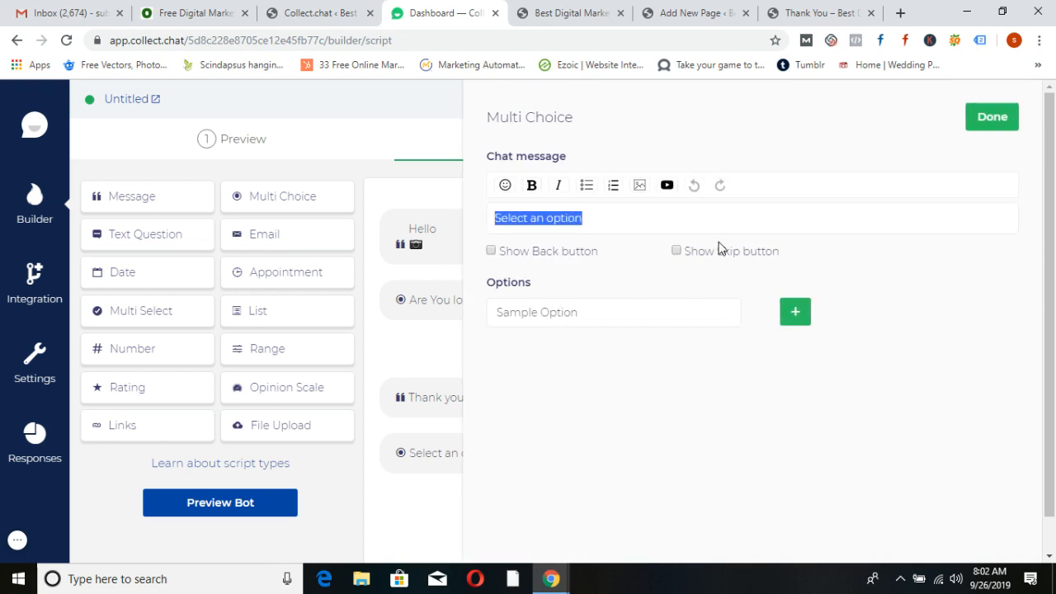
Make it 'Are You Looking for' with Classroom and Online options, above Thank you!, then add a third question
type("Are")
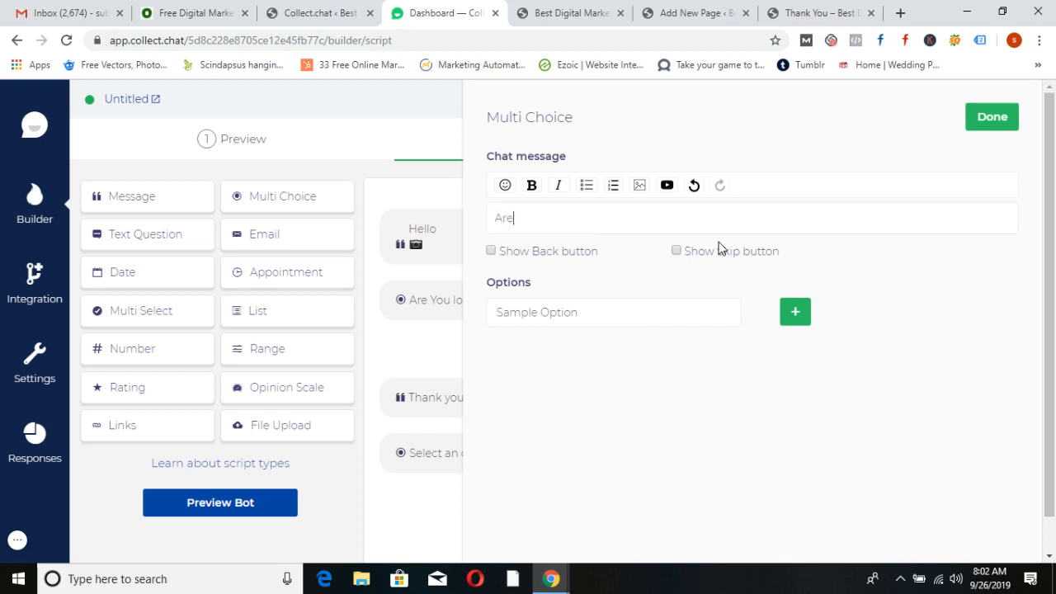
type(" You Looking for")
left_click(623, 312)
type("Classroom")
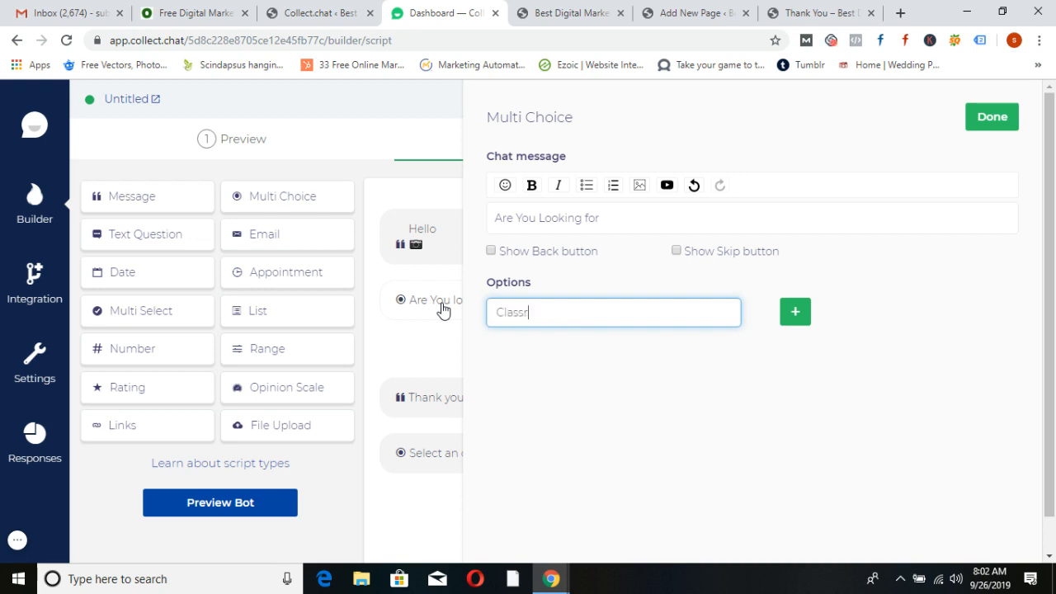
left_click(795, 312)
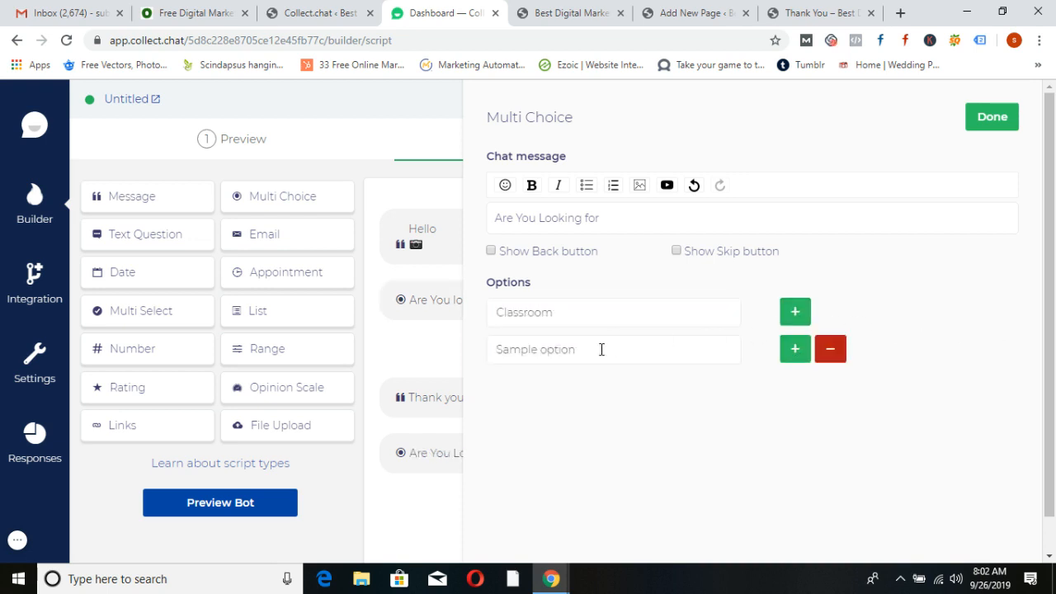
left_click_drag(602, 349, 471, 358)
type("Online")
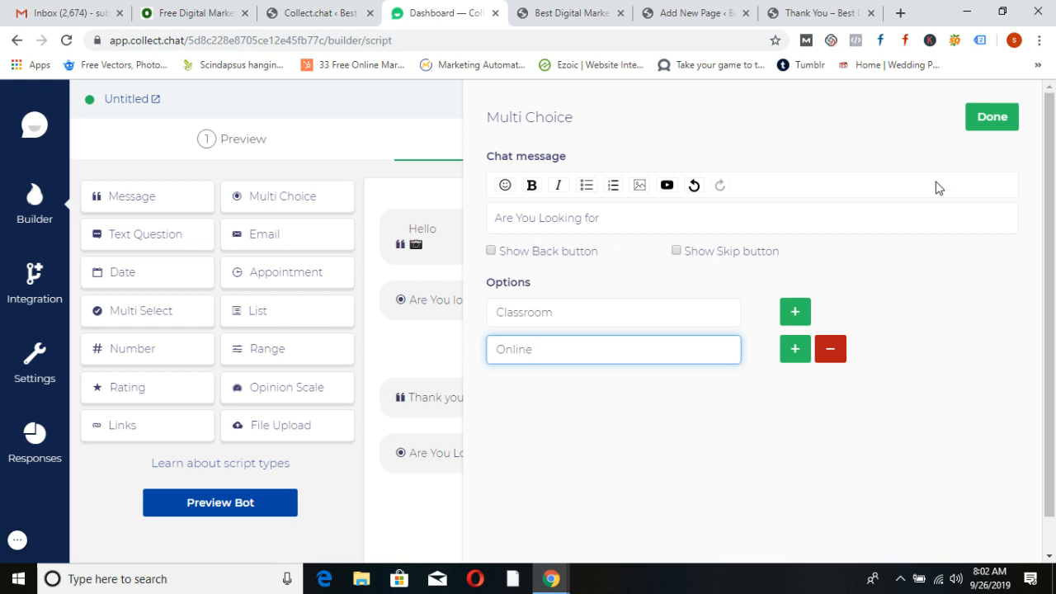
left_click(992, 117)
left_click_drag(544, 447, 541, 390)
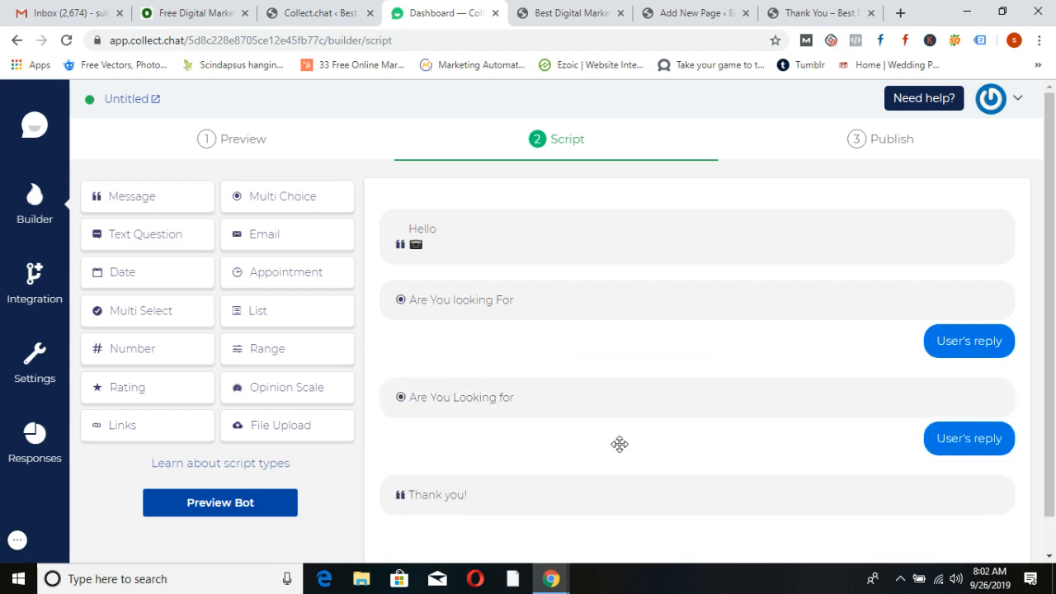
left_click(290, 200)
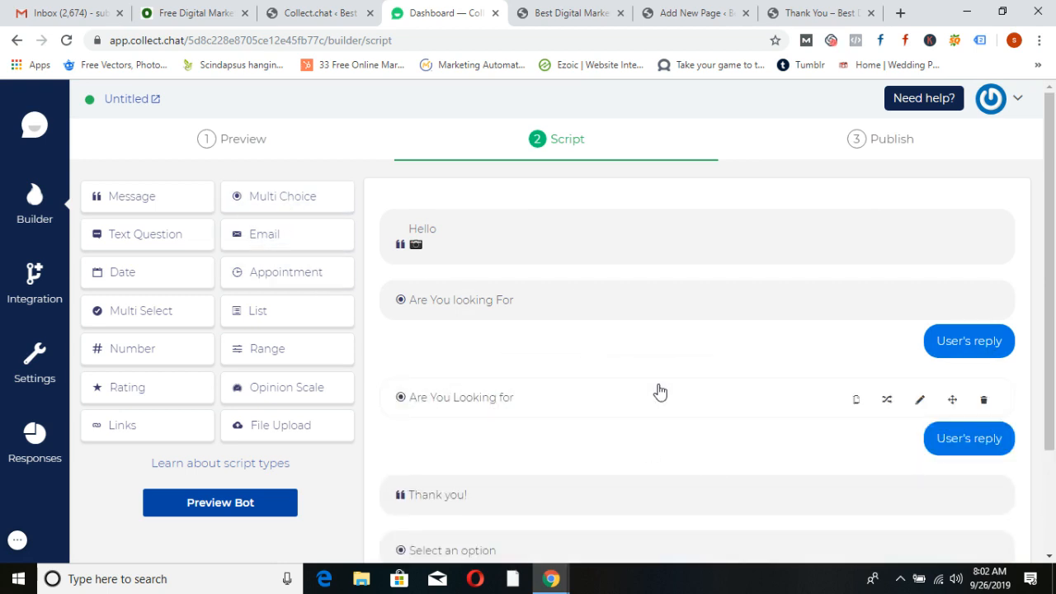
Set the third question to 'Are You Looking for' with Weekday and Weekend options and save it
scroll(657, 391, "down", 2)
left_click(919, 423)
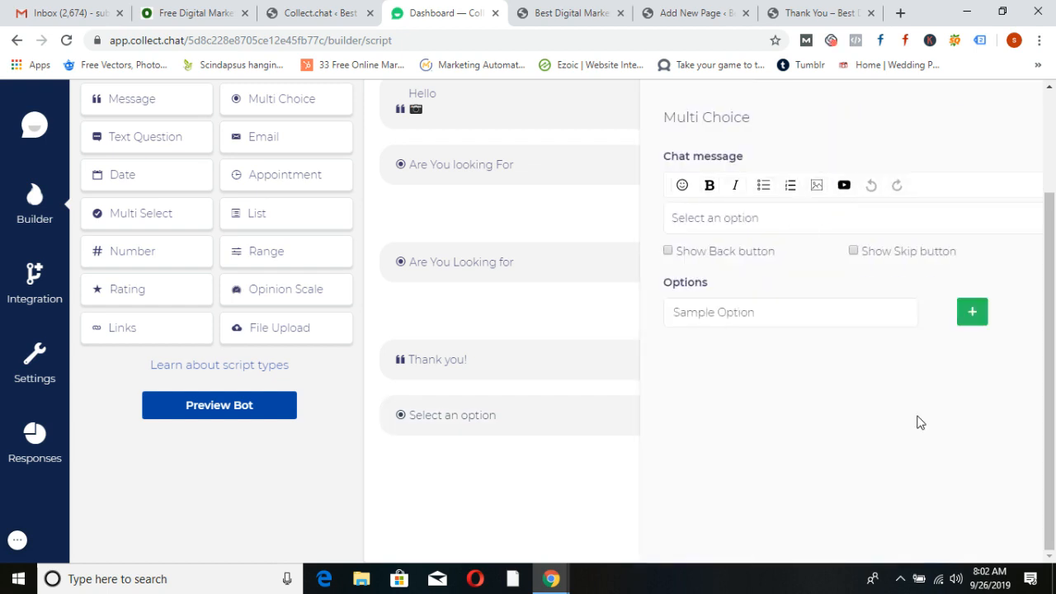
left_click_drag(636, 215, 487, 224)
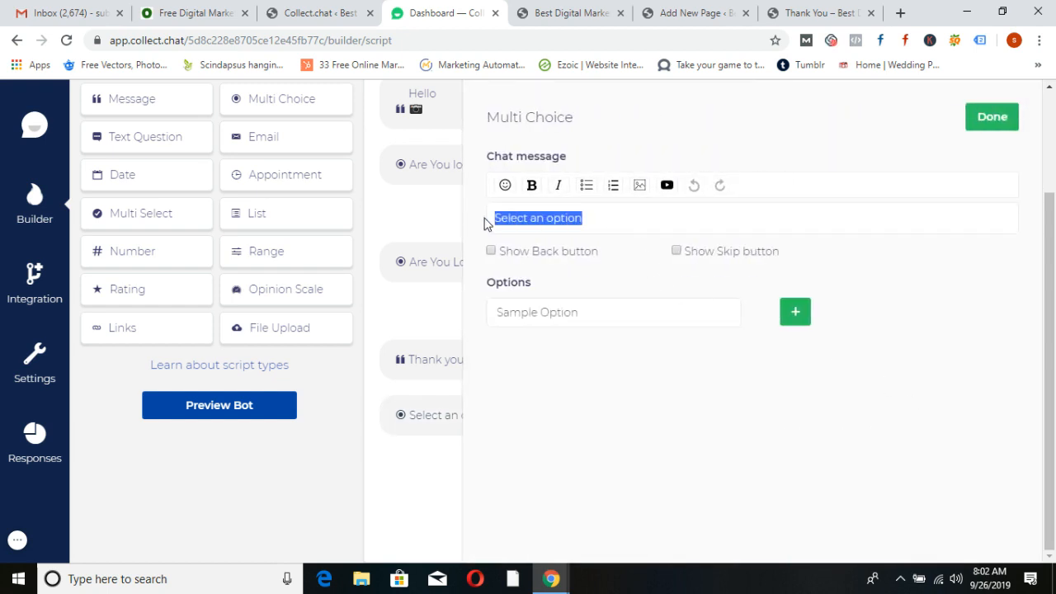
type("Are You Loo")
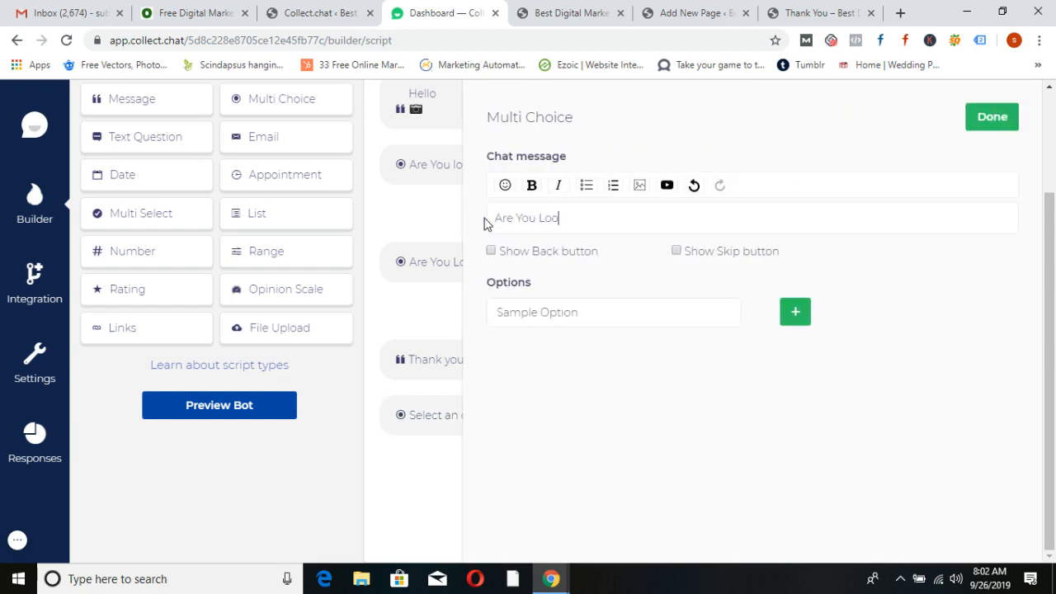
type("king for")
left_click(591, 312)
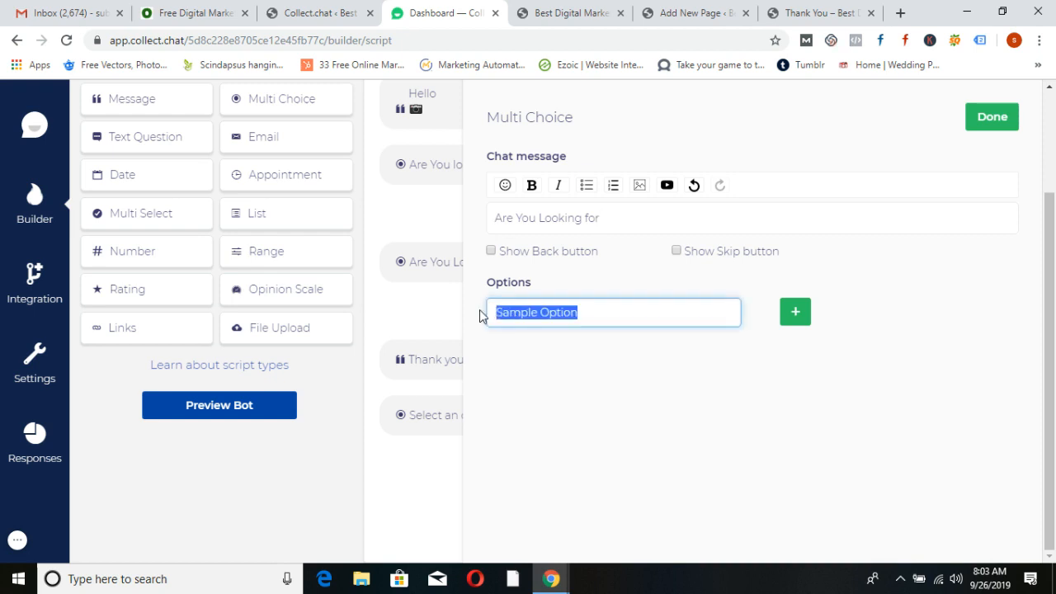
type("Weekday")
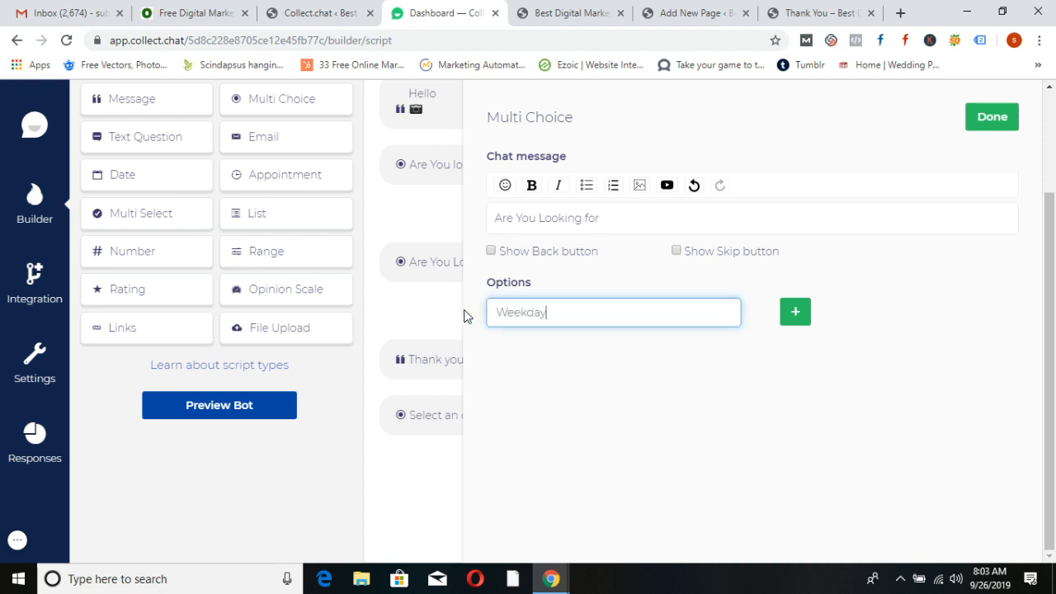
left_click(796, 312)
left_click_drag(627, 347, 475, 351)
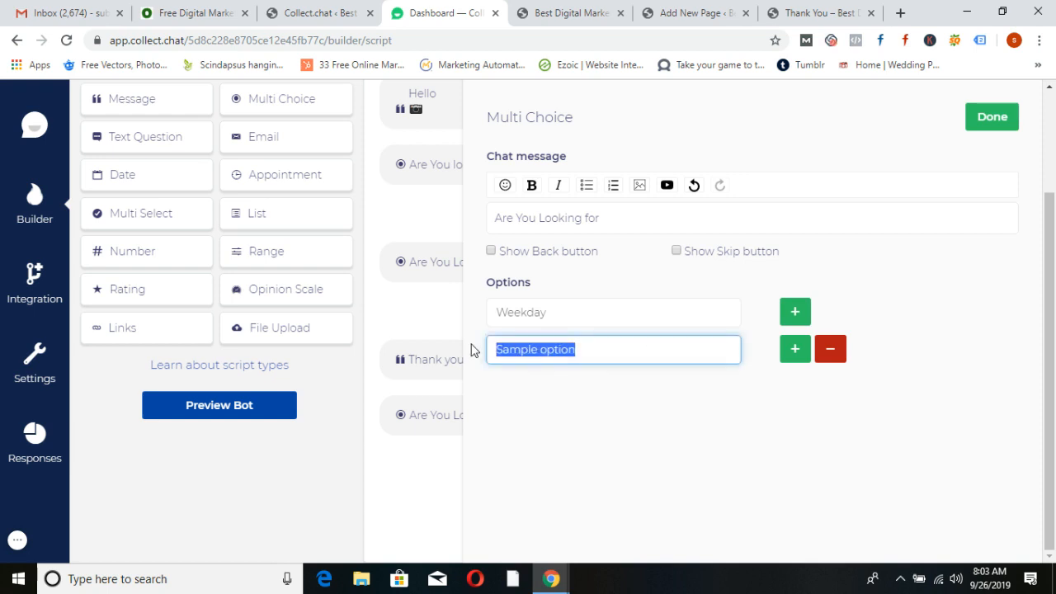
type("Weekend")
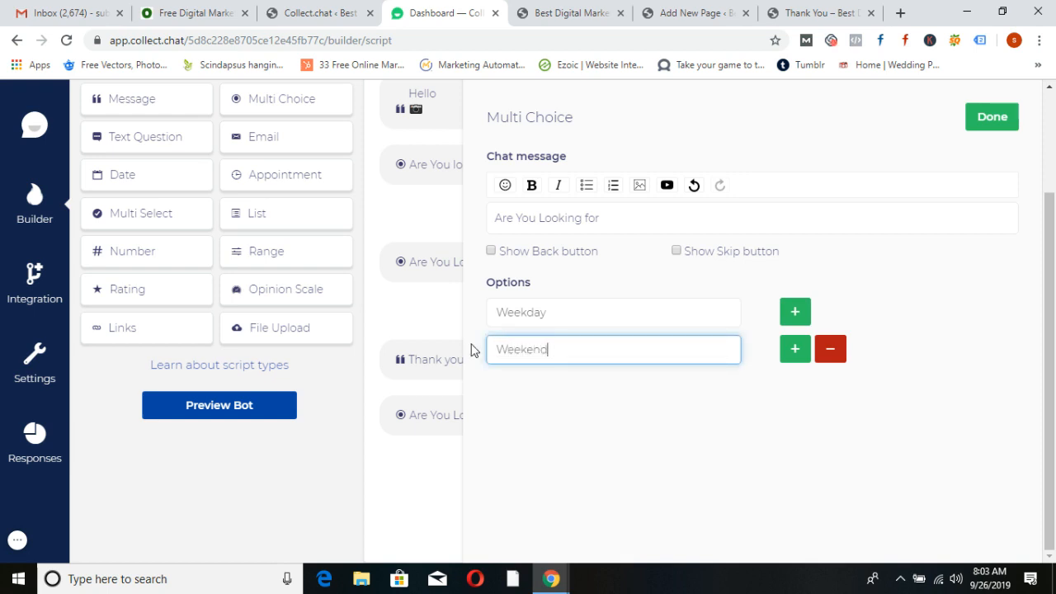
left_click(1000, 123)
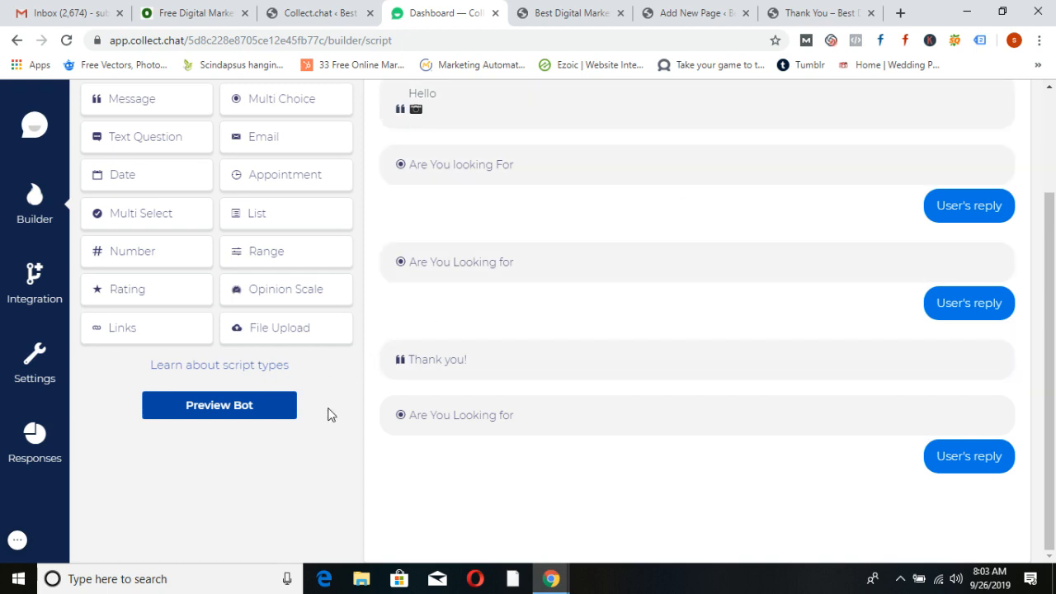
scroll(328, 414, "up", 1)
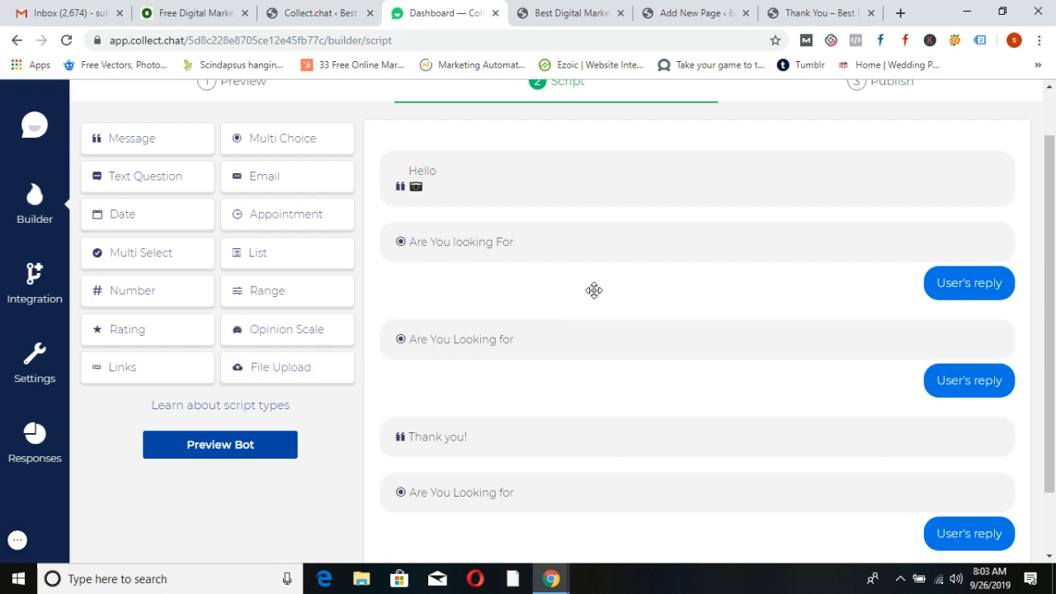
Add a Number question 'Can I Have Your Number' with minimum and maximum digits both 10
mouse_move(658, 262)
left_click(145, 300)
scroll(615, 338, "down", 2)
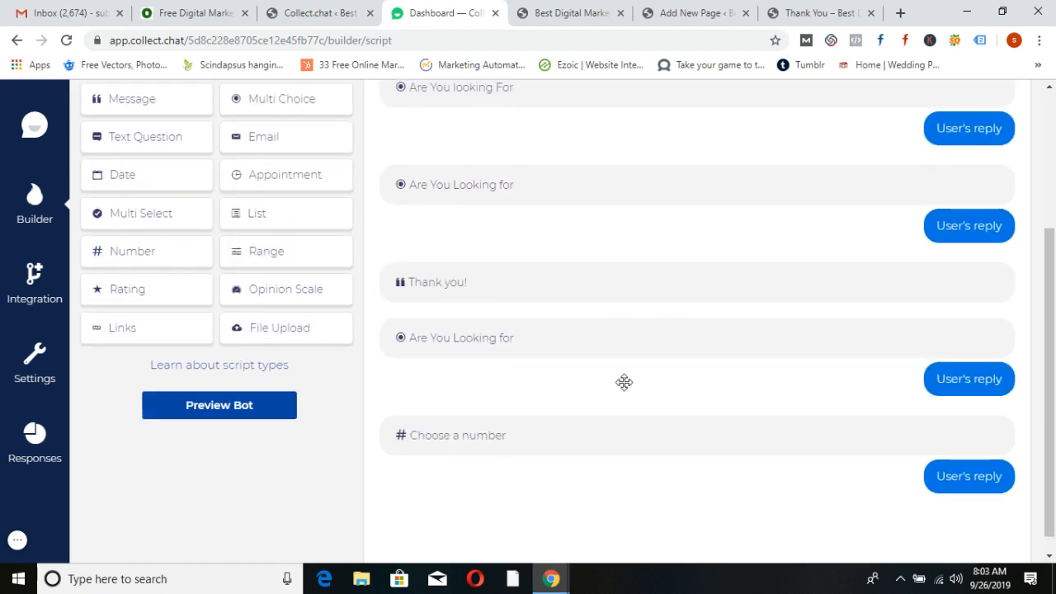
left_click(916, 443)
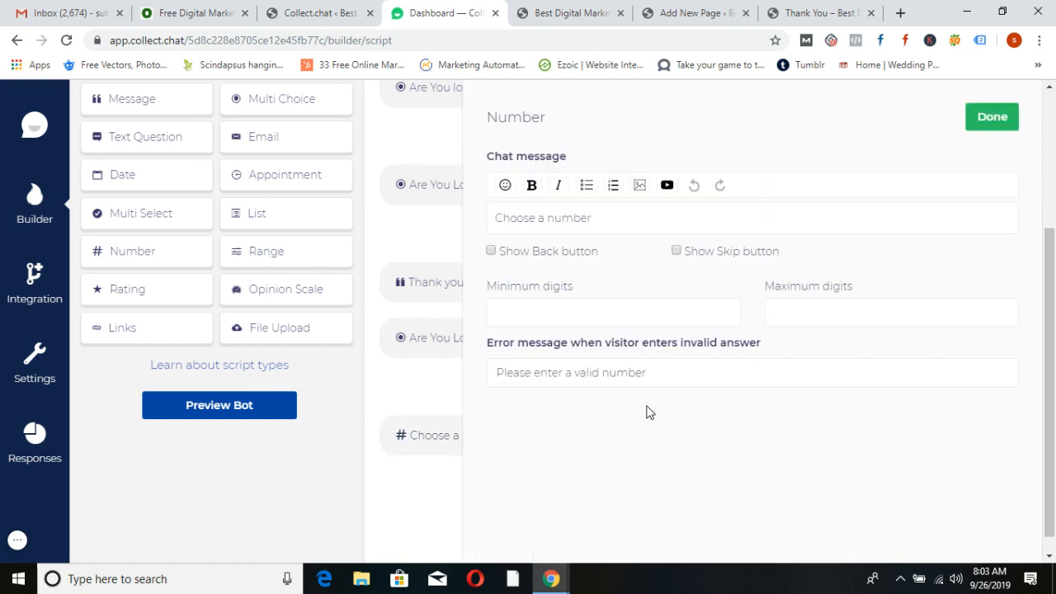
left_click_drag(619, 213, 476, 220)
type("C")
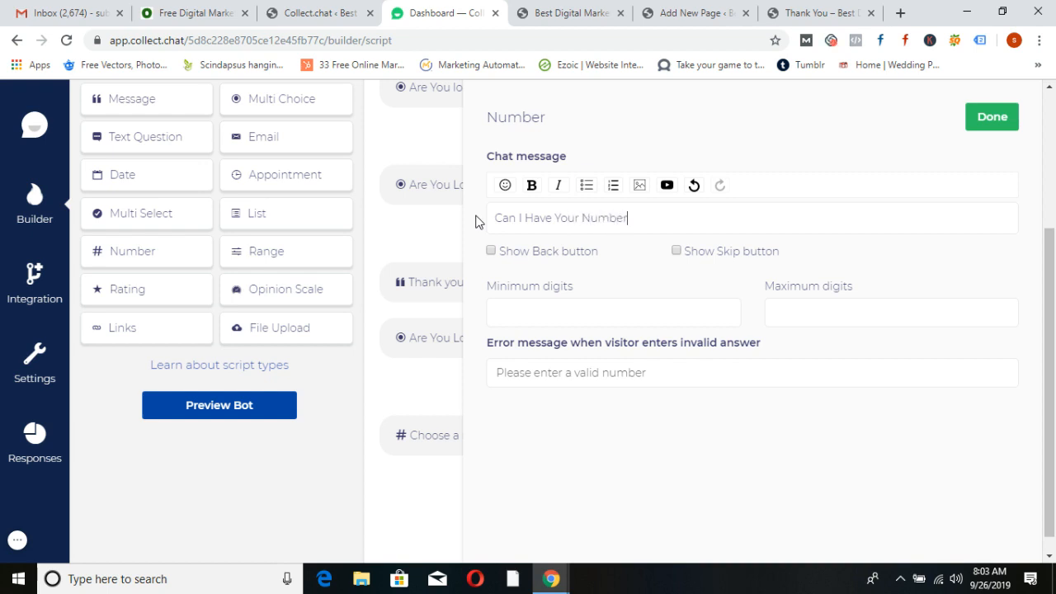
left_click(546, 307)
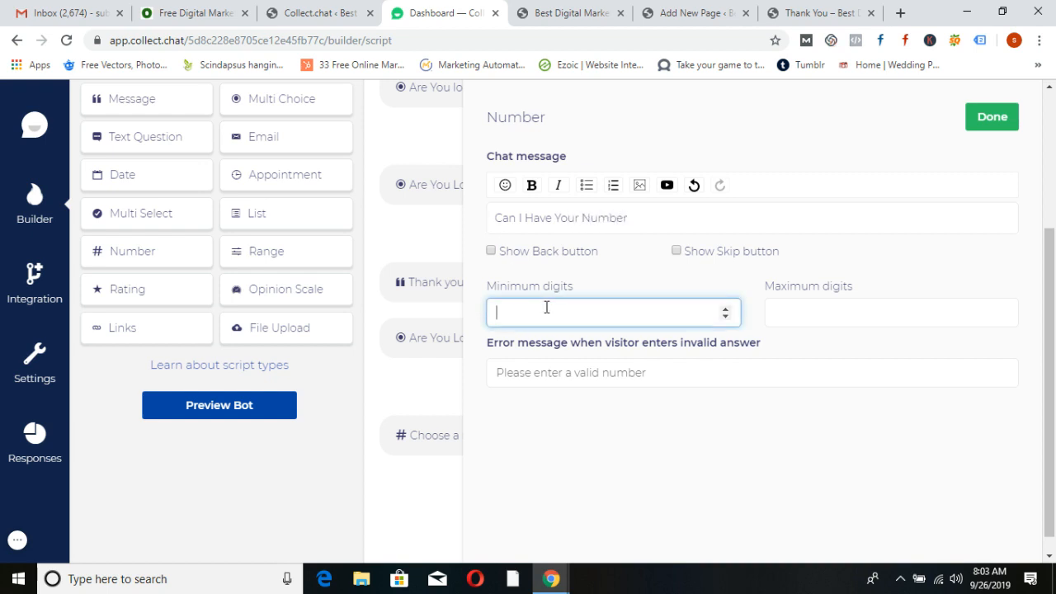
left_click(915, 315)
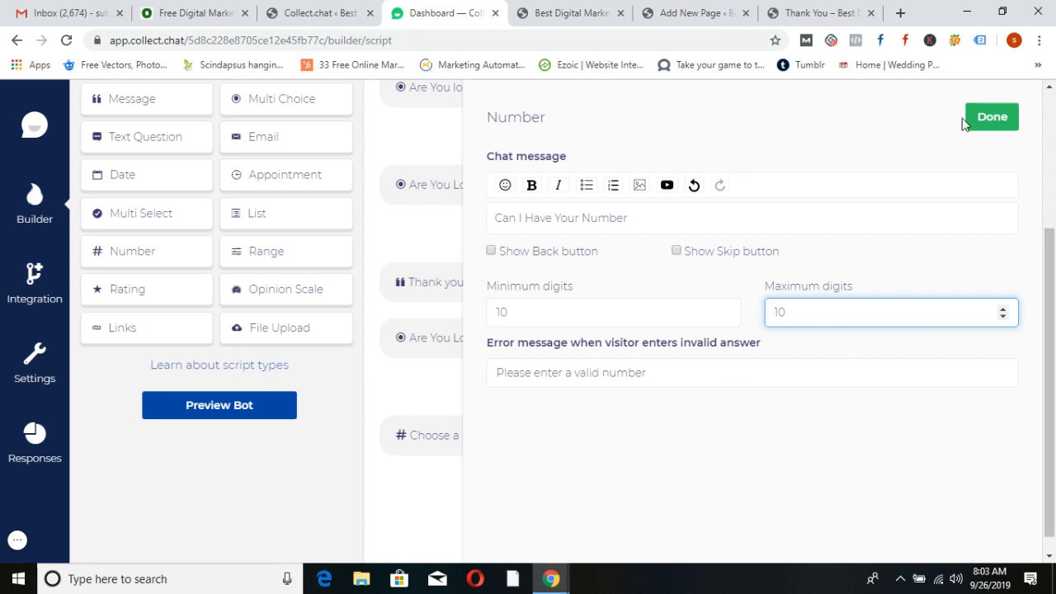
left_click(986, 117)
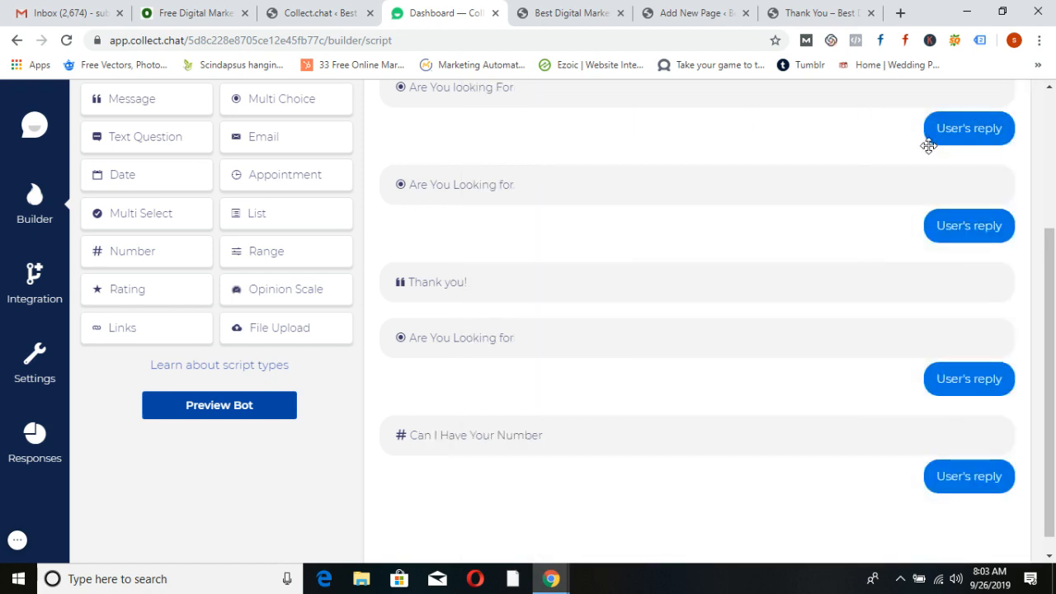
Rearrange the blocks so the Number question sits above the Thank you! statement
left_click_drag(509, 297, 596, 514)
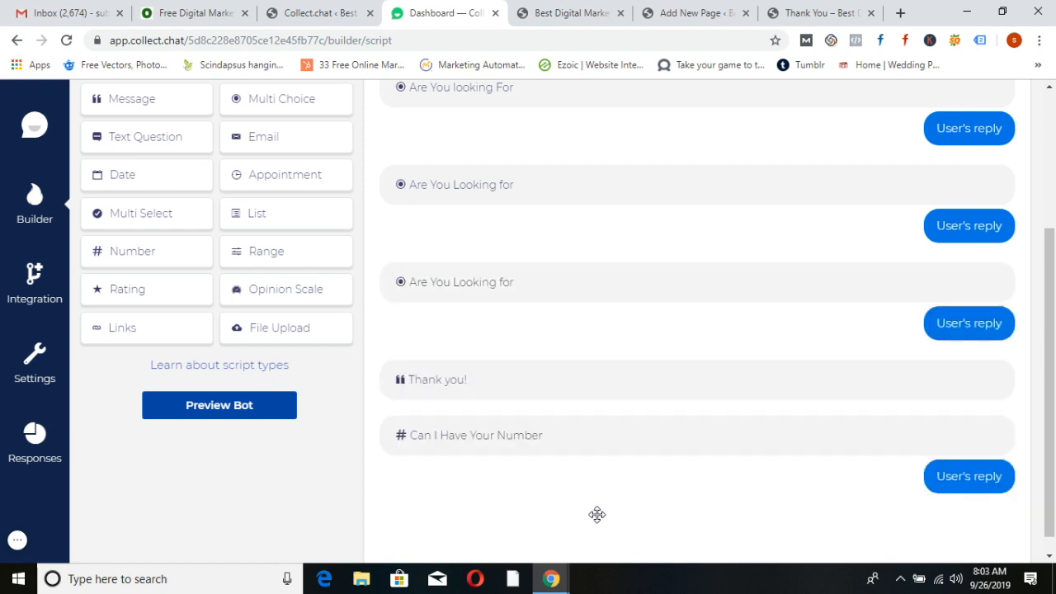
left_click_drag(520, 362, 636, 496)
left_click_drag(585, 424, 608, 396)
Rewrite the closing statement as 'Thank you Very Much. We will get Back to you soon.' and save
left_click(922, 460)
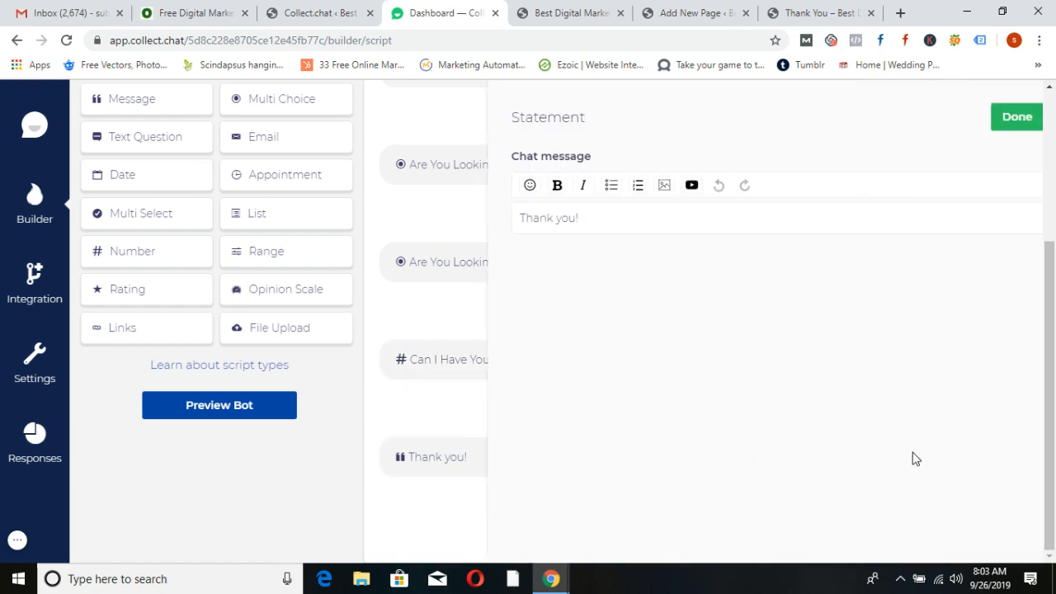
key("BackSpace")
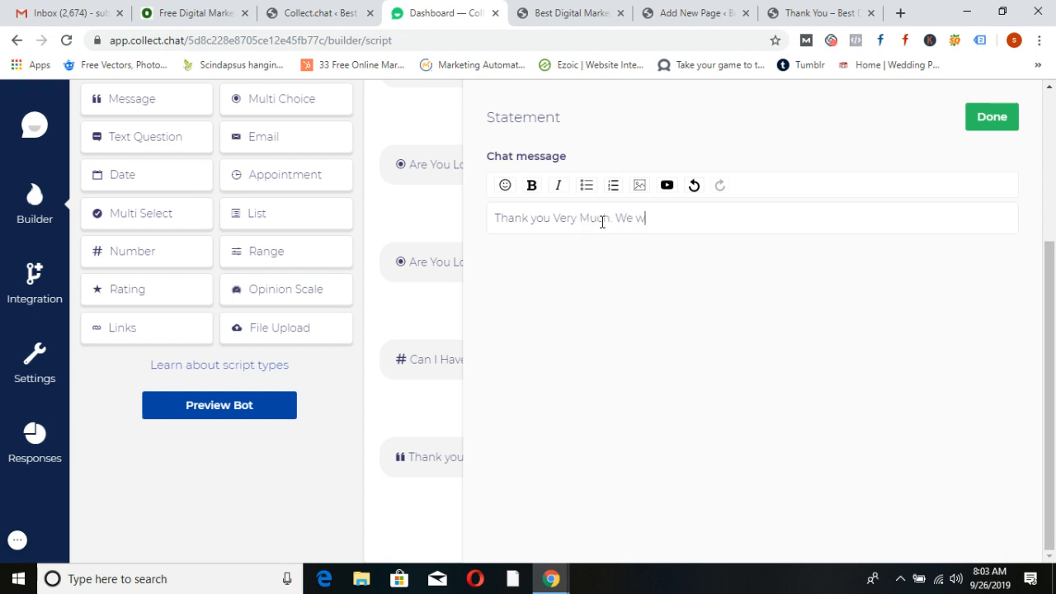
type("get Back to you soon.")
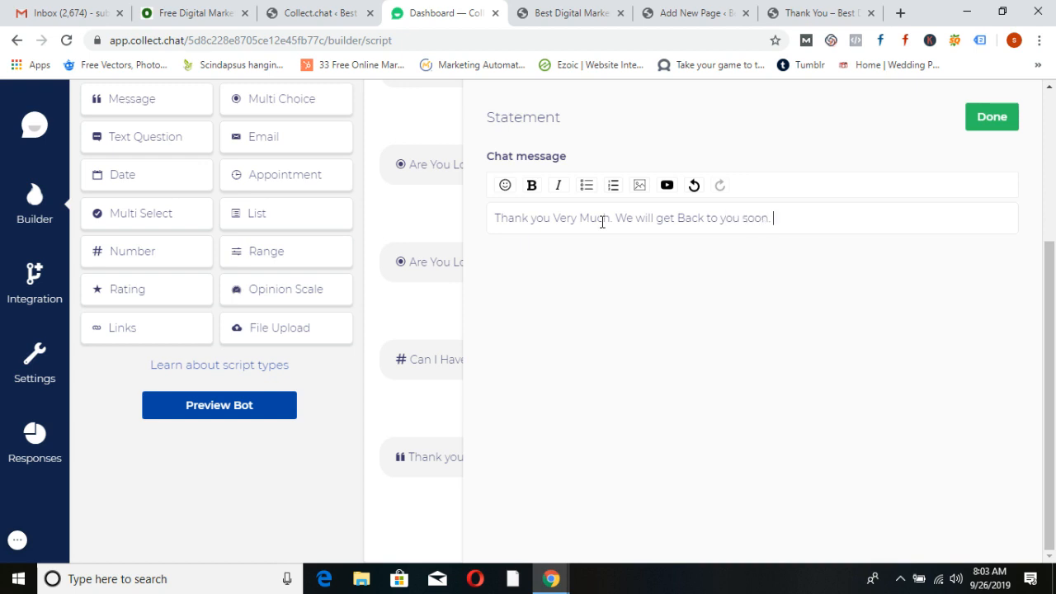
left_click(991, 116)
scroll(801, 318, "up", 3)
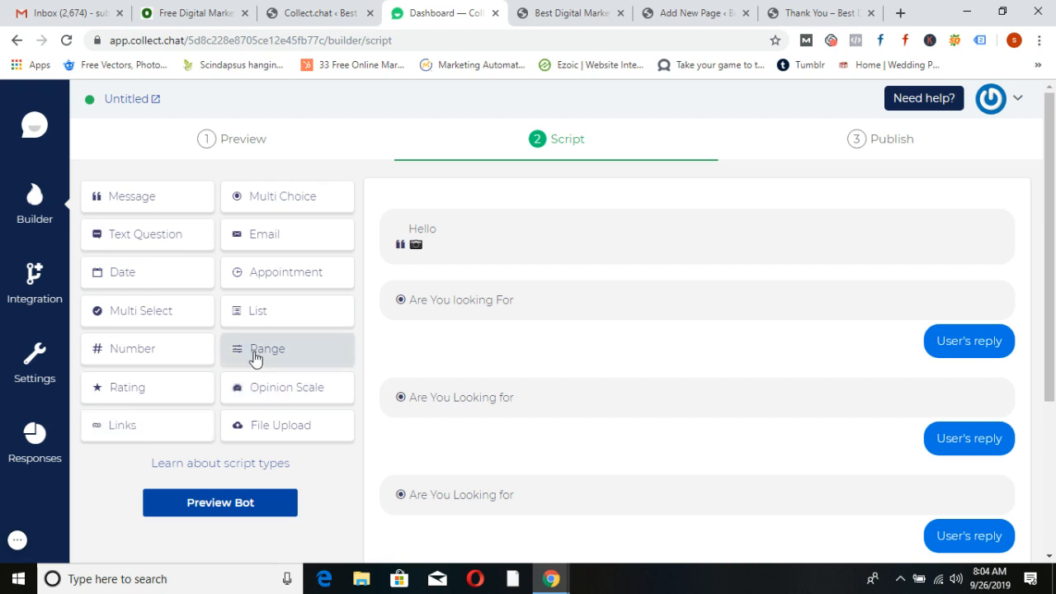
Copy the bot's 'Install widget on website' snippet from Collect.chat's Publish tab and return to WordPress
scroll(599, 417, "down", 5)
scroll(599, 415, "up", 5)
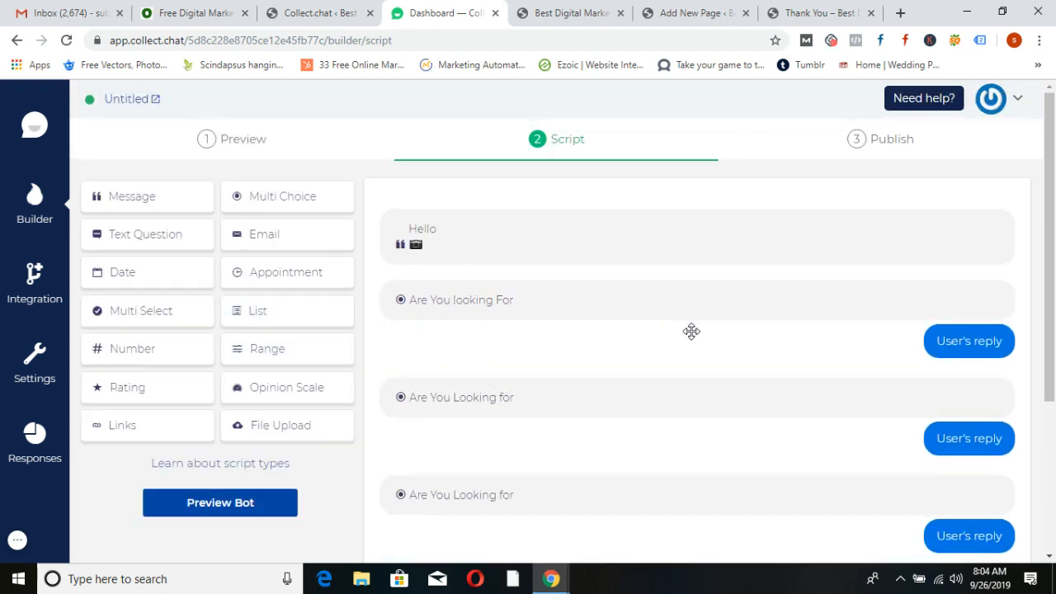
left_click(891, 153)
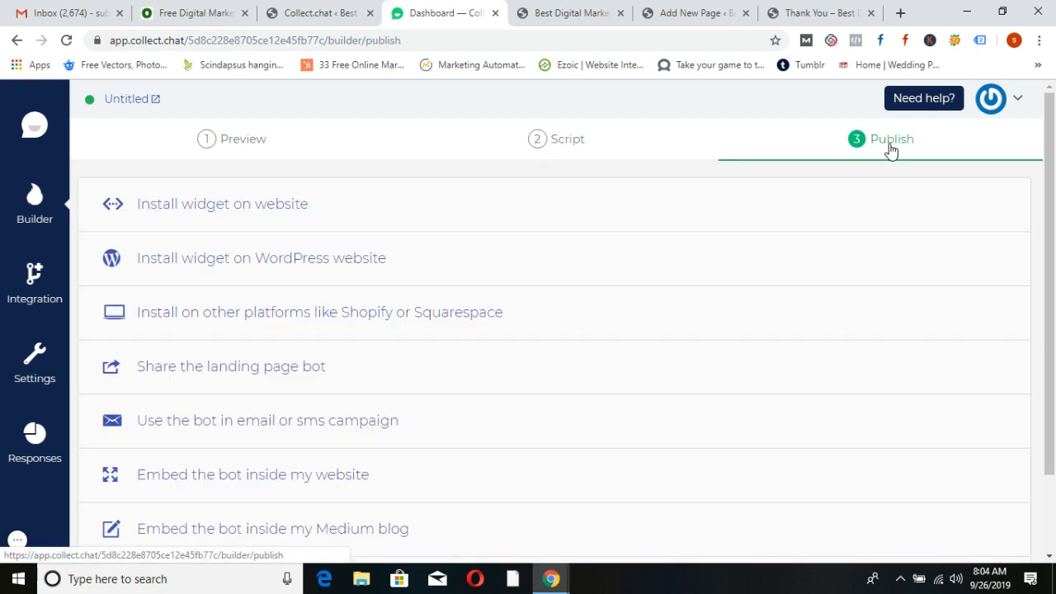
left_click(223, 211)
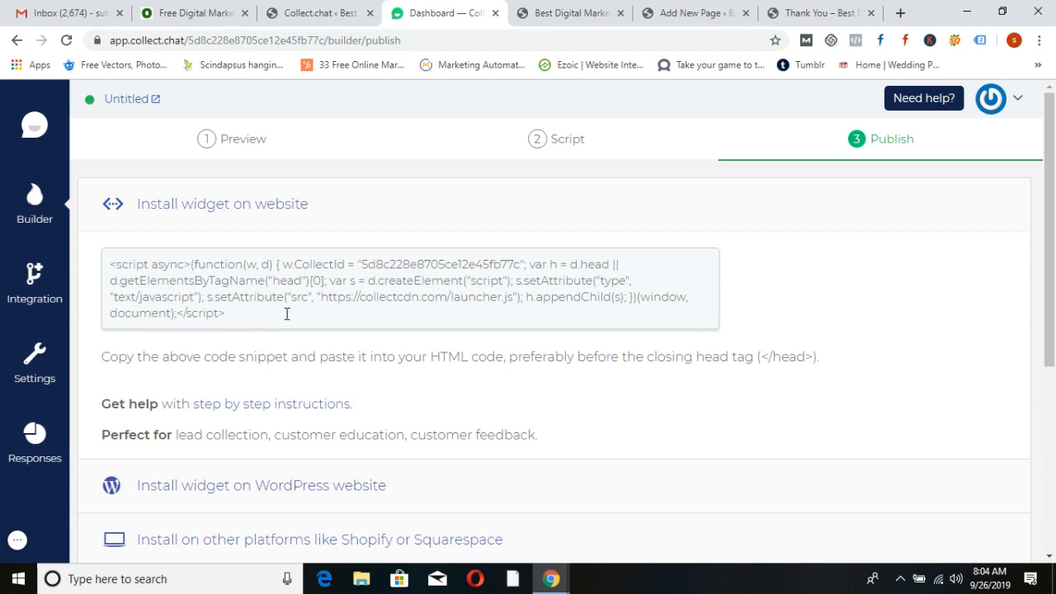
triple_click(226, 315)
key("ctrl+c")
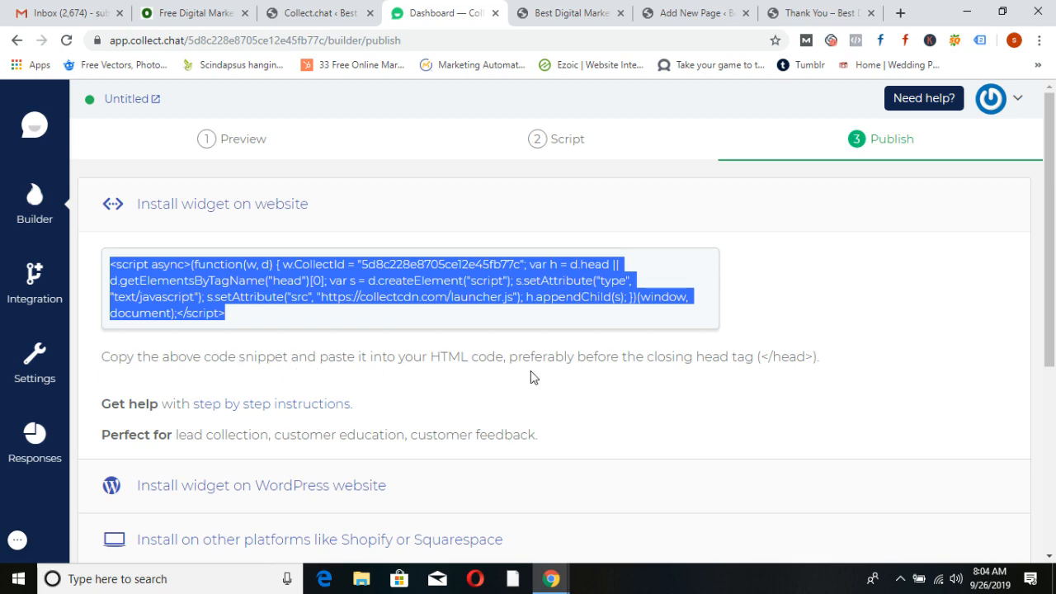
left_click(342, 10)
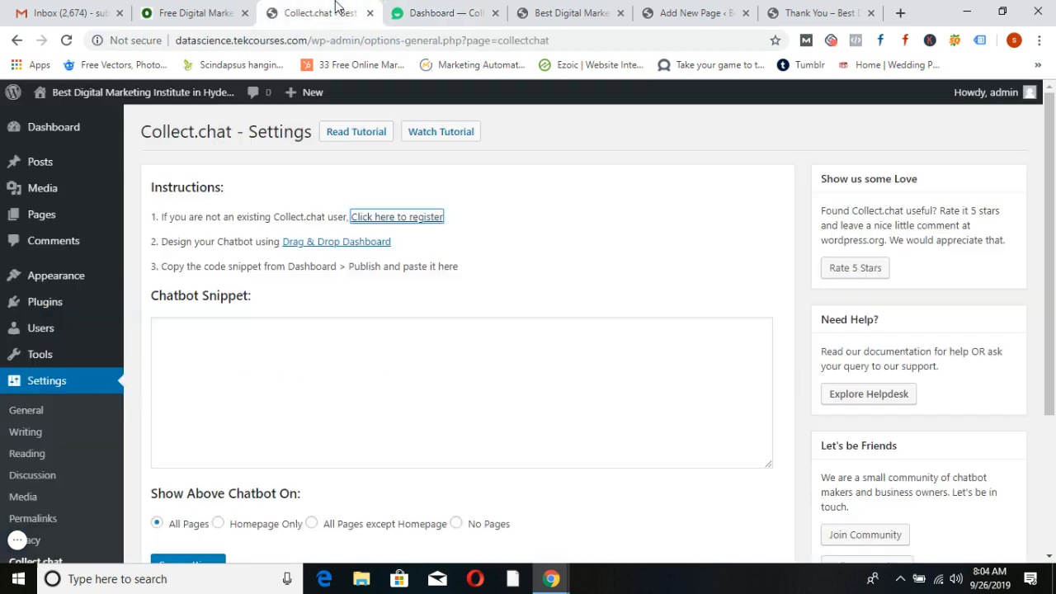
Paste the Collect.chat install code into the Chatbot Snippet box, save the settings, and view the homepage
left_click(192, 338)
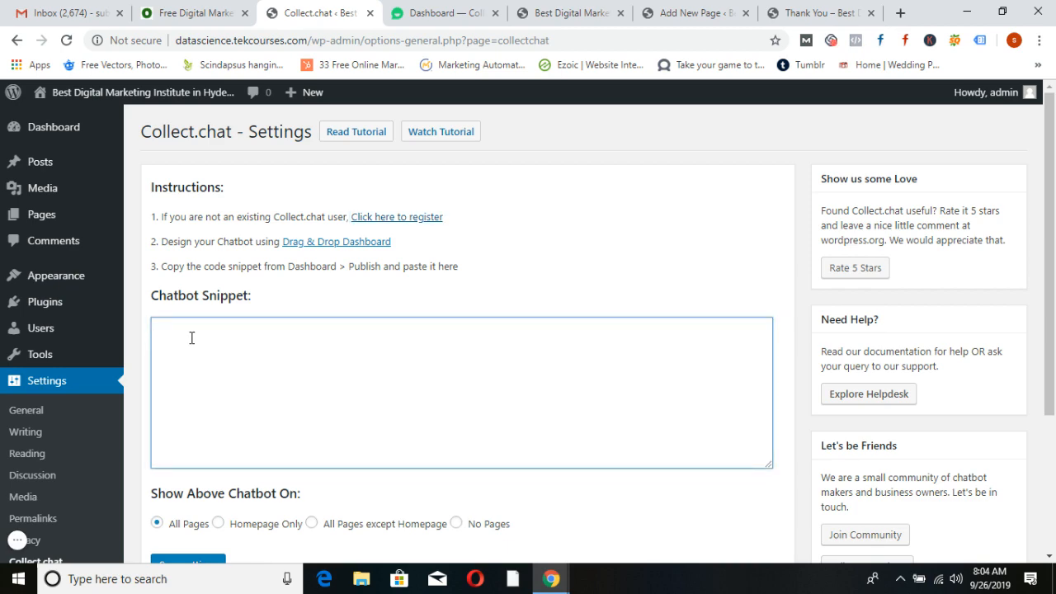
key("ctrl+v")
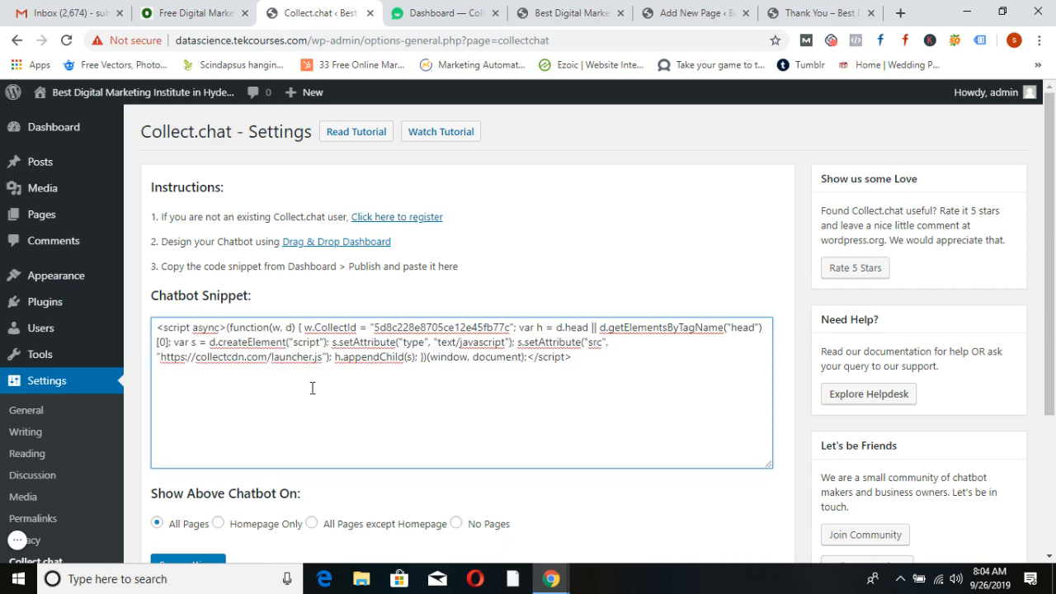
scroll(312, 388, "down", 2)
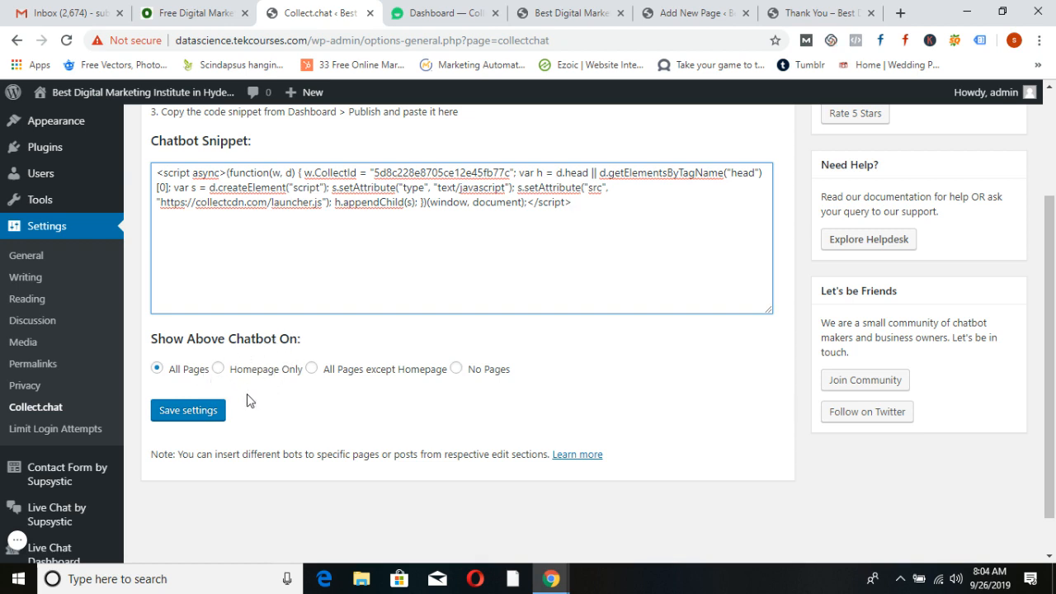
left_click(201, 410)
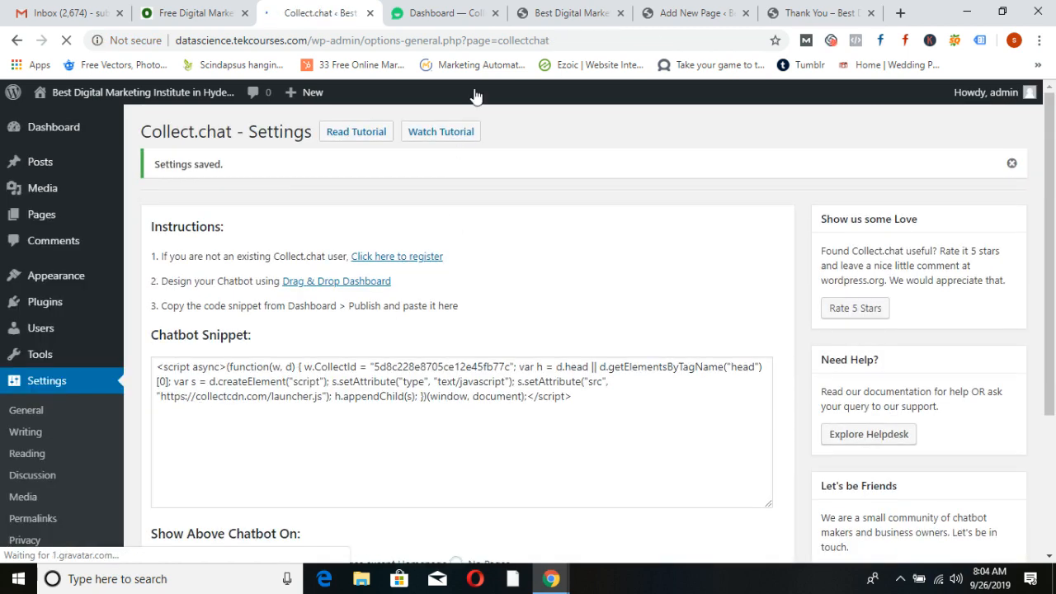
left_click(566, 12)
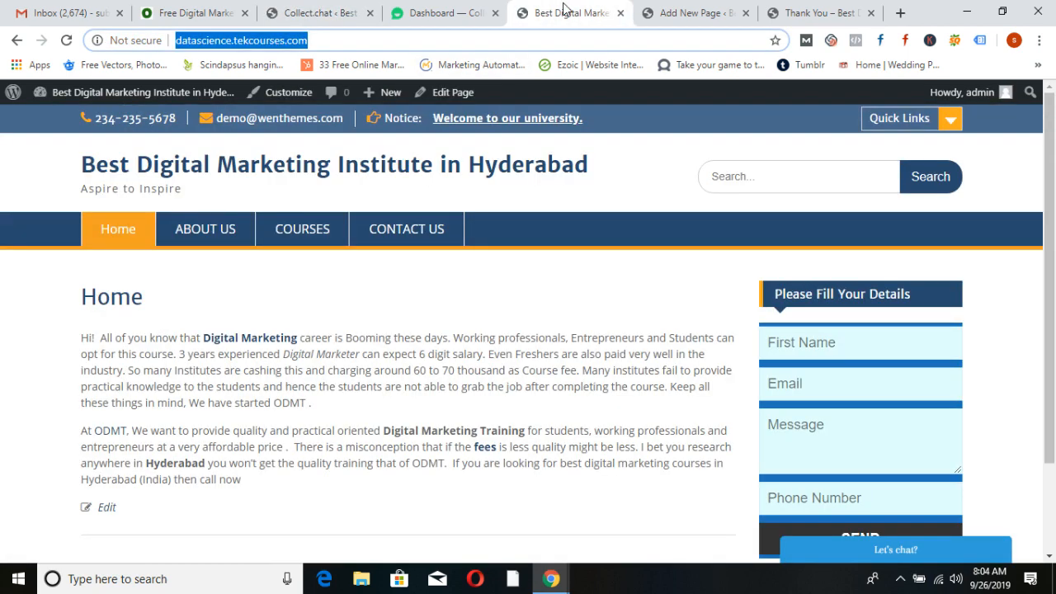
Reload the homepage, open the chatbot and answer Training, Online and Weekday
key("F5")
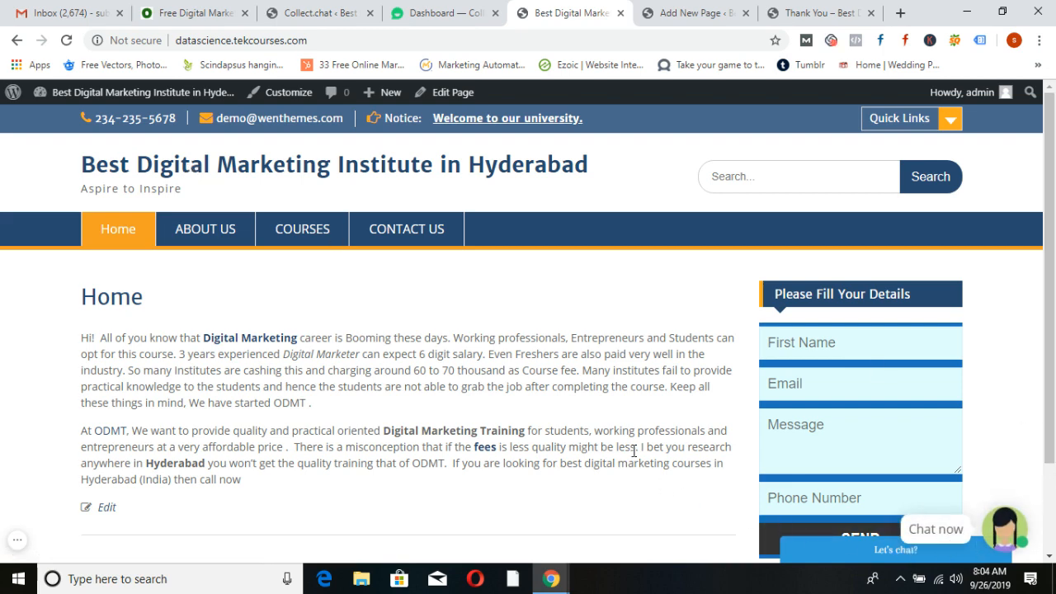
scroll(633, 451, "down", 1)
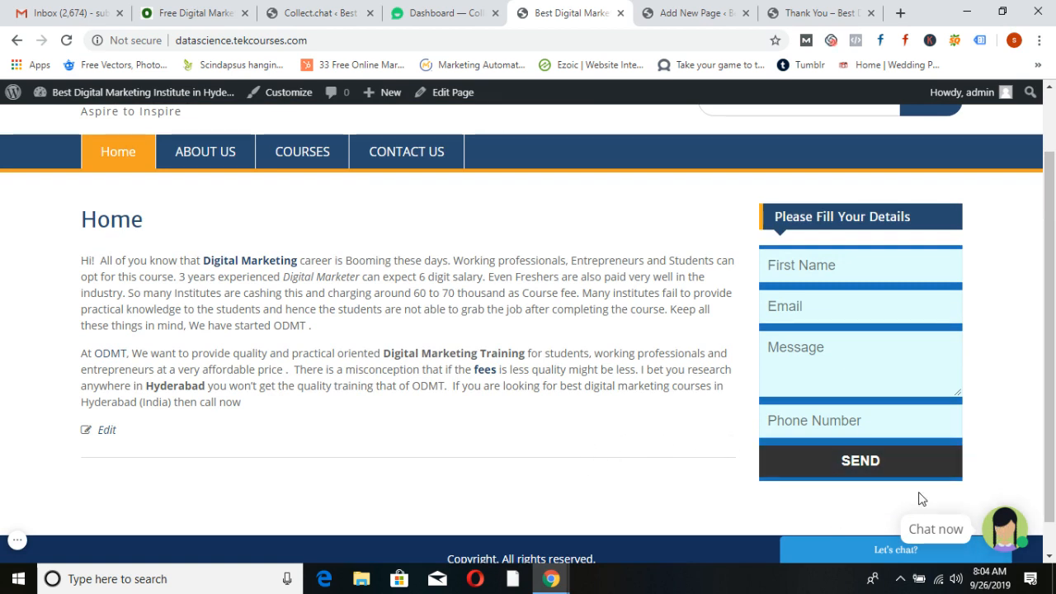
left_click(999, 532)
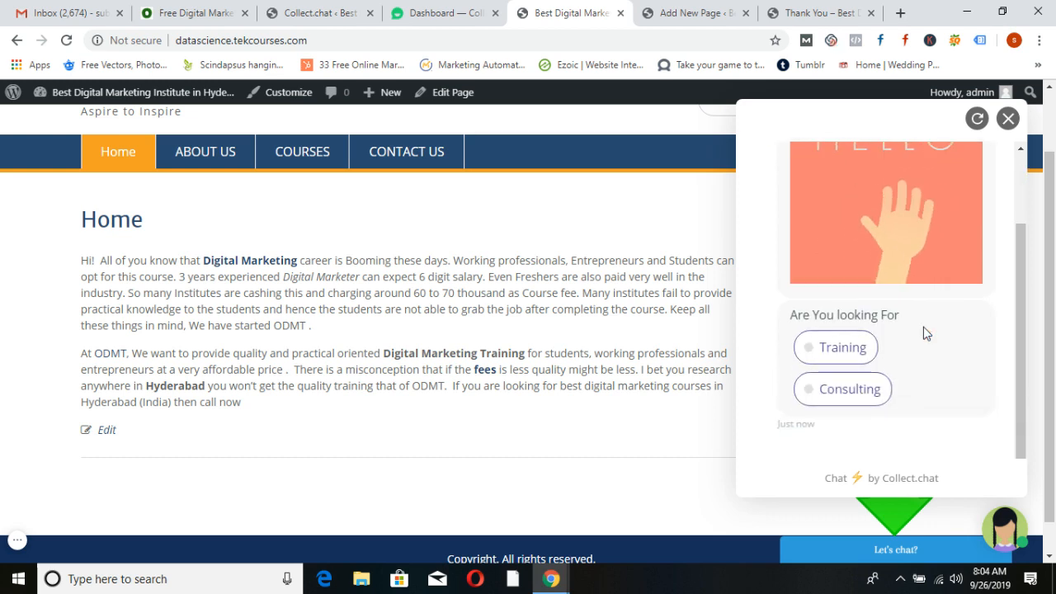
left_click(811, 350)
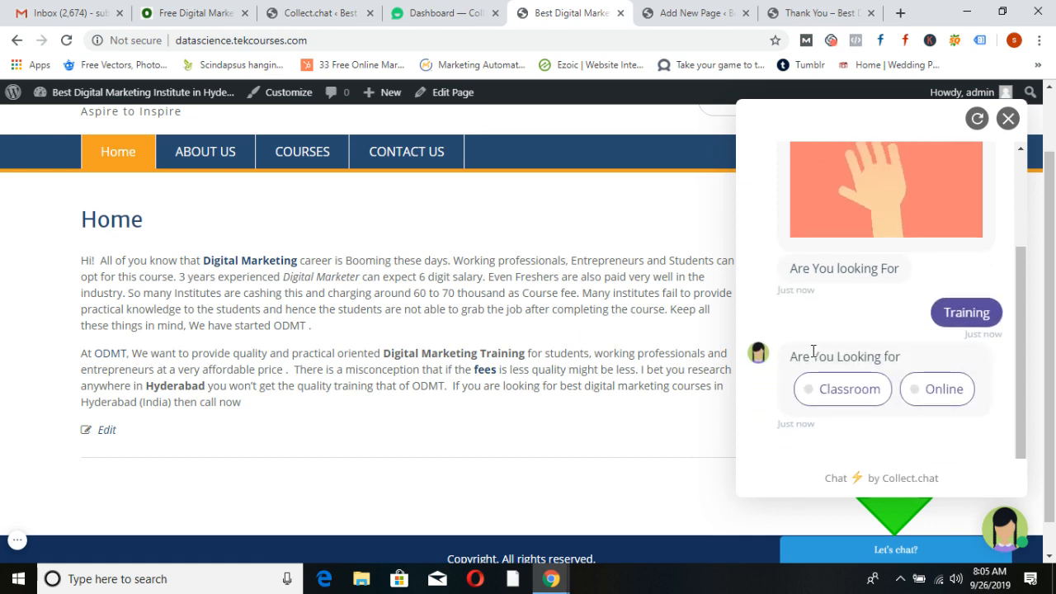
left_click(924, 390)
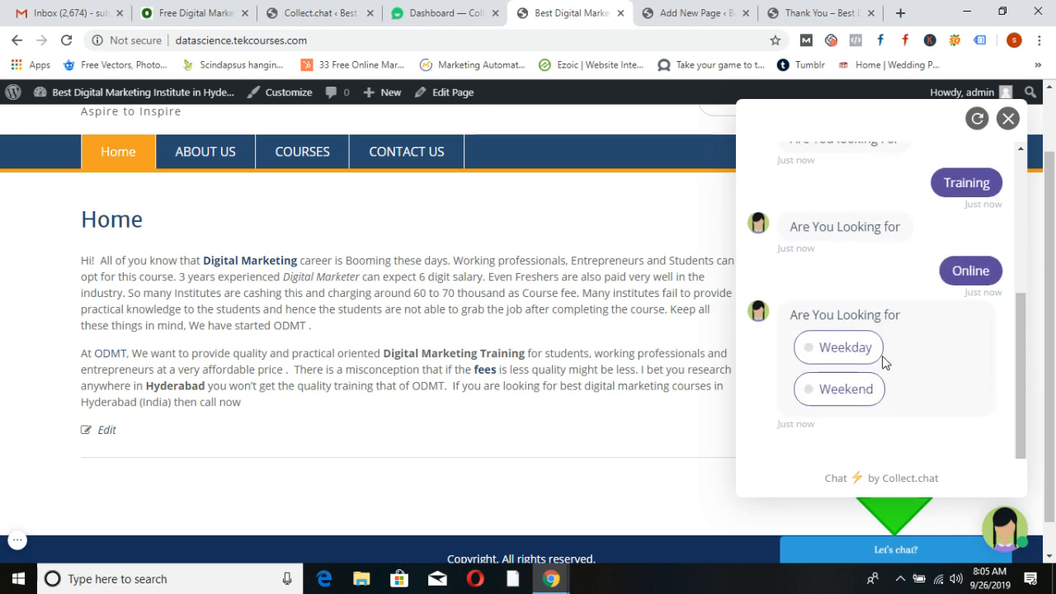
left_click(814, 347)
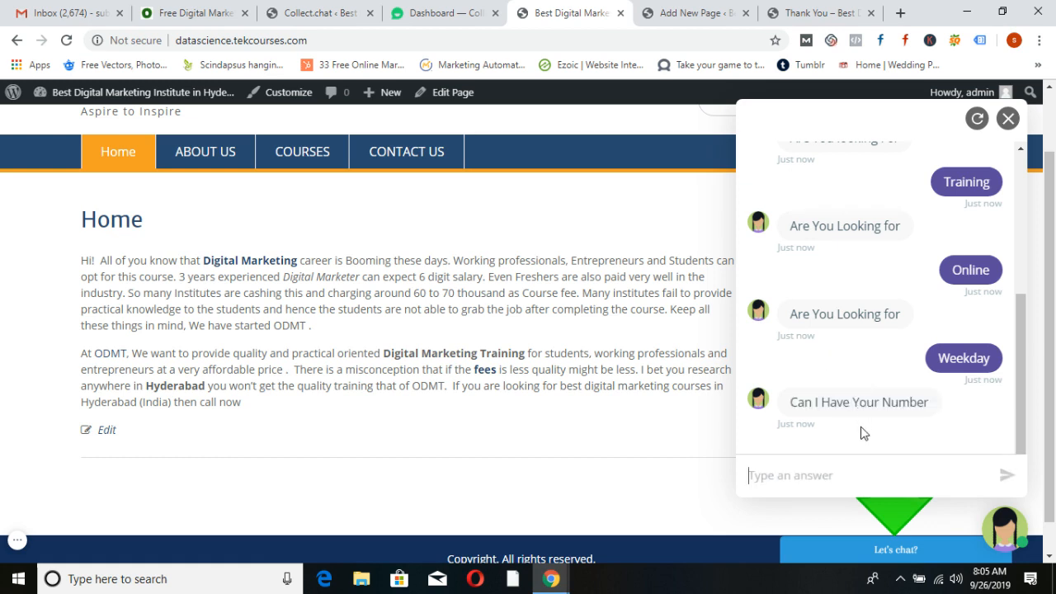
Send a test phone number, resend a corrected one to reach the thank-you reply, and return to Collect.chat
type("85454589")
key("Return")
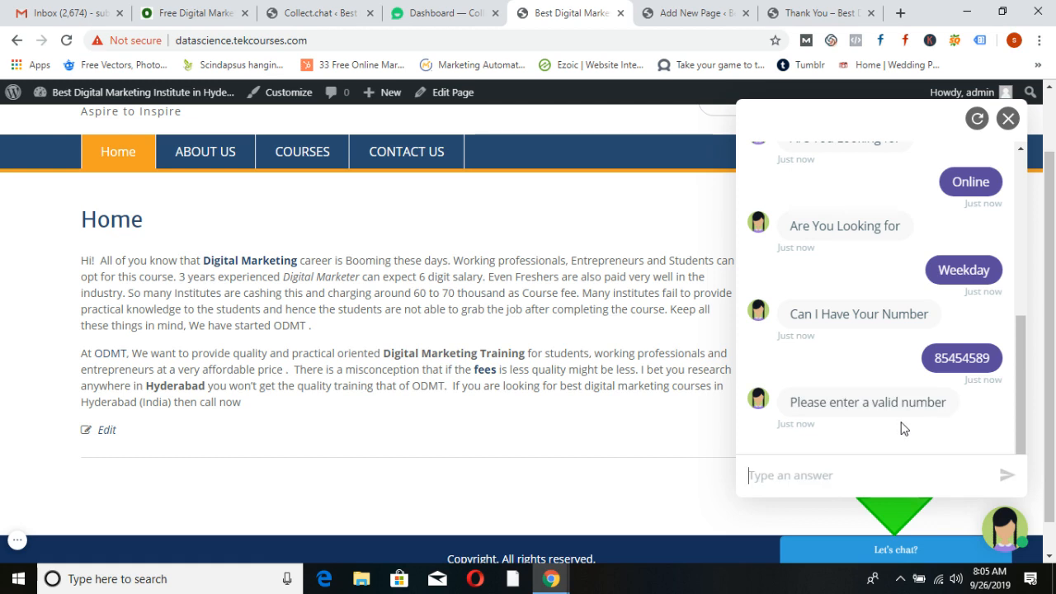
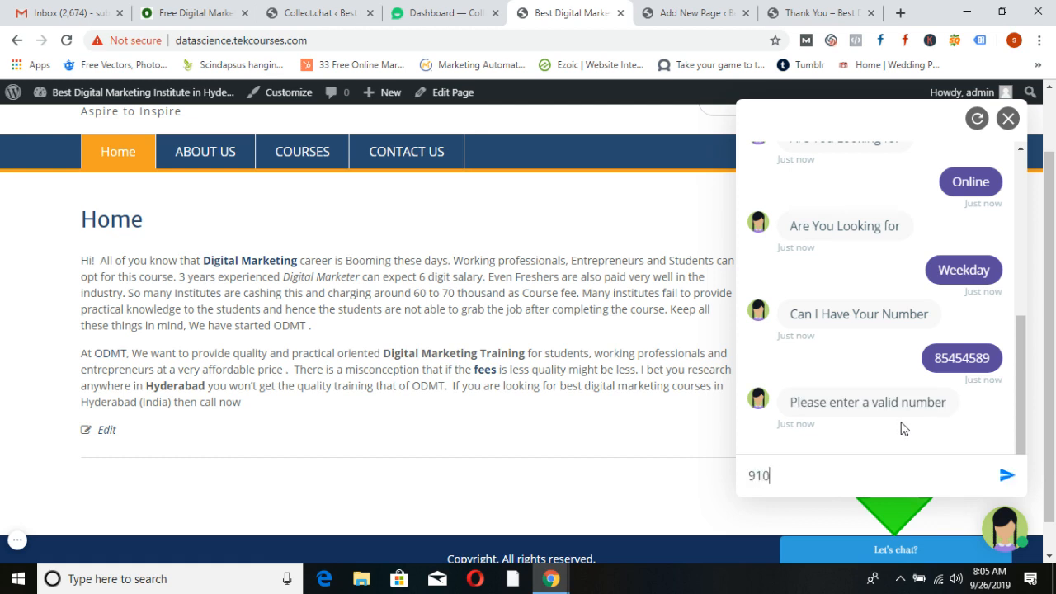
key("Return")
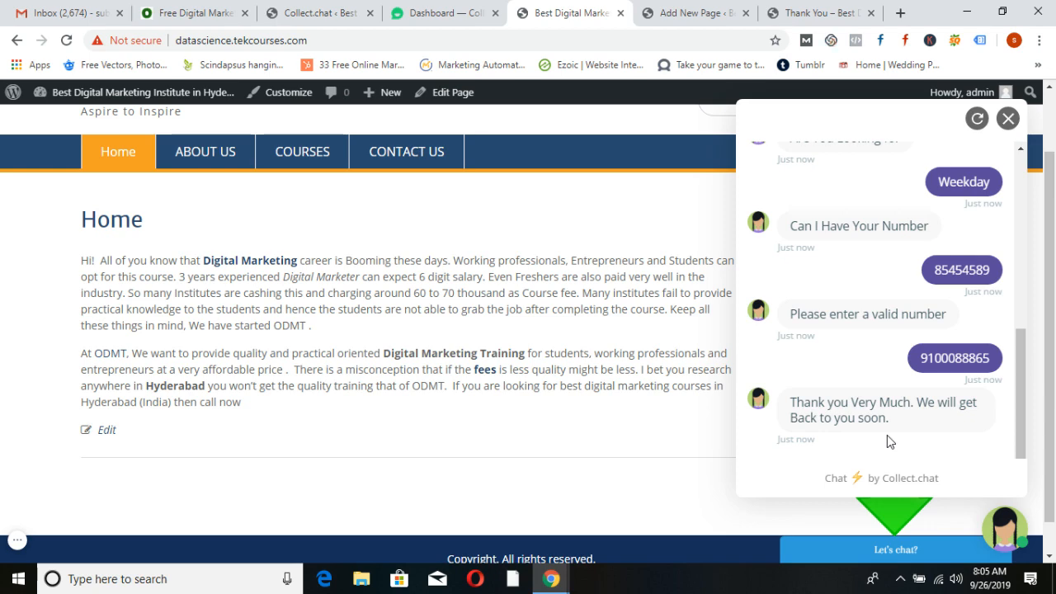
left_click(435, 10)
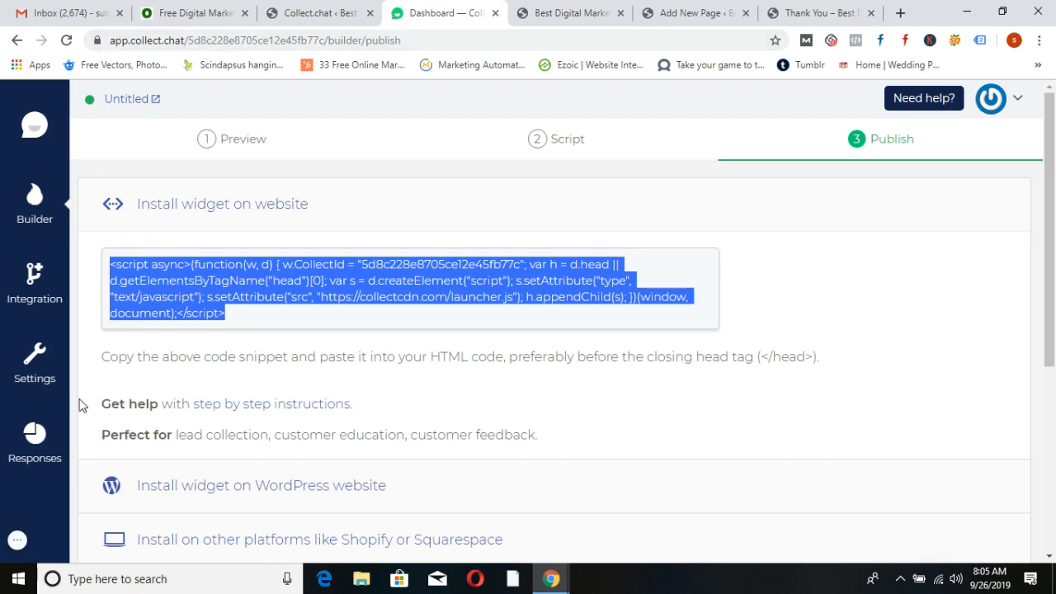
Check the two test entries under Responses > List, then view the completed chat on the live site
left_click(30, 440)
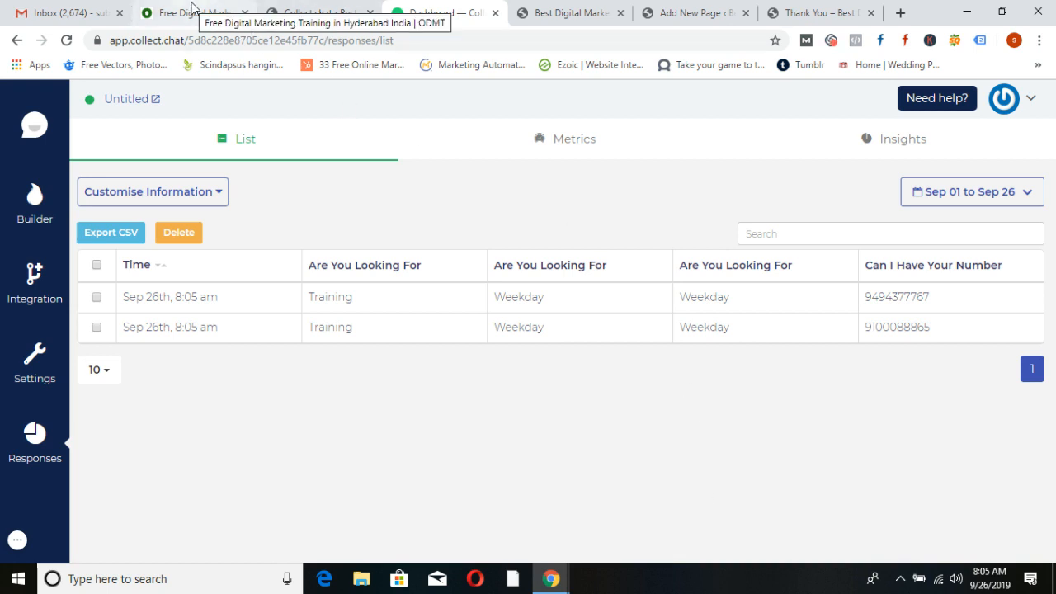
left_click(547, 12)
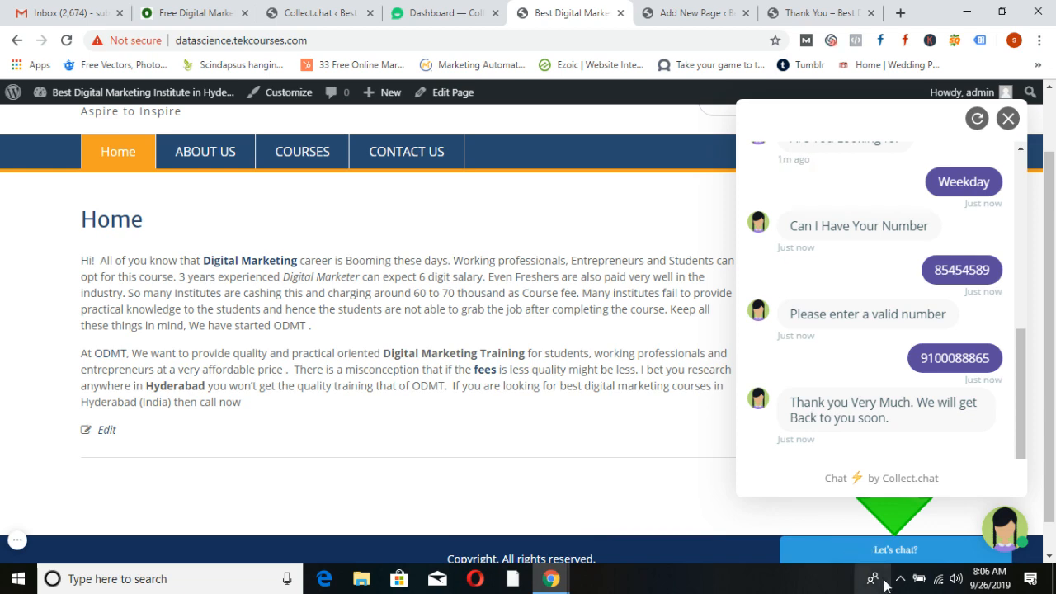
Deactivate and delete the Live Chat by Supsystic plugin, confirming the deletion
left_click(318, 11)
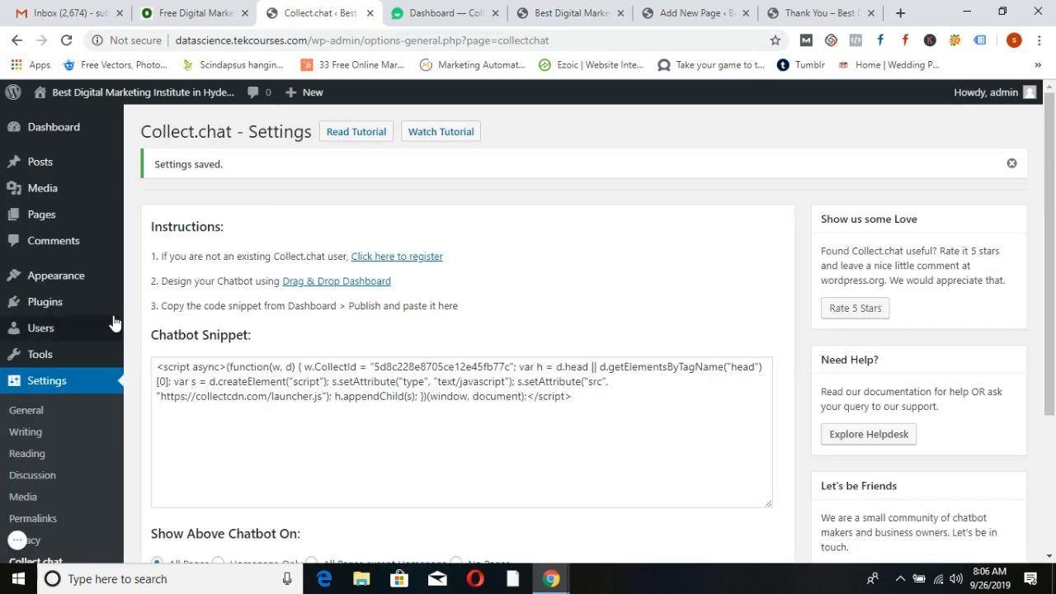
left_click(56, 305)
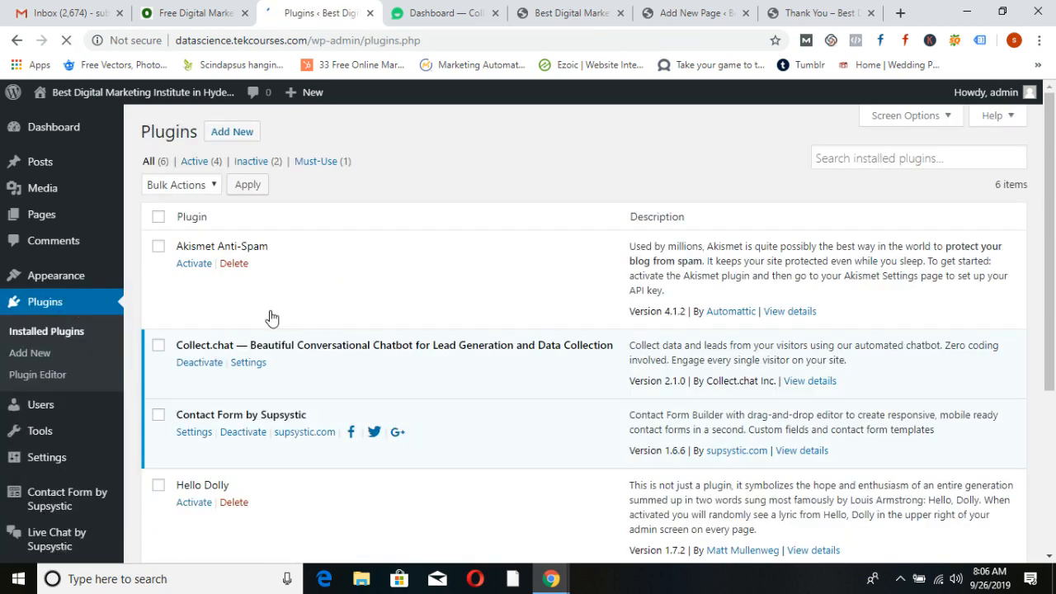
scroll(471, 335, "down", 2)
scroll(475, 334, "down", 1)
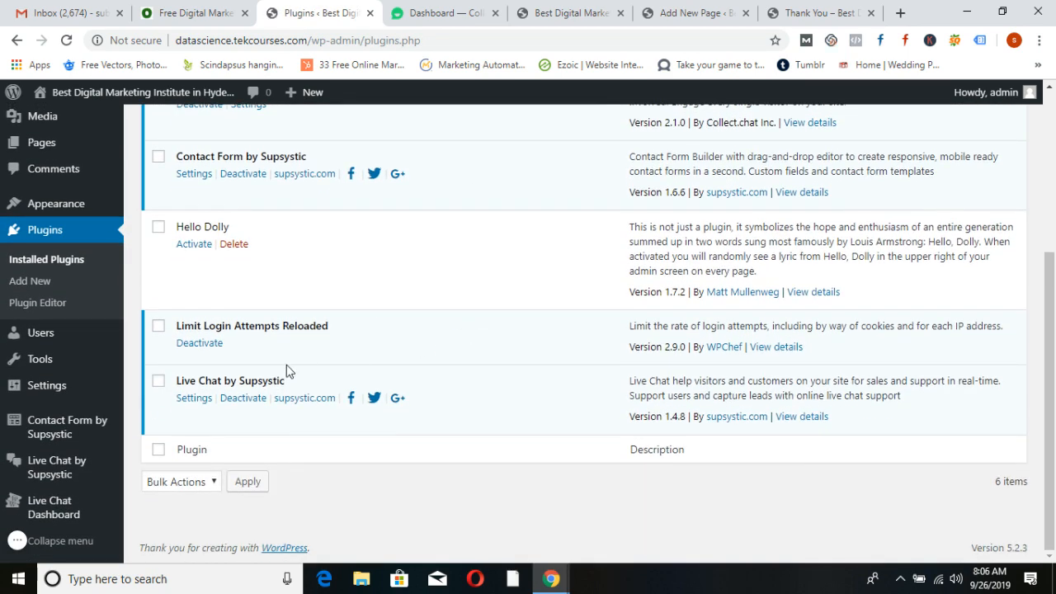
left_click(244, 401)
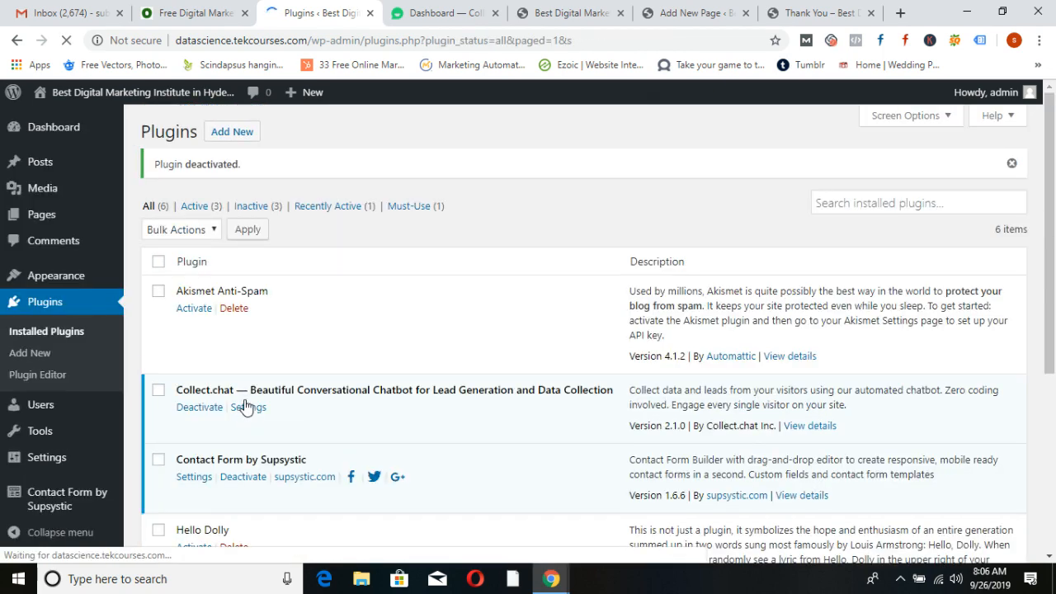
scroll(298, 396, "down", 5)
left_click(234, 400)
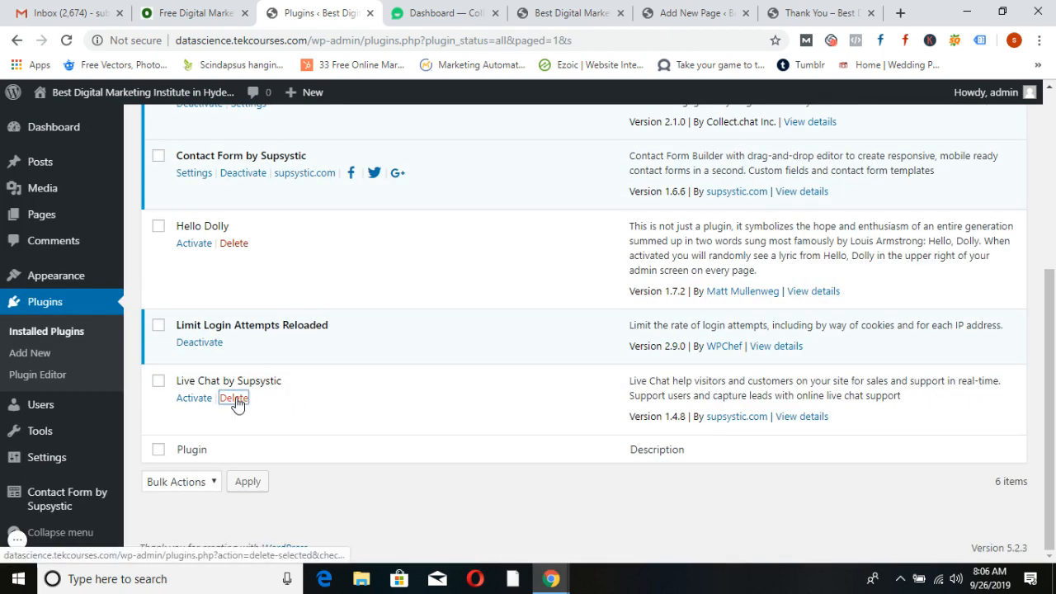
left_click(604, 145)
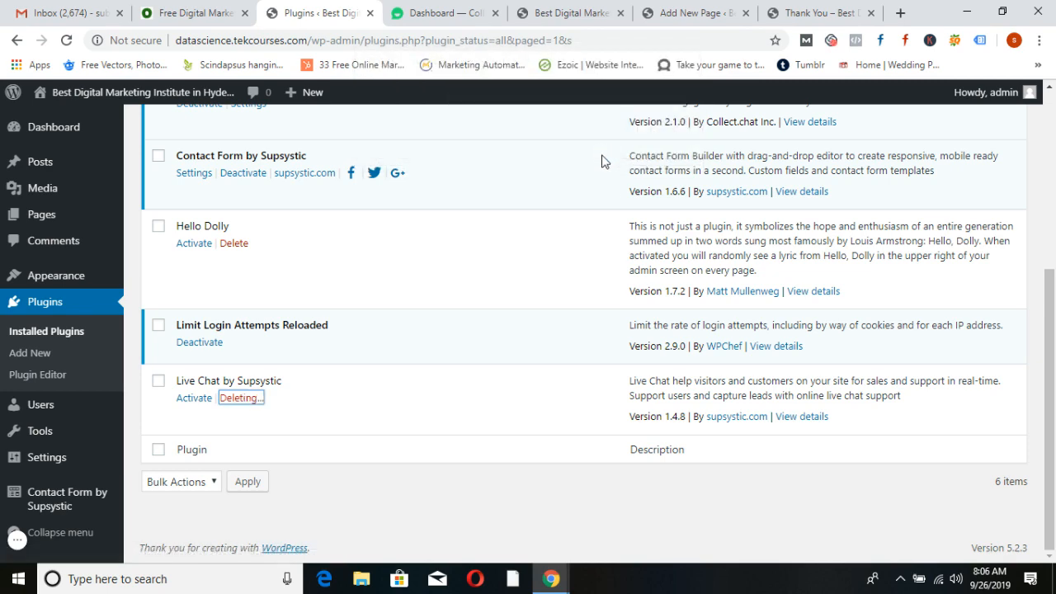
Check the live homepage's Collect.chat widget, close its chat window, then go to Plugins > Add New
scroll(541, 301, "up", 4)
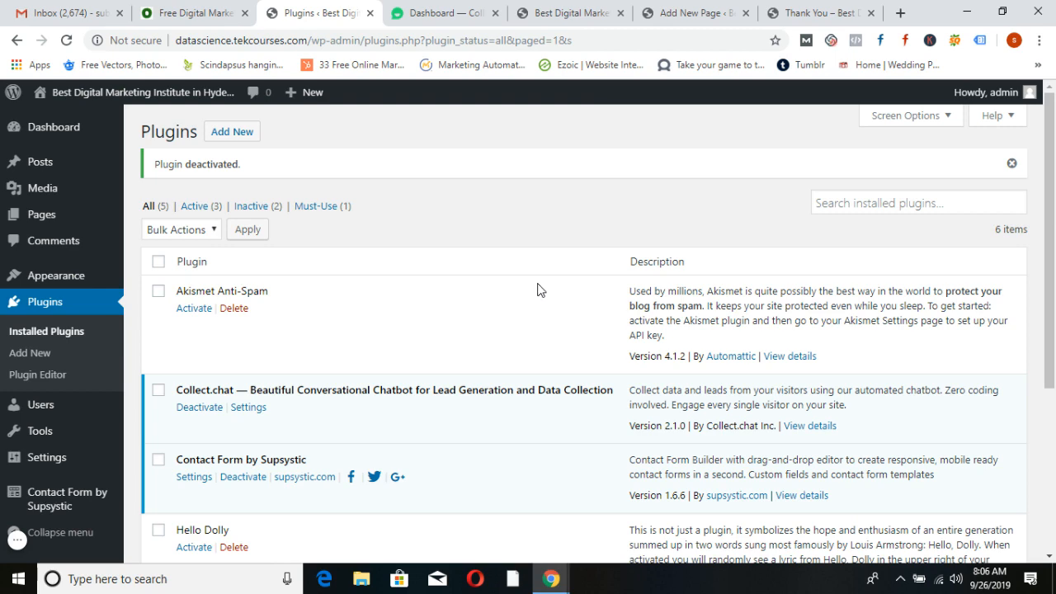
left_click(572, 13)
left_click(1008, 119)
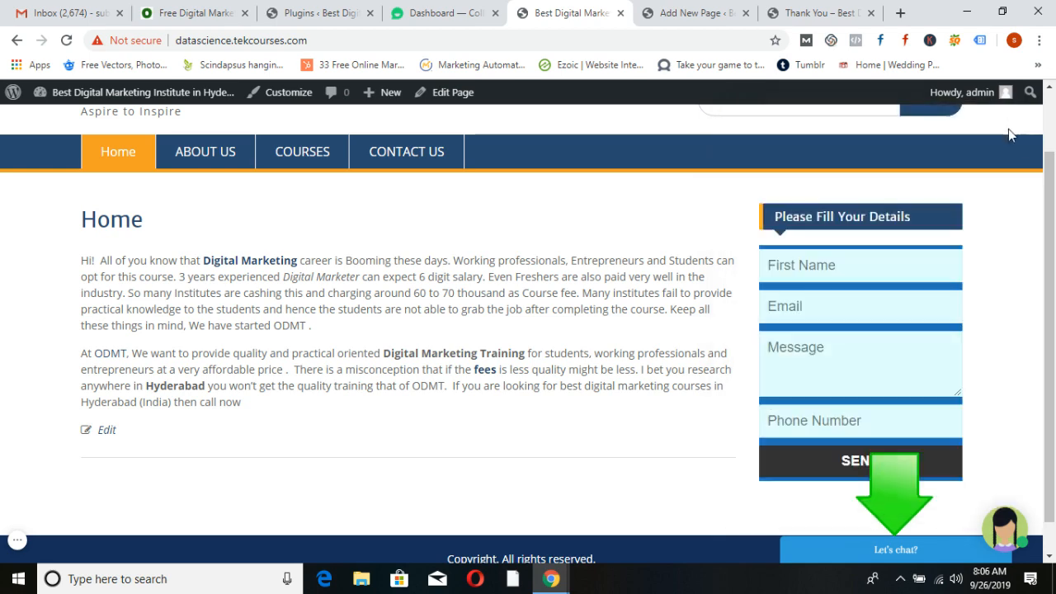
scroll(495, 429, "up", 1)
scroll(495, 429, "up", 1)
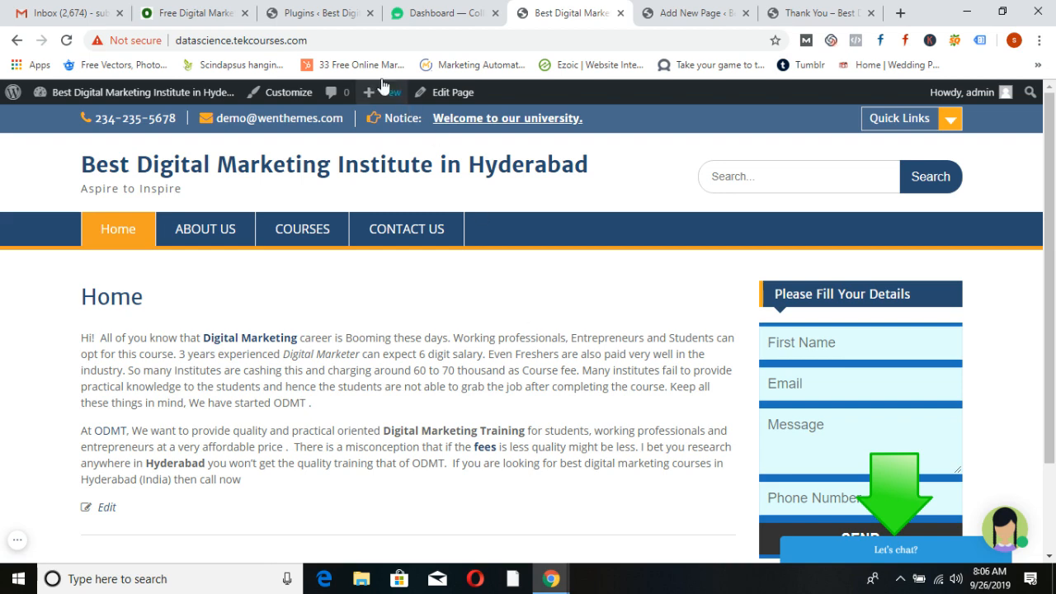
left_click(316, 14)
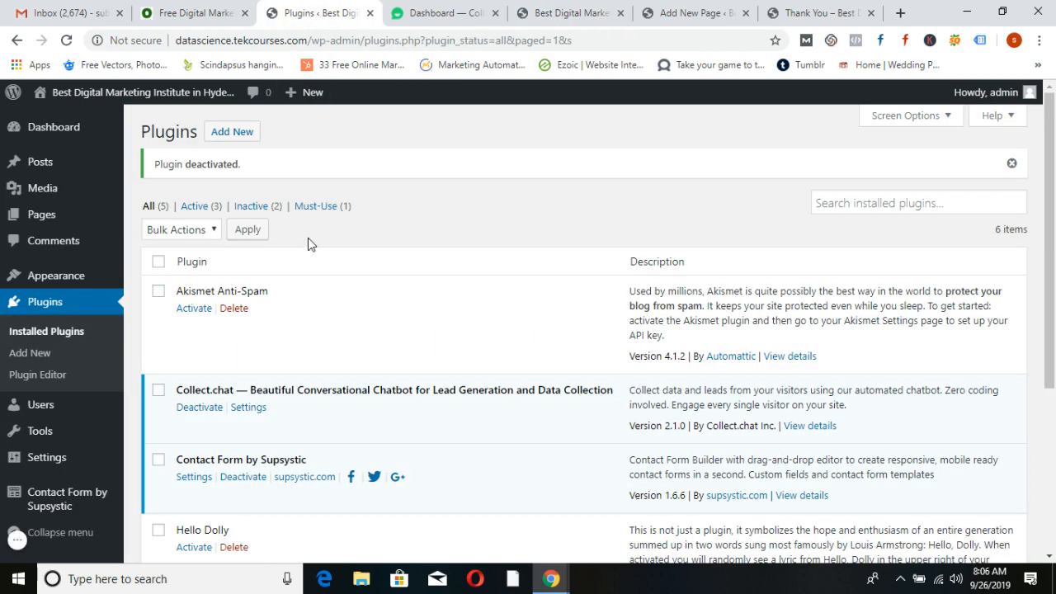
left_click(239, 134)
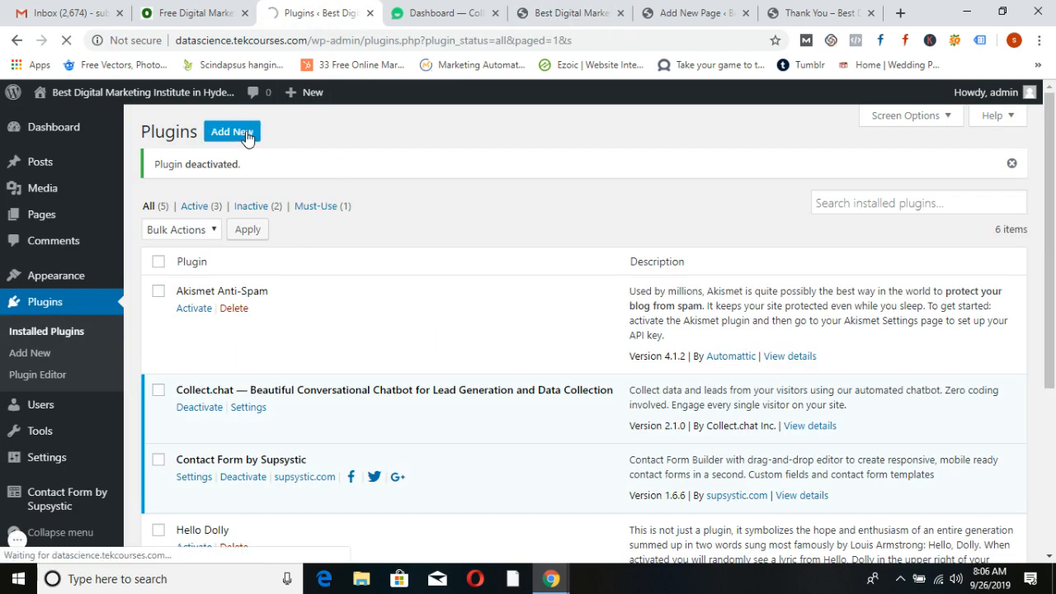
Search 'pop up by supsystic', install and activate Popup by Supsystic, and dismiss its welcome message
left_click(858, 178)
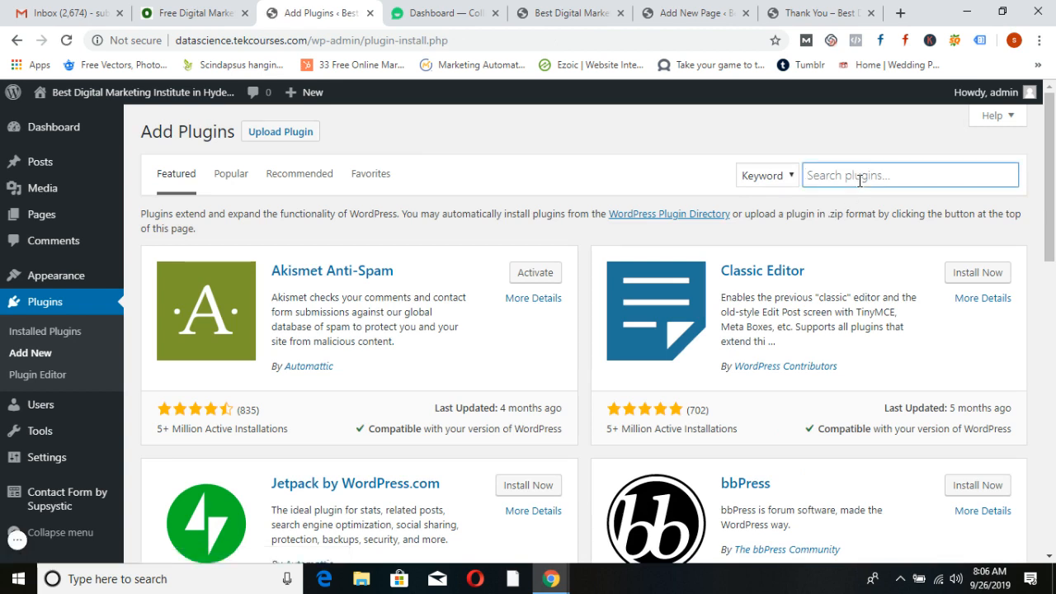
type("pop up b")
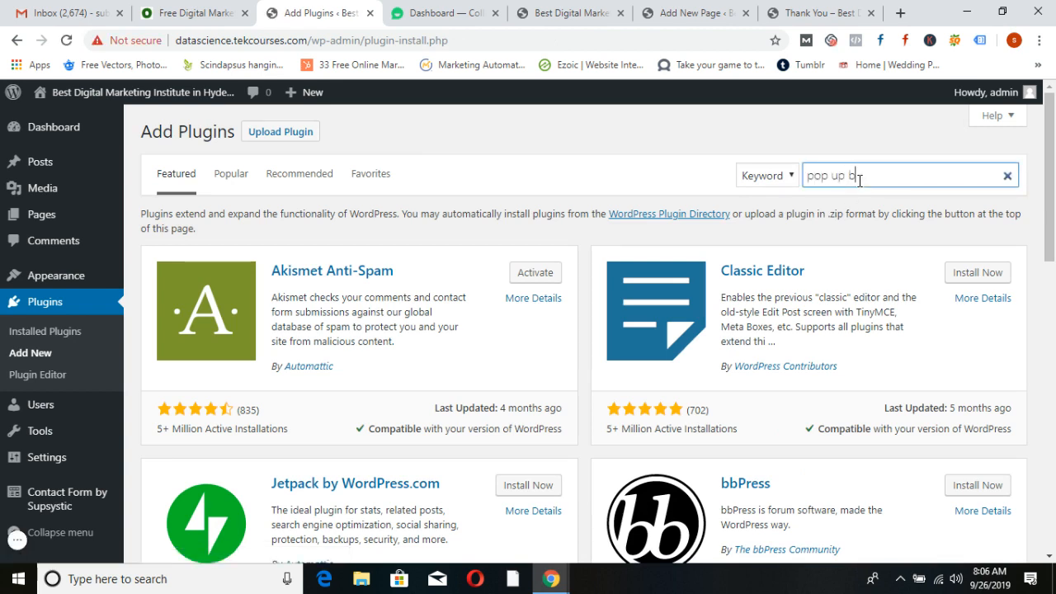
type("y supsystic")
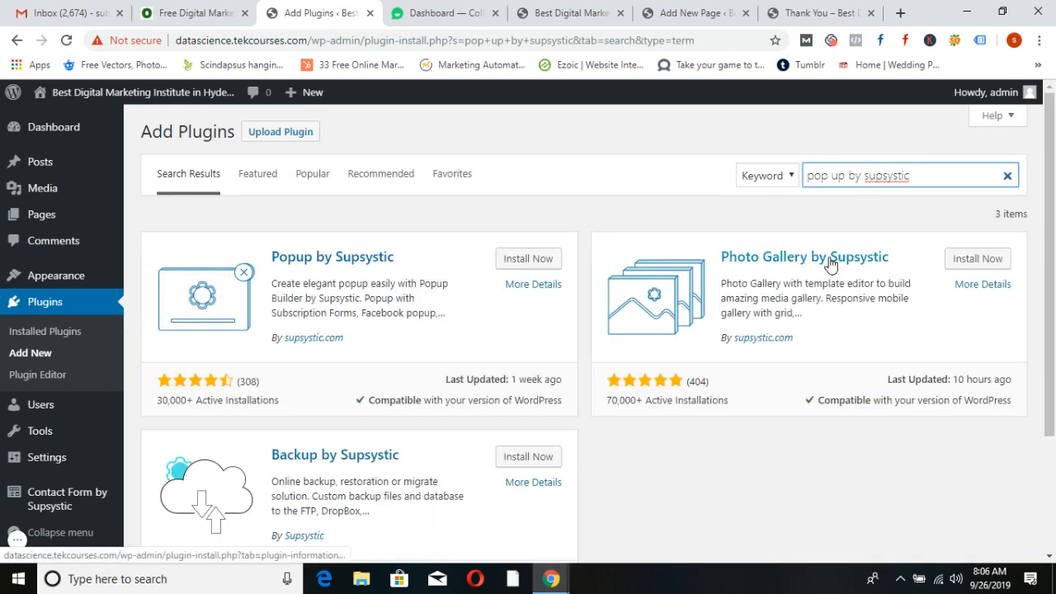
left_click(522, 260)
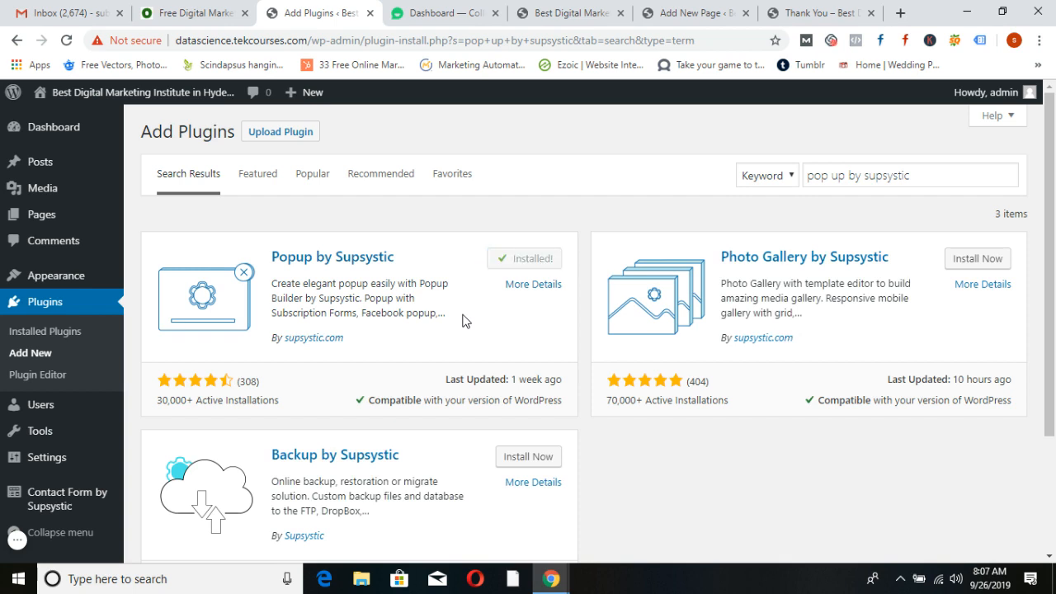
left_click(533, 262)
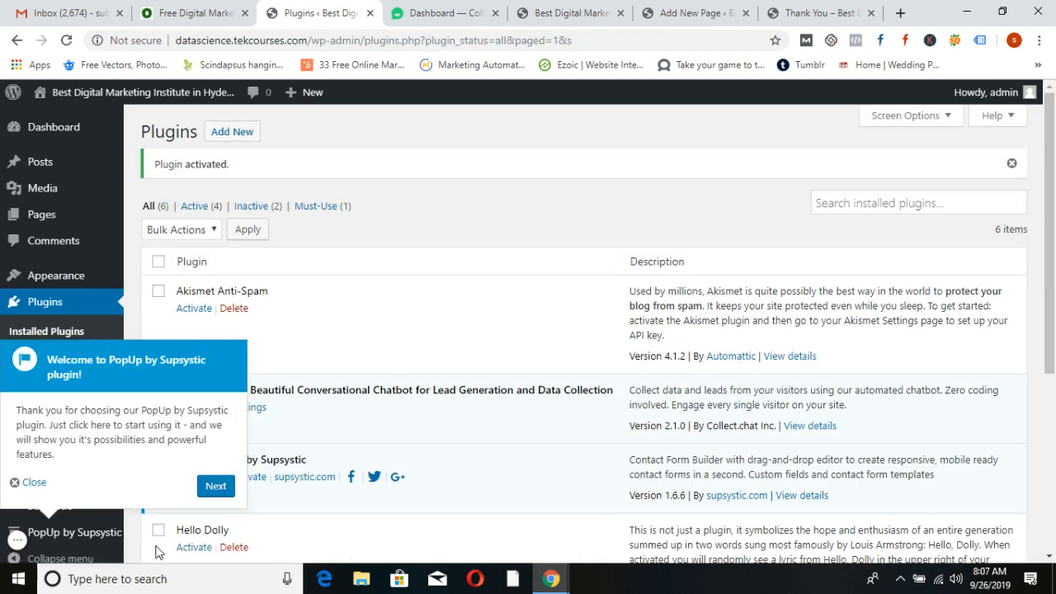
left_click(33, 483)
scroll(104, 477, "down", 2)
scroll(104, 476, "down", 1)
mouse_move(66, 513)
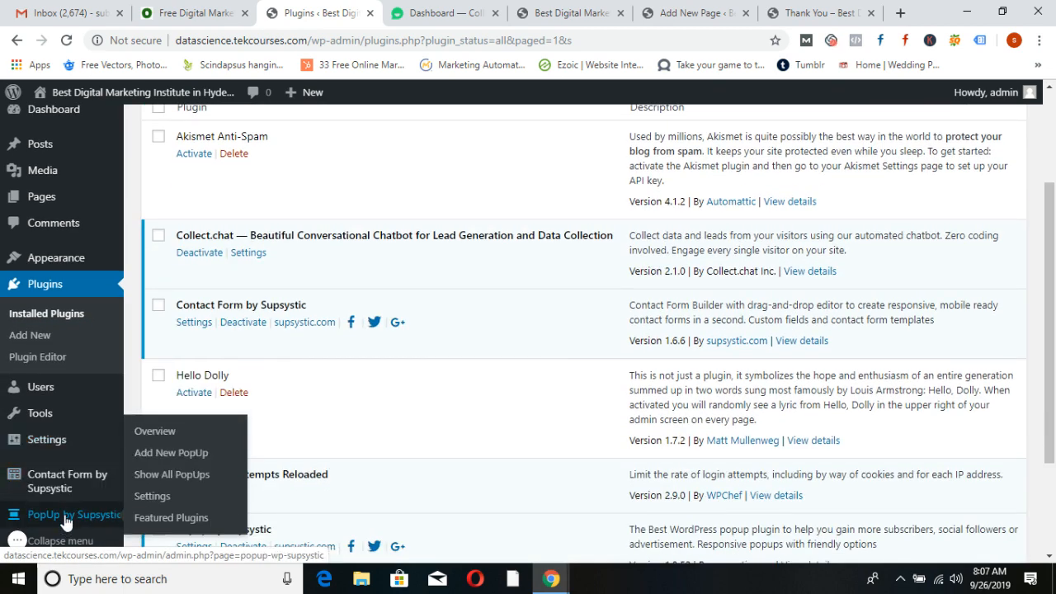
Open PopUp by Supsystic and start a new popup with Let's Start!, browsing the template options
left_click(66, 518)
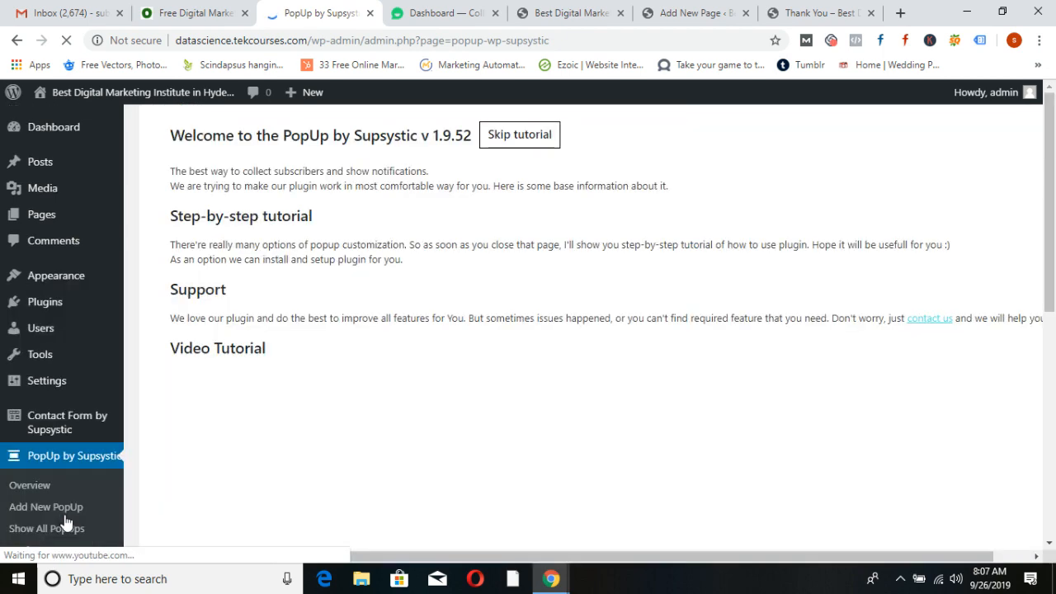
scroll(415, 434, "down", 3)
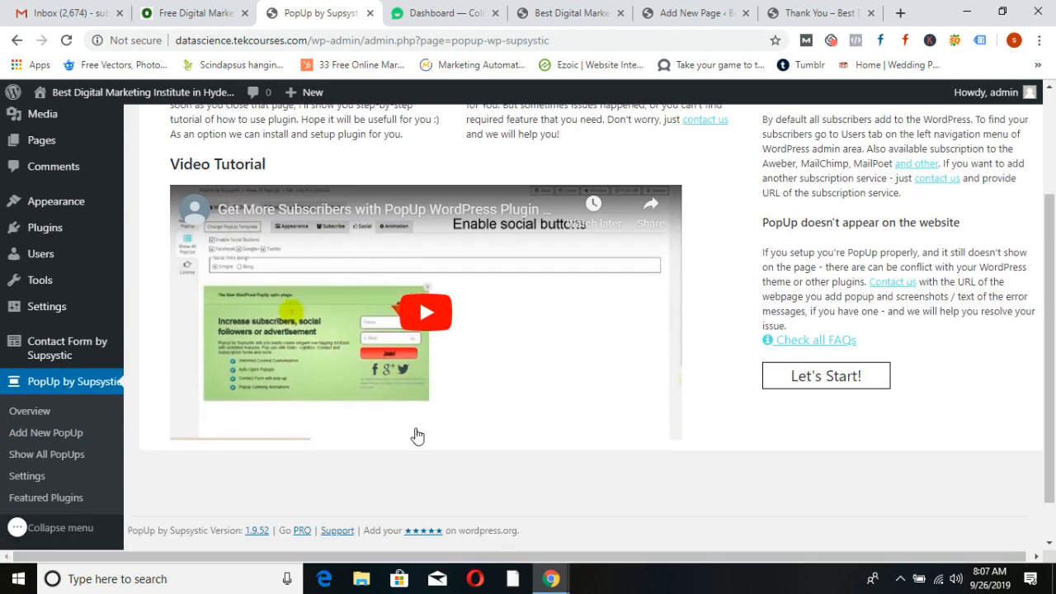
left_click(820, 384)
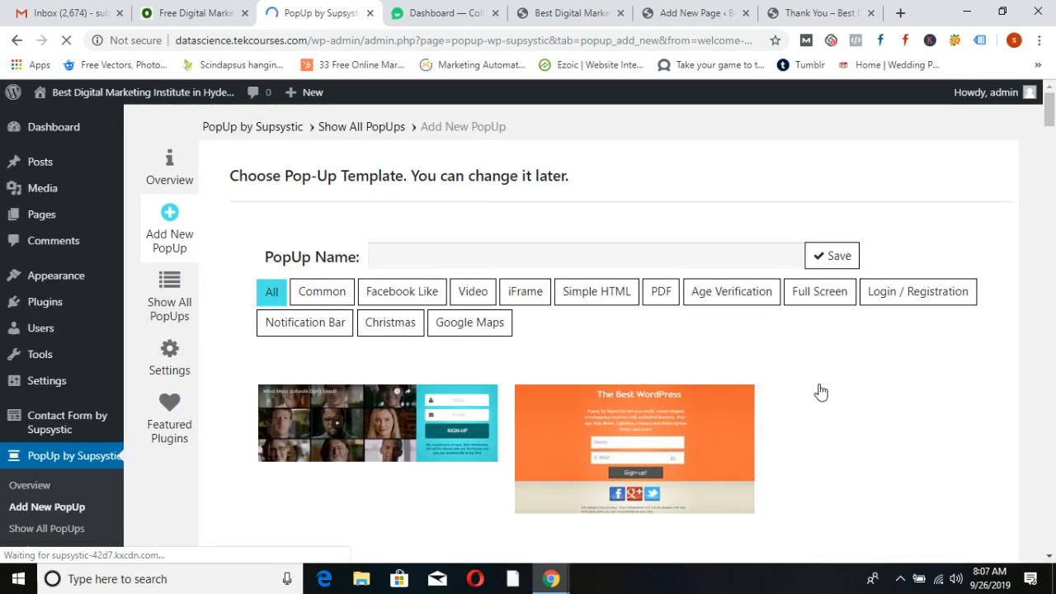
scroll(853, 448, "down", 2)
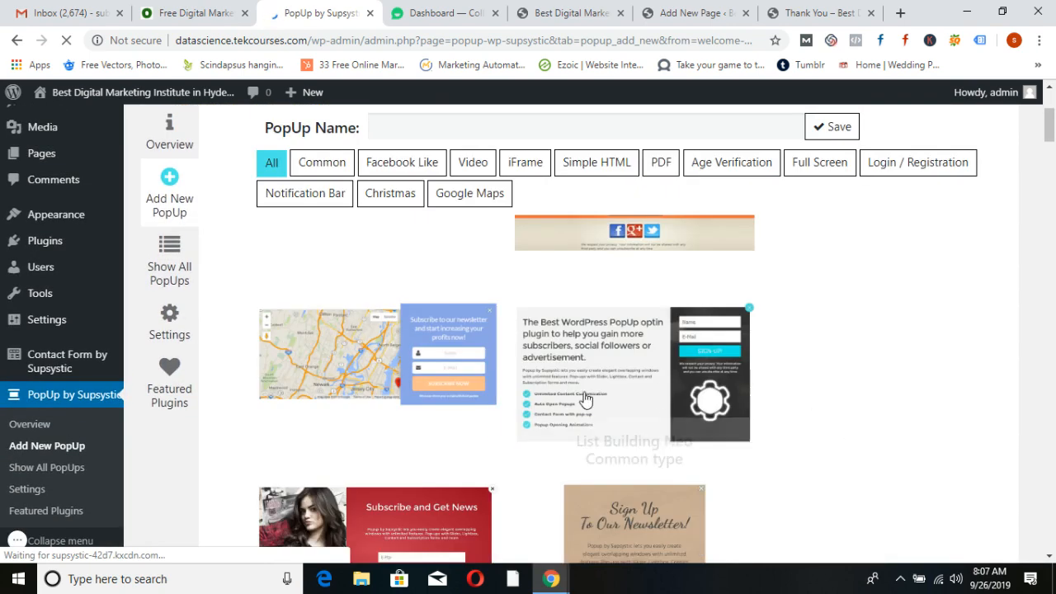
scroll(808, 436, "down", 2)
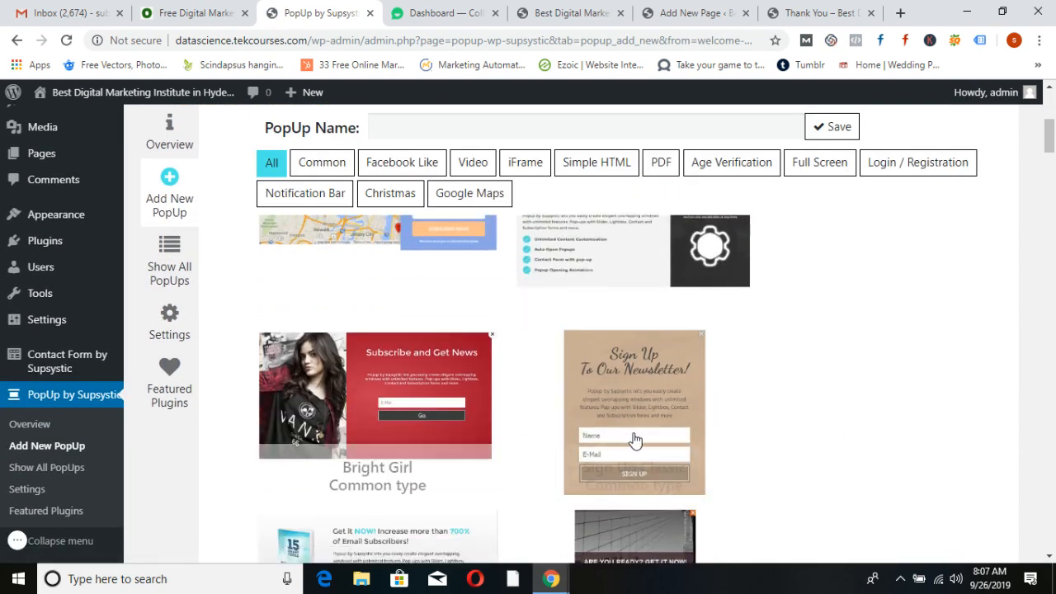
scroll(634, 440, "down", 2)
scroll(635, 442, "down", 2)
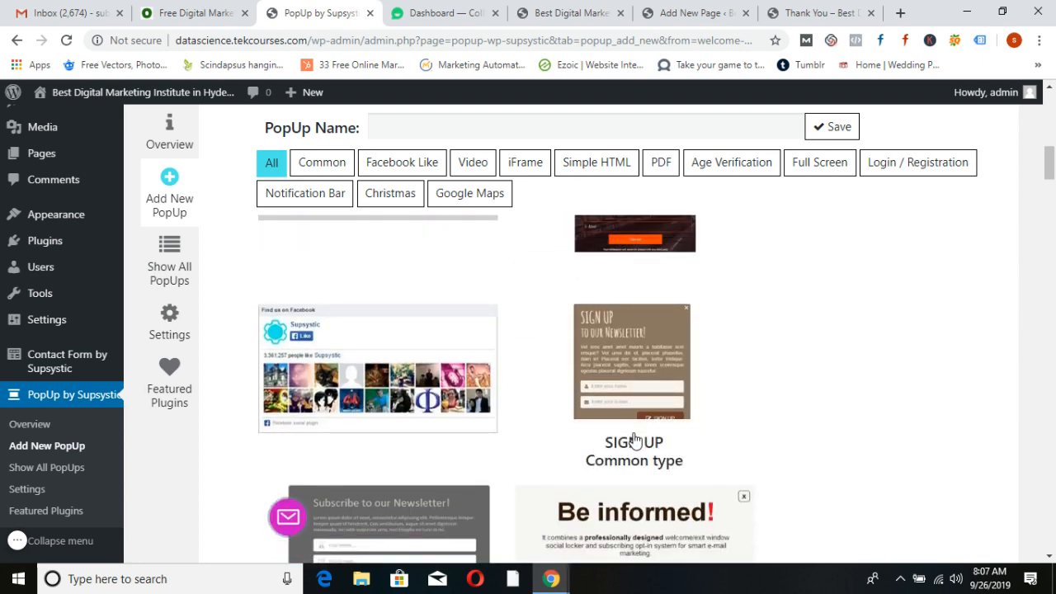
scroll(634, 440, "down", 6)
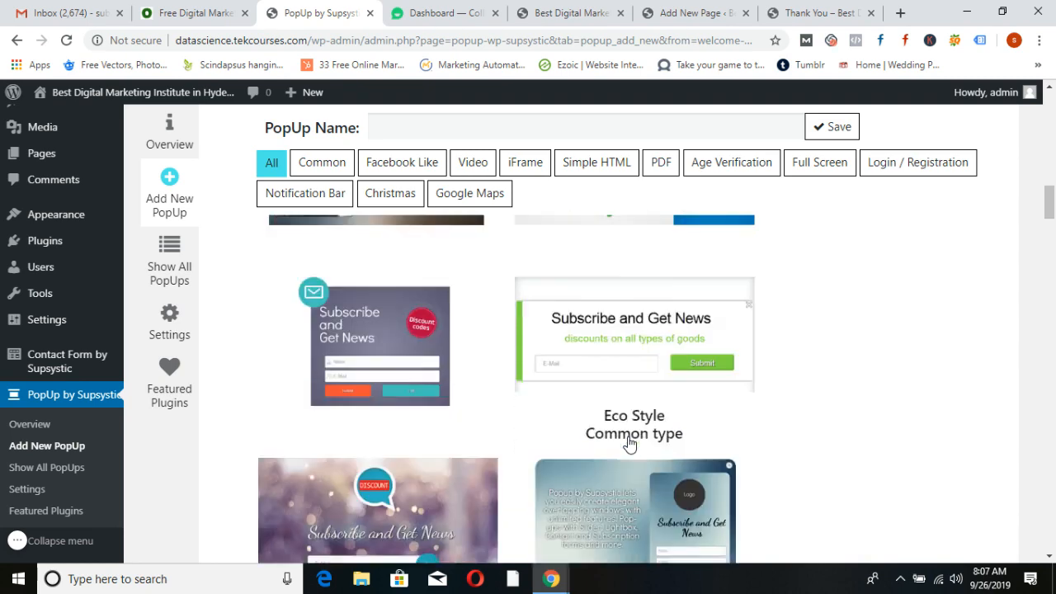
scroll(541, 478, "down", 2)
scroll(541, 478, "up", 1)
scroll(541, 478, "up", 1)
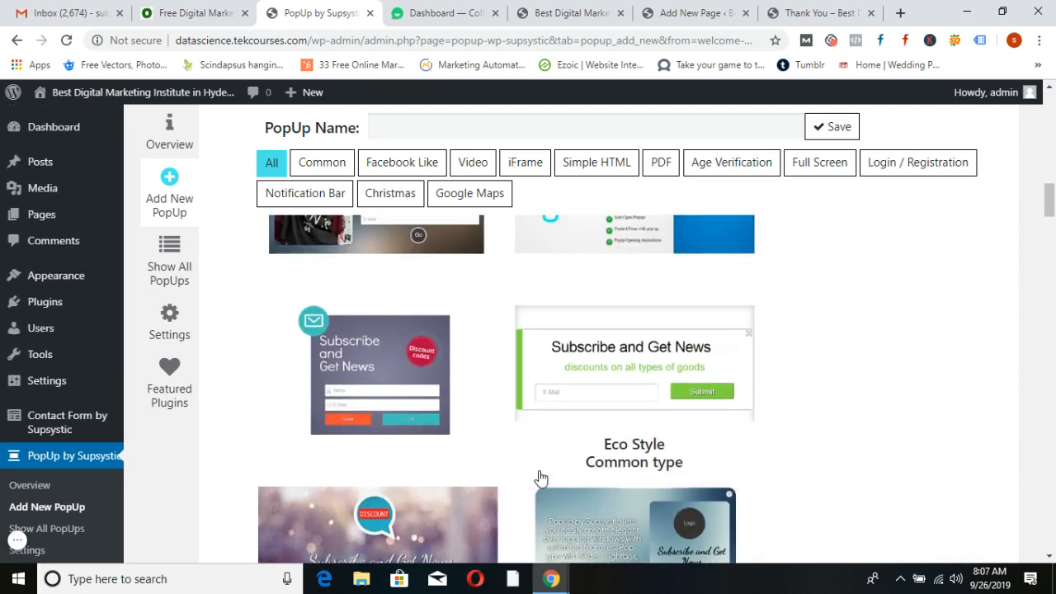
scroll(541, 478, "up", 4)
scroll(539, 478, "down", 2)
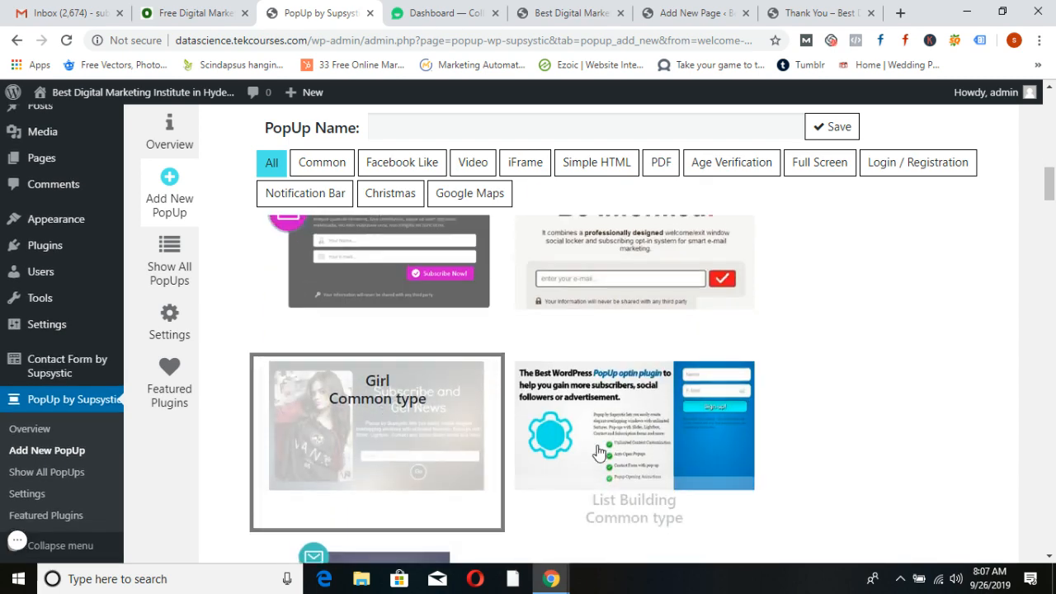
scroll(600, 453, "up", 3)
Name the new popup 'First', save it, and view the live homepage
left_click(424, 124)
left_click(388, 162)
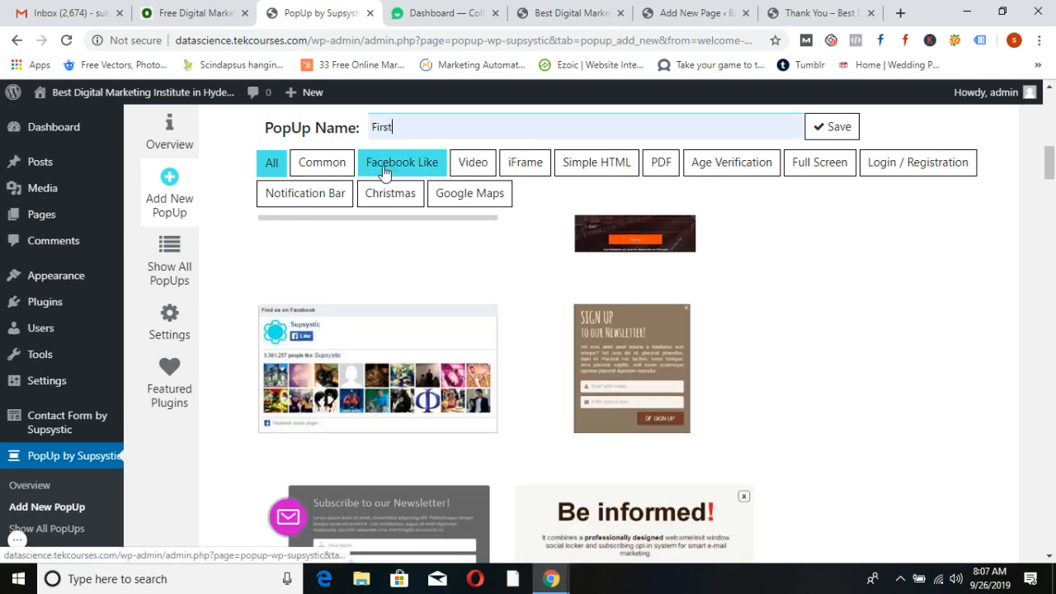
left_click(848, 128)
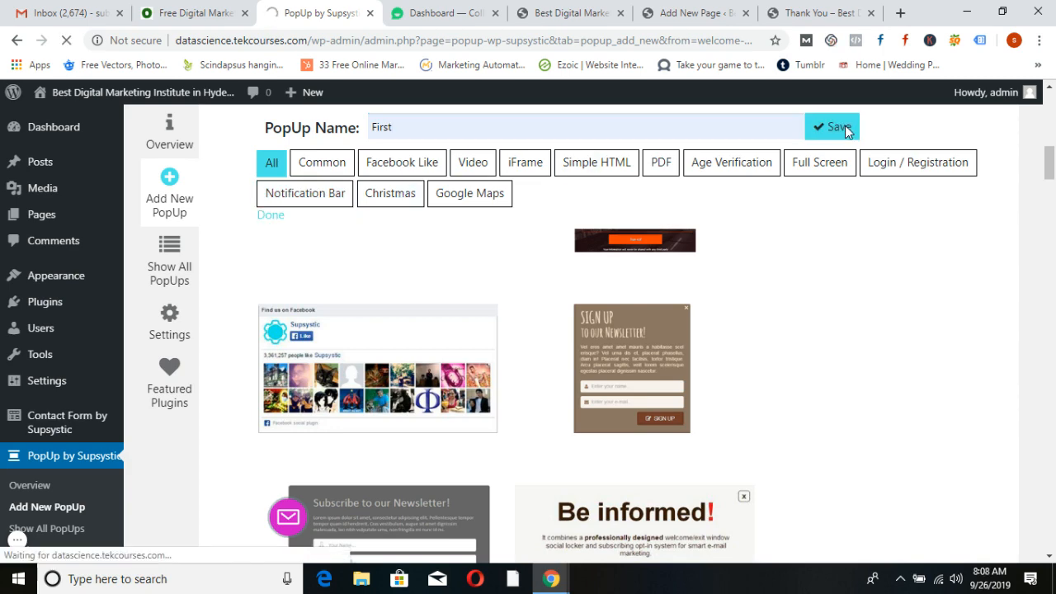
left_click(587, 12)
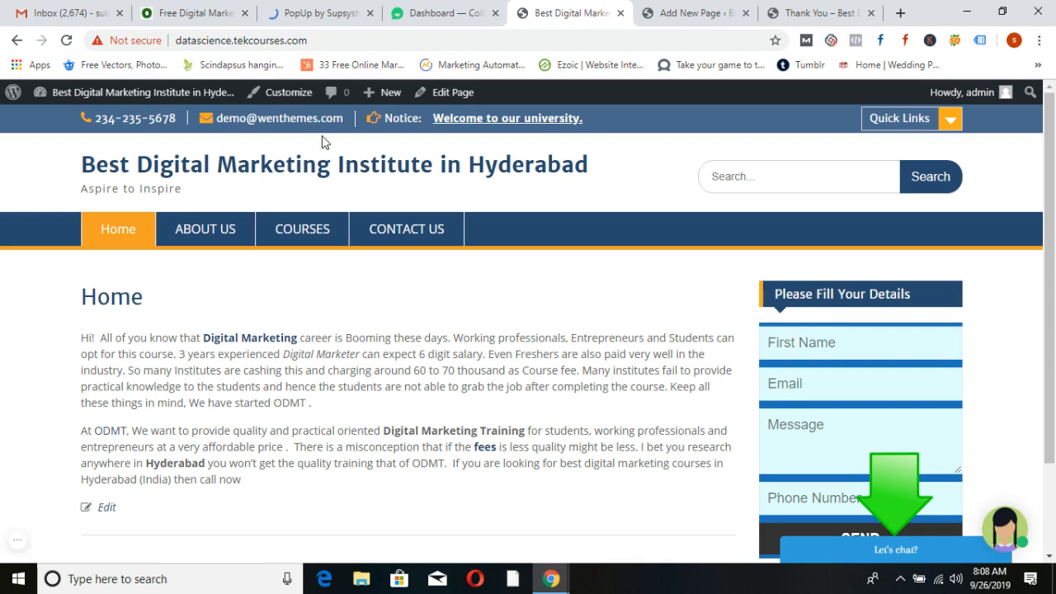
Reload the homepage, close the subscribe popup with its X, and reopen the 'First' popup editor
left_click(237, 166)
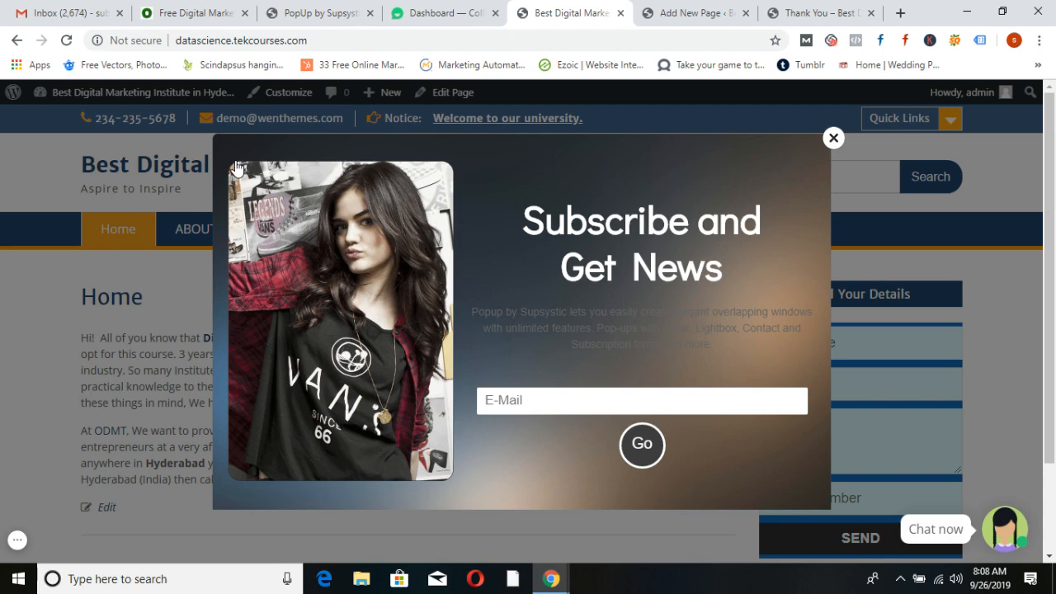
left_click(834, 137)
left_click(314, 13)
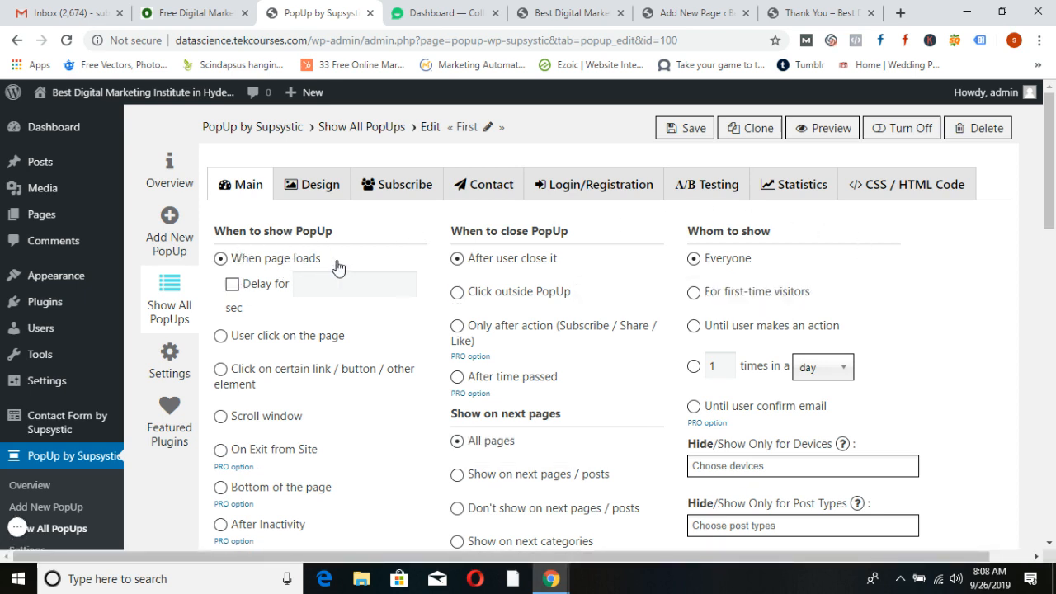
Enable 'Delay for' with 5 seconds on the 'First' popup and save
left_click(232, 284)
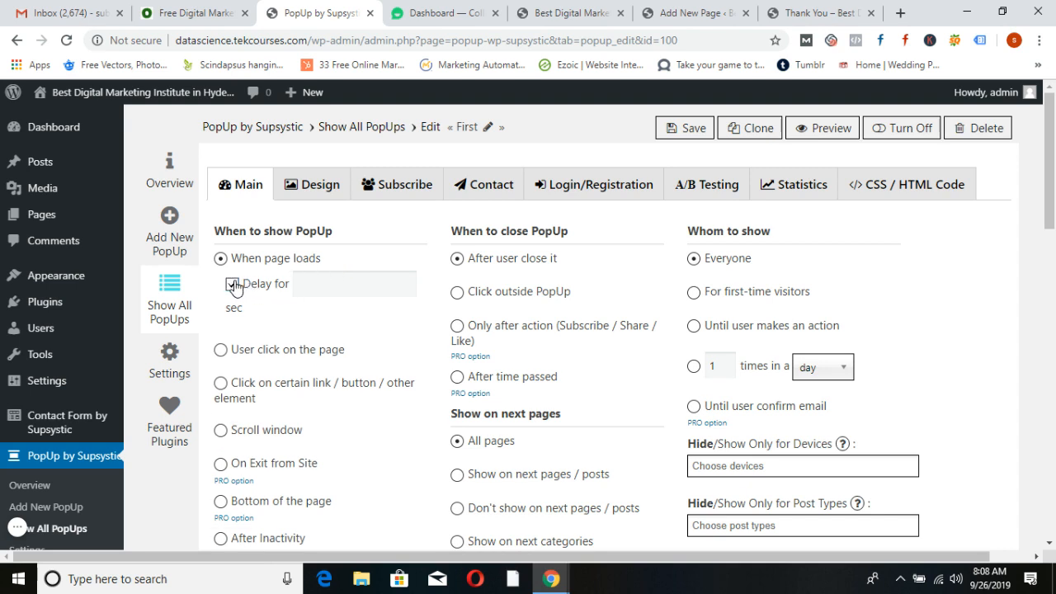
left_click(328, 281)
type("5")
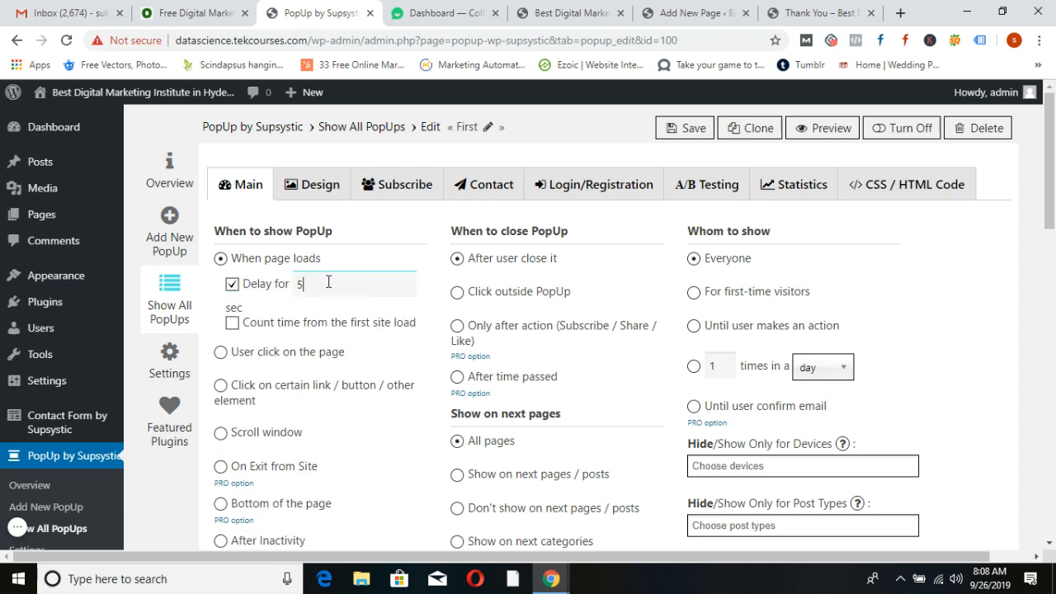
left_click(687, 129)
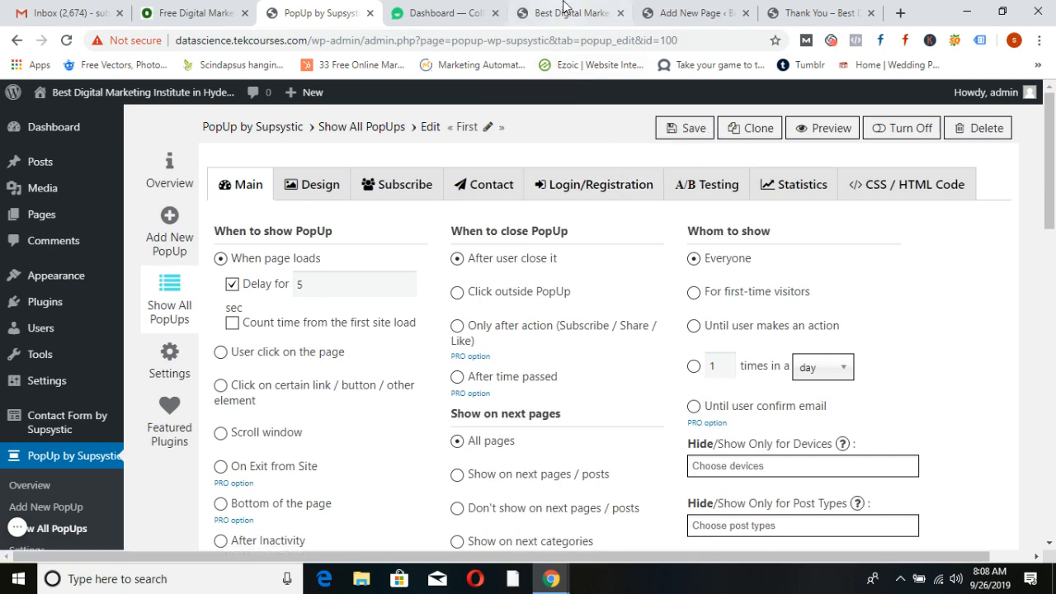
Reload the live homepage to see the delayed popup, close it, and return to the editor
left_click(554, 13)
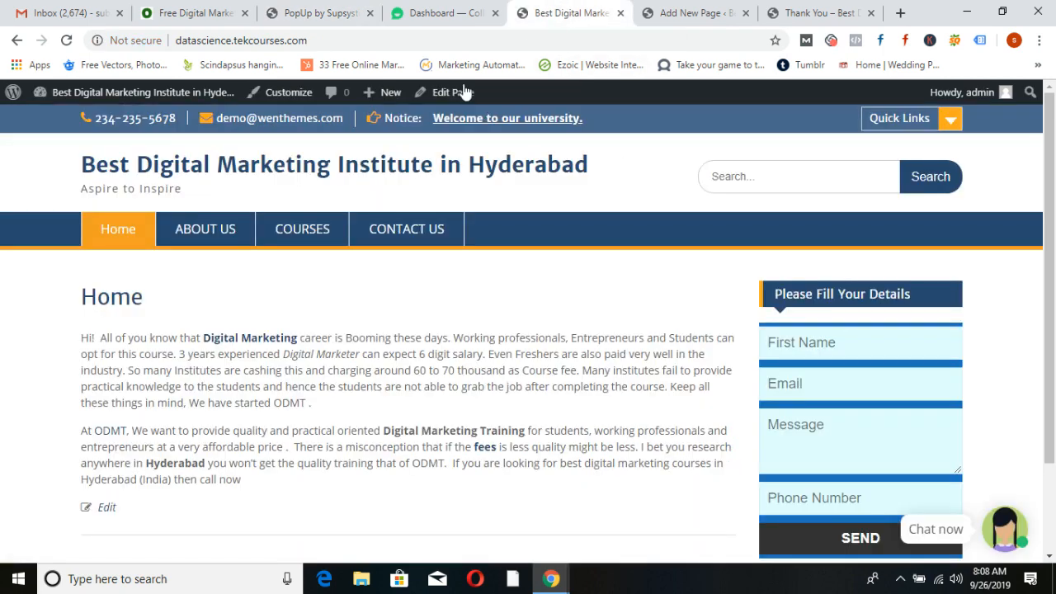
left_click(270, 173)
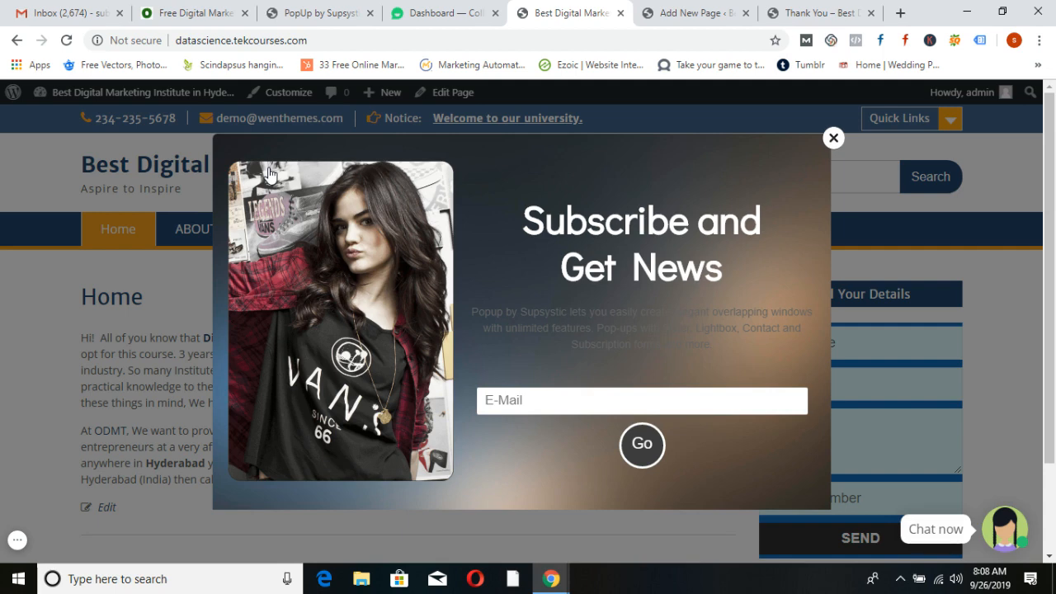
left_click(834, 138)
left_click(320, 12)
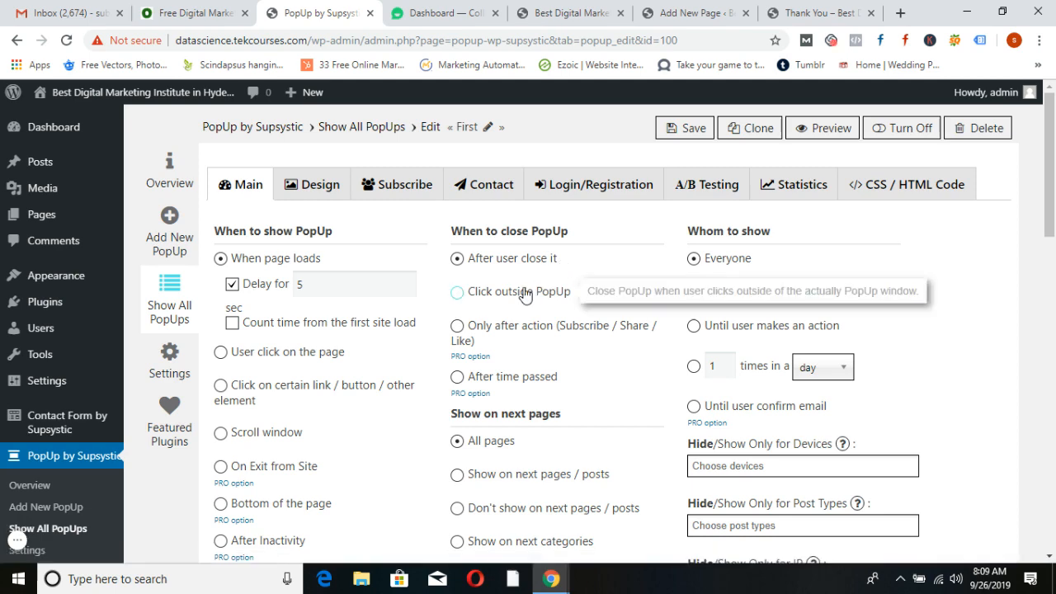
Set the popup to close on 'Click outside PopUp', save, and test closing it on the live homepage
left_click(457, 297)
left_click(572, 12)
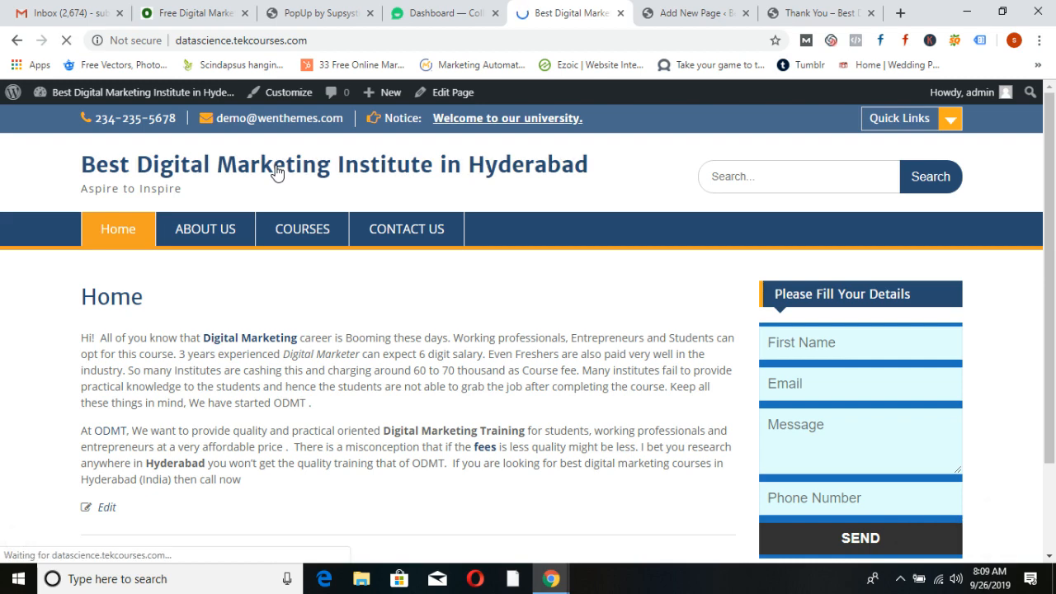
left_click(321, 9)
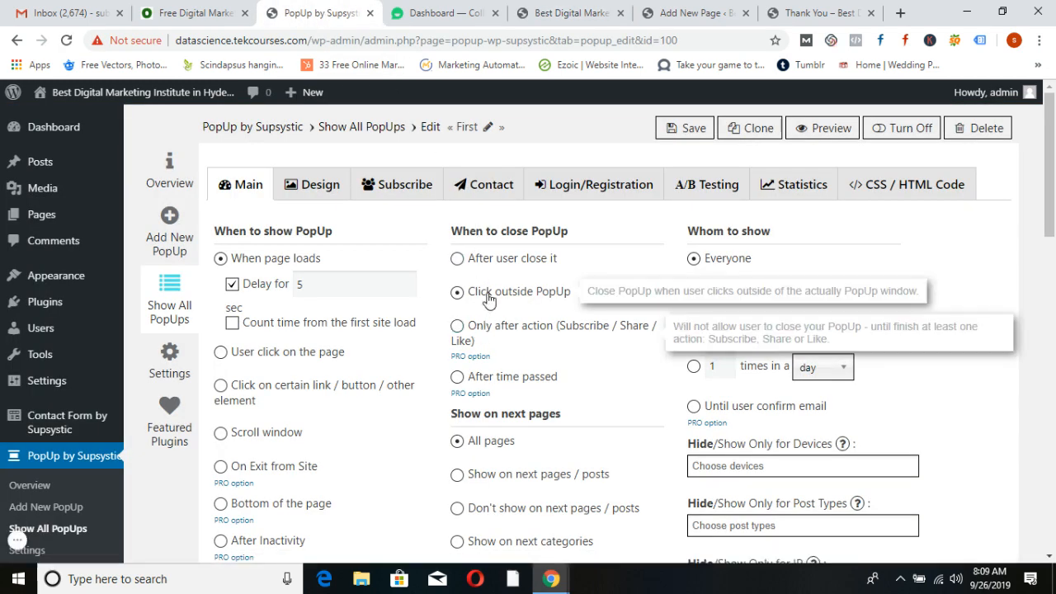
left_click(690, 132)
left_click(569, 12)
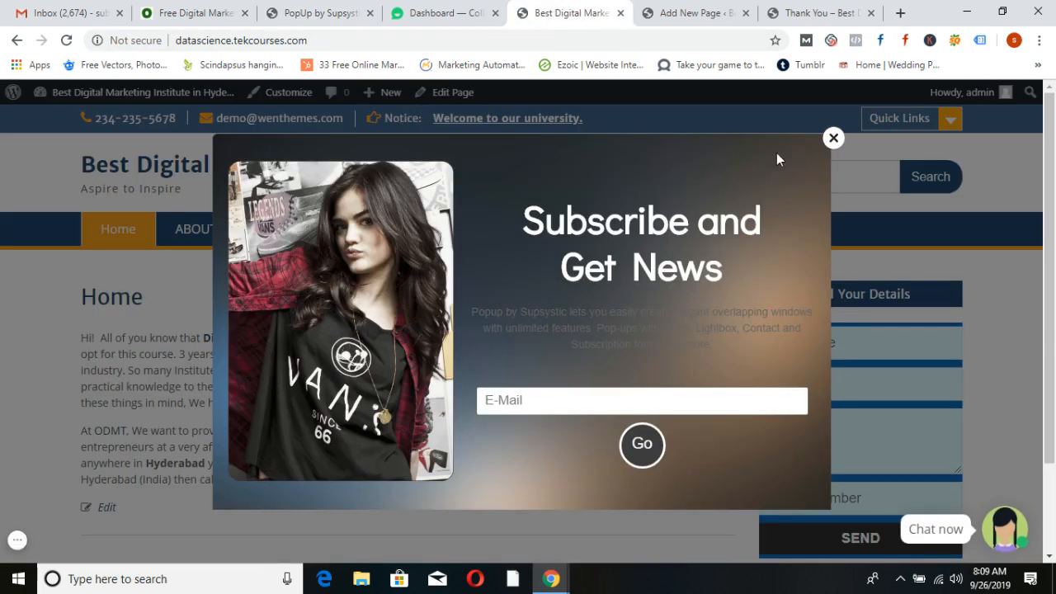
left_click(834, 138)
left_click(211, 166)
left_click(53, 151)
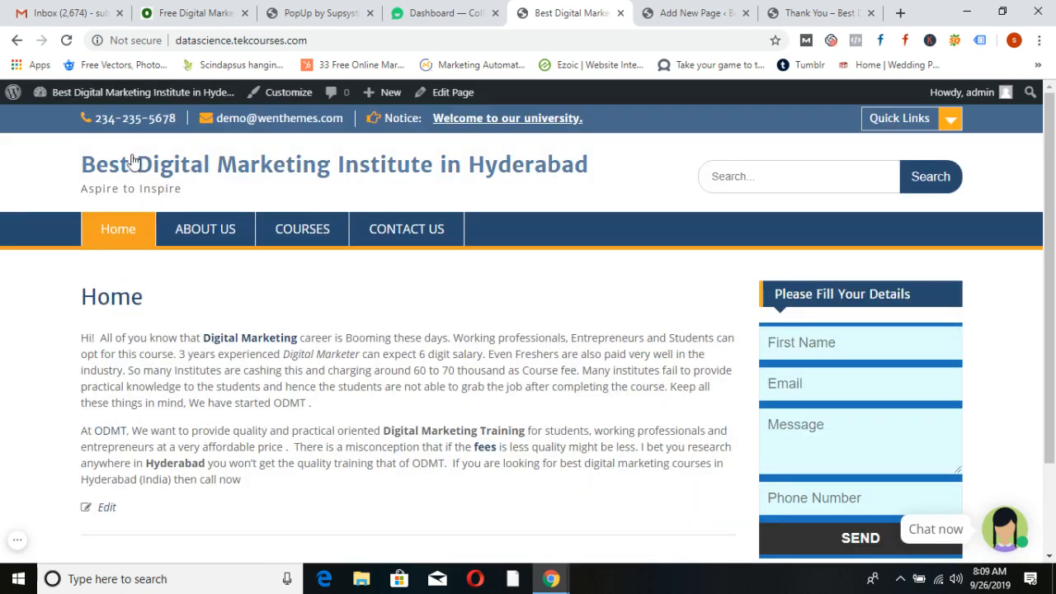
left_click(314, 12)
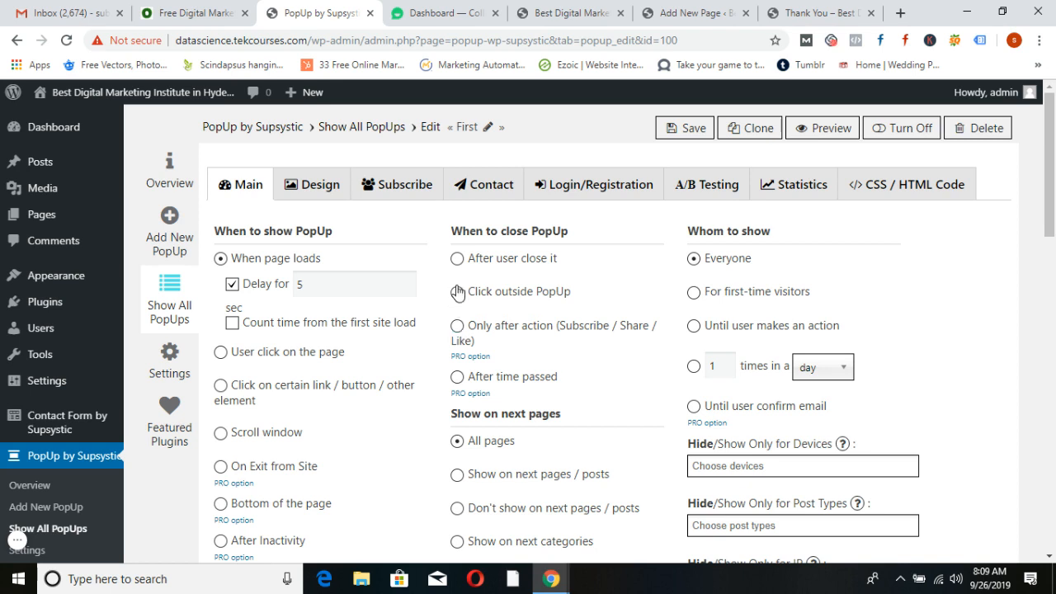
Show the popup 'Until user makes an action', remembered for 30 days, and check the live site
left_click(458, 293)
left_click(701, 330)
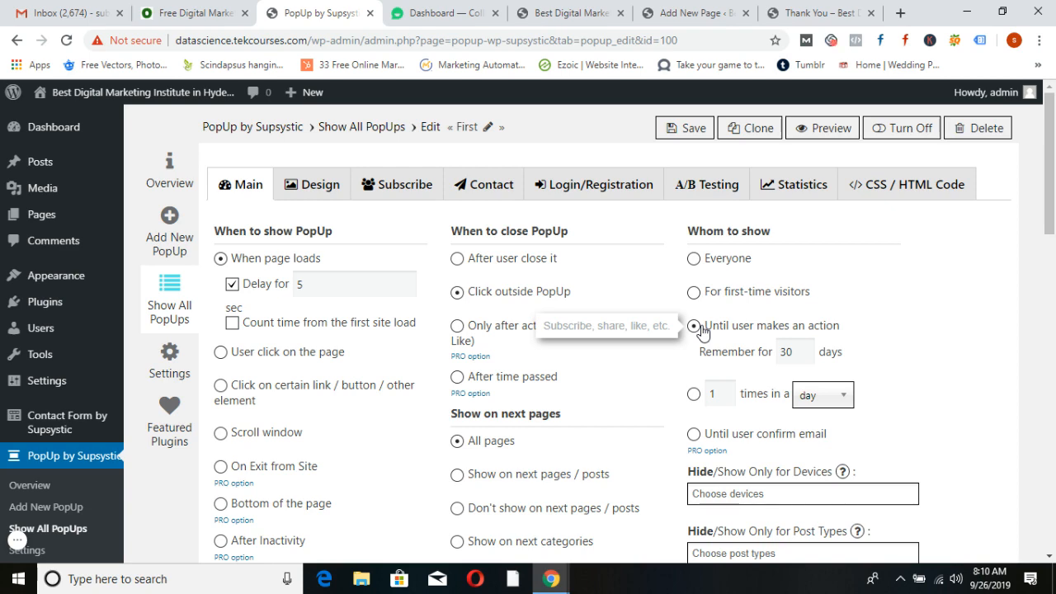
left_click(590, 6)
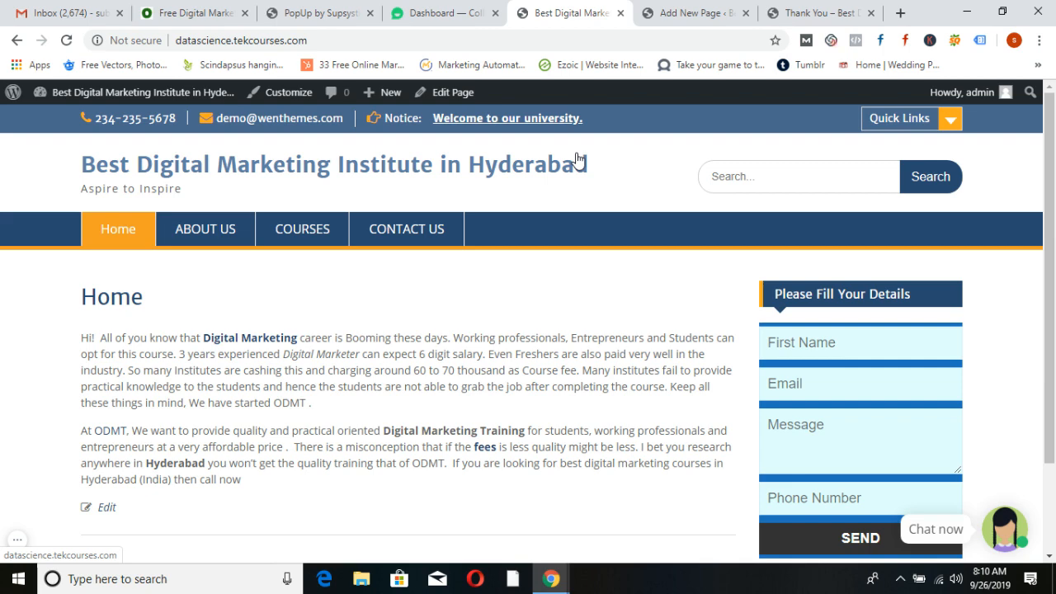
left_click(346, 12)
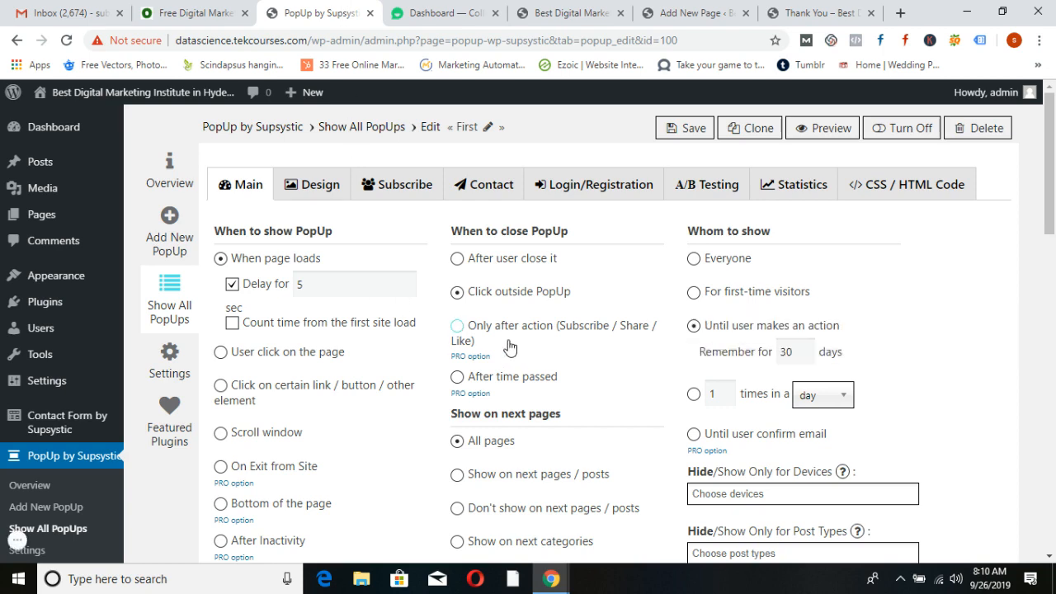
scroll(371, 396, "down", 1)
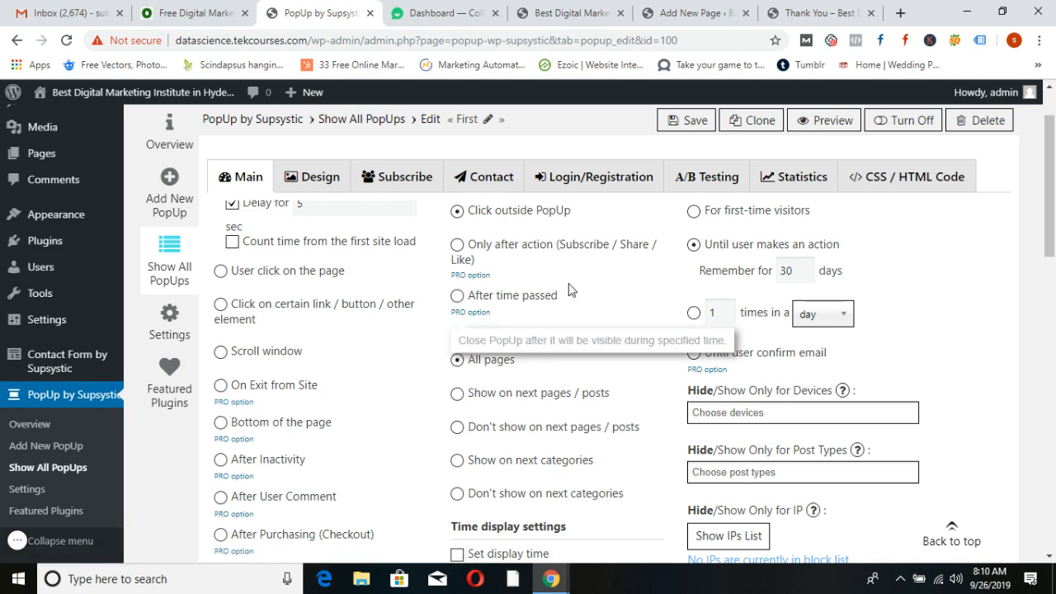
scroll(569, 297, "up", 2)
left_click(551, 14)
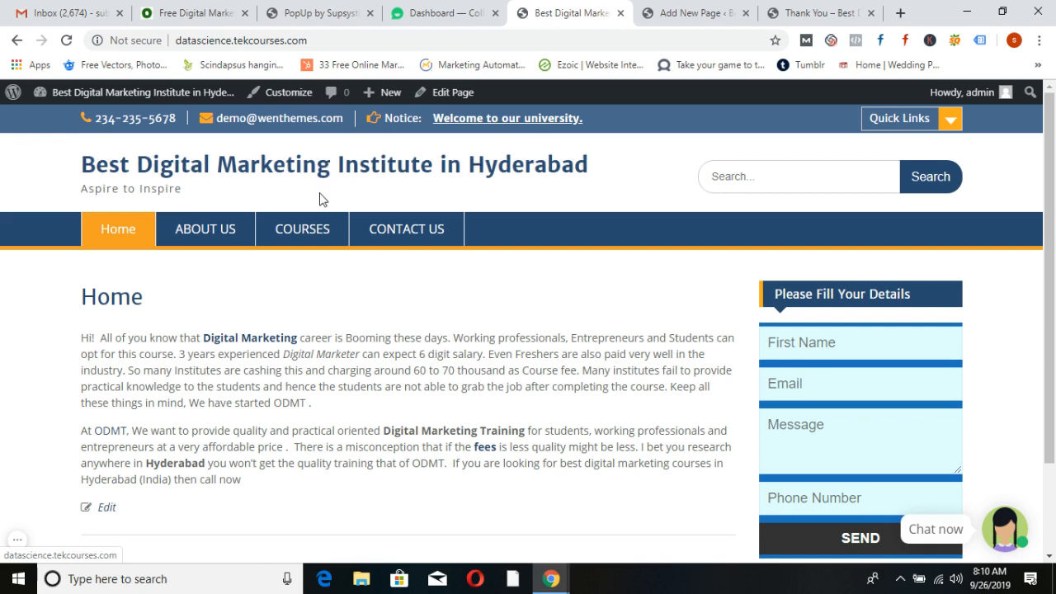
View the odmt.in page's social share icons, then go to the WordPress installed Plugins list
left_click(230, 15)
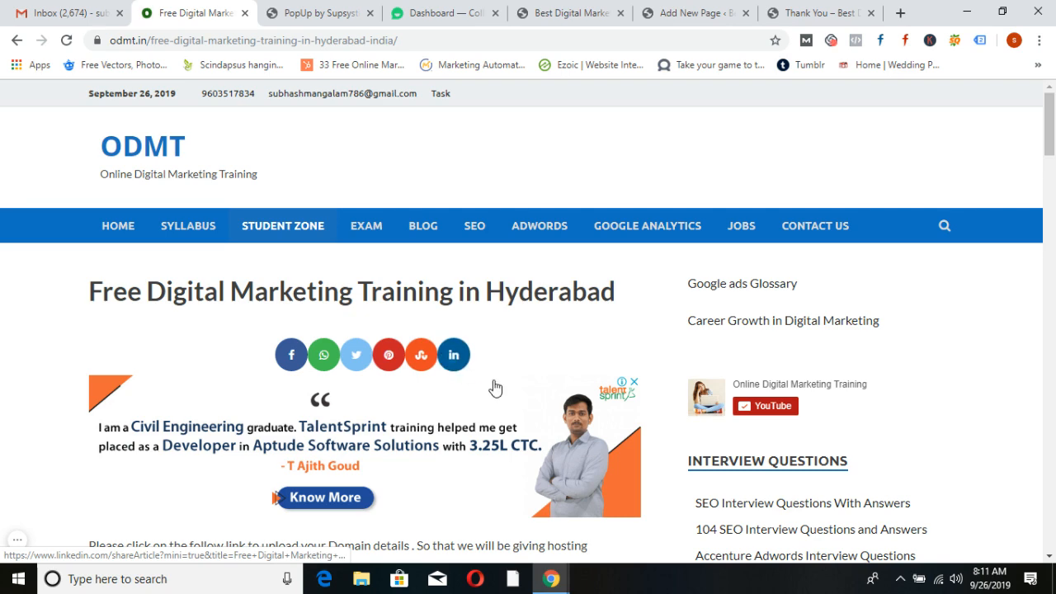
scroll(496, 388, "down", 1)
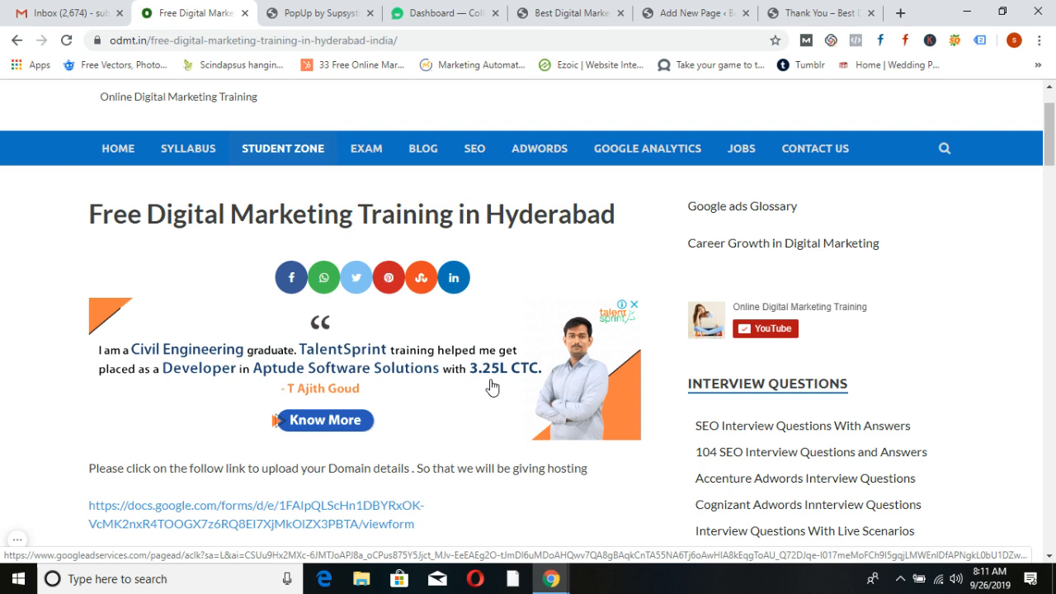
left_click(296, 13)
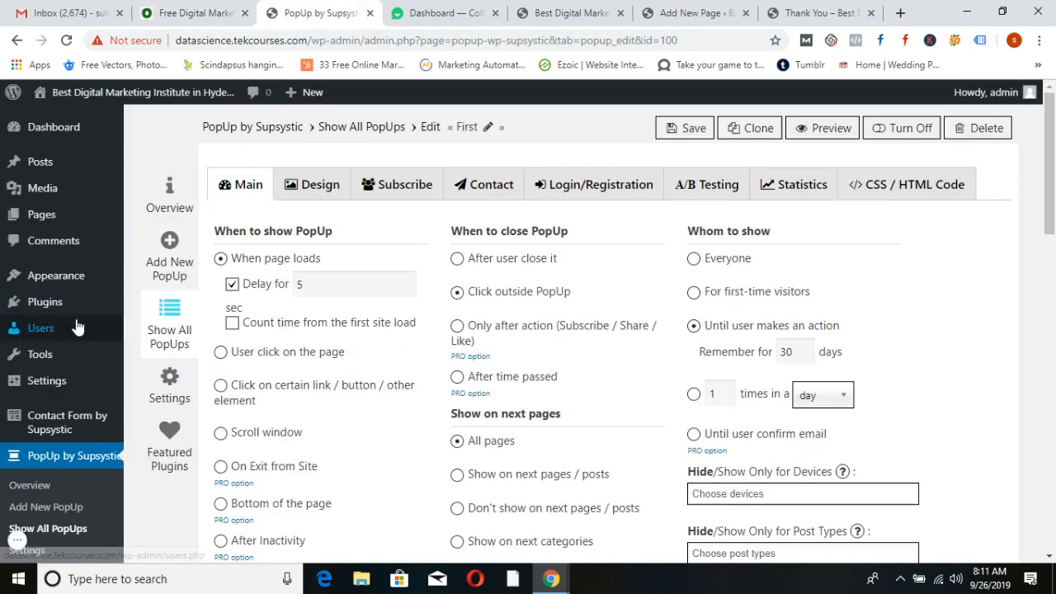
scroll(81, 326, "down", 2)
scroll(90, 337, "up", 1)
left_click(53, 308)
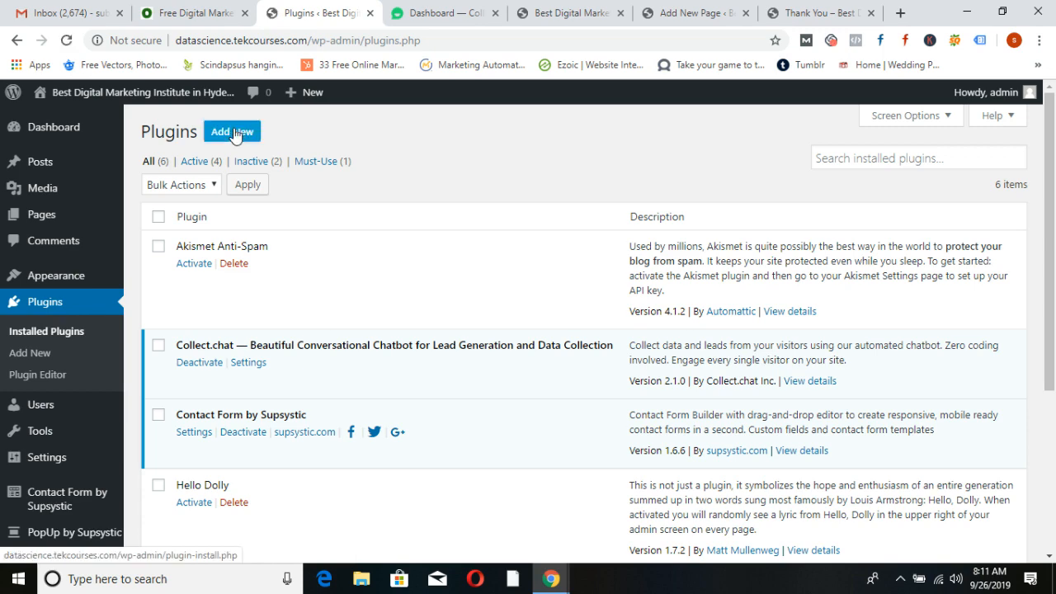
Search 'social share buttons by supsyst', then install and activate Social Share Buttons by Supsystic
left_click(233, 132)
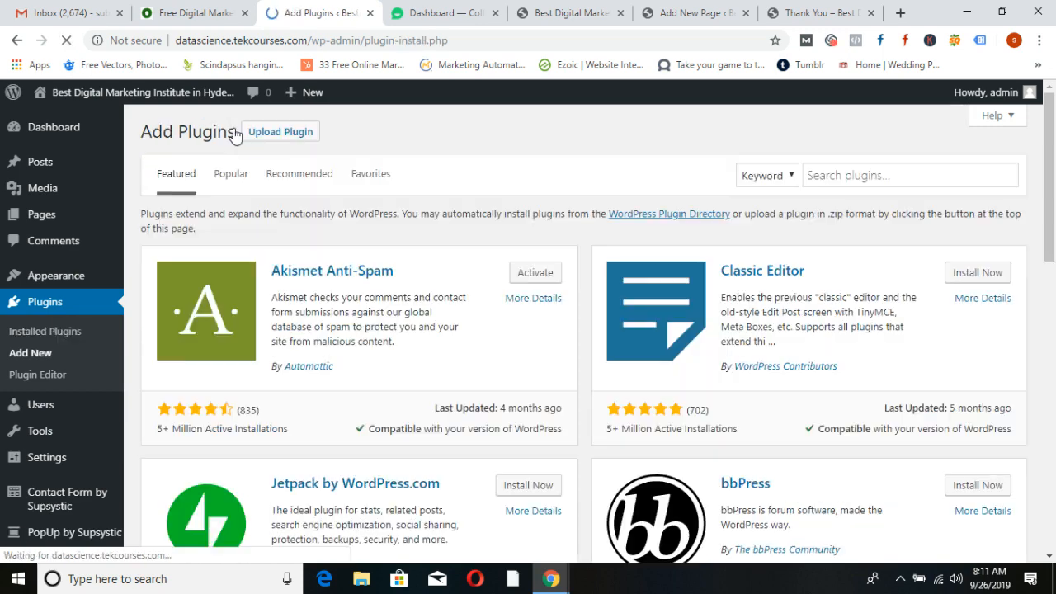
left_click(901, 178)
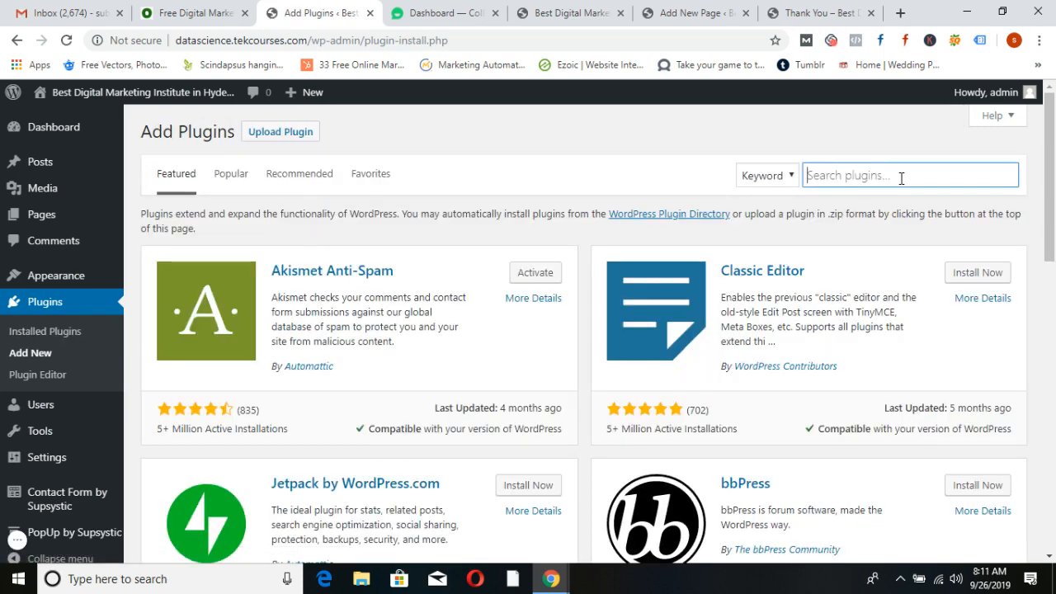
type("social share")
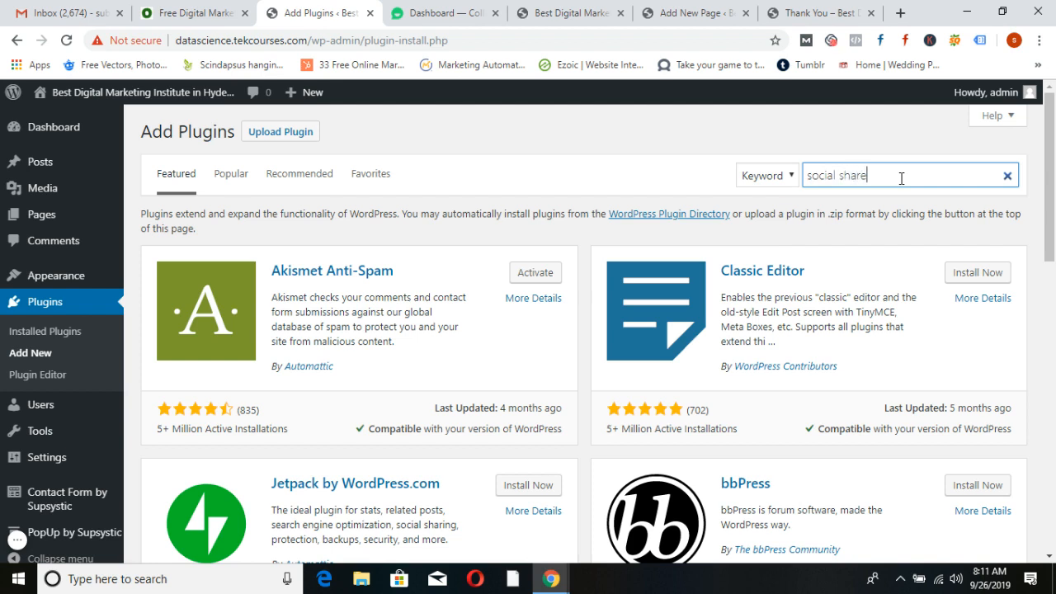
type(" buttons")
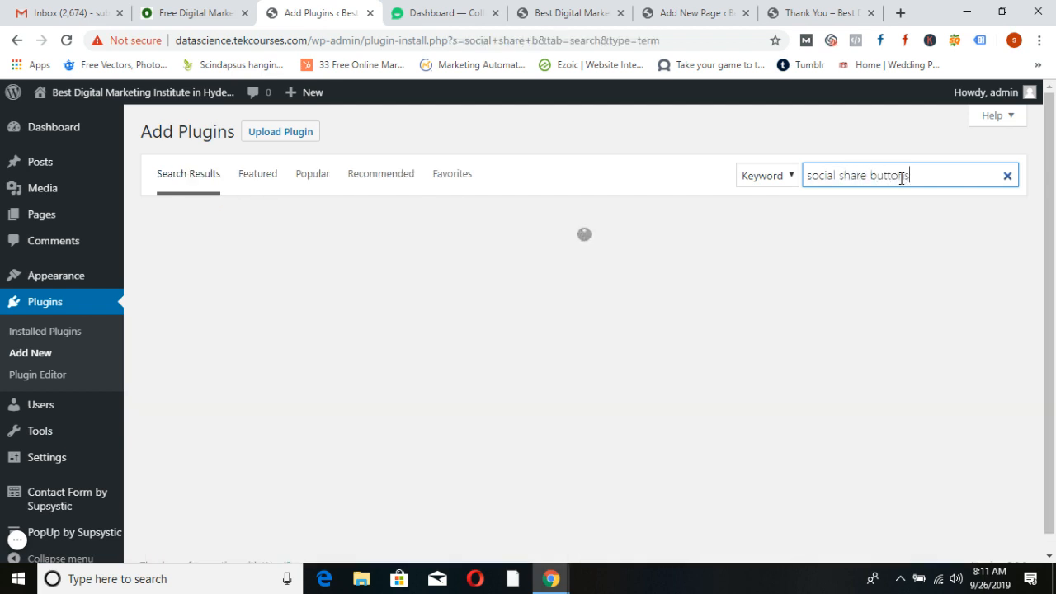
type(" by supsystic")
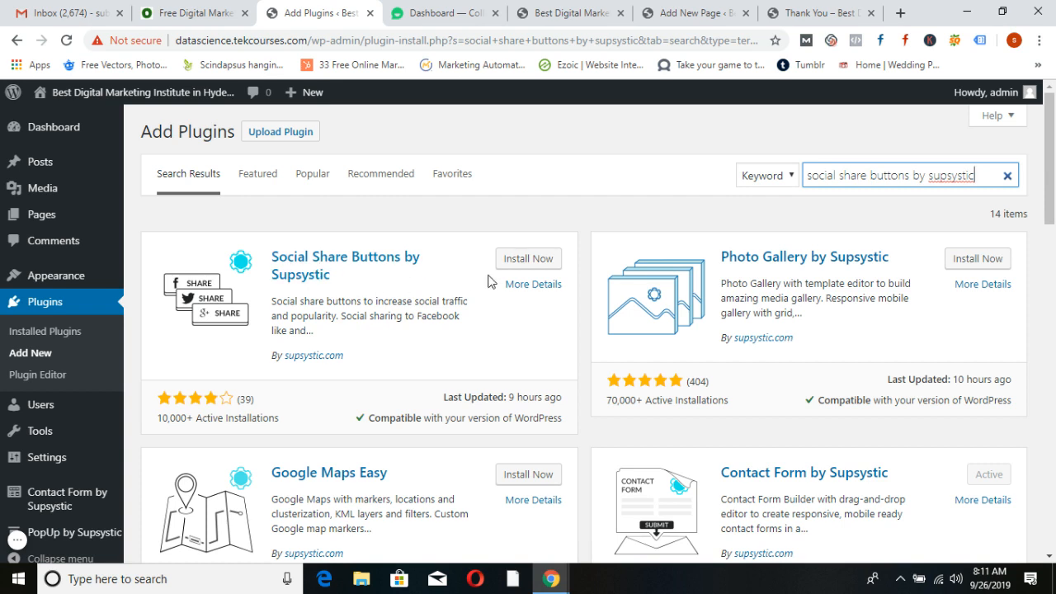
left_click(520, 260)
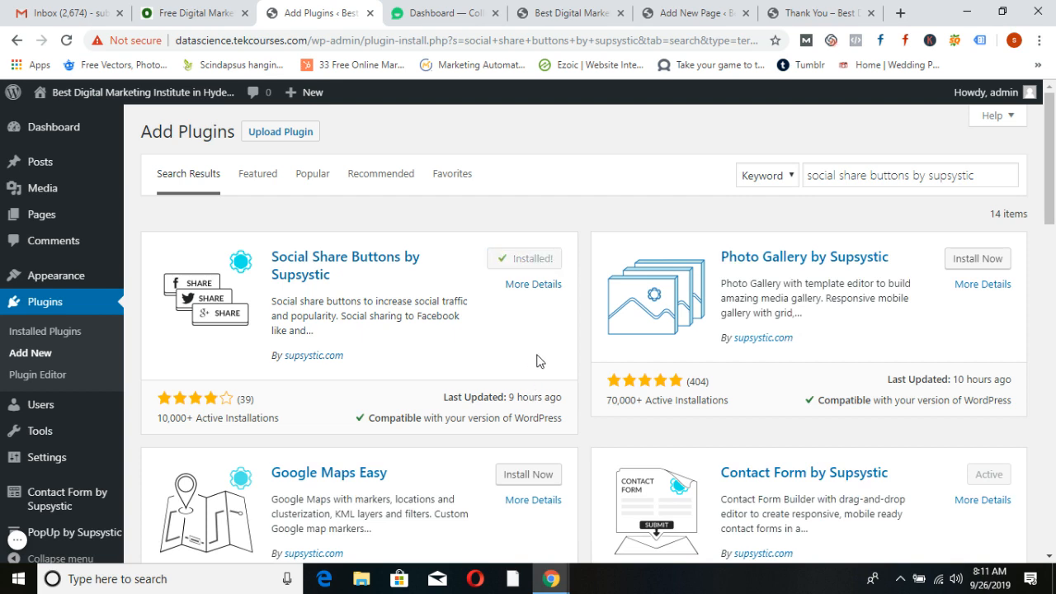
left_click(546, 263)
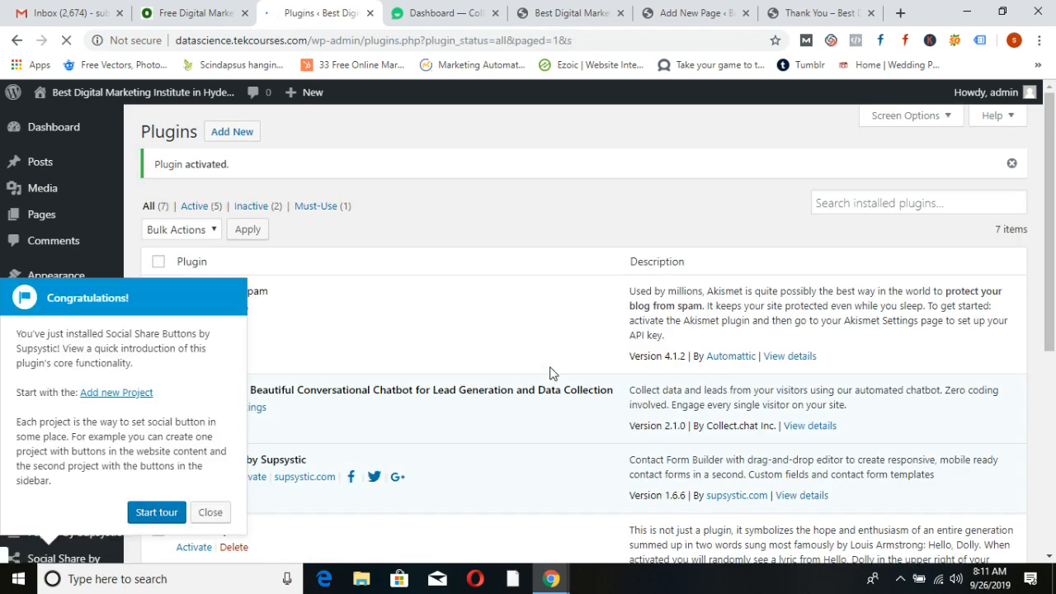
Dismiss the welcome tour and start a new Social Share project named 'first'
left_click(209, 513)
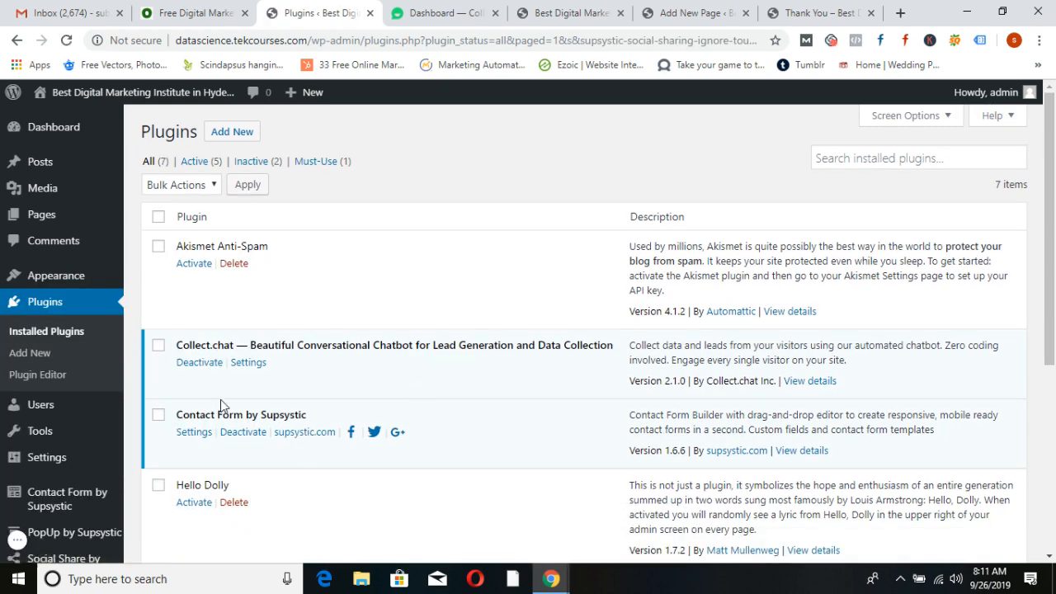
scroll(36, 405, "down", 1)
scroll(36, 406, "down", 4)
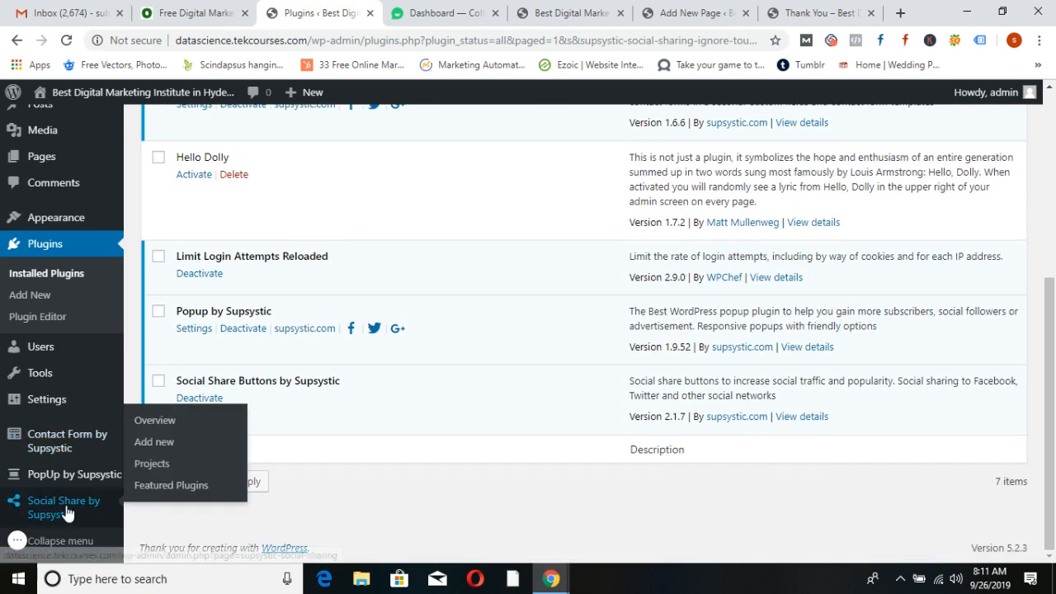
left_click(62, 508)
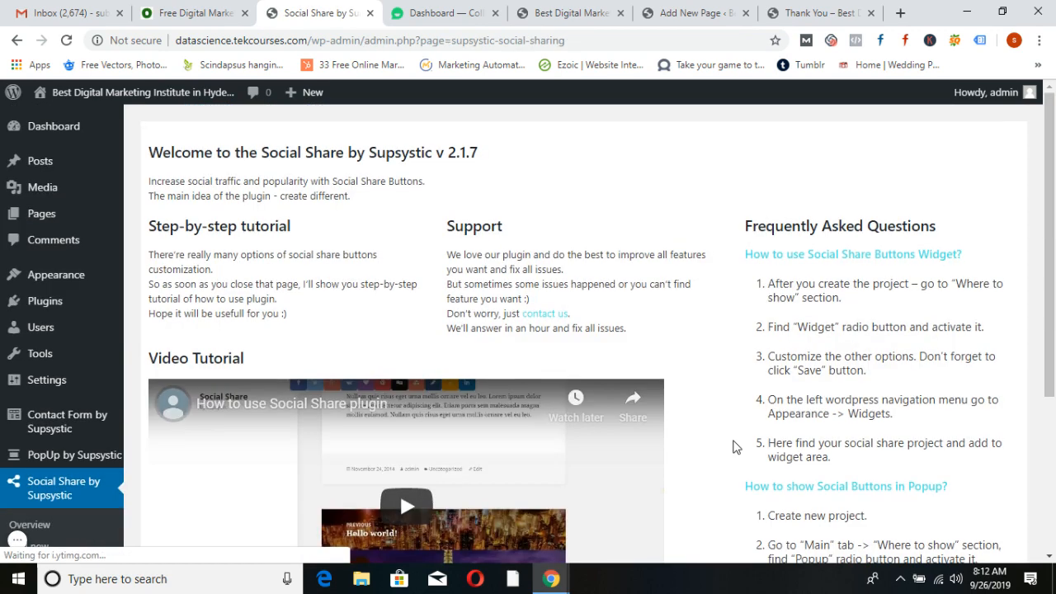
scroll(761, 458, "down", 3)
left_click(788, 474)
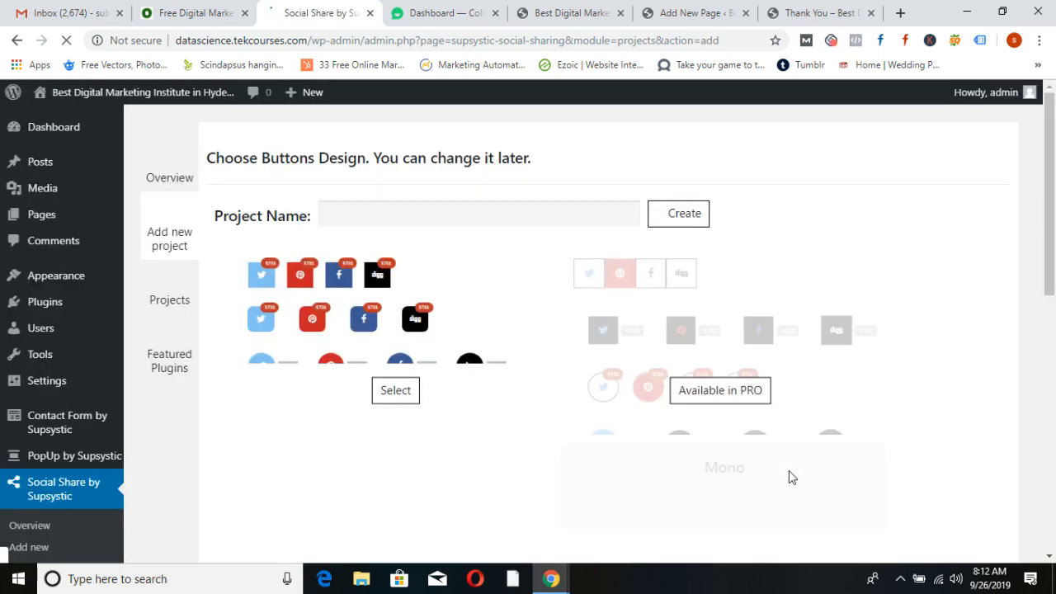
left_click(437, 214)
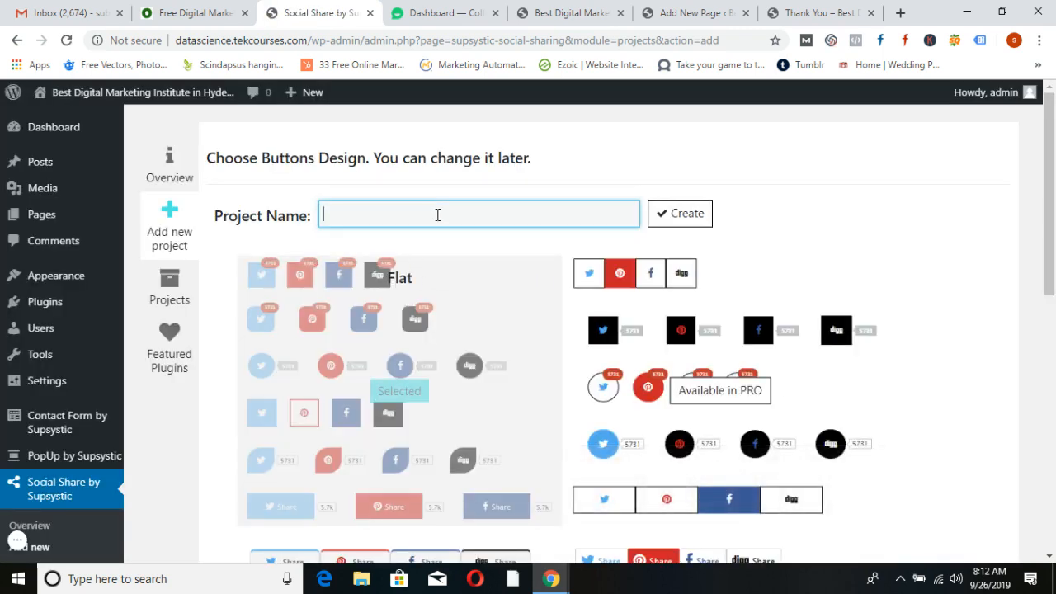
type("first")
Choose the square button design with Facebook, Twitter, Pinterest and LinkedIn, and create the project
scroll(594, 245, "down", 3)
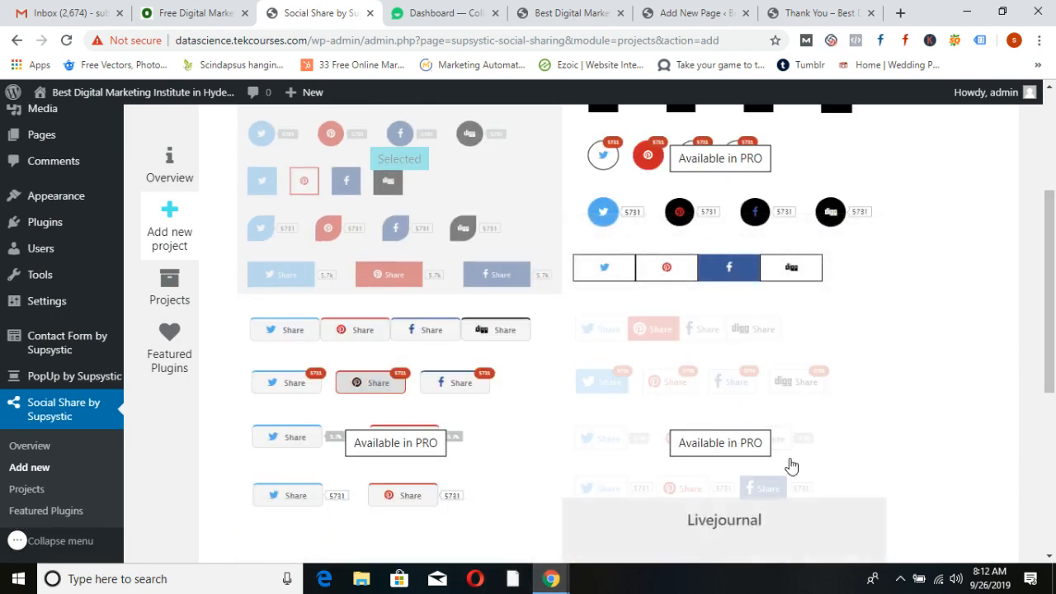
scroll(791, 468, "up", 3)
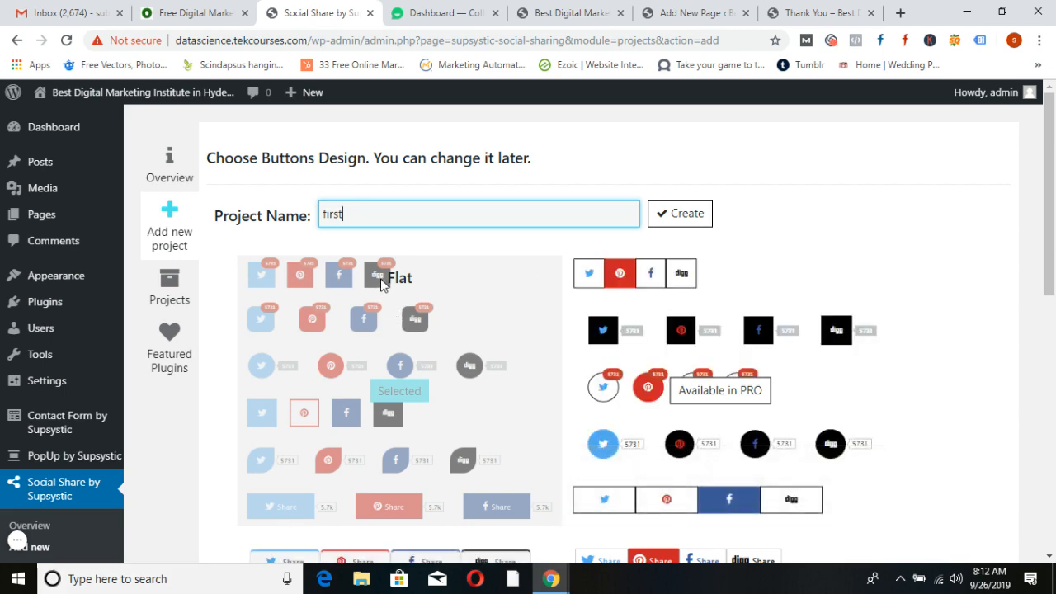
scroll(415, 441, "down", 2)
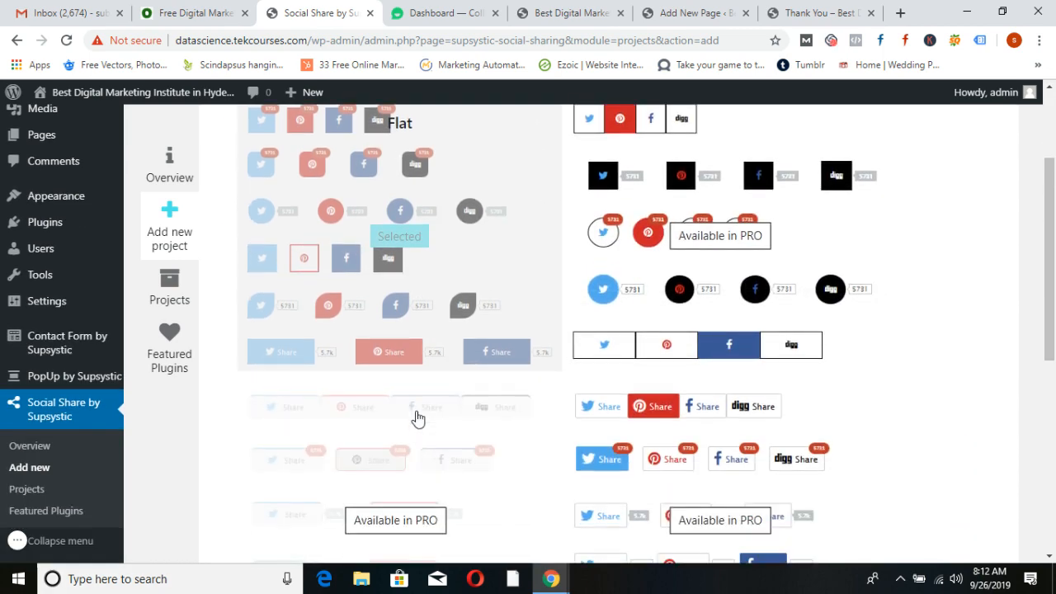
scroll(431, 397, "up", 2)
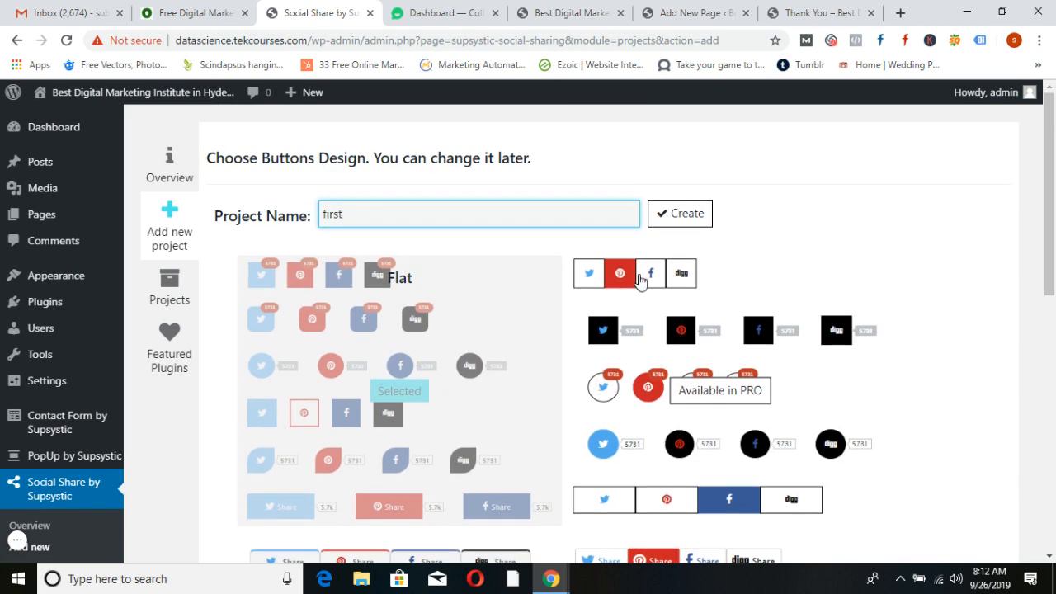
left_click(676, 216)
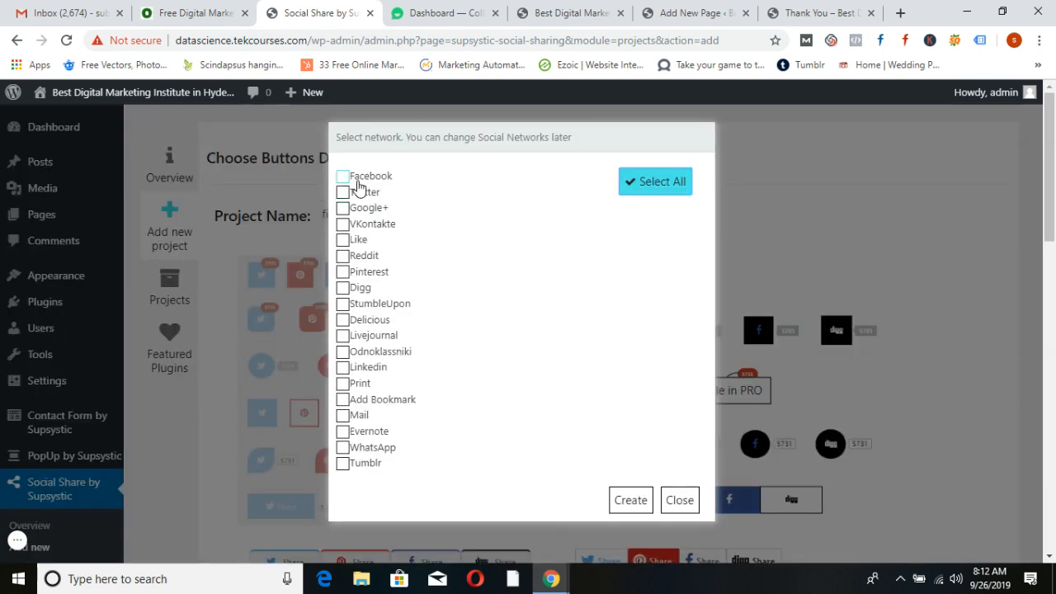
left_click(345, 177)
left_click(343, 193)
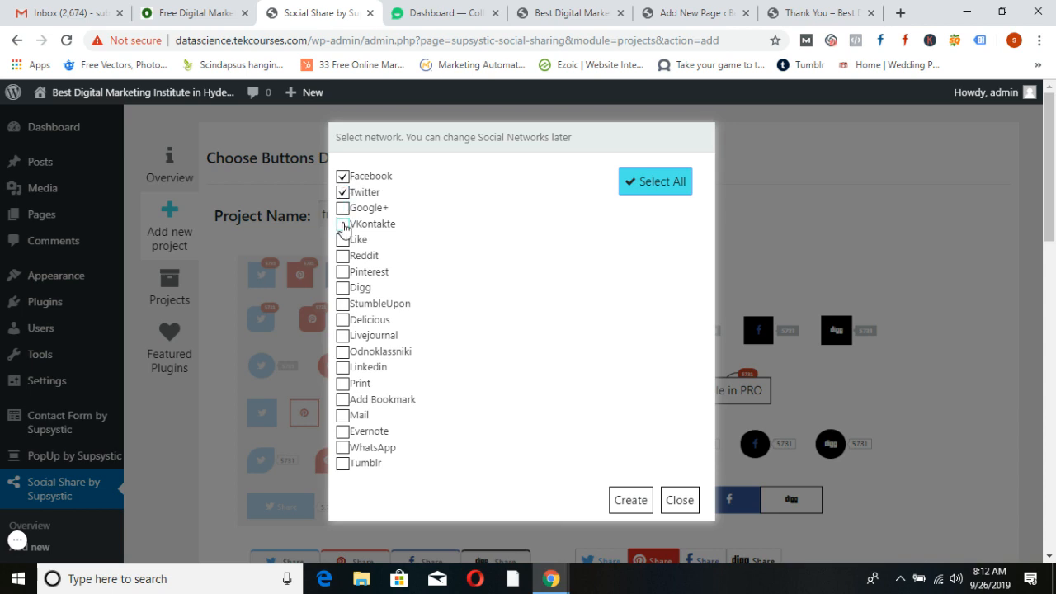
left_click(344, 272)
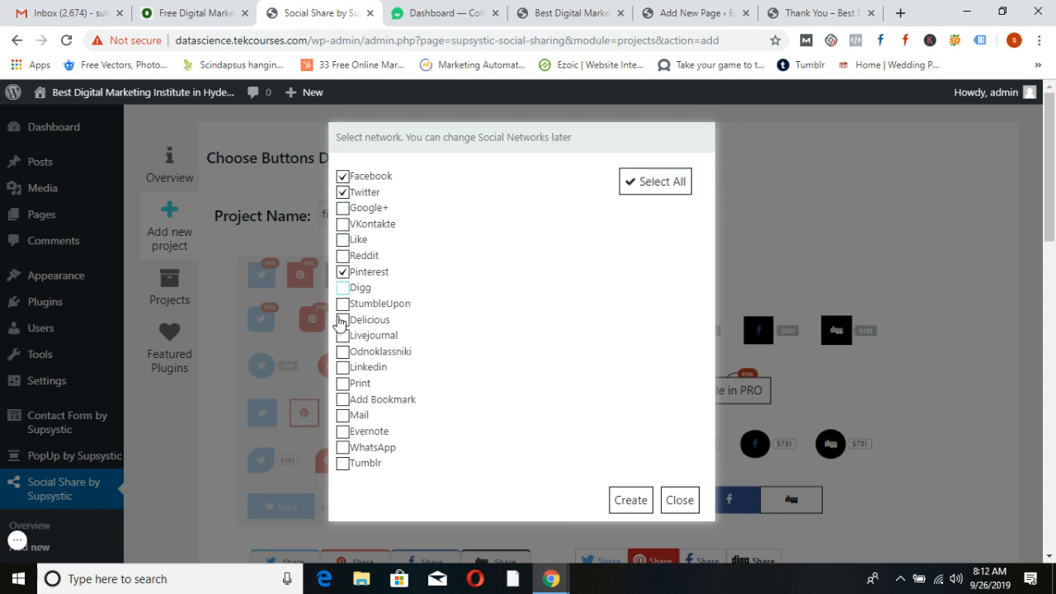
left_click(344, 368)
left_click(632, 509)
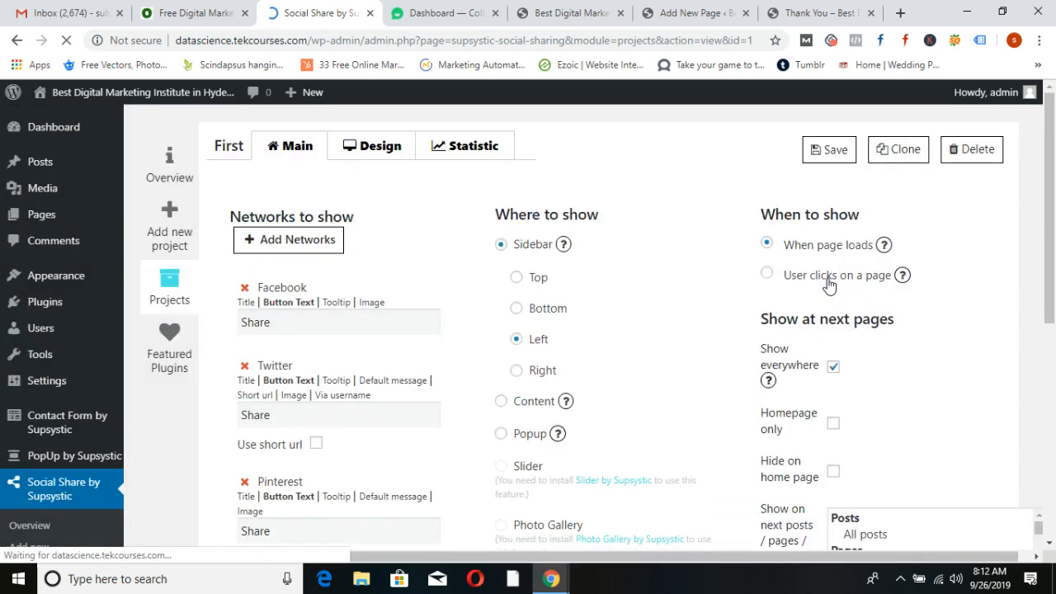
Save the First project and reload the live home page to see the left-side buttons
scroll(330, 367, "down", 4)
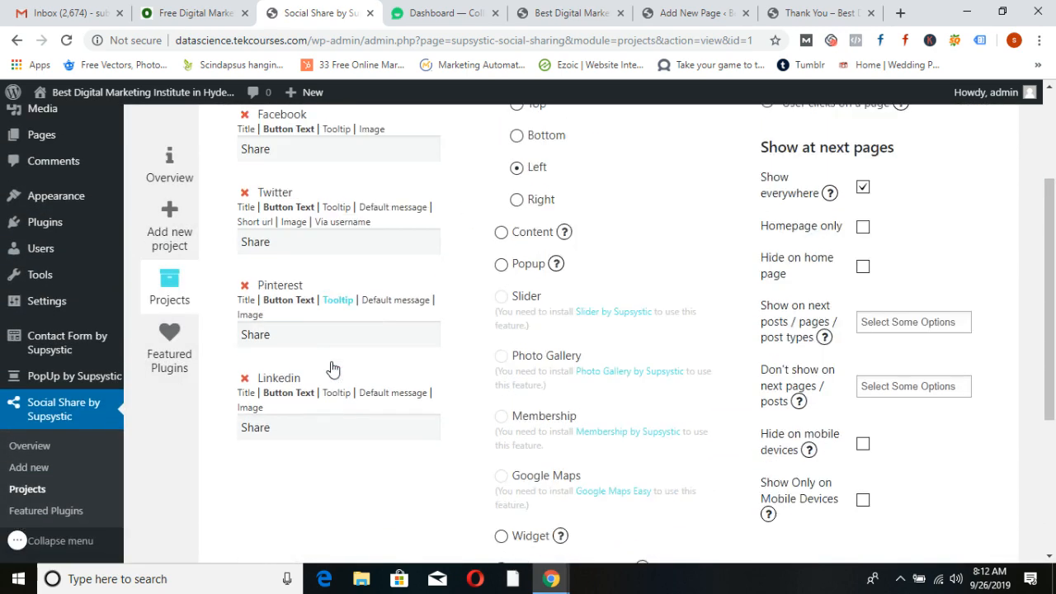
scroll(330, 366, "up", 4)
scroll(300, 410, "down", 1)
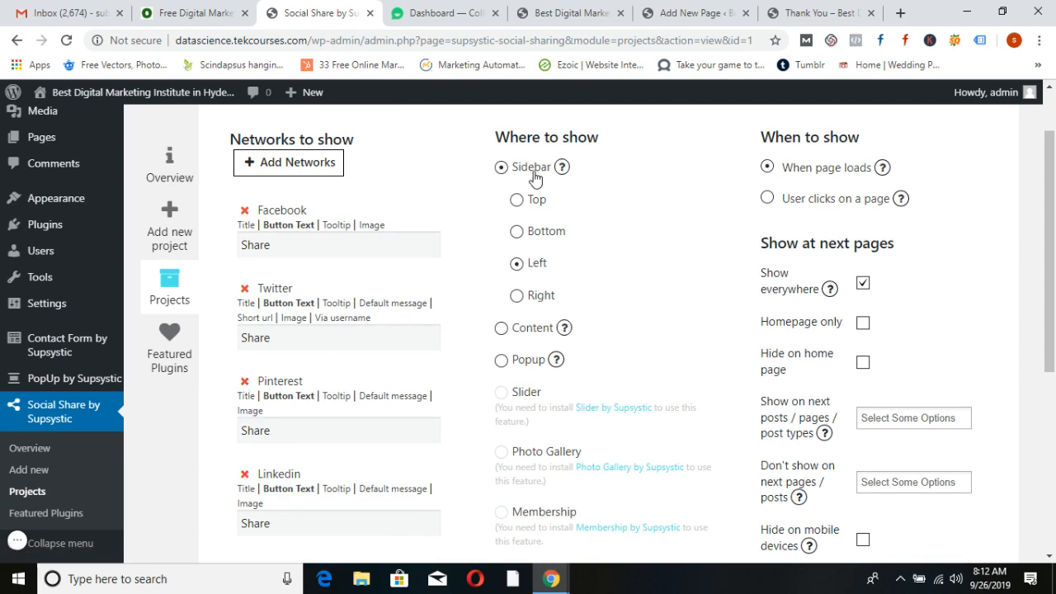
scroll(589, 280, "up", 1)
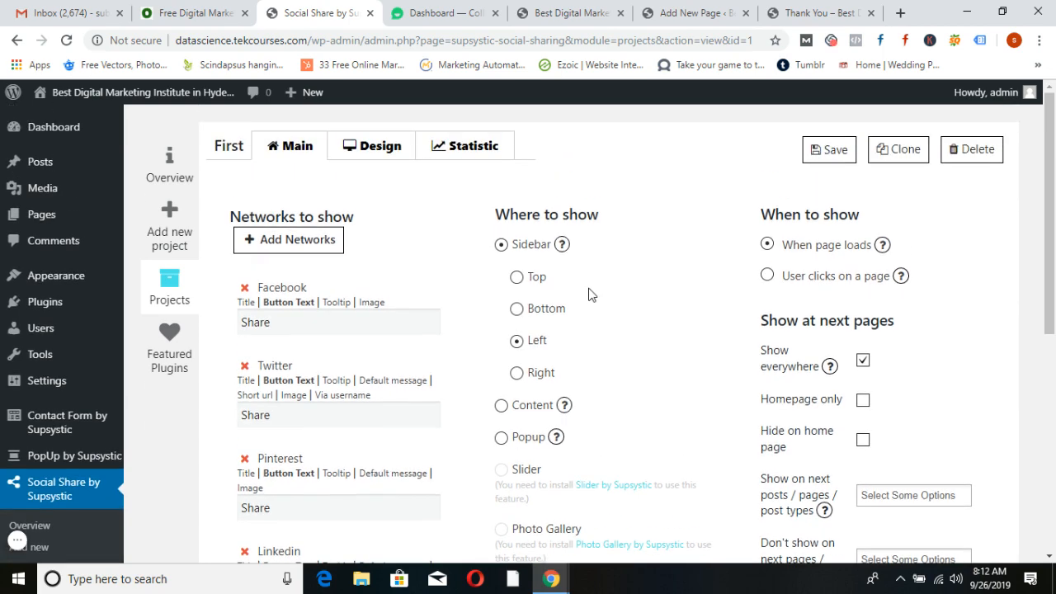
left_click(830, 154)
left_click(571, 10)
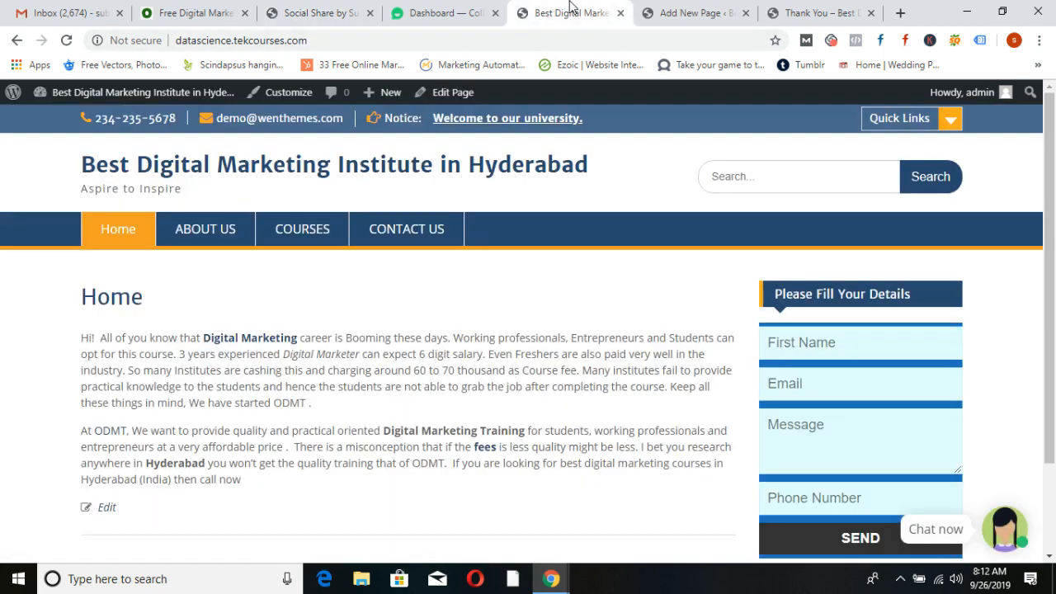
left_click(260, 165)
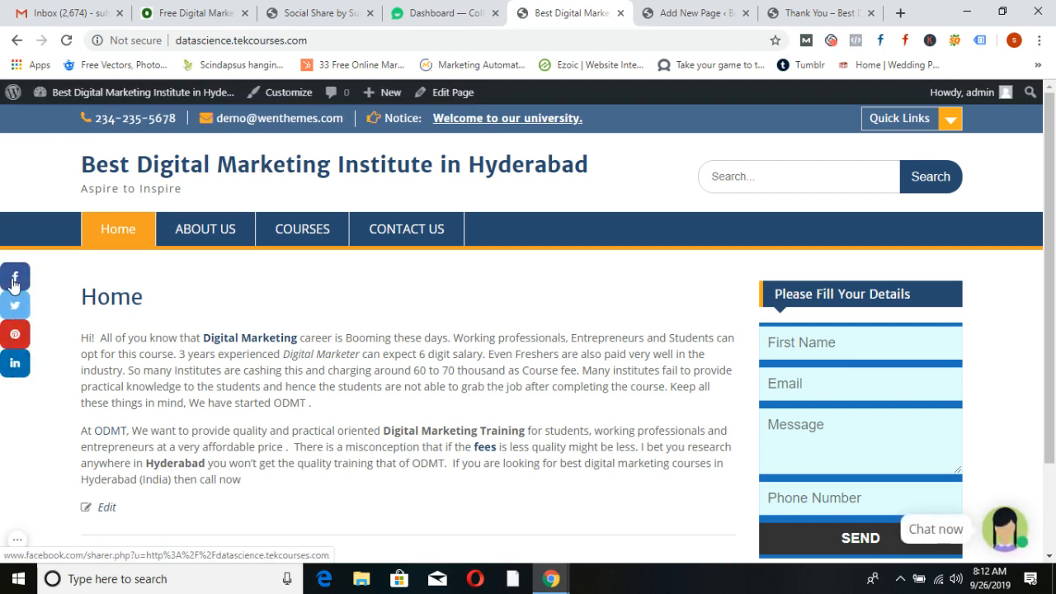
left_click(318, 12)
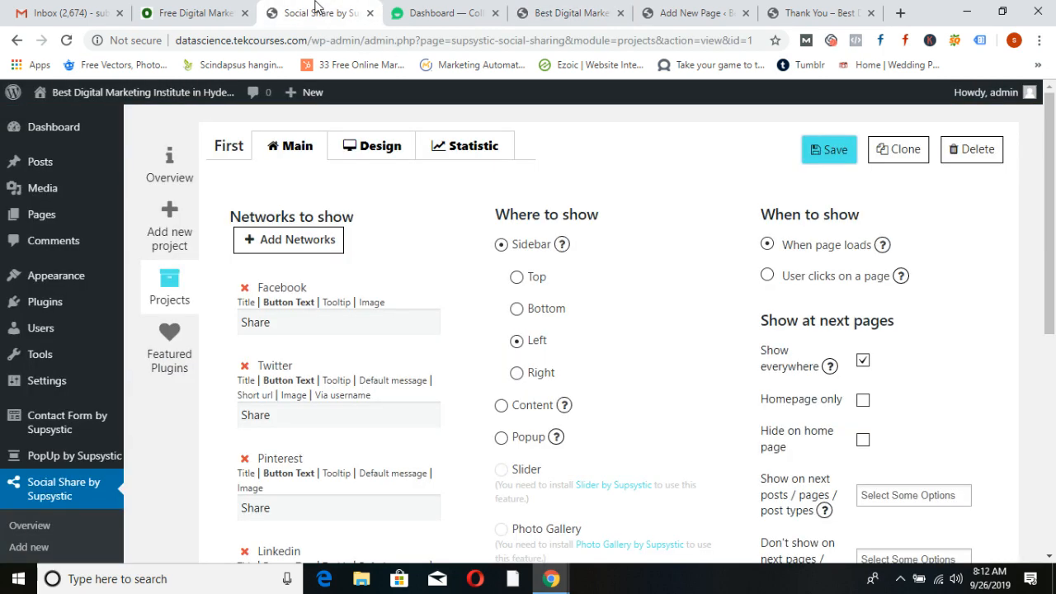
Set the sidebar buttons' position to Top, save, and verify them on the reloaded home page
left_click(517, 277)
left_click(833, 157)
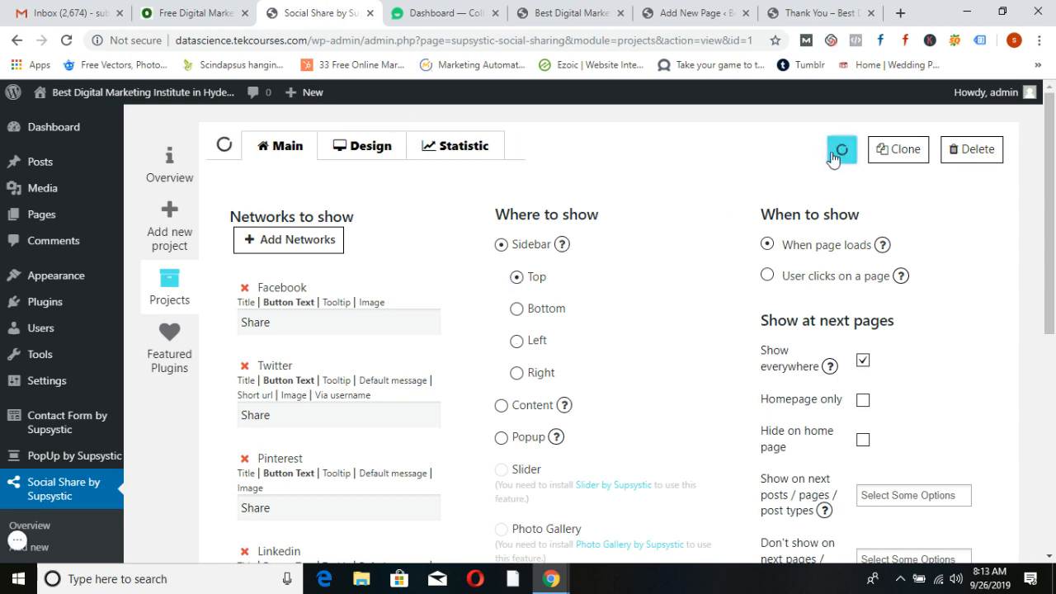
left_click(582, 12)
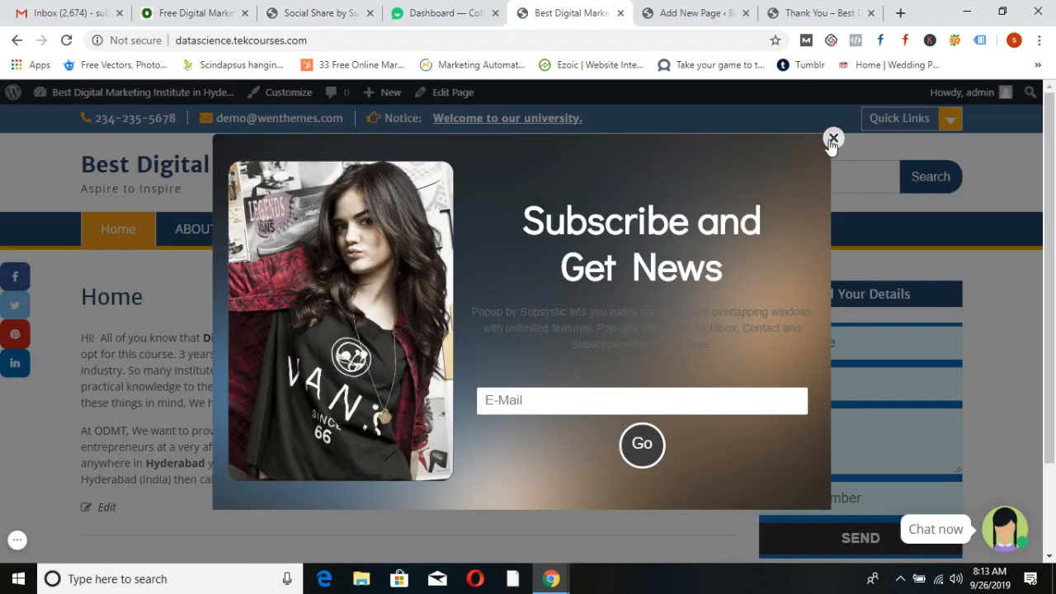
left_click(833, 138)
left_click(289, 174)
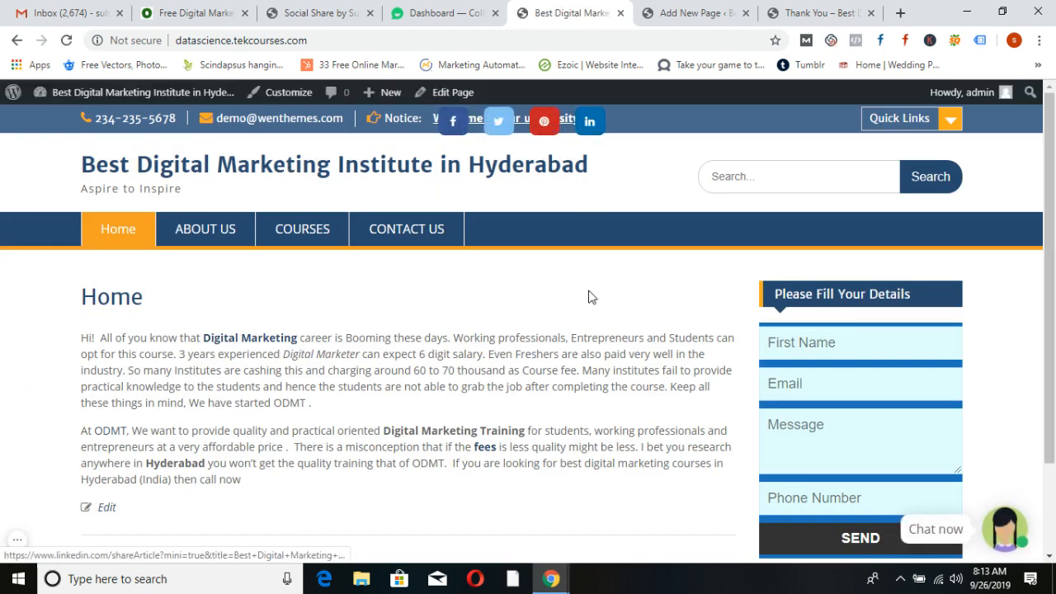
scroll(589, 295, "down", 2)
scroll(589, 294, "up", 2)
scroll(589, 297, "down", 3)
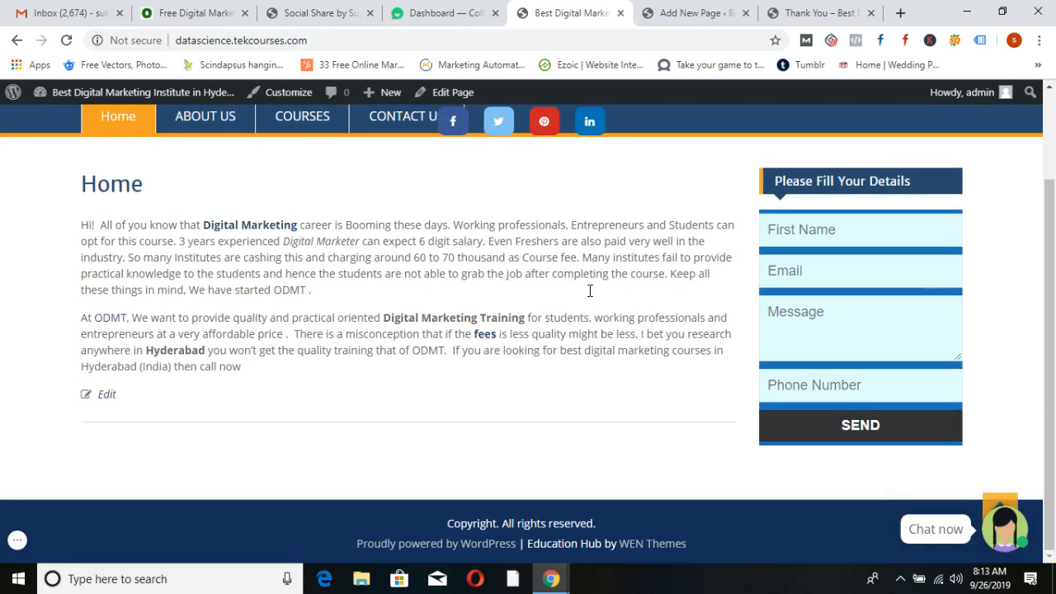
scroll(590, 296, "up", 3)
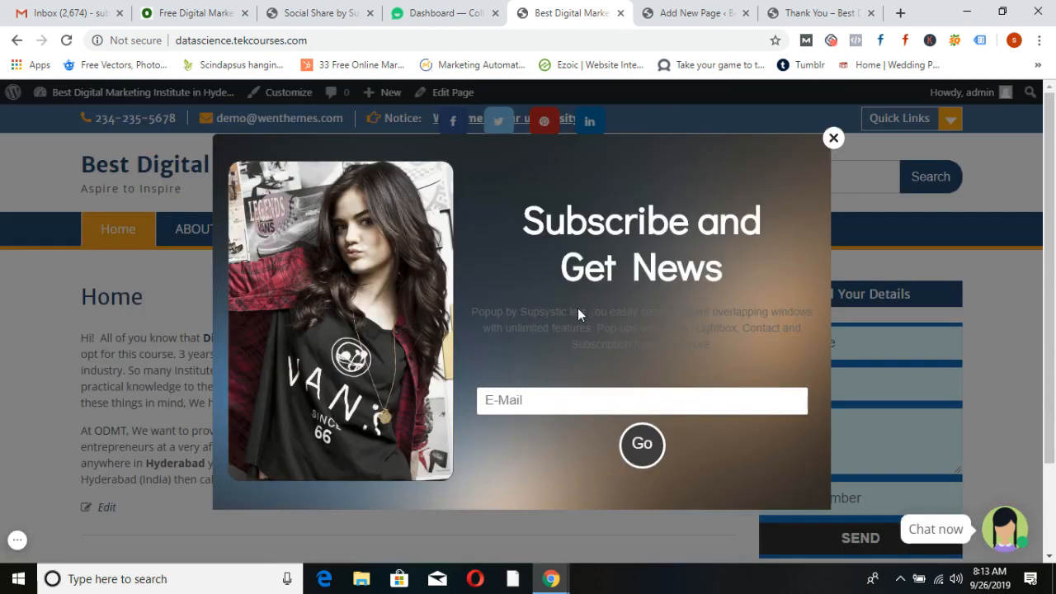
left_click(317, 13)
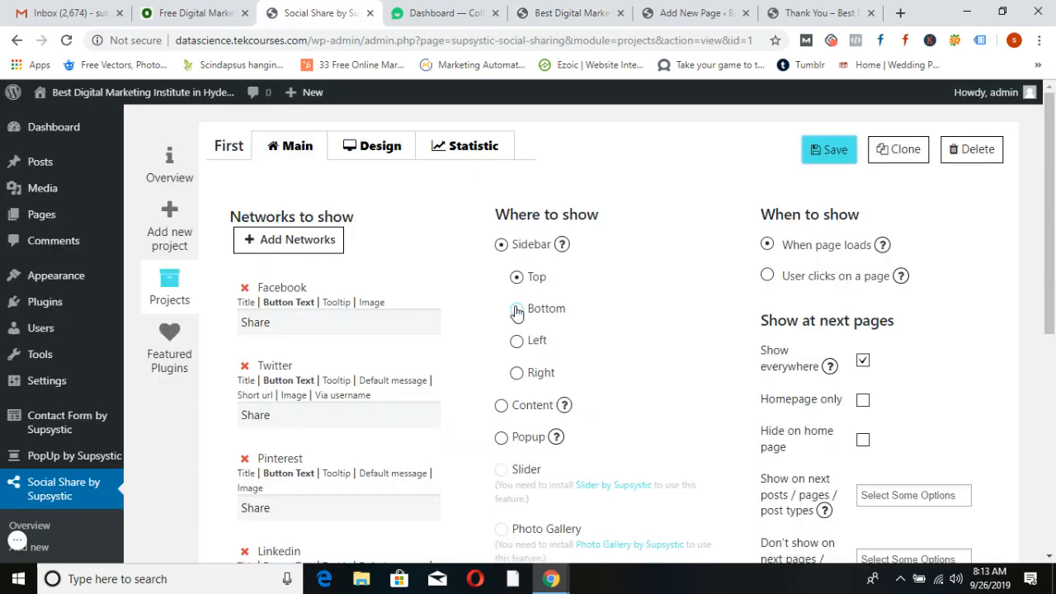
scroll(627, 325, "down", 1)
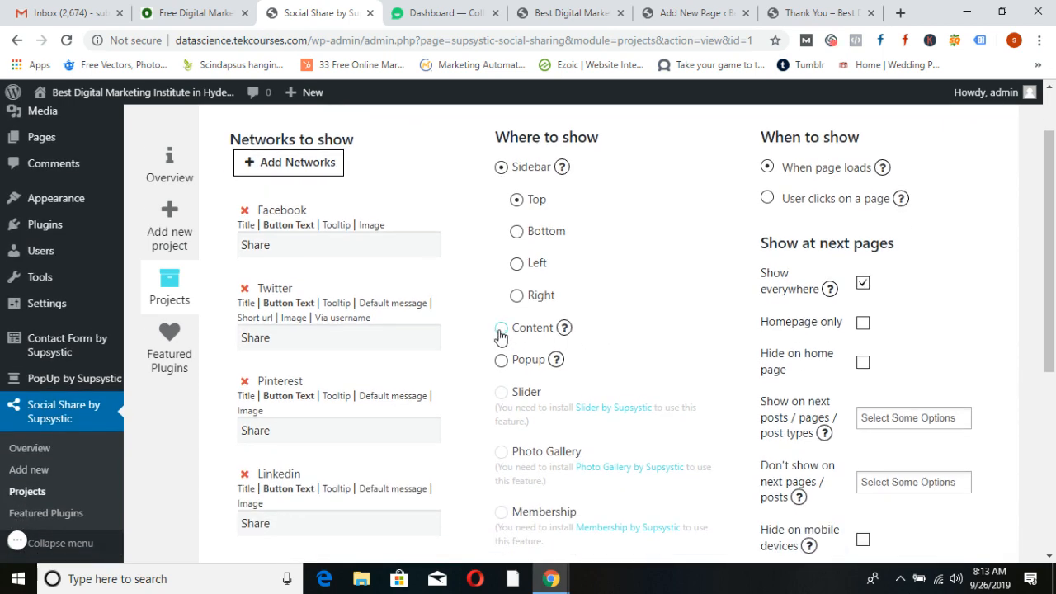
Place the share buttons within the page content, save, and check the reloaded home page
left_click(501, 330)
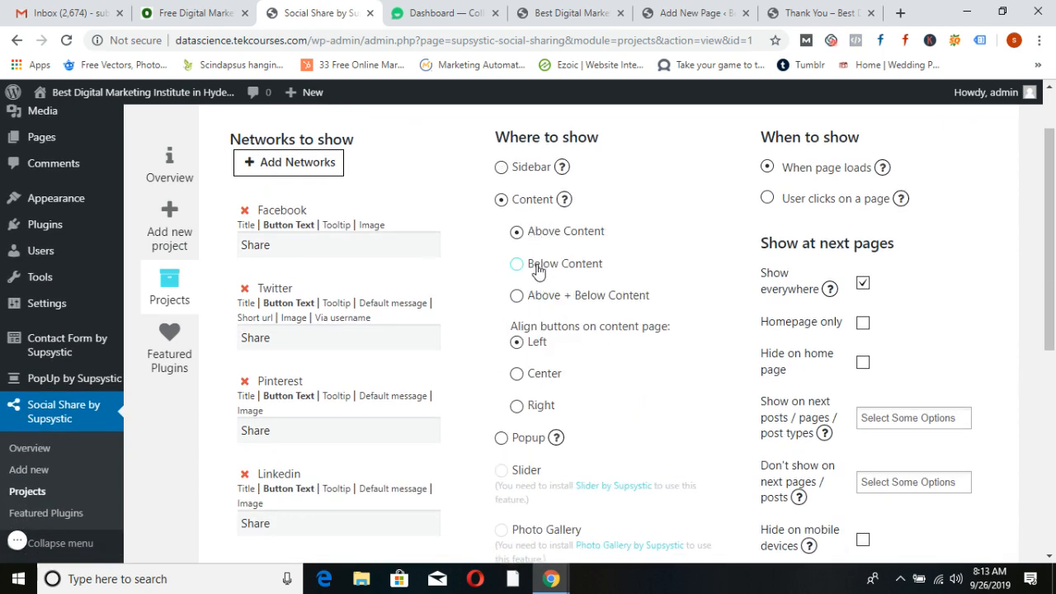
scroll(537, 272, "up", 1)
left_click(842, 148)
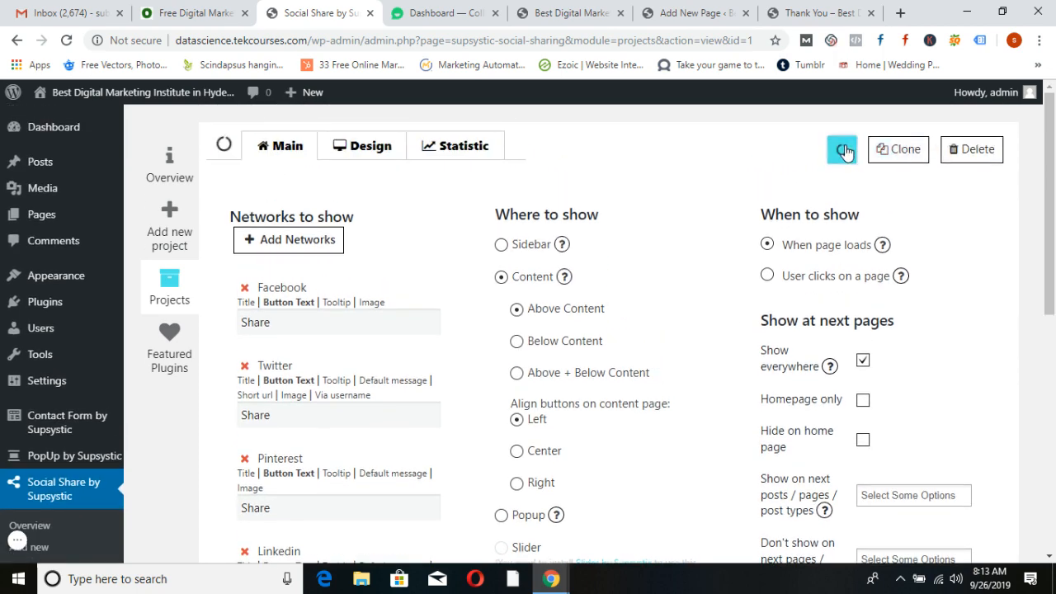
left_click(567, 6)
left_click(830, 137)
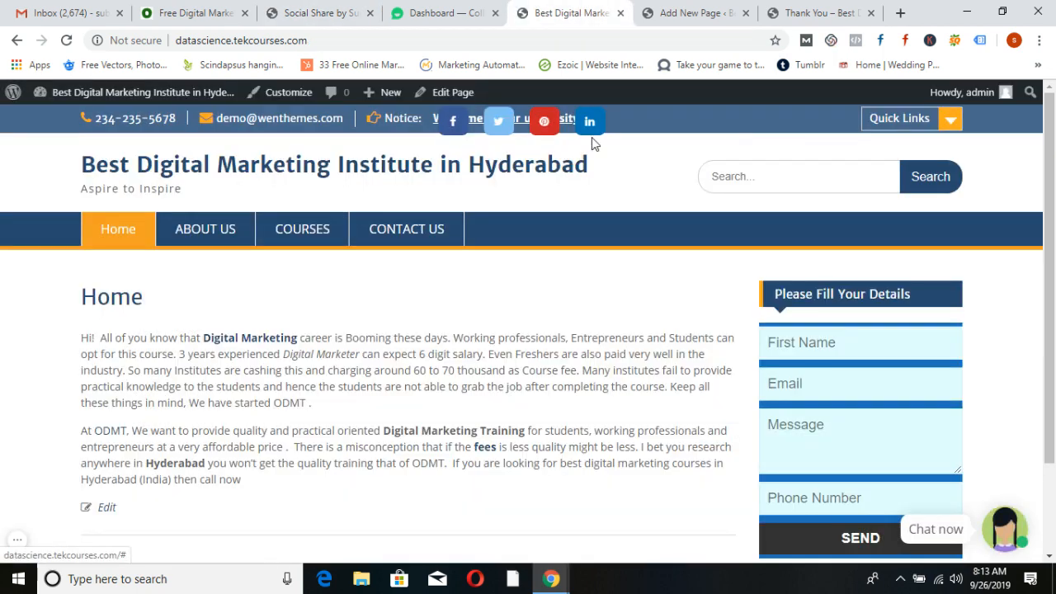
left_click(268, 171)
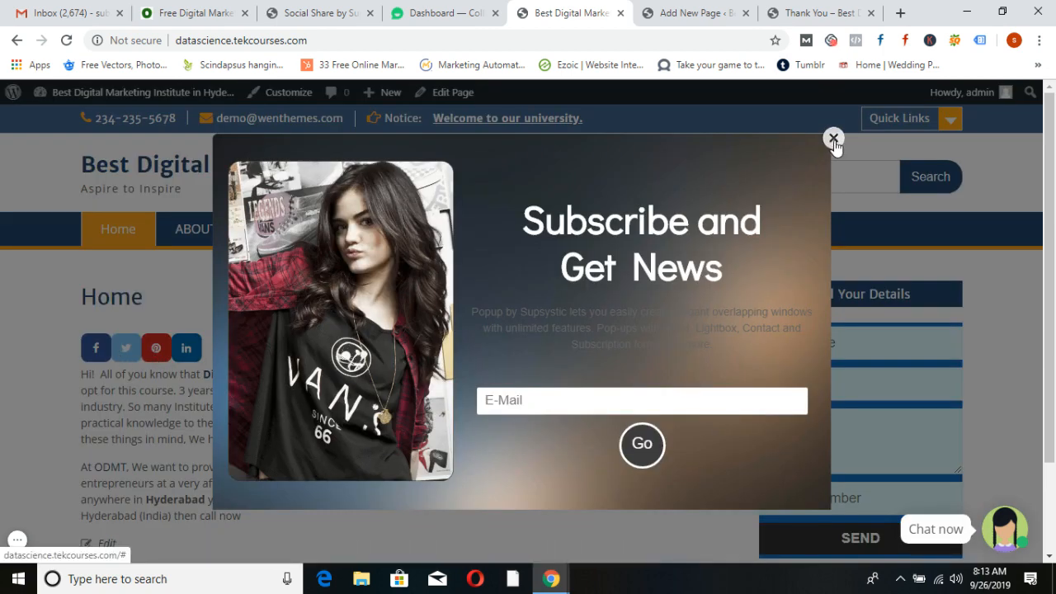
left_click(833, 139)
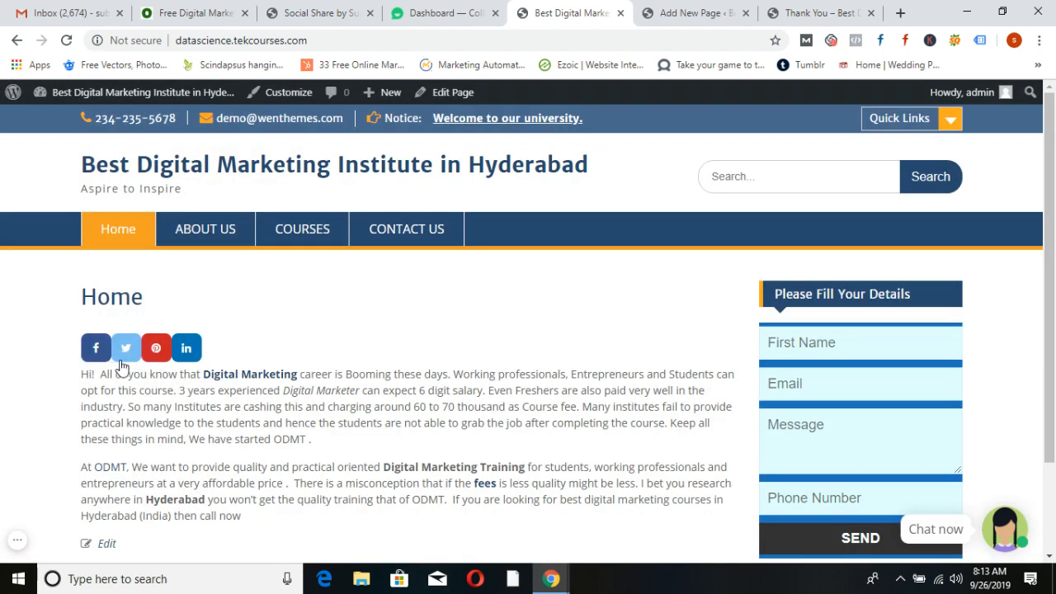
left_click(328, 10)
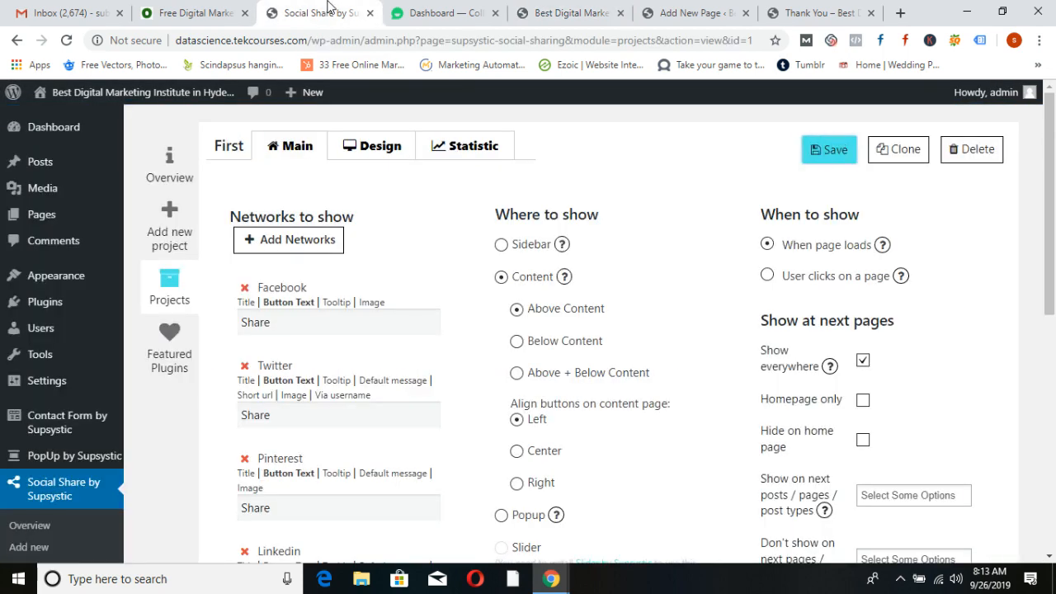
Review the share project's view and share statistics, then switch to the odmt.in training page
scroll(686, 394, "down", 4)
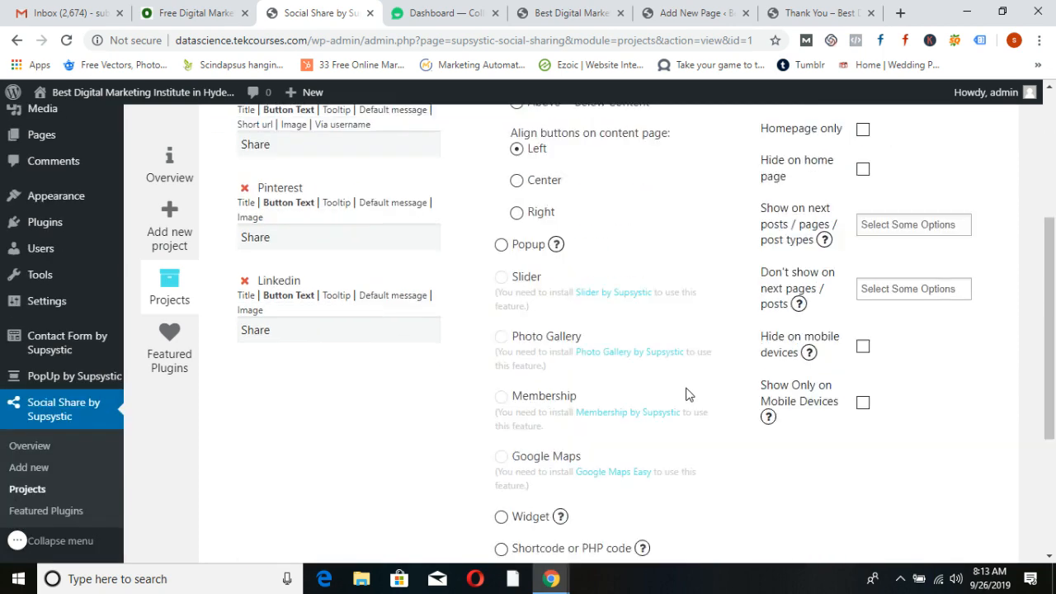
scroll(735, 440, "up", 2)
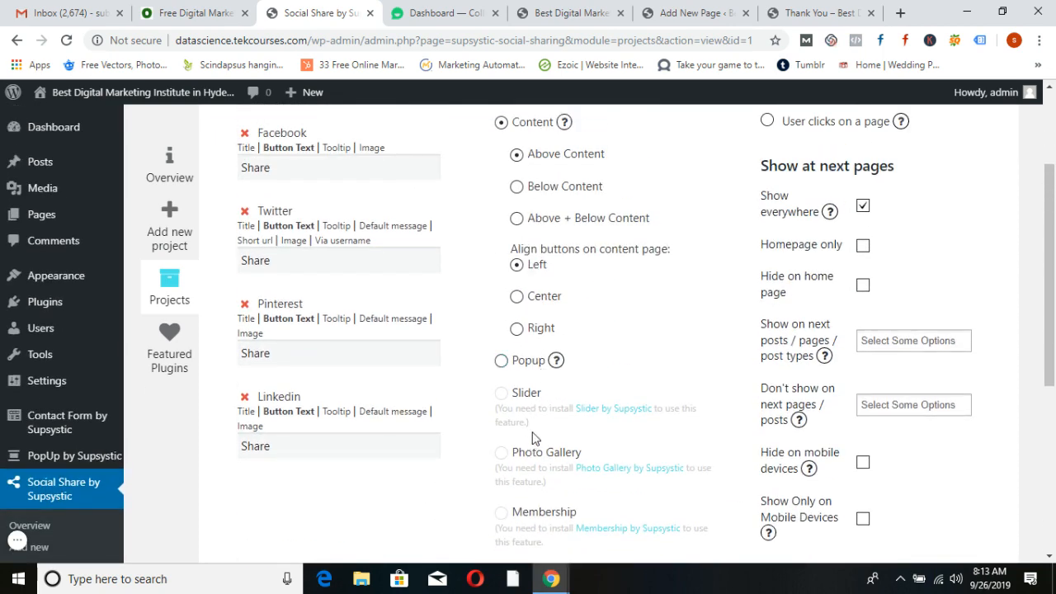
scroll(532, 434, "down", 4)
scroll(534, 433, "down", 1)
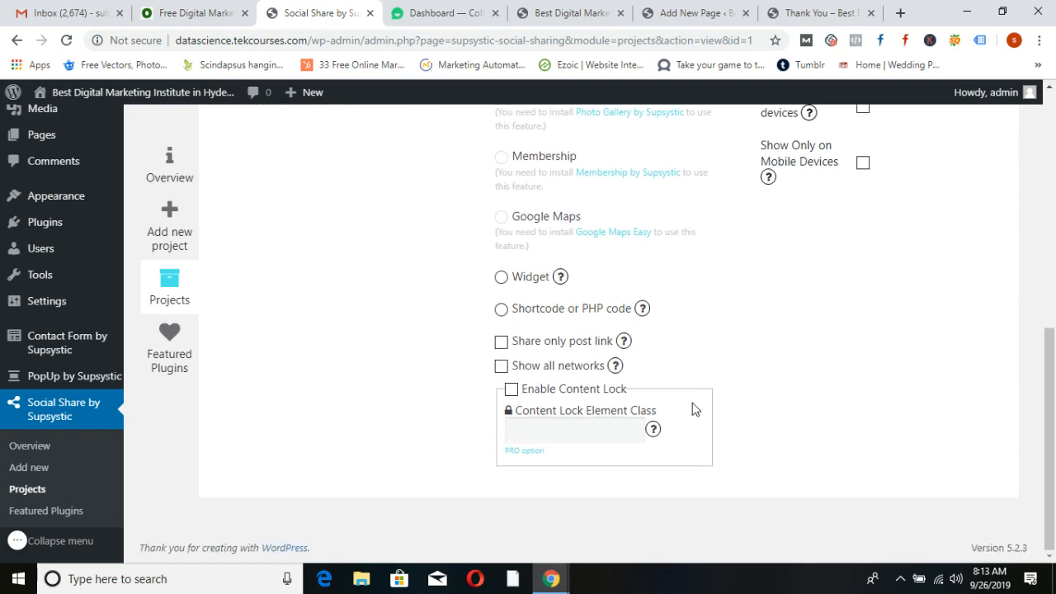
scroll(693, 406, "up", 3)
scroll(694, 404, "up", 2)
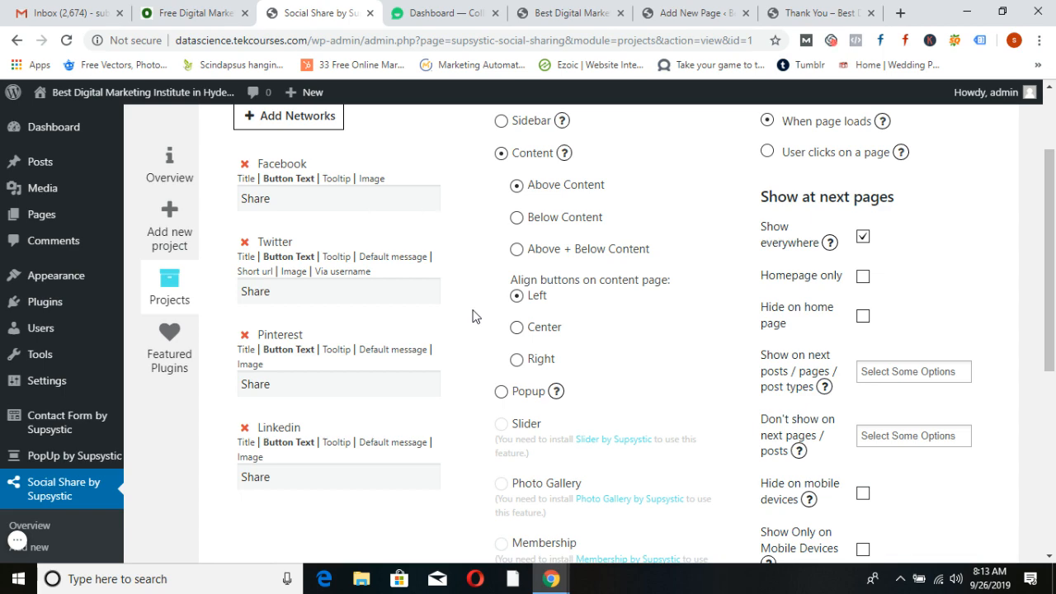
scroll(642, 368, "up", 2)
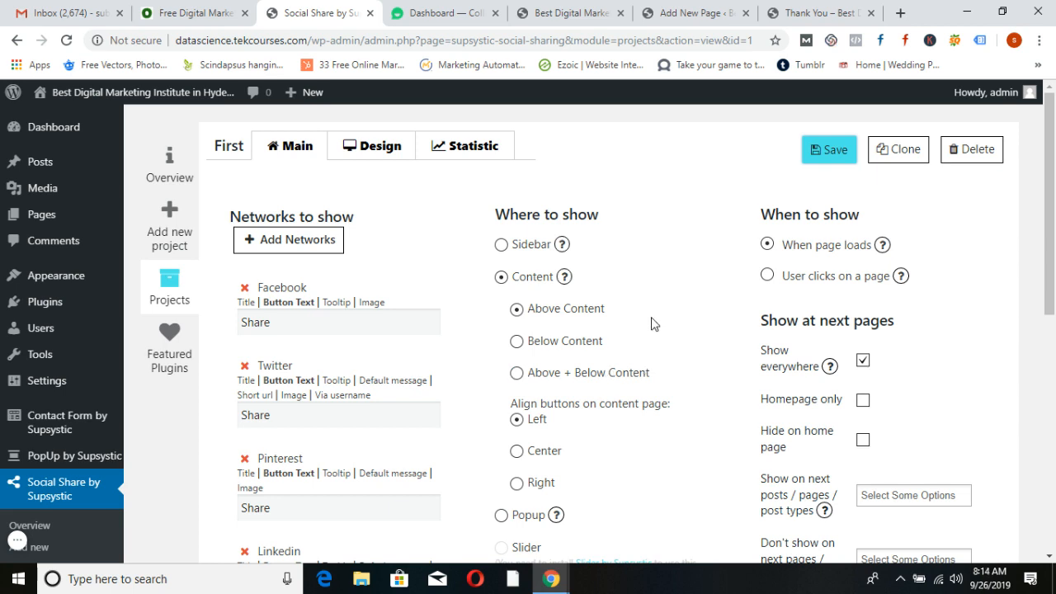
left_click(464, 155)
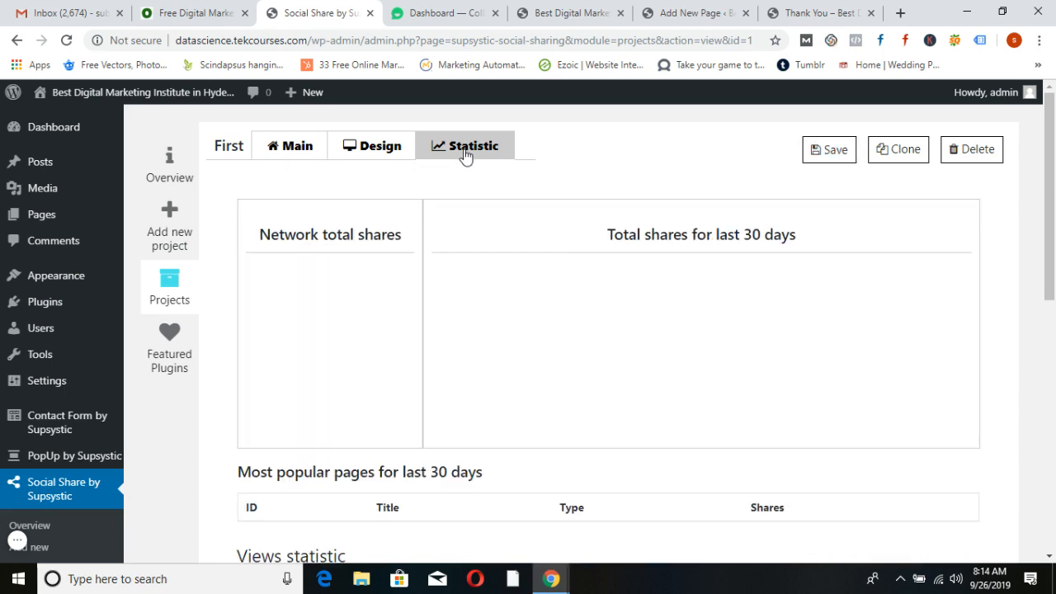
scroll(572, 377, "down", 3)
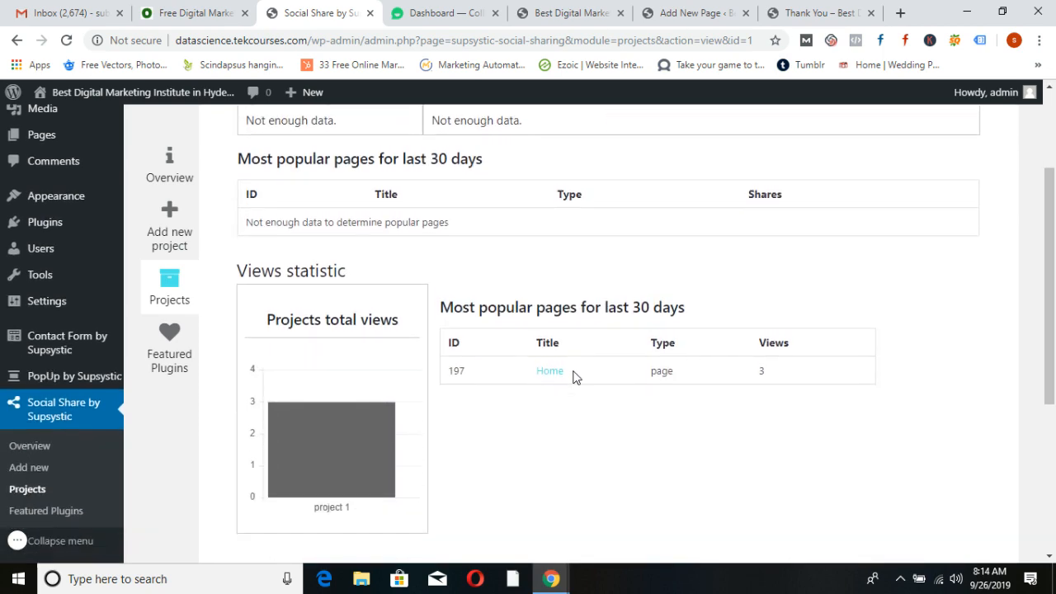
scroll(596, 341, "down", 3)
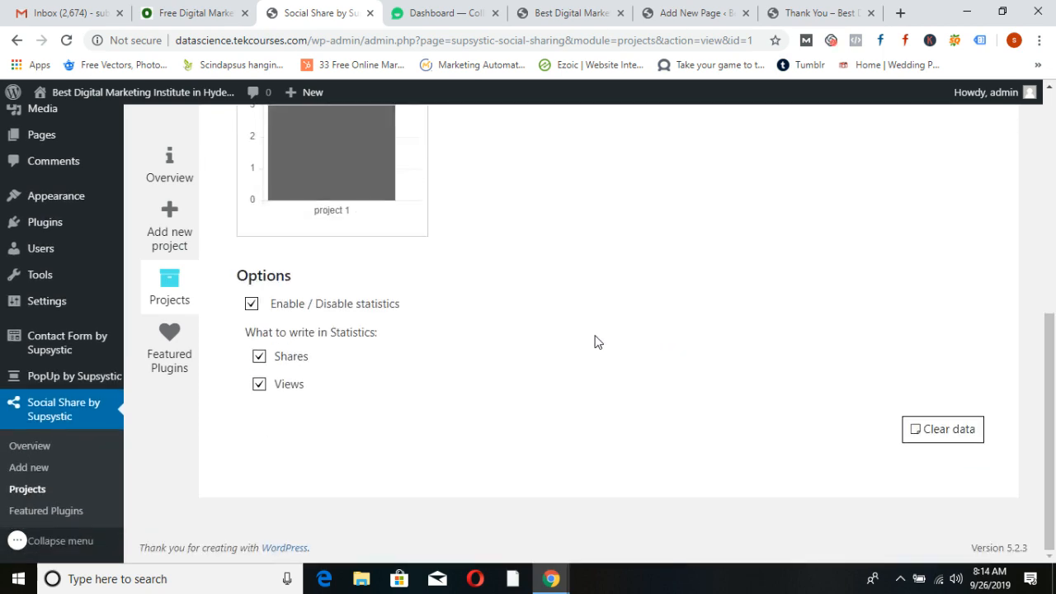
scroll(592, 368, "up", 5)
scroll(592, 368, "up", 1)
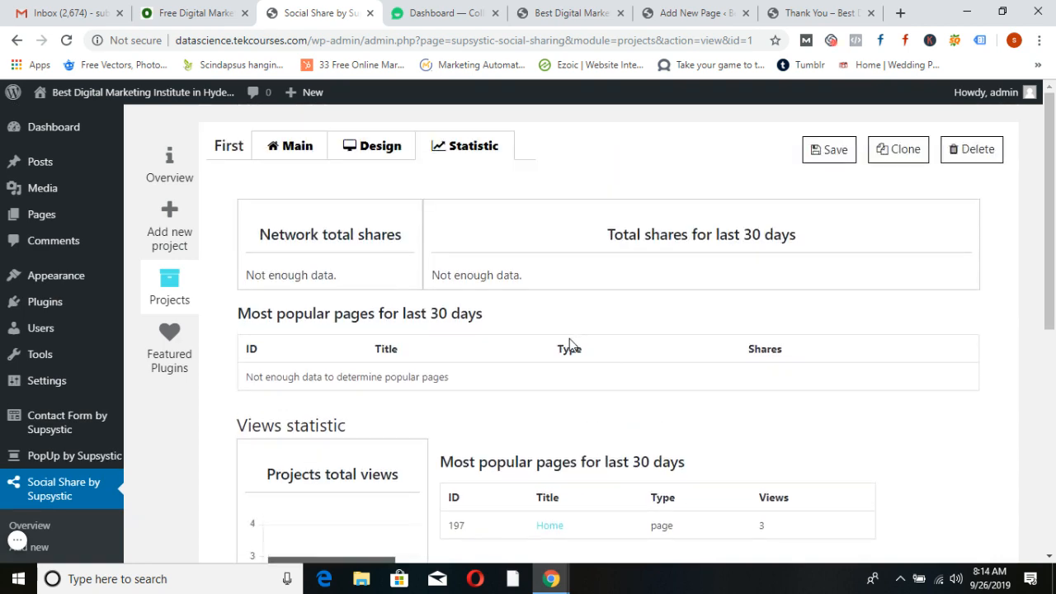
left_click(213, 12)
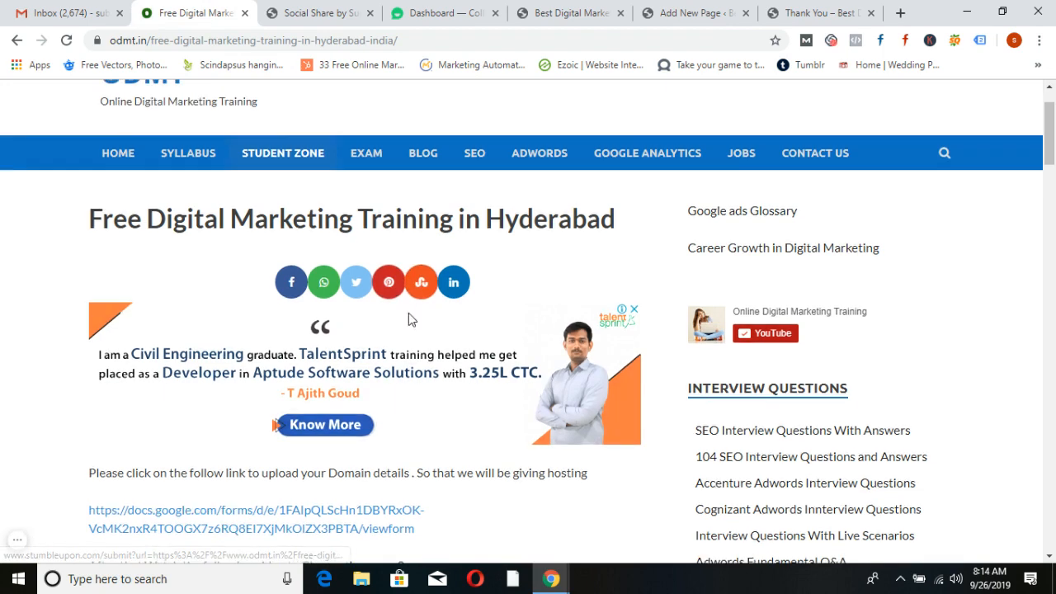
Load the ODMT home page from its logo, then return to the Social Share statistics
scroll(408, 312, "up", 1)
left_click(156, 149)
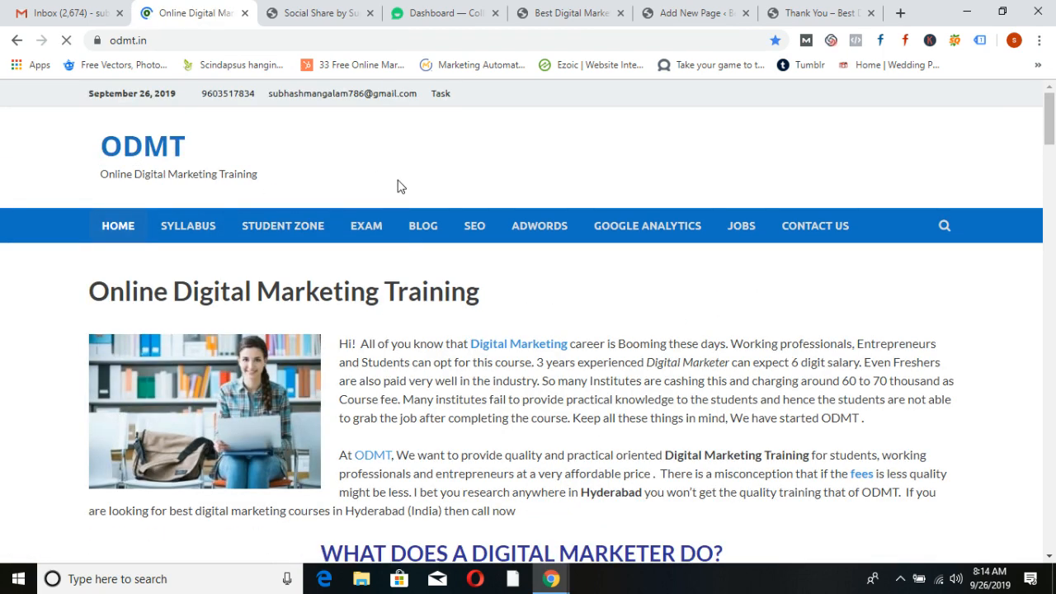
mouse_move(1049, 124)
left_mouse_down()
mouse_move(1051, 509)
mouse_move(1055, 120)
left_mouse_up()
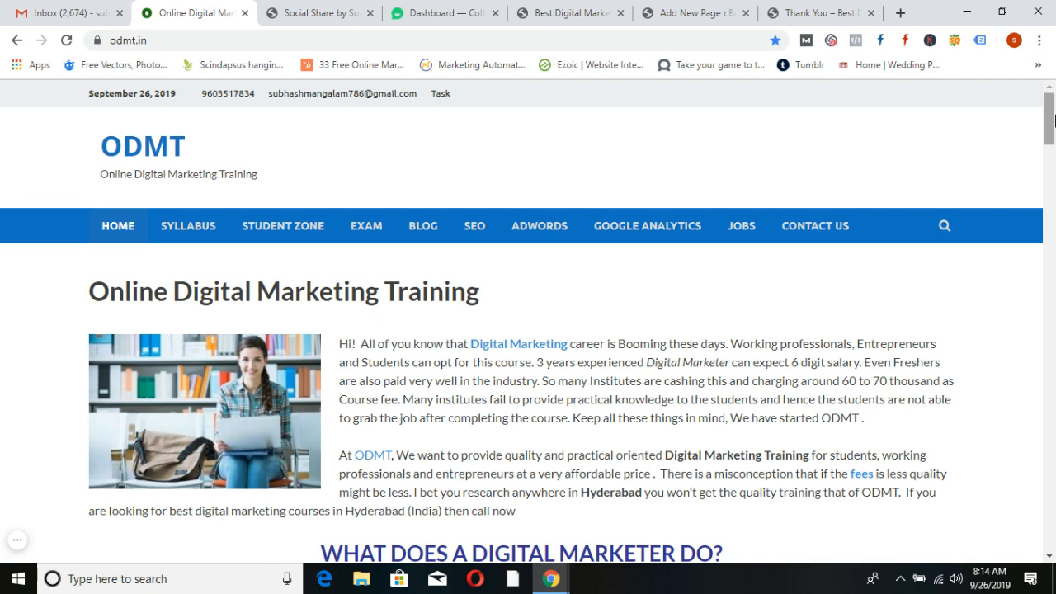
left_click(305, 13)
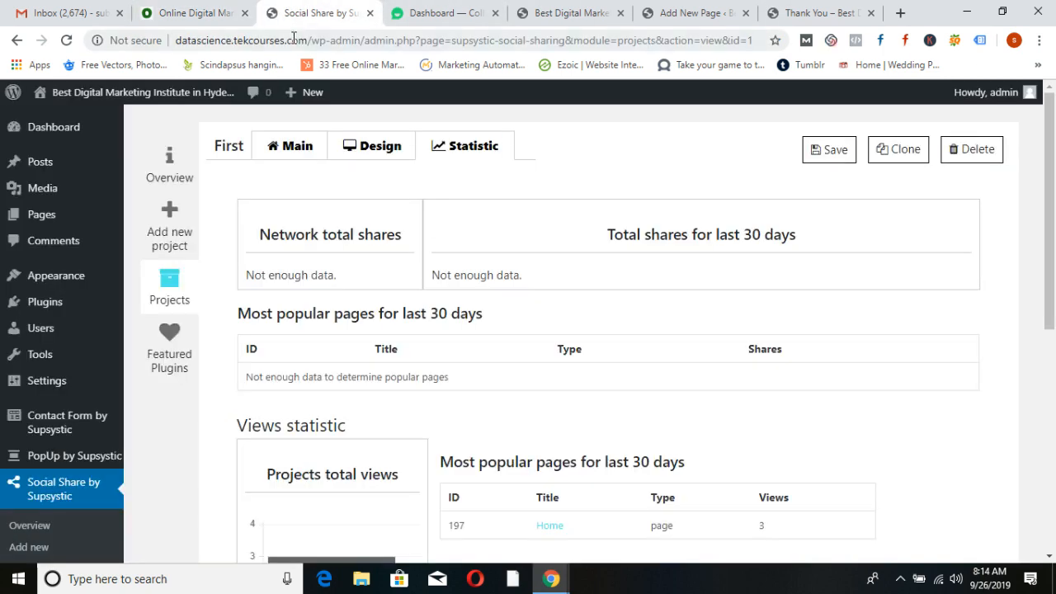
Load quickamb.in from the address bar
left_click(294, 41)
type("quickamb.in")
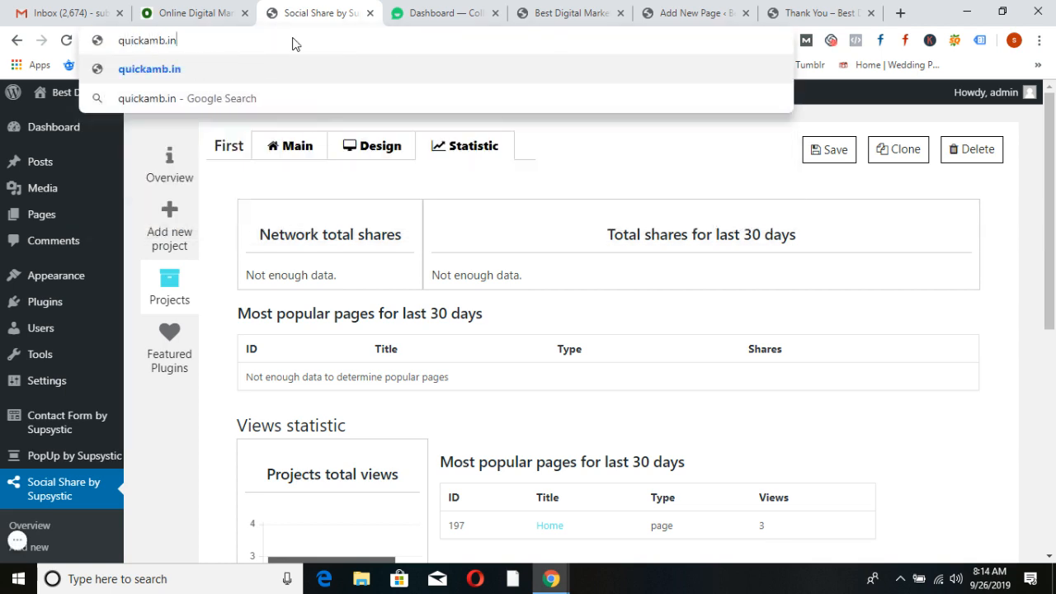
key("Return")
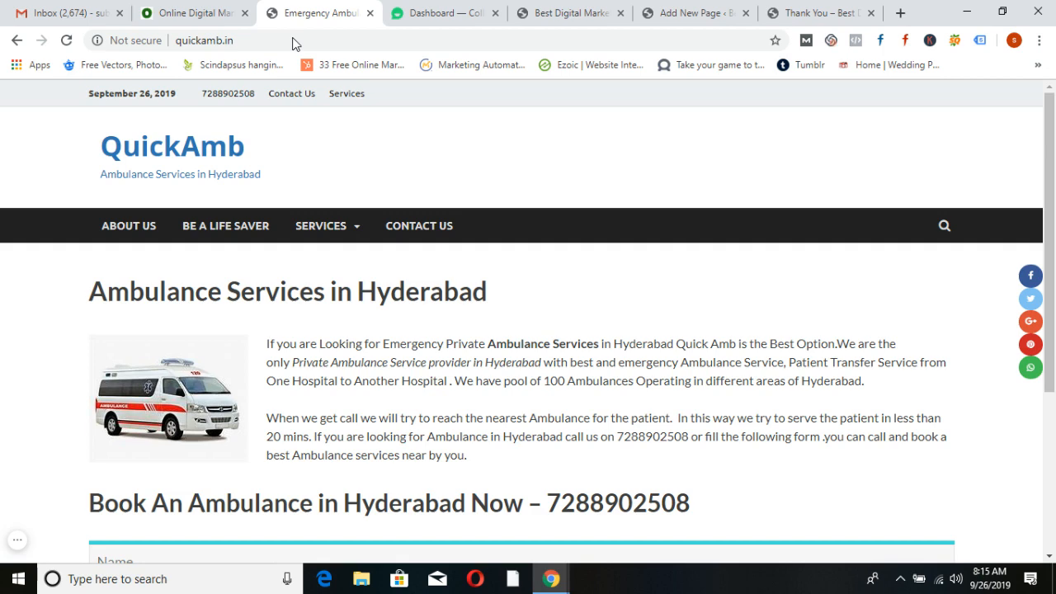
In a narrowed window, try the Call Us Now link, cancel the prompt, and maximize again
left_click(1002, 12)
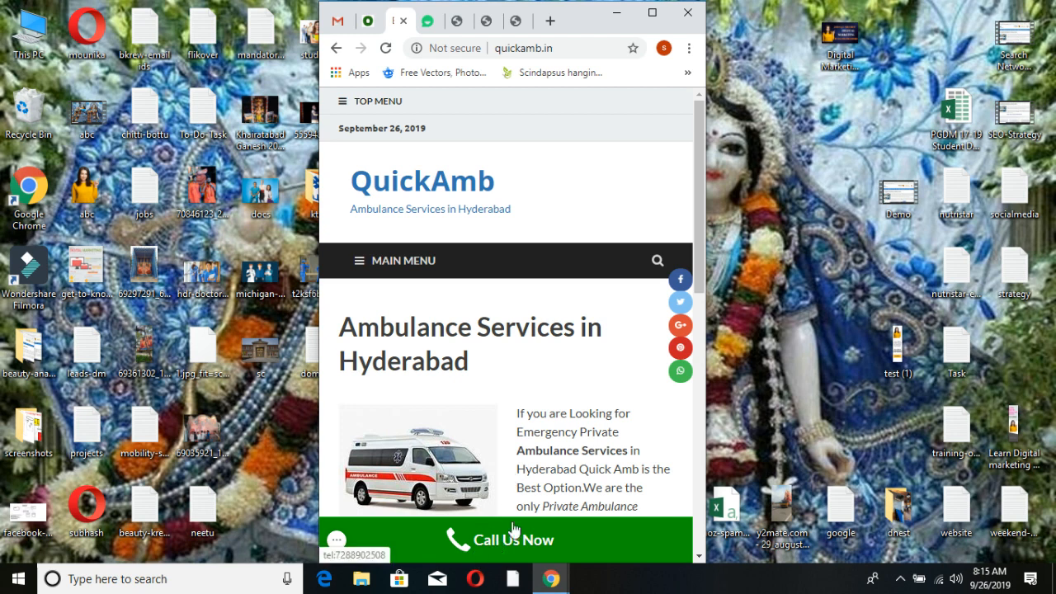
left_click(540, 545)
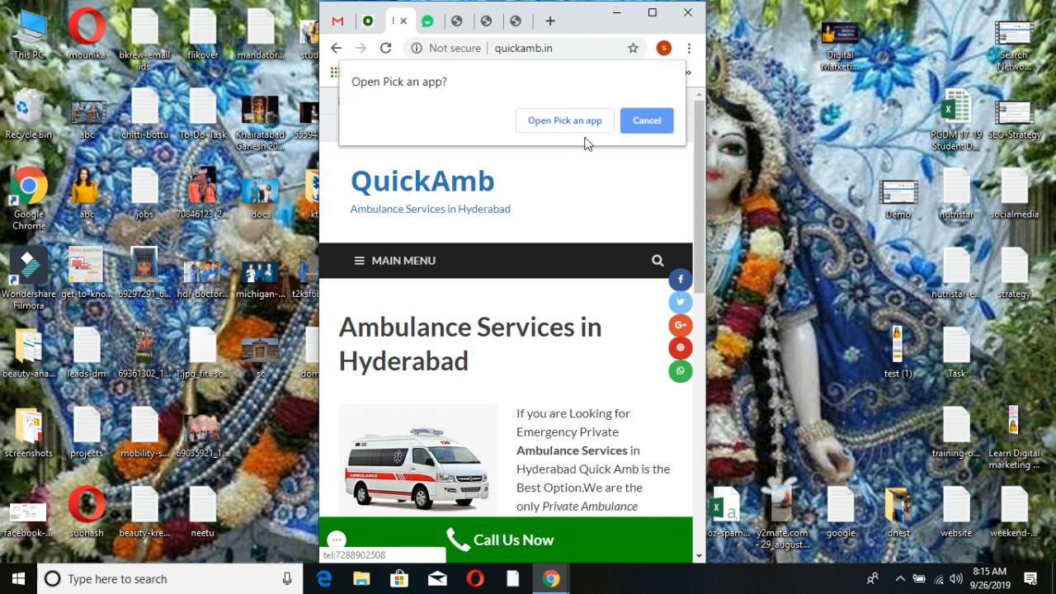
left_click(647, 113)
left_click(652, 12)
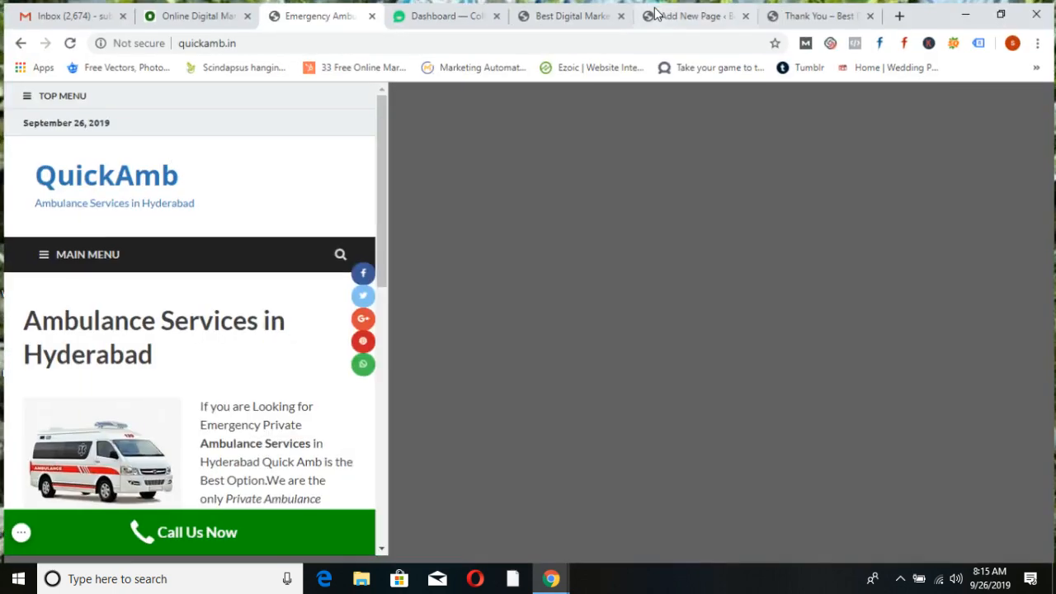
scroll(529, 457, "down", 3)
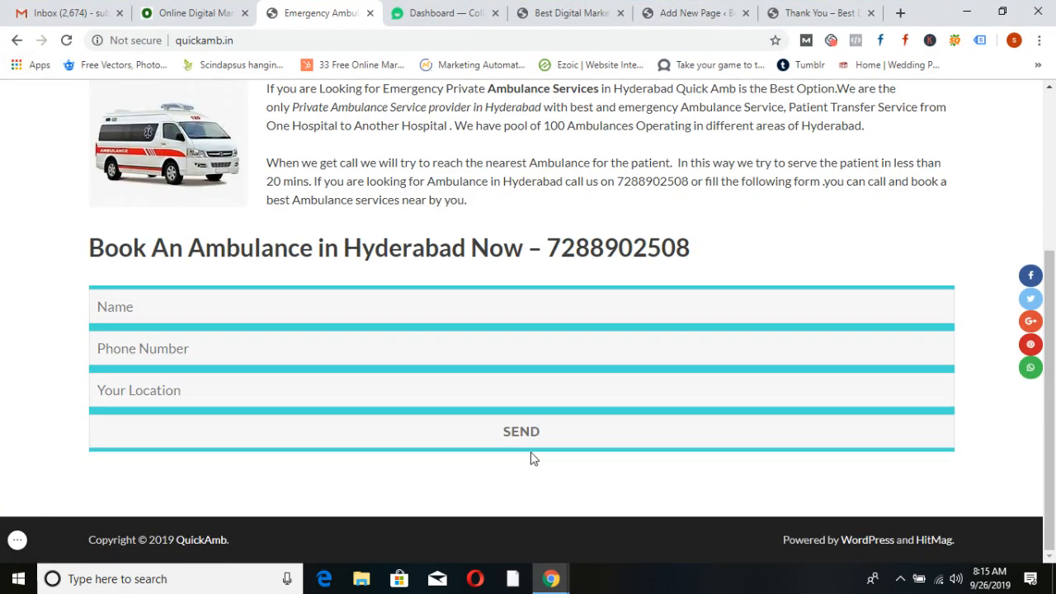
scroll(533, 459, "up", 3)
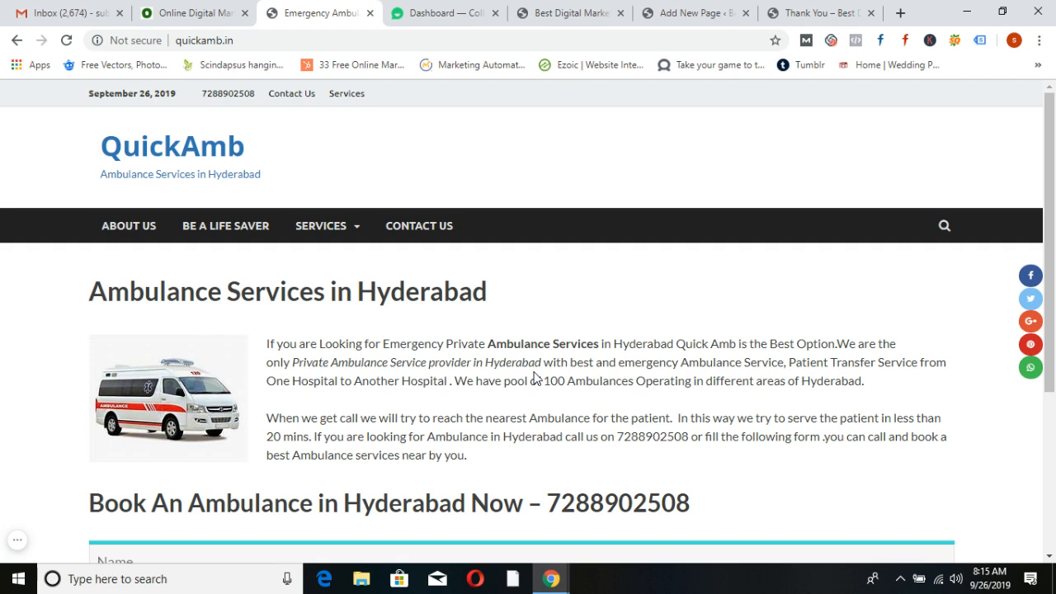
Browse the odmt.in home page and advance its placement logos carousel several times
left_click(213, 11)
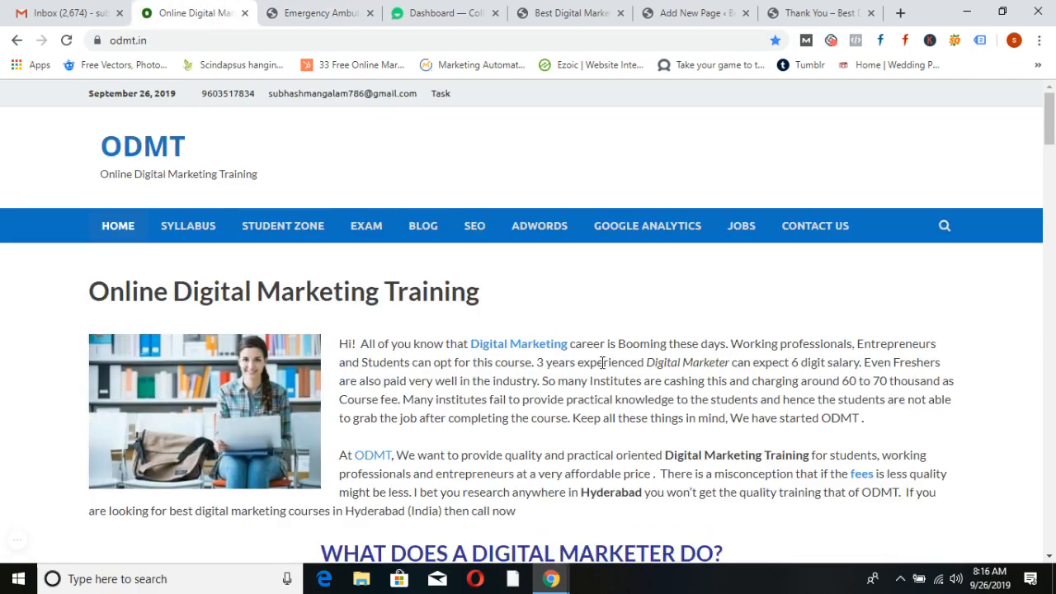
scroll(603, 363, "down", 1)
scroll(603, 361, "down", 15)
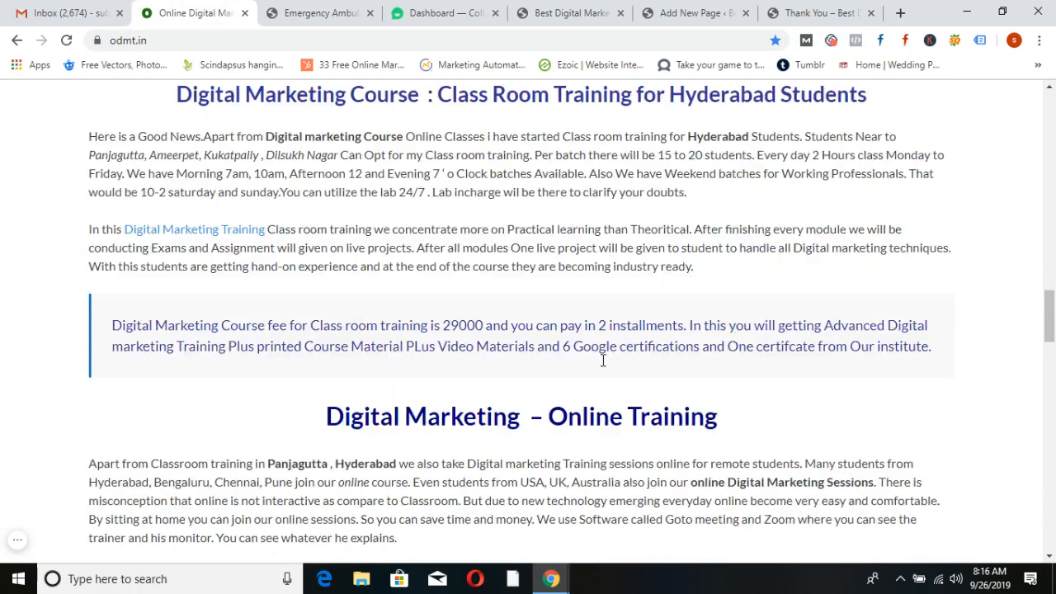
scroll(603, 361, "up", 10)
scroll(604, 361, "up", 10)
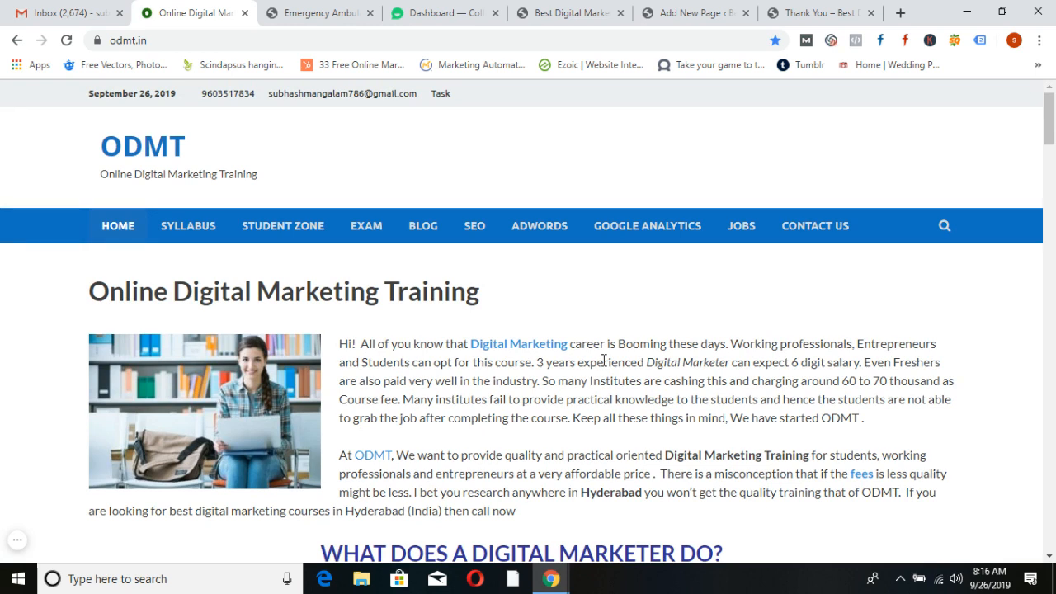
scroll(545, 285, "down", 6)
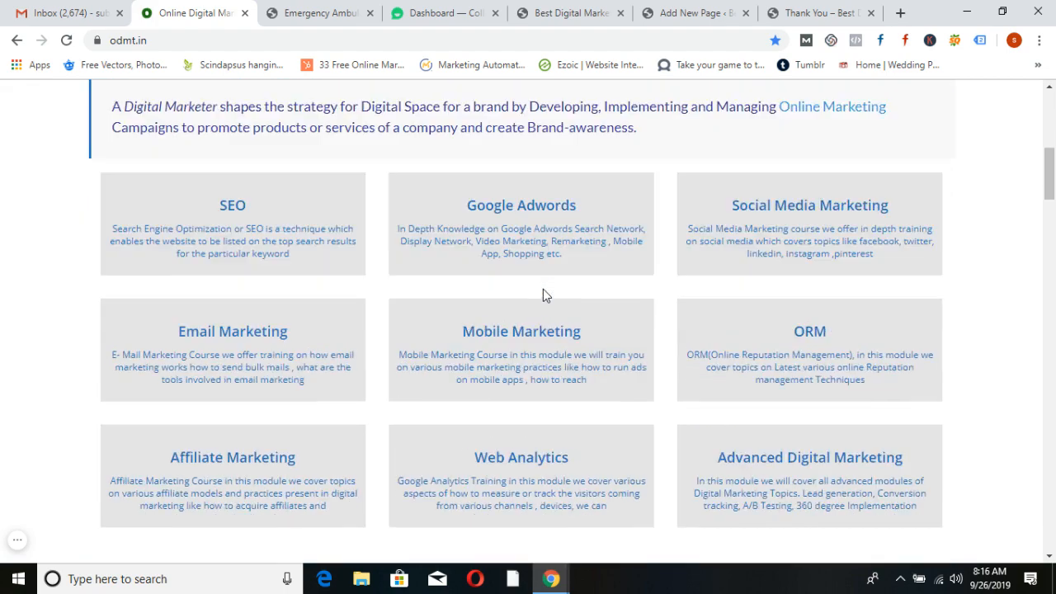
scroll(545, 289, "up", 2)
scroll(814, 368, "down", 2)
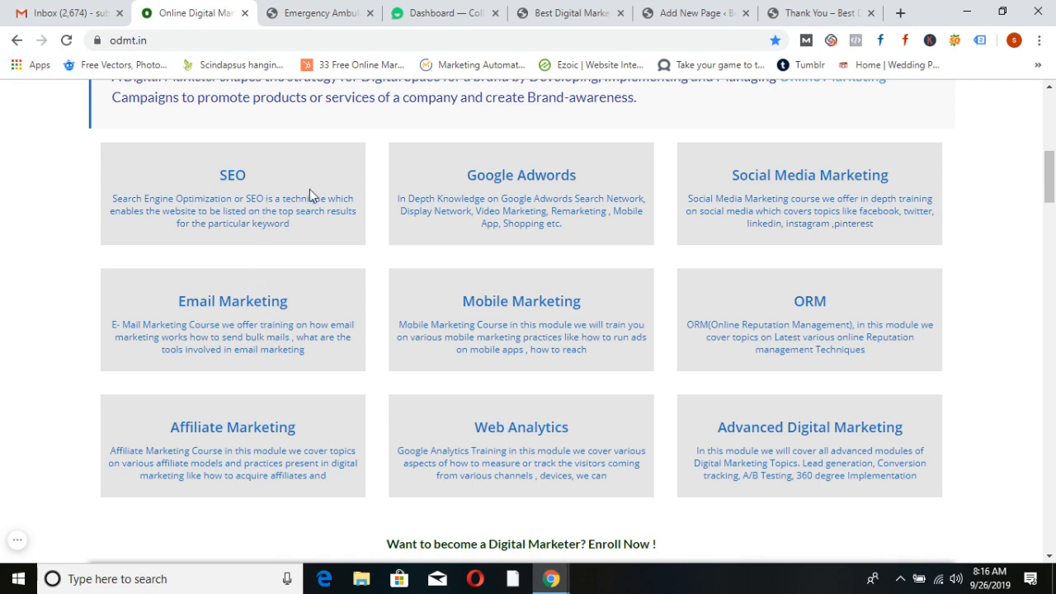
scroll(477, 299, "down", 4)
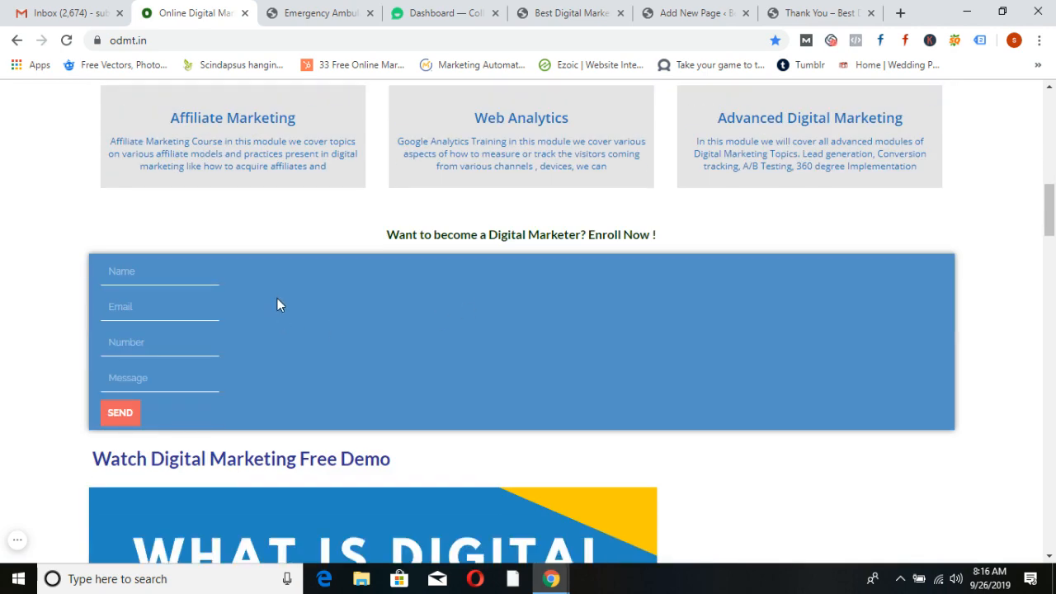
scroll(377, 347, "down", 7)
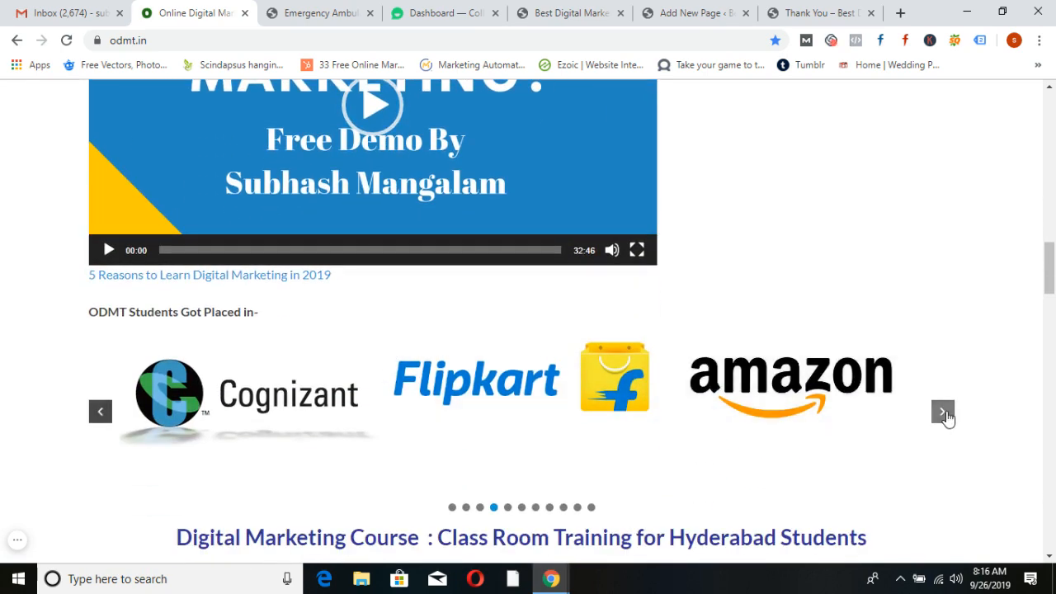
left_click(942, 412)
left_click(943, 412)
left_click(945, 416)
left_click(945, 415)
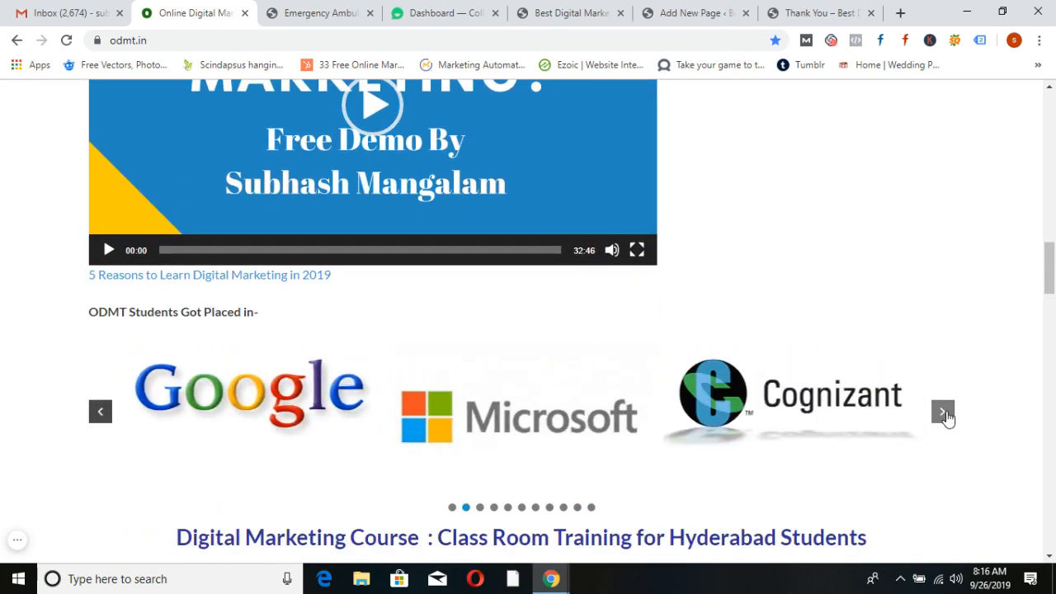
left_click(943, 412)
left_click(943, 413)
left_click(943, 412)
left_click(943, 413)
left_click(944, 412)
left_click(943, 412)
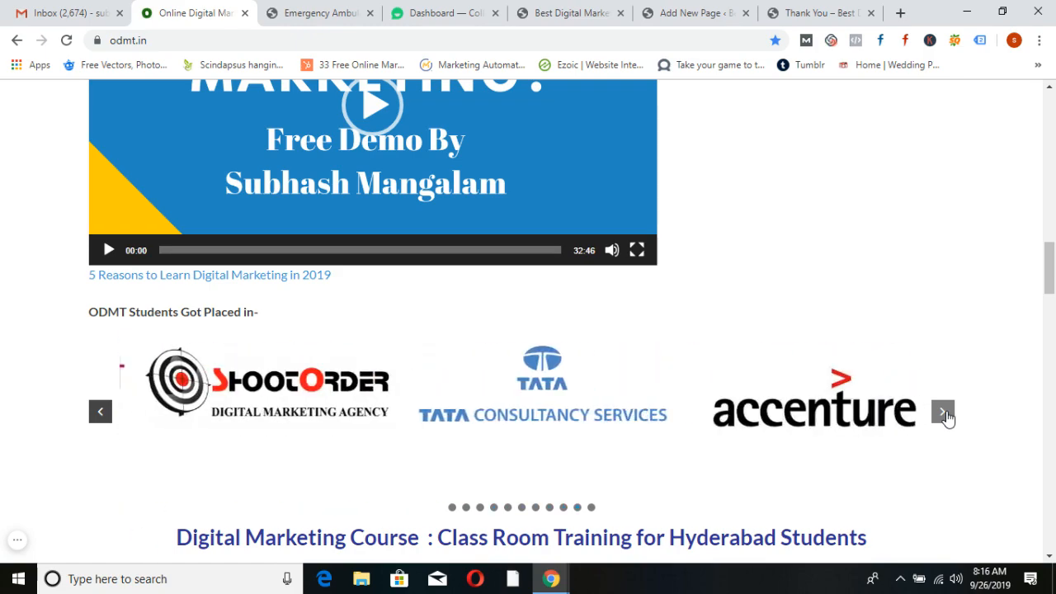
left_click(943, 413)
left_click(944, 413)
scroll(941, 410, "down", 10)
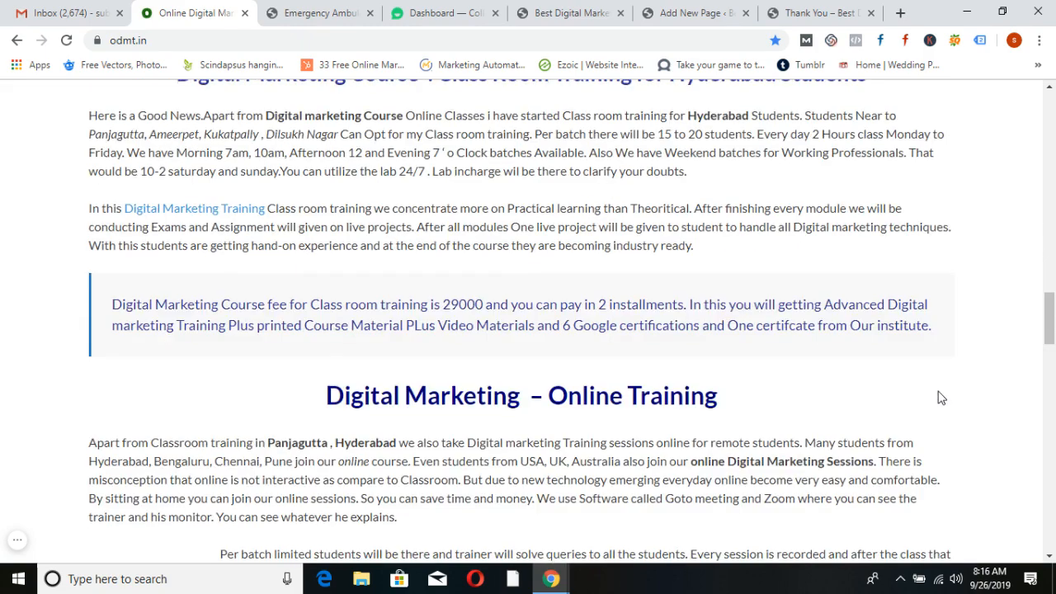
scroll(941, 397, "down", 3)
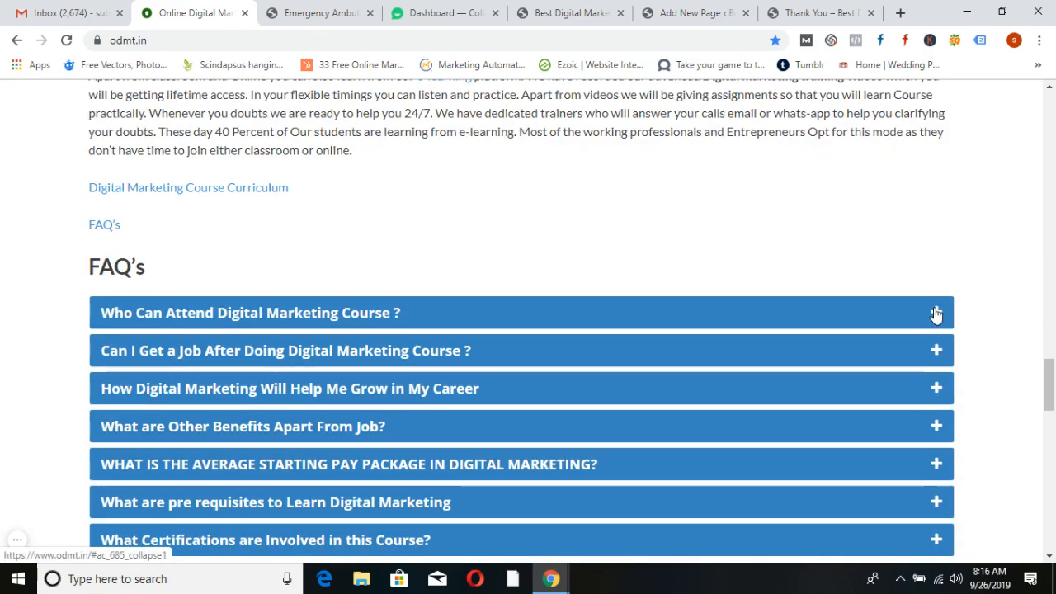
Expand the FAQs on who can attend, jobs, career growth and other benefits, then reload the page
left_click(937, 314)
left_click(934, 404)
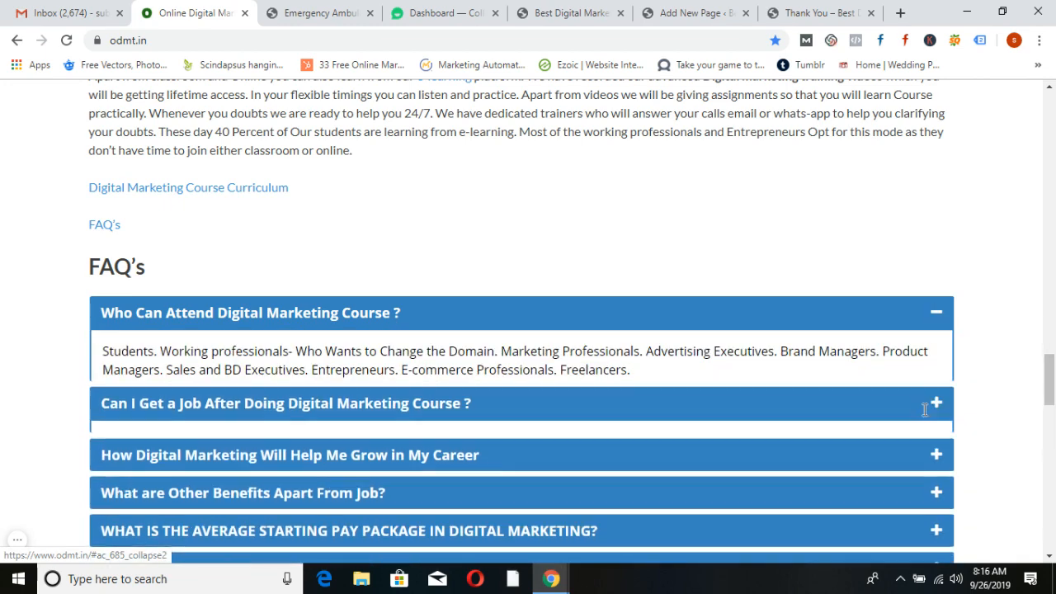
left_click(938, 464)
scroll(941, 438, "down", 2)
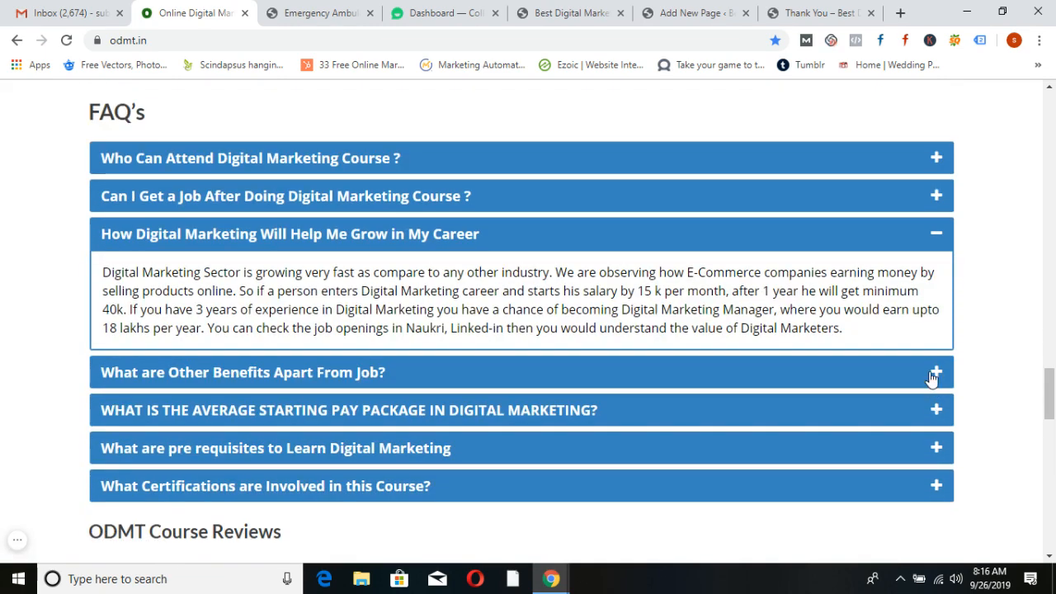
left_click(936, 371)
scroll(962, 384, "down", 5)
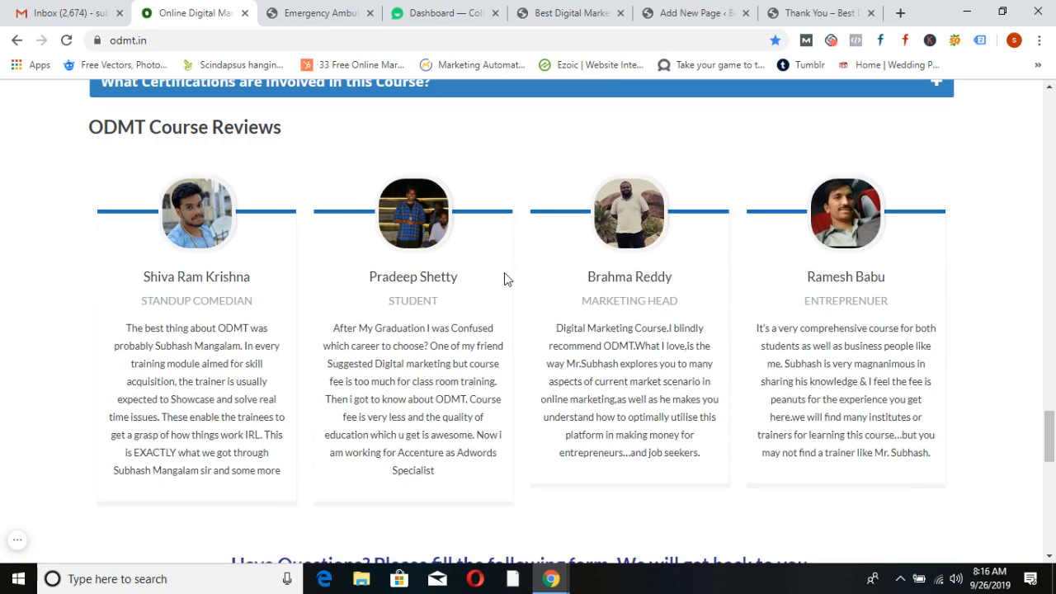
scroll(517, 323, "down", 6)
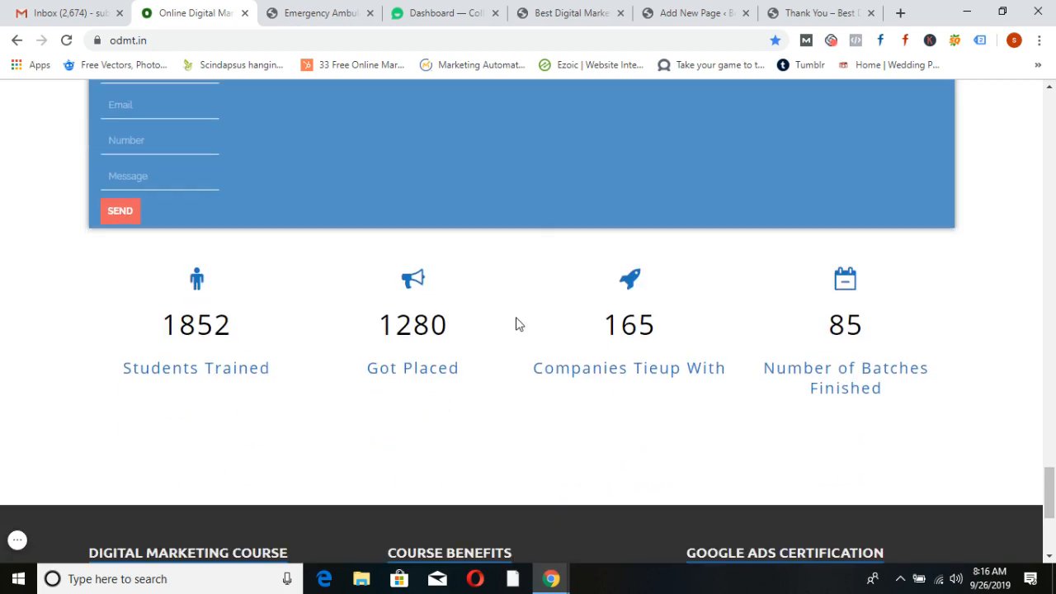
left_click(68, 41)
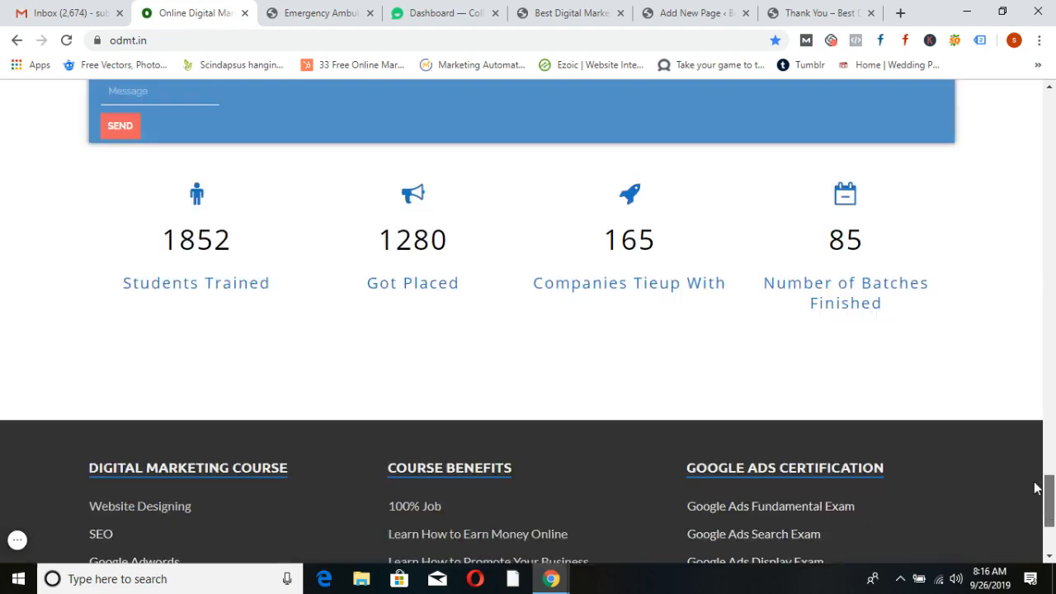
left_click_drag(1037, 488, 1037, 103)
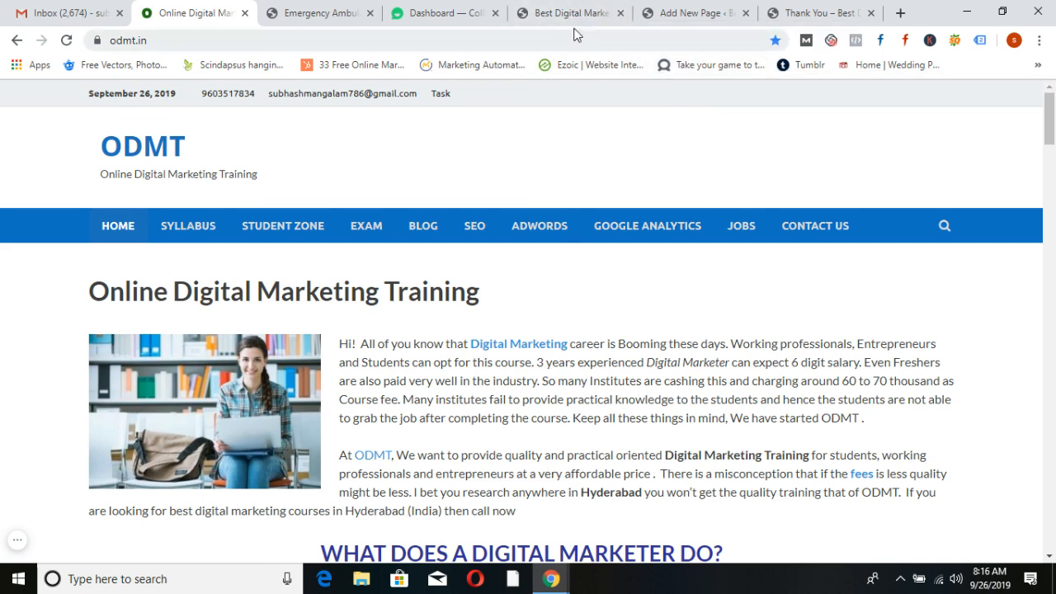
Search Google for wpthemedetector and open the WordPress Theme Detector result
left_click(575, 15)
left_click(517, 41)
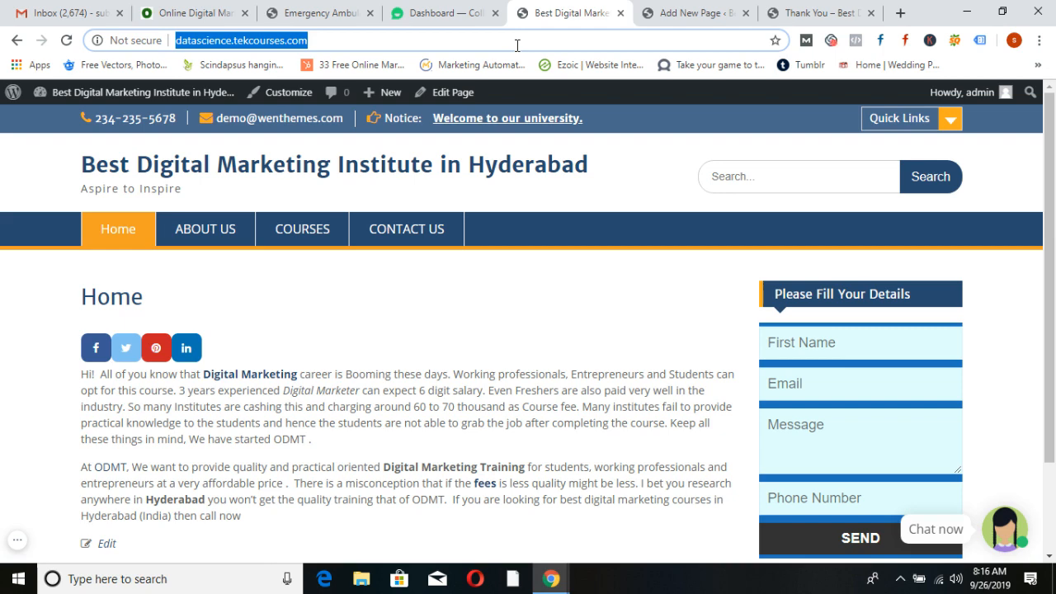
type("wptheme")
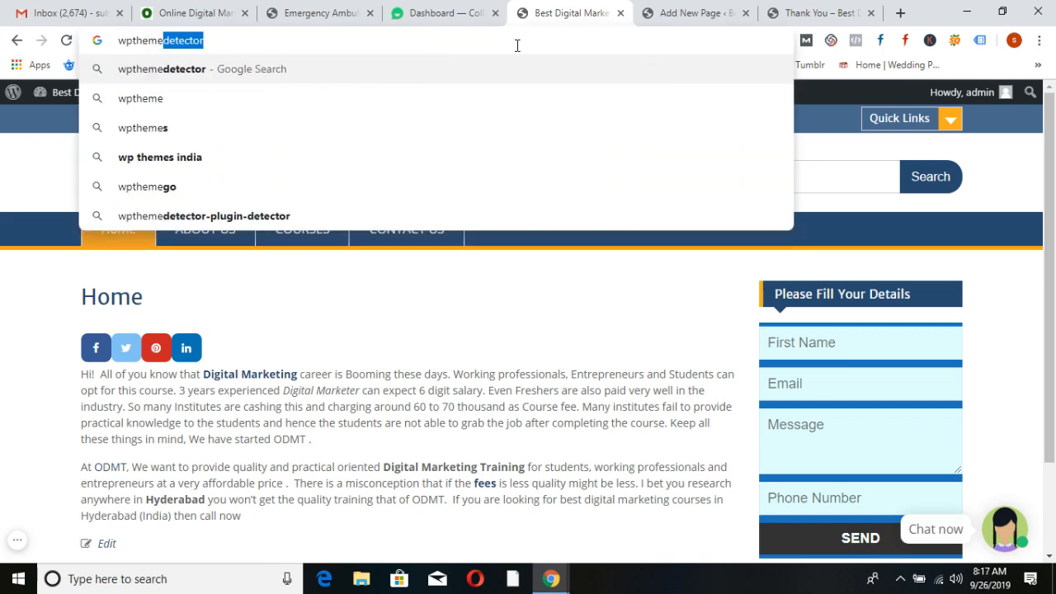
key("Return")
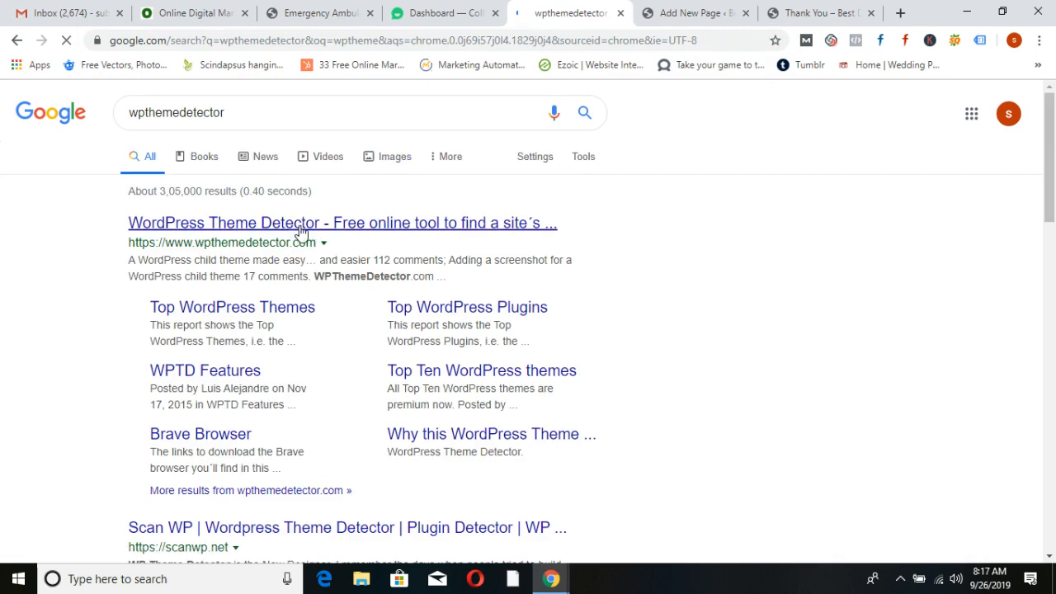
left_click(300, 224)
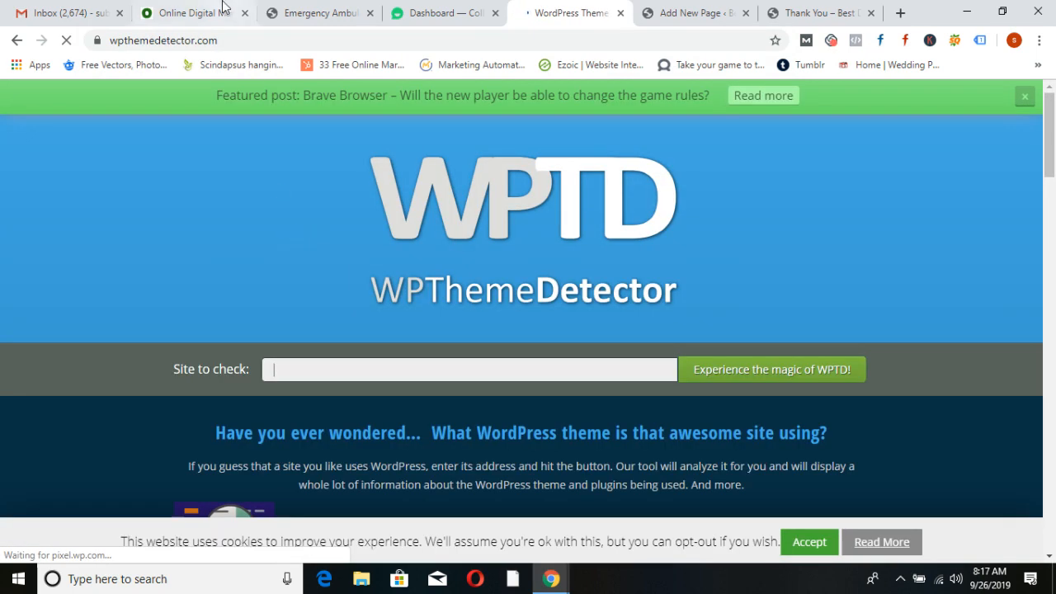
left_click(219, 7)
left_click(234, 40)
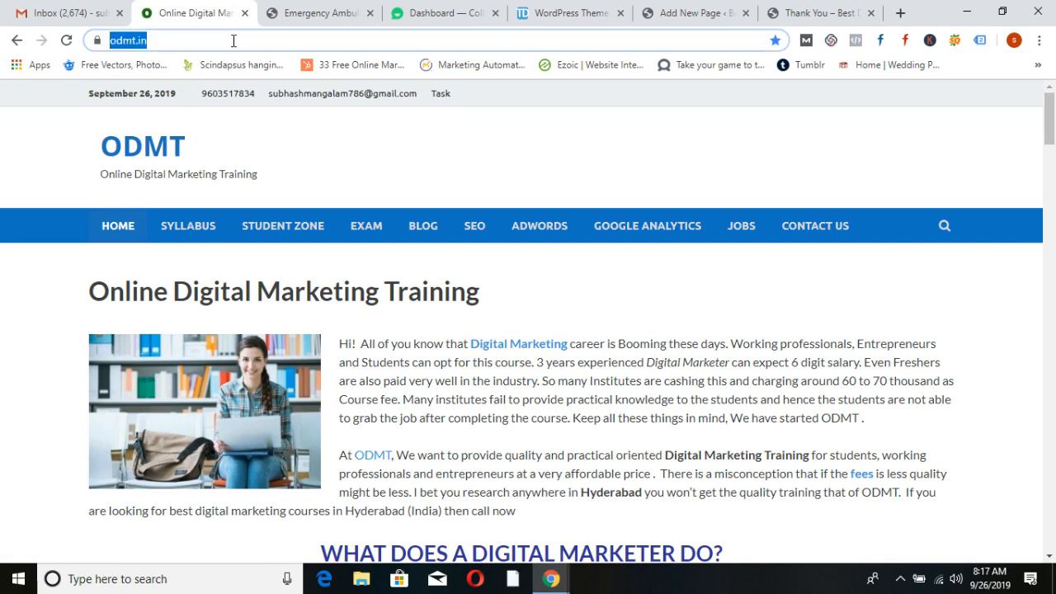
key("ctrl+c")
left_click(541, 13)
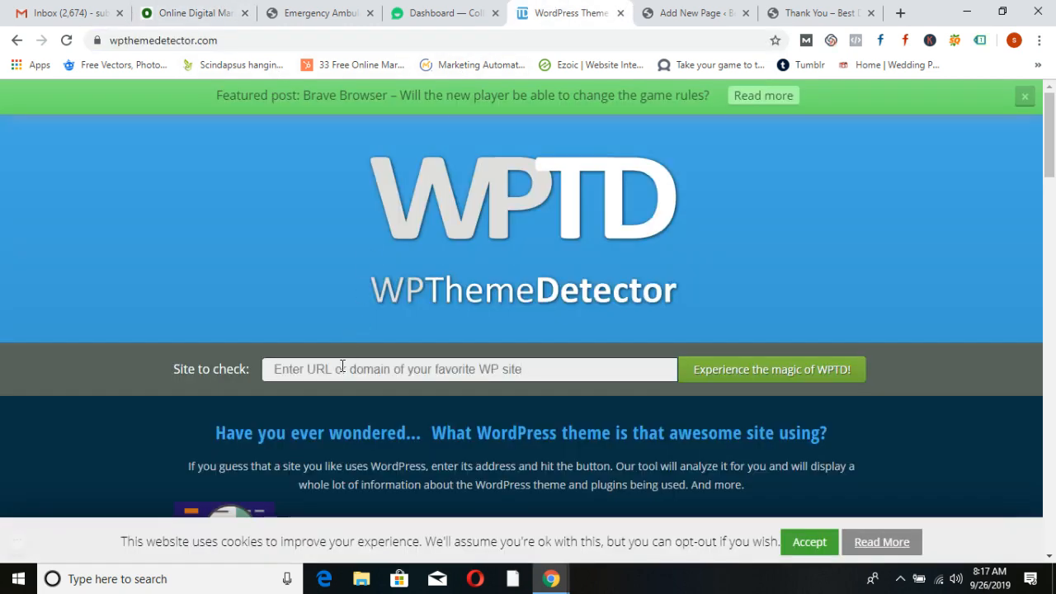
left_click(339, 369)
key("ctrl+v")
left_click(708, 375)
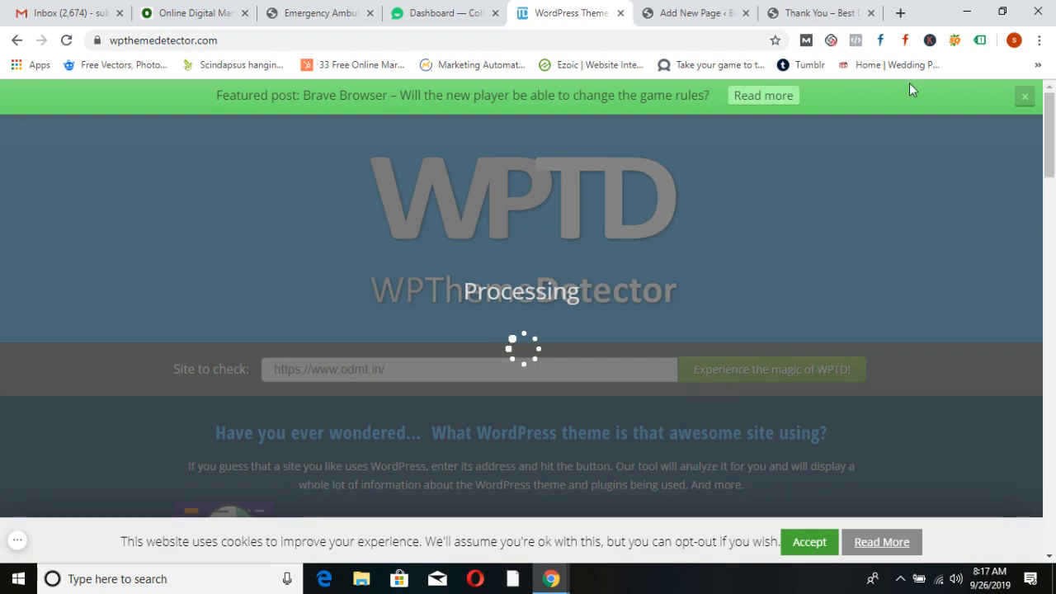
left_click(967, 11)
double_click(261, 37)
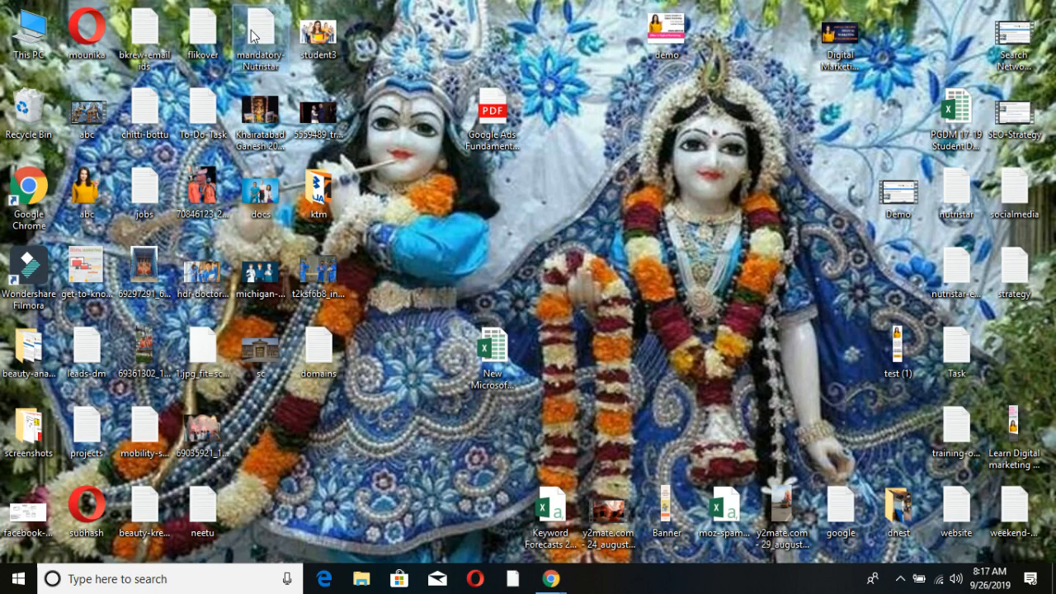
Replace the note with: contact form, Live chat, Chat bot, pop up, Social share buttons, Click to chat whatsapp, Call Now
key("ctrl+a")
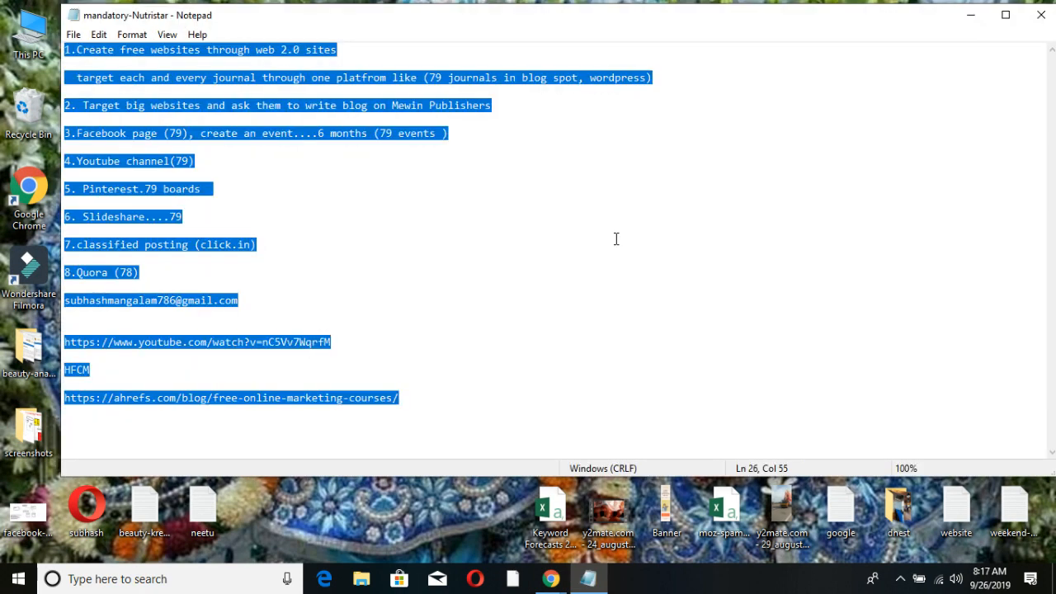
key("ctrl+plus")
key("ctrl+plus")
key("ctrl+plus")
key("ctrl+plus")
key("Delete")
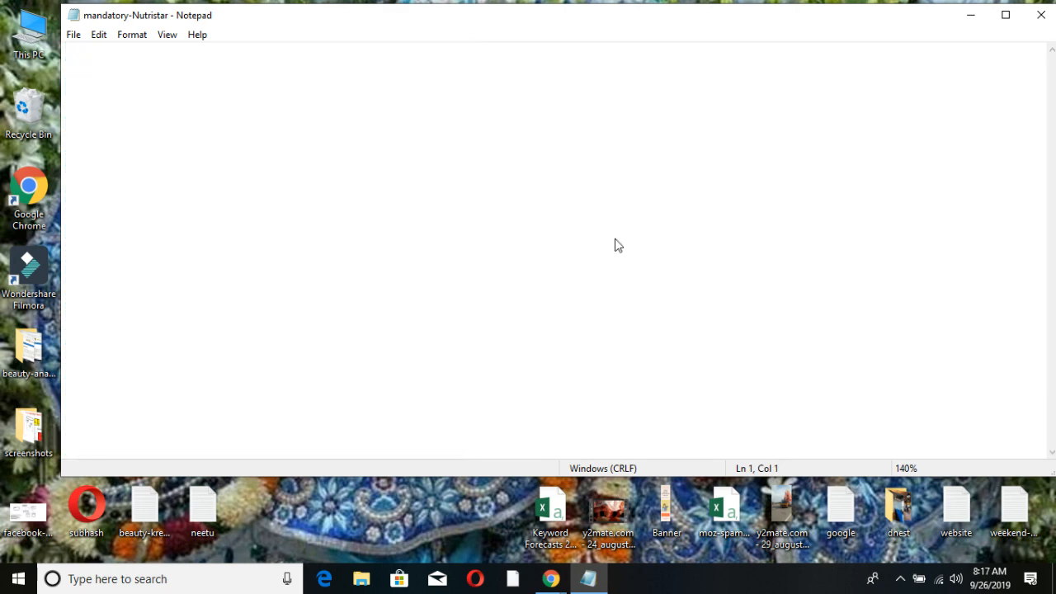
type("contact form ")
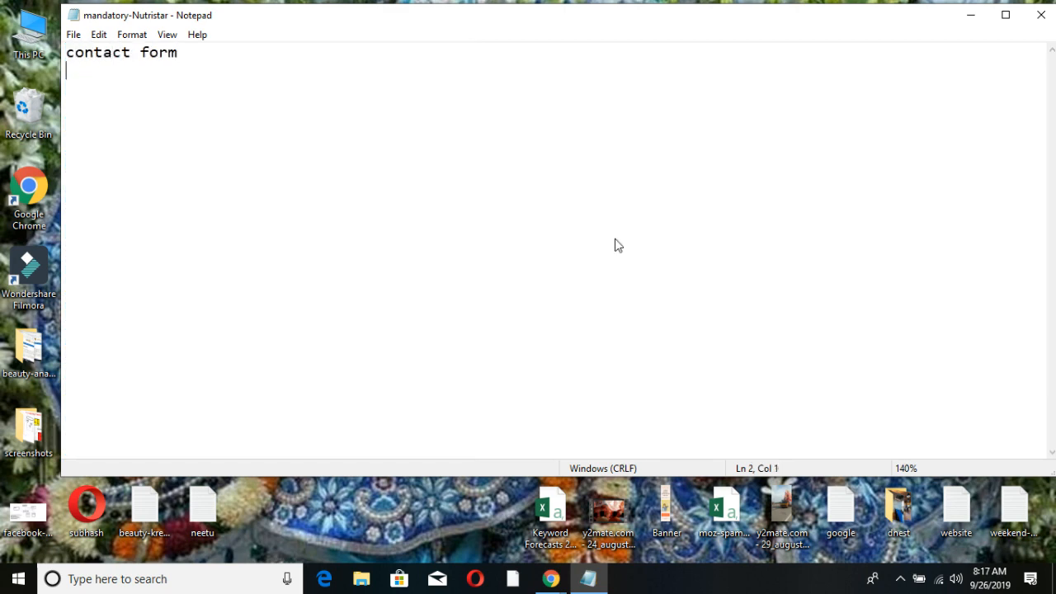
type("Live chat ")
type("Chat b")
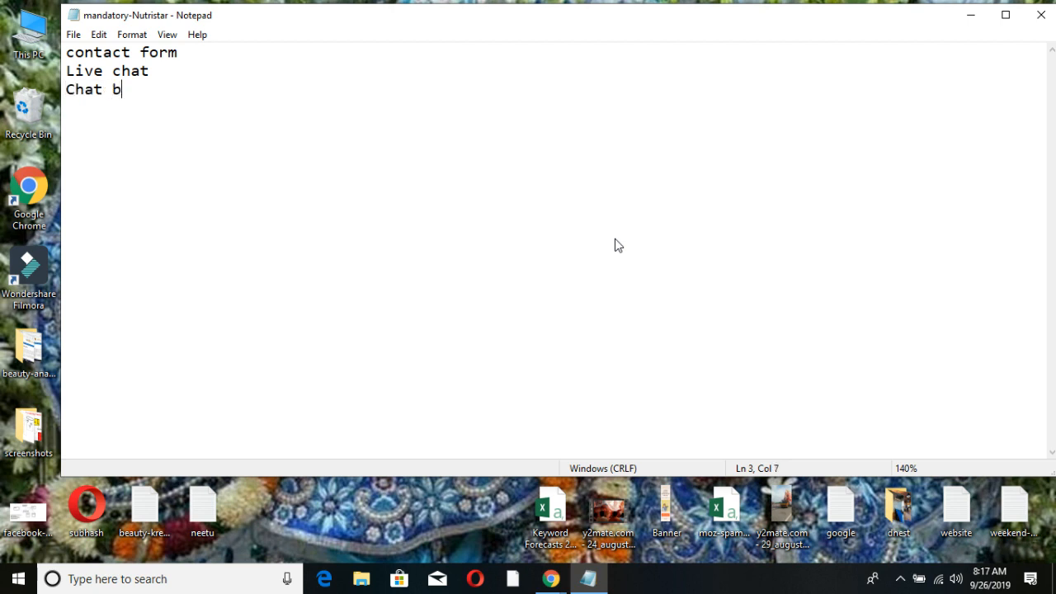
type("ot ")
type("pop up")
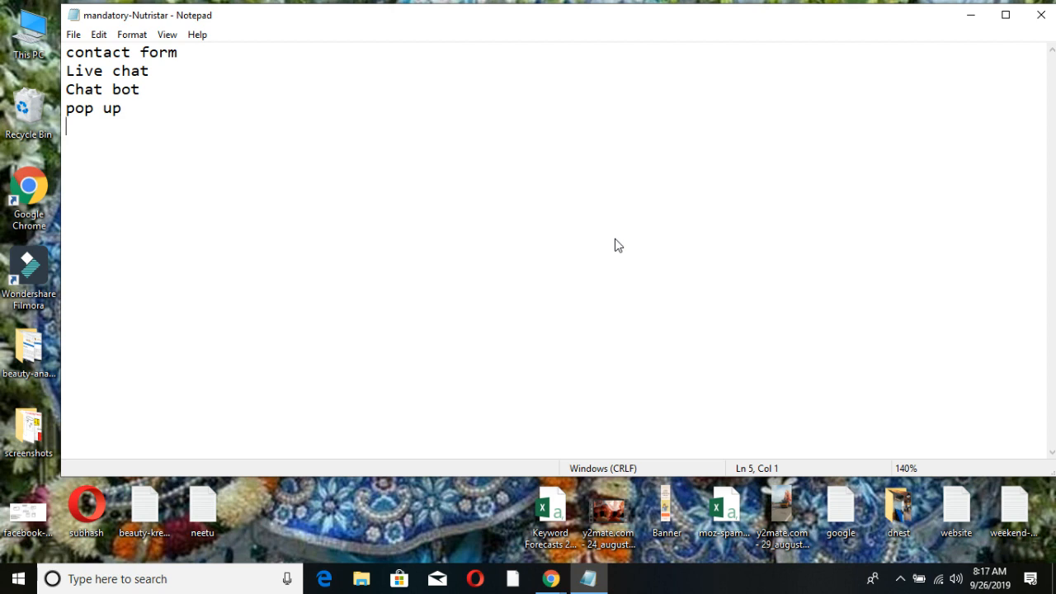
type("ocial sha")
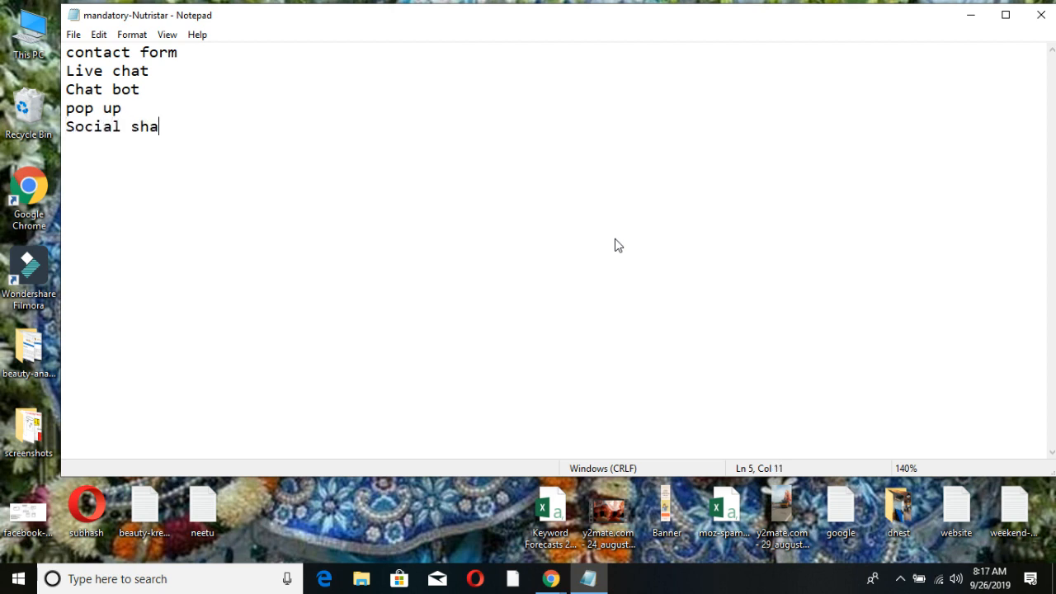
type("re buttons C")
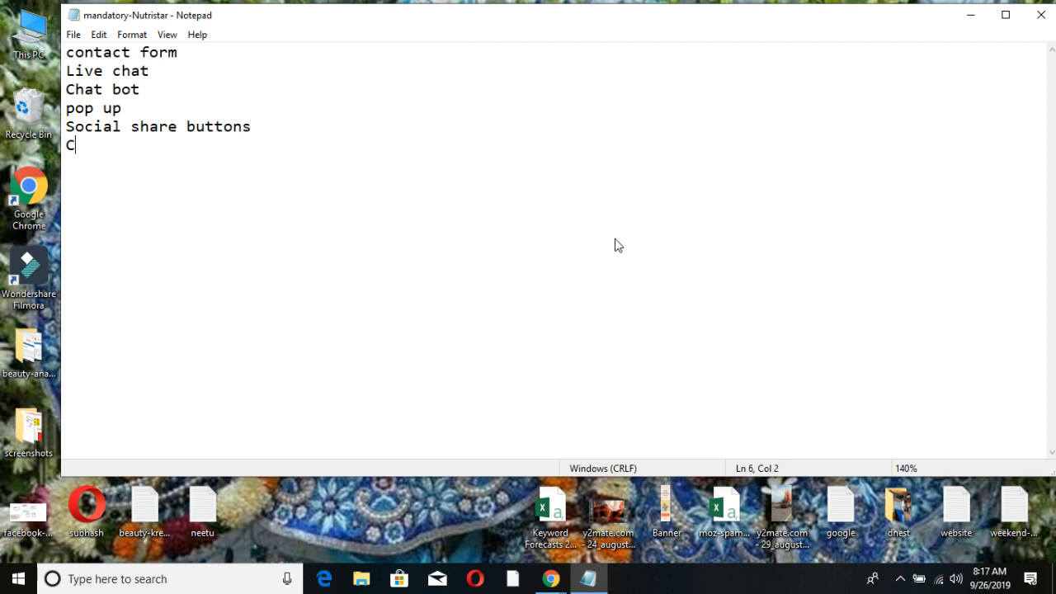
type("lick to chat wha")
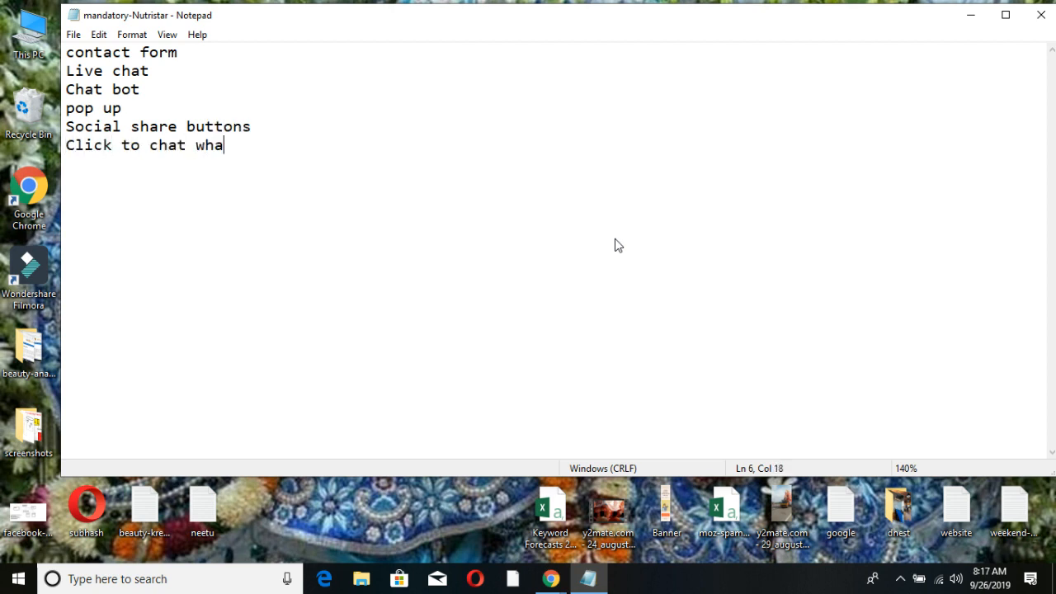
type("tsapp Call ")
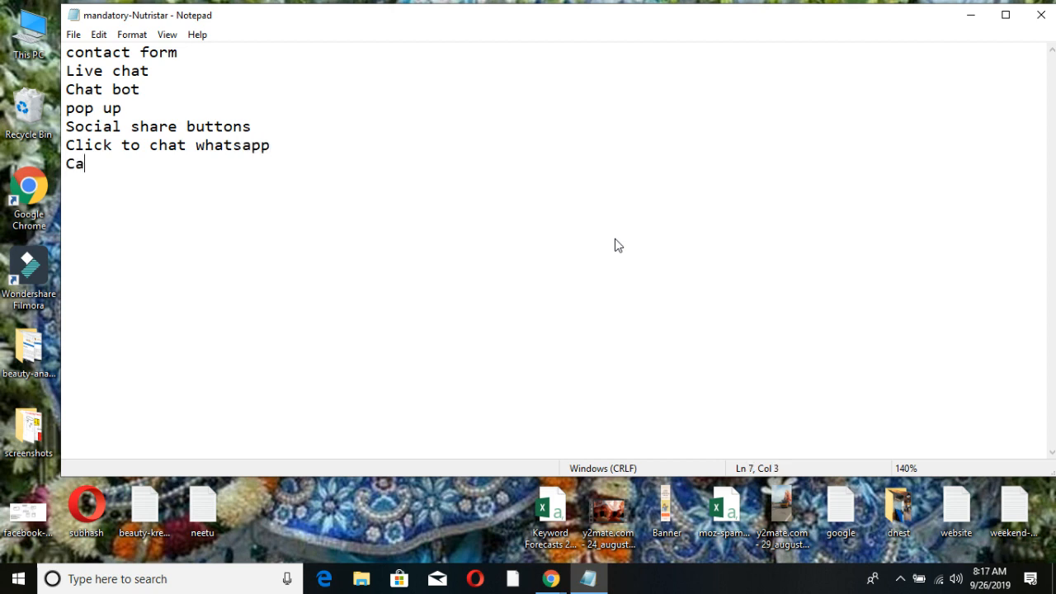
type("Now")
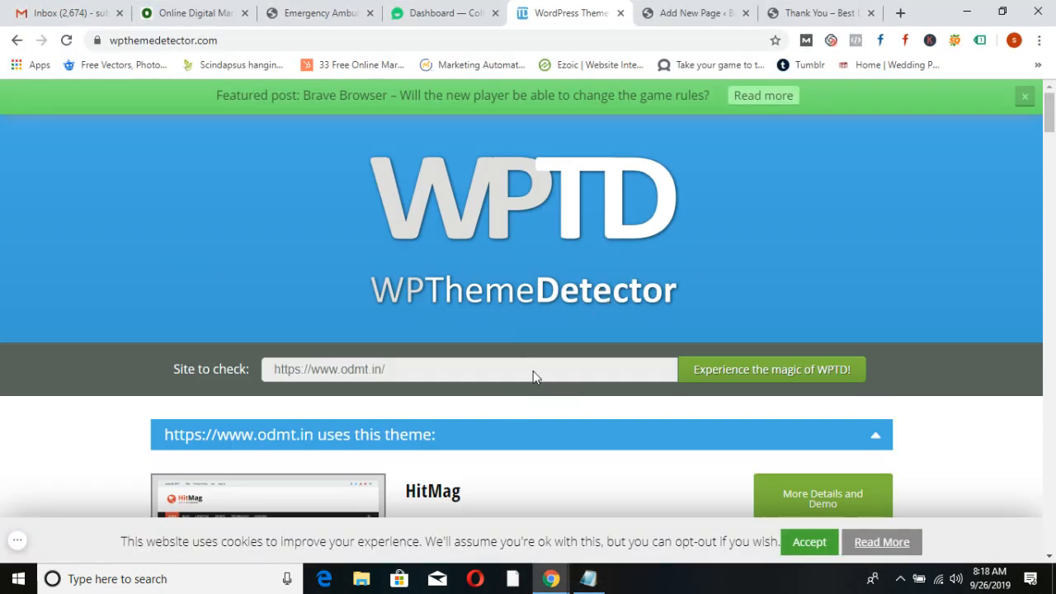
scroll(439, 333, "down", 3)
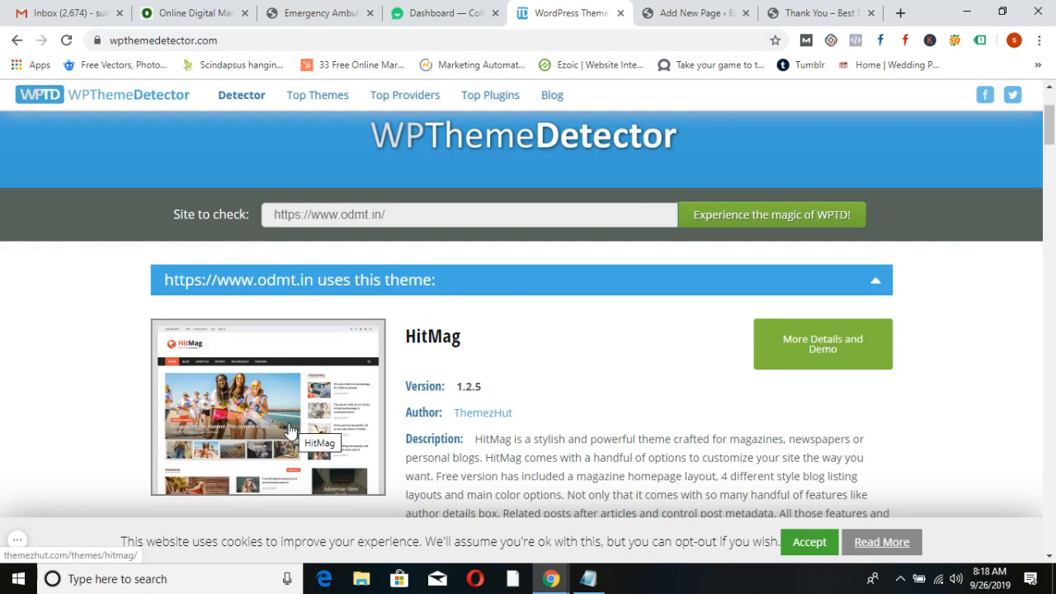
scroll(496, 417, "down", 8)
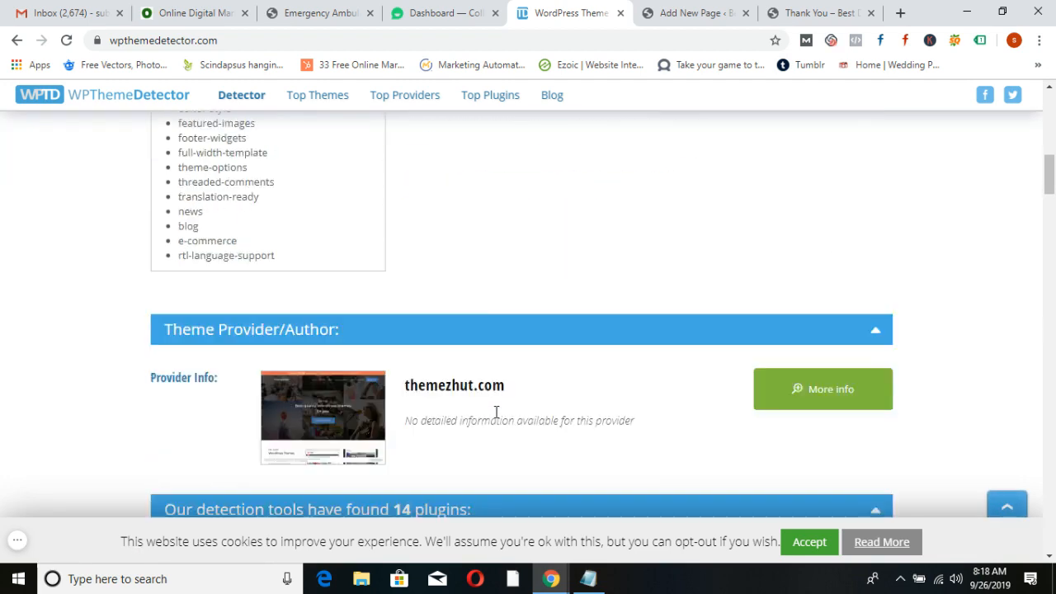
scroll(496, 411, "down", 5)
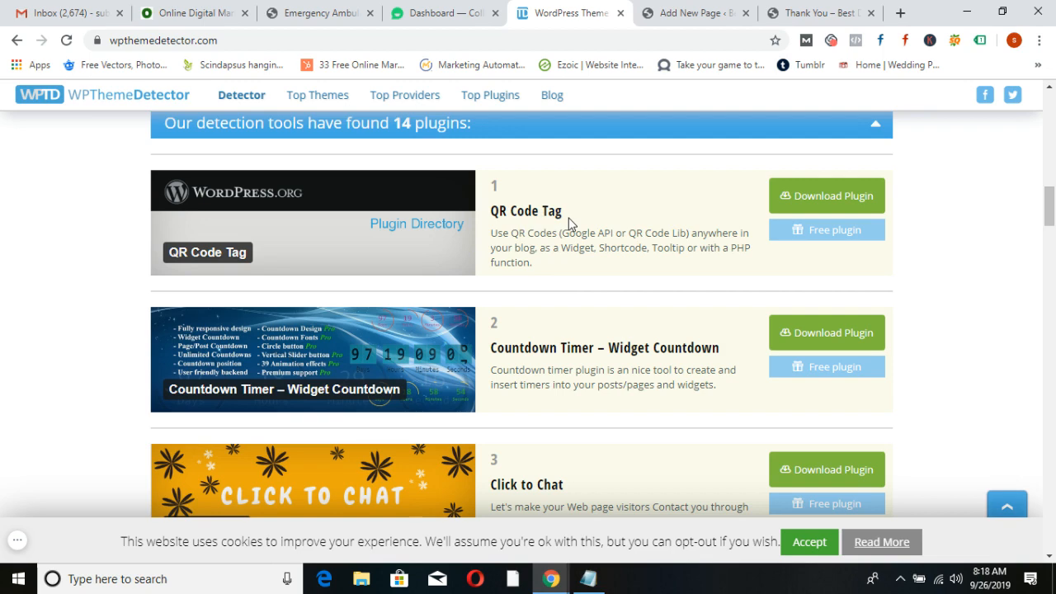
scroll(614, 366, "down", 1)
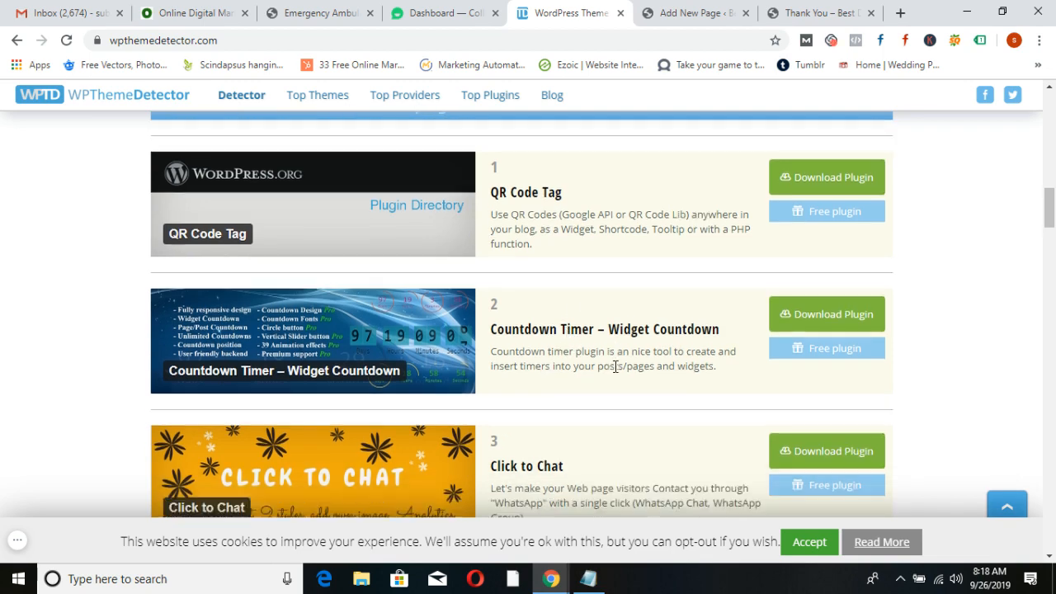
scroll(615, 367, "down", 2)
scroll(583, 355, "down", 1)
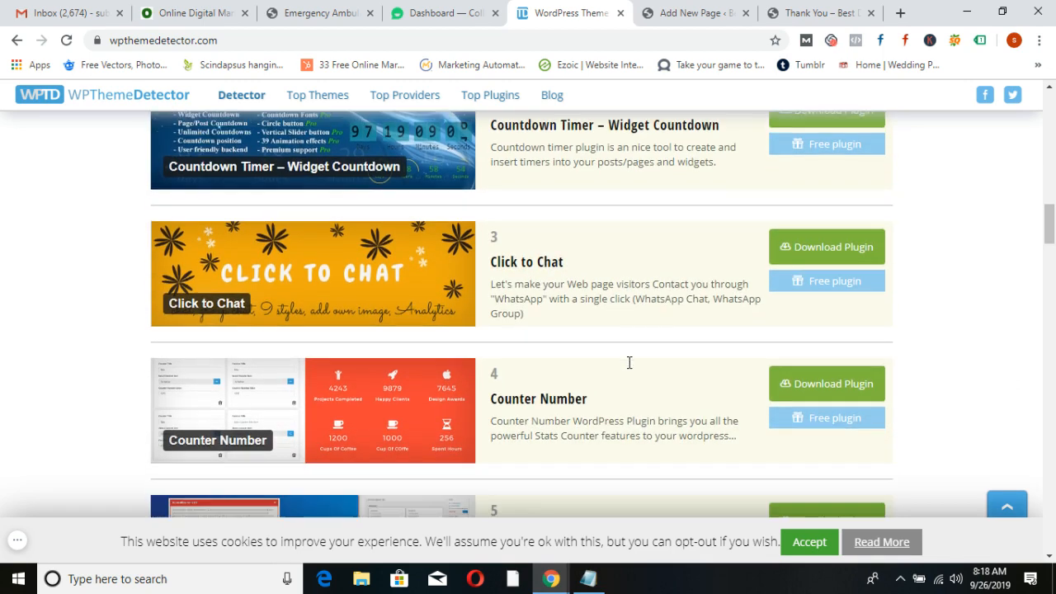
scroll(518, 408, "down", 2)
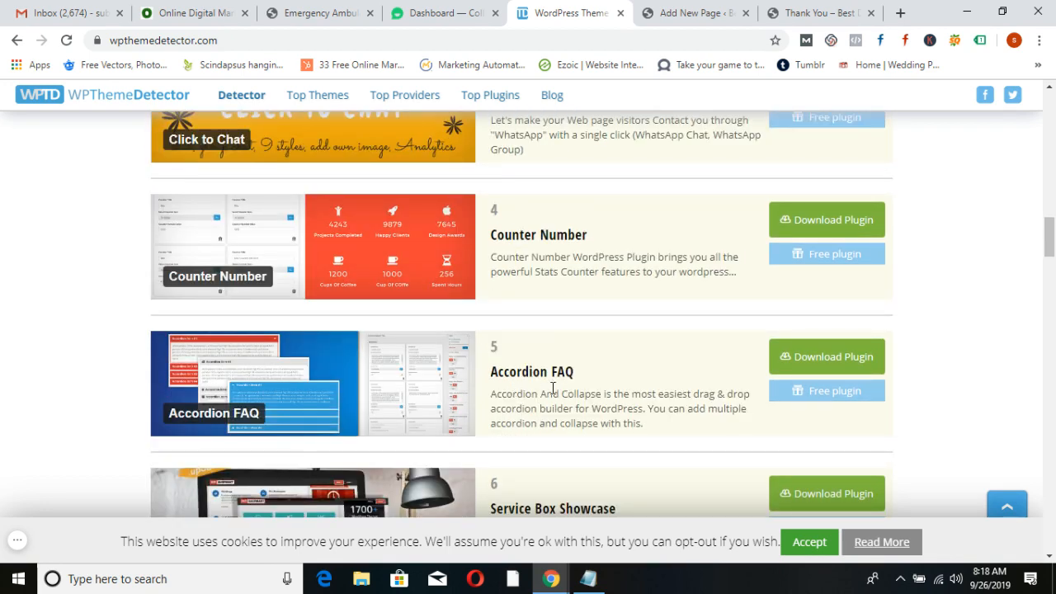
left_click(207, 13)
scroll(691, 336, "down", 10)
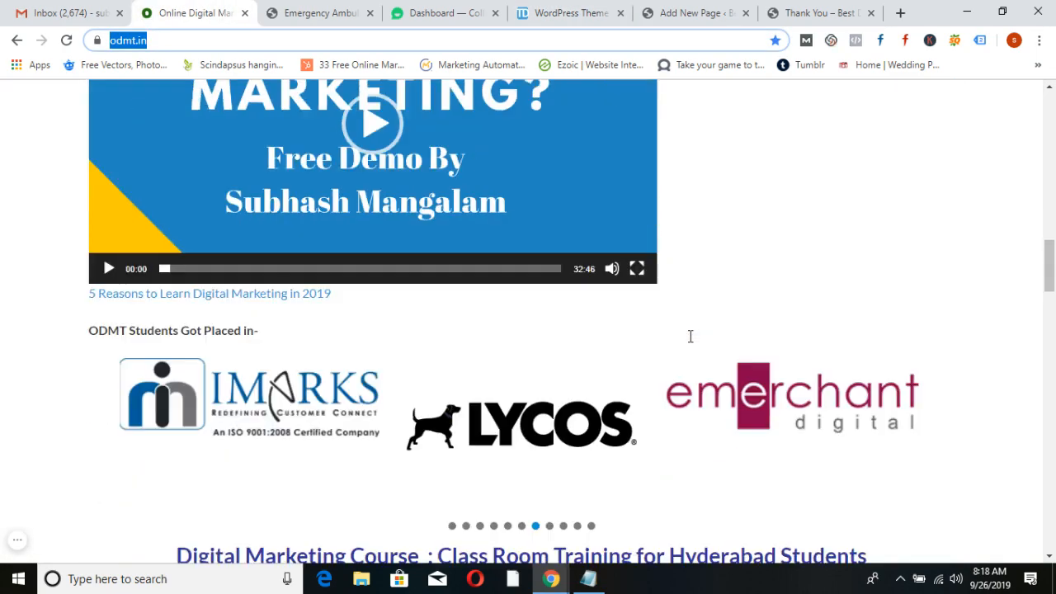
scroll(690, 336, "down", 15)
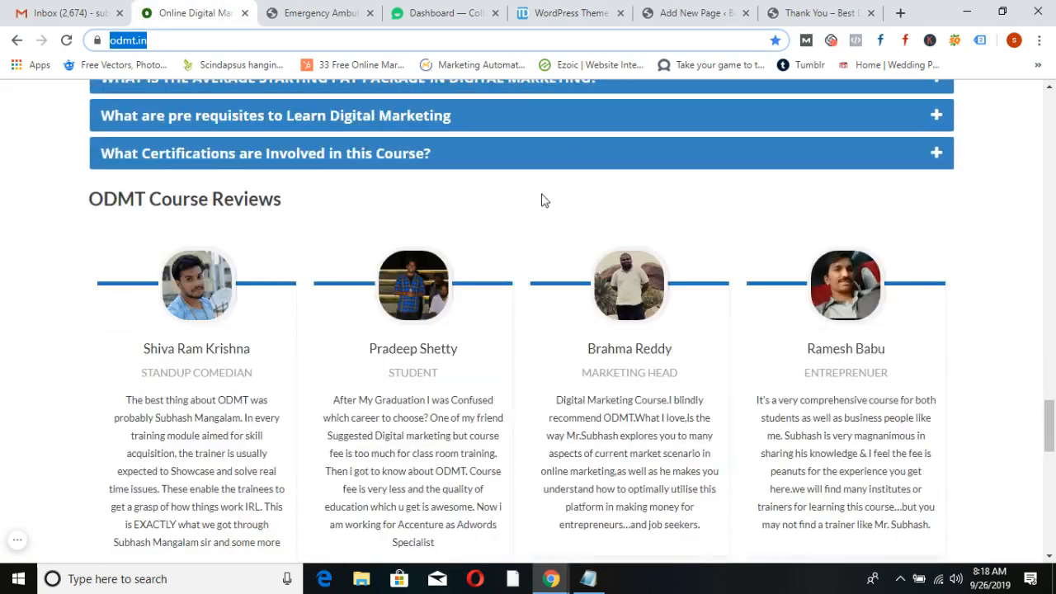
left_click(531, 168)
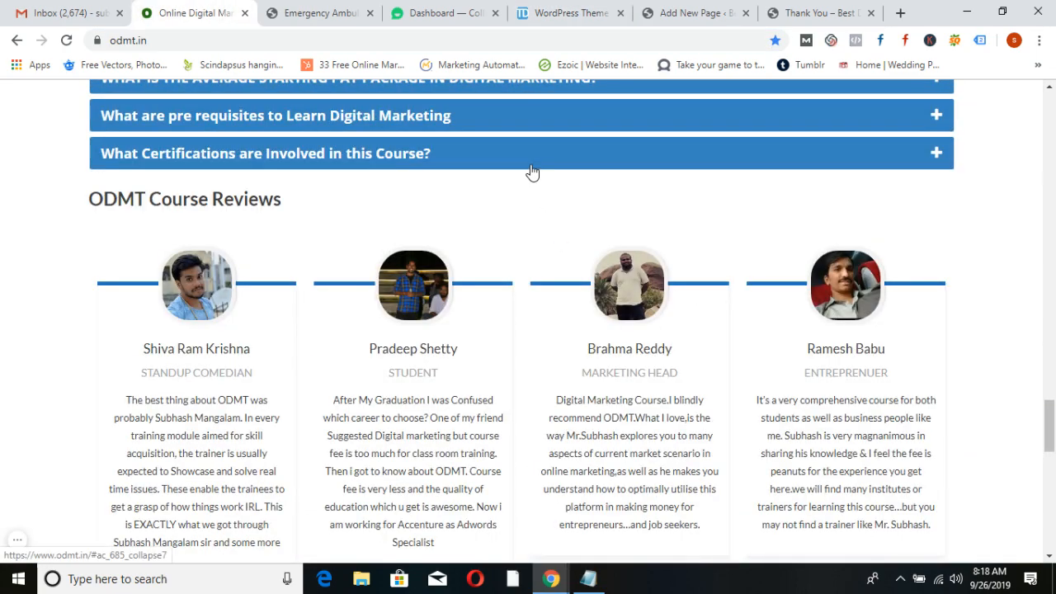
left_click(531, 171)
left_click(569, 13)
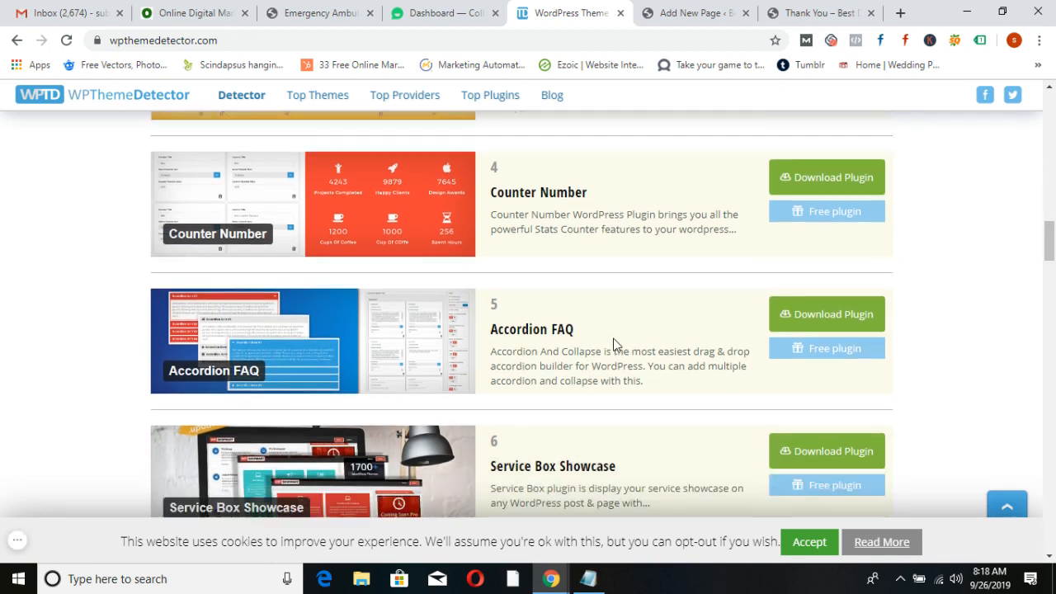
scroll(613, 344, "down", 2)
scroll(601, 372, "down", 3)
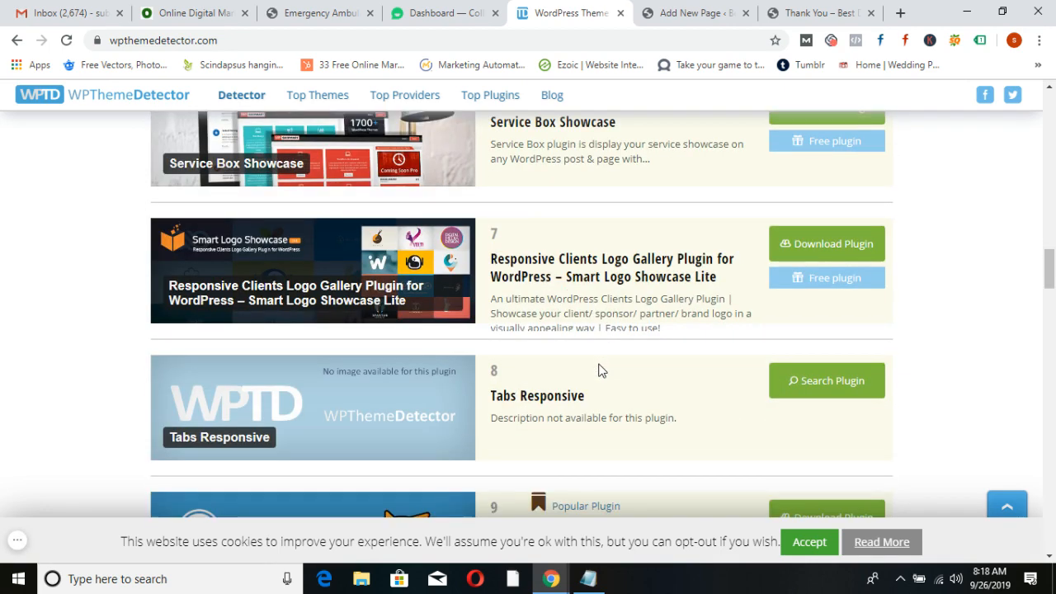
scroll(602, 371, "down", 2)
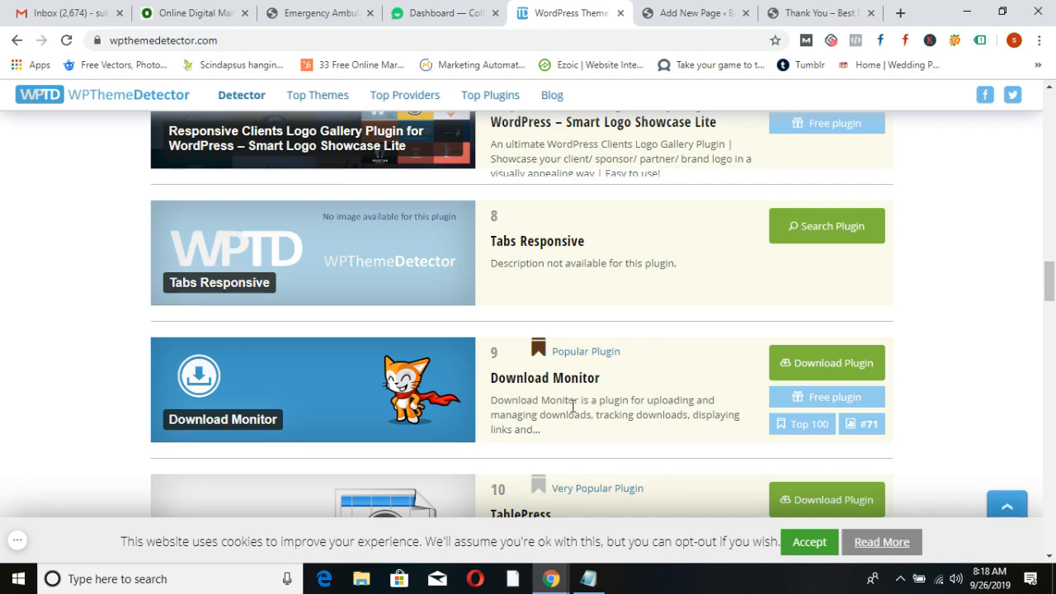
scroll(573, 408, "down", 2)
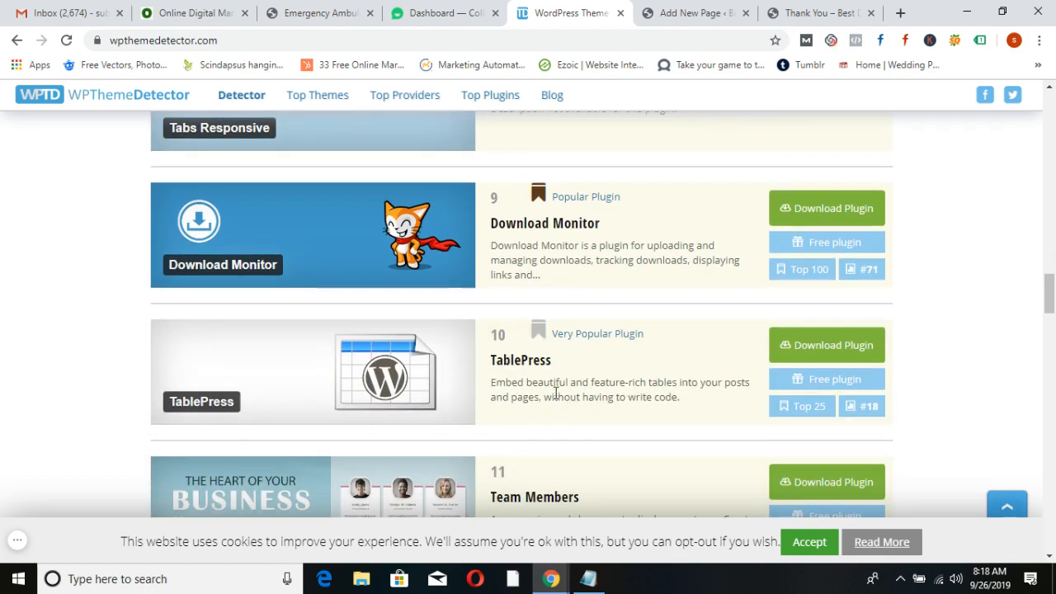
scroll(592, 385, "down", 2)
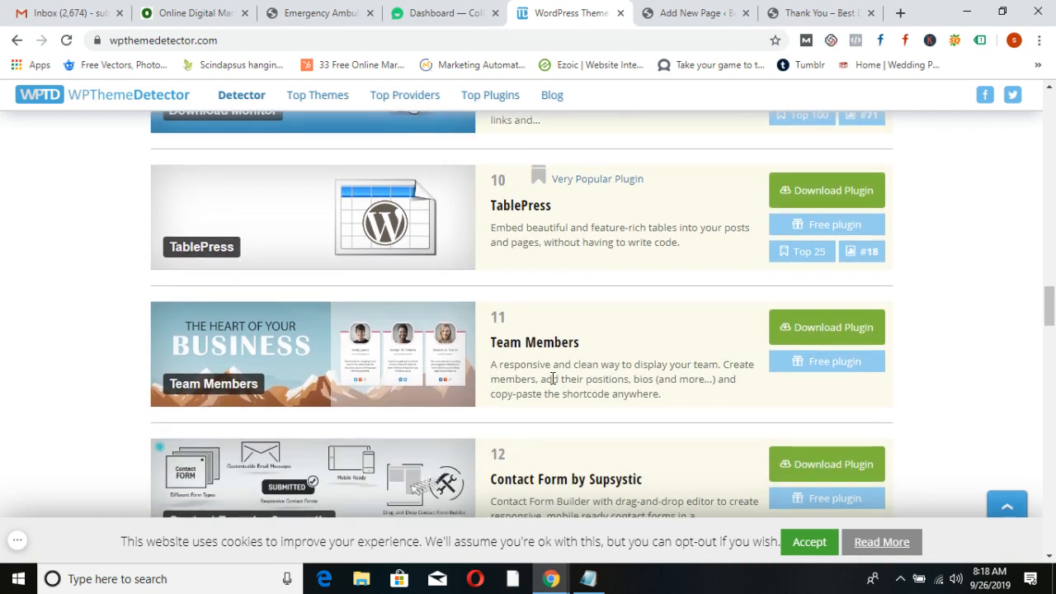
scroll(630, 380, "down", 2)
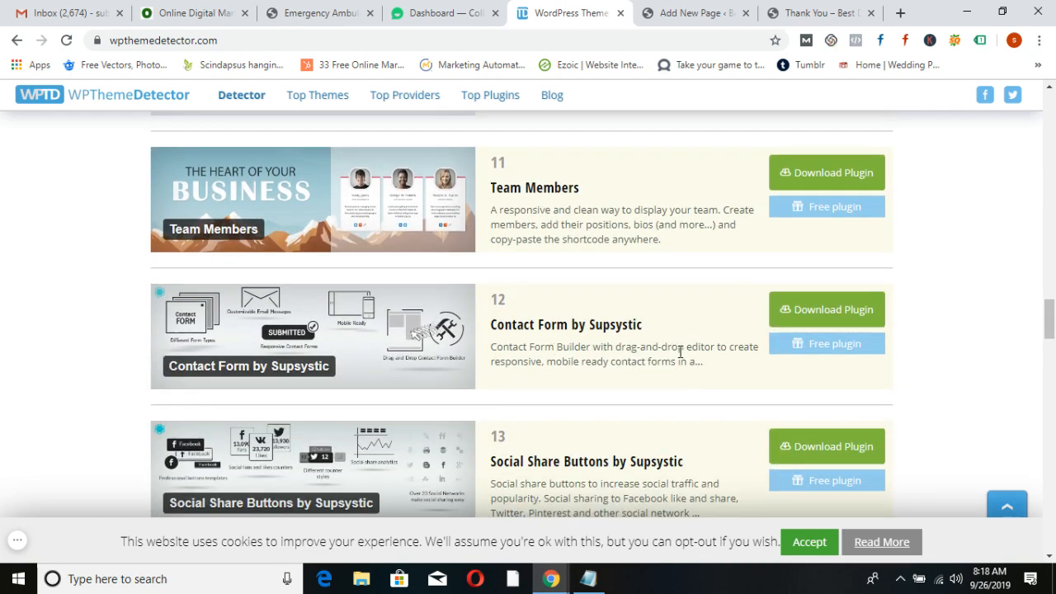
scroll(681, 353, "down", 2)
scroll(685, 344, "down", 2)
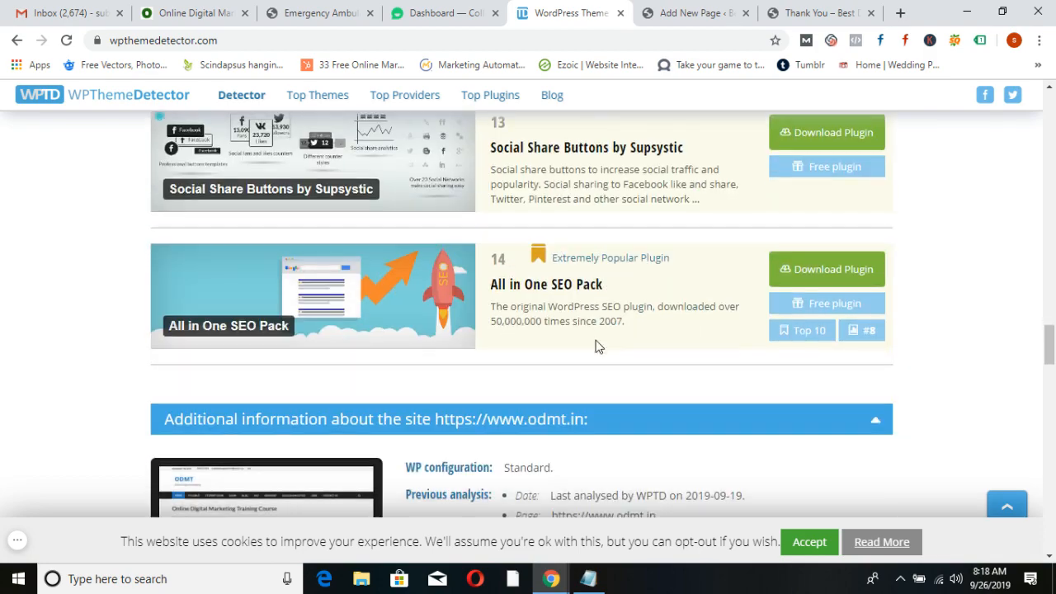
scroll(591, 347, "down", 10)
scroll(592, 386, "down", 4)
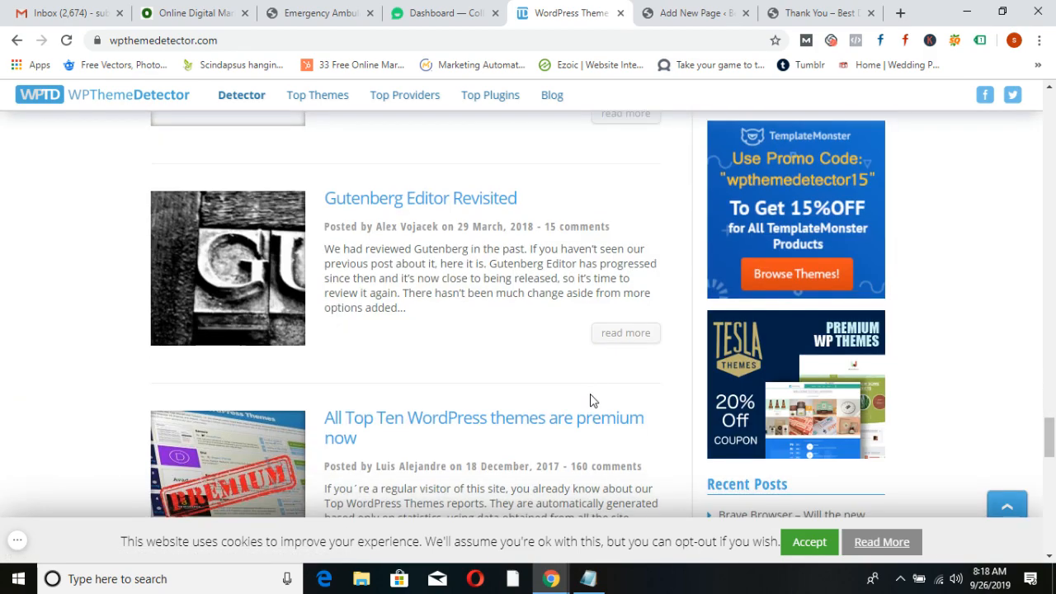
scroll(591, 401, "up", 15)
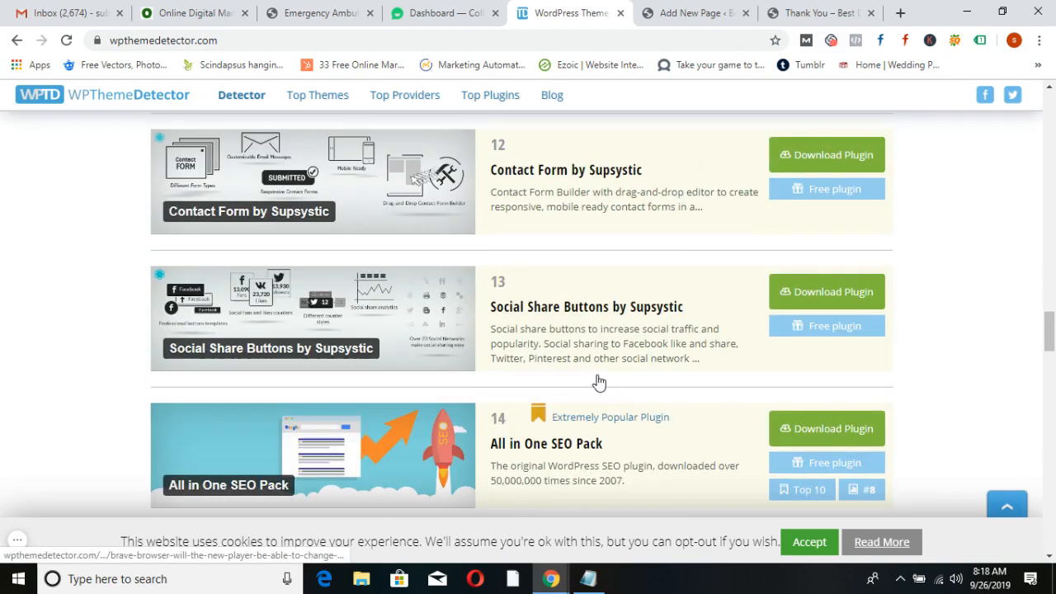
scroll(600, 382, "up", 12)
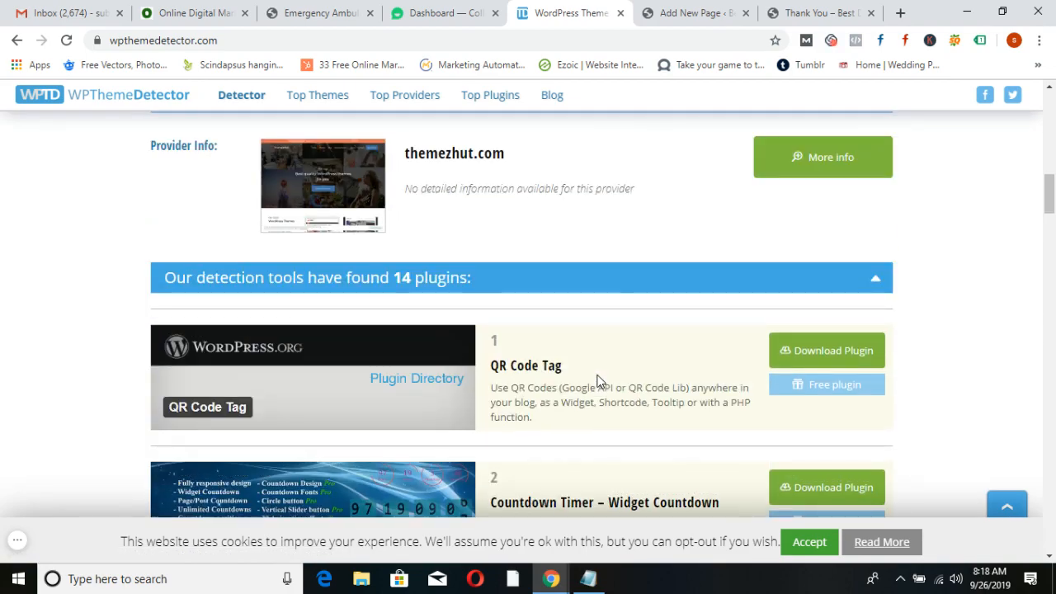
scroll(600, 381, "up", 4)
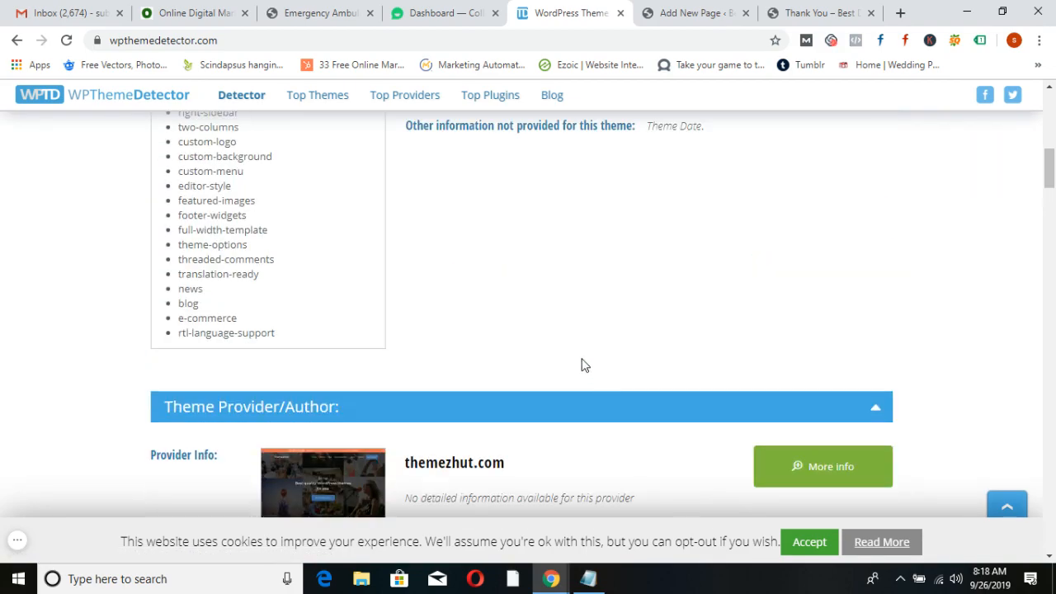
scroll(578, 375, "up", 9)
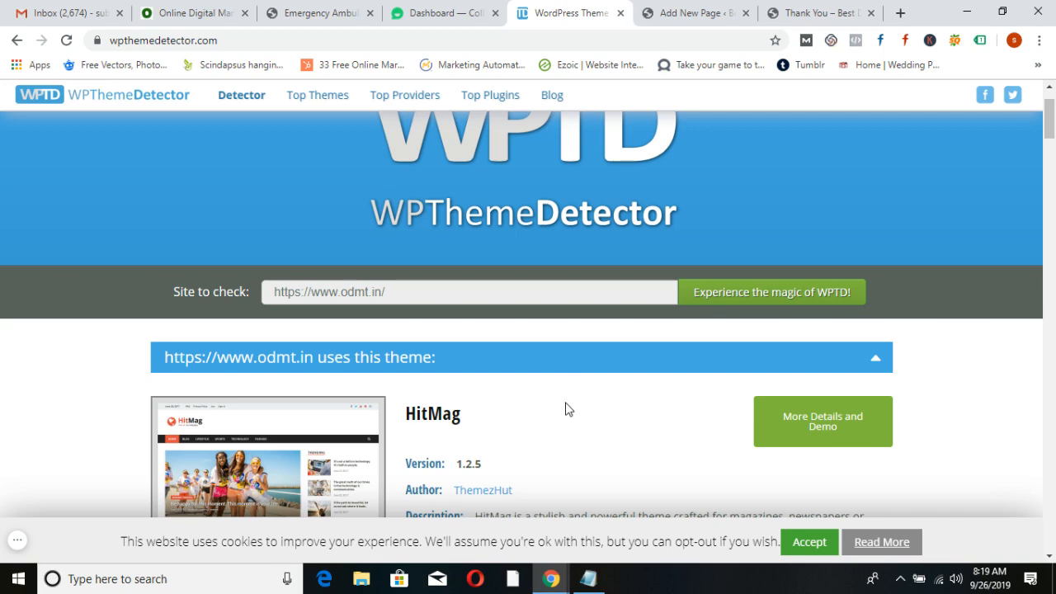
Go to youtube.com in the Thank You tab and search for odmt
left_click(804, 12)
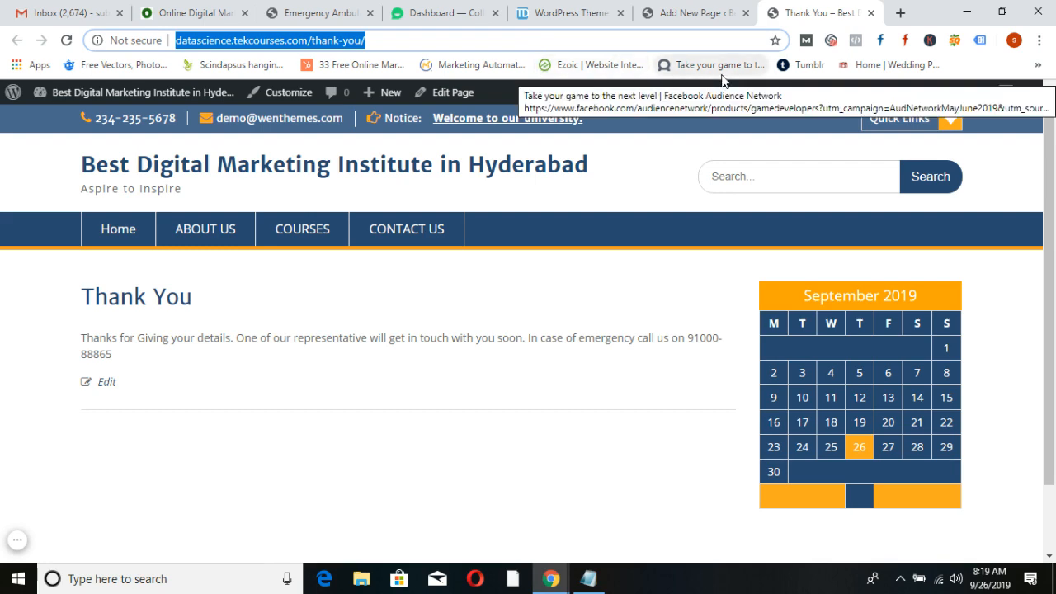
type("youtube.com")
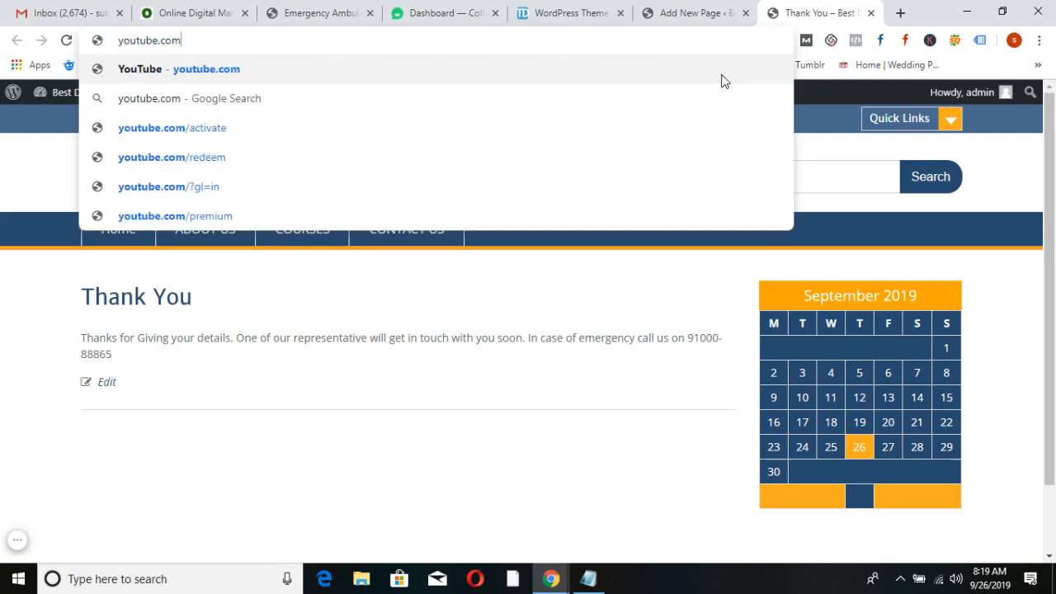
key("Return")
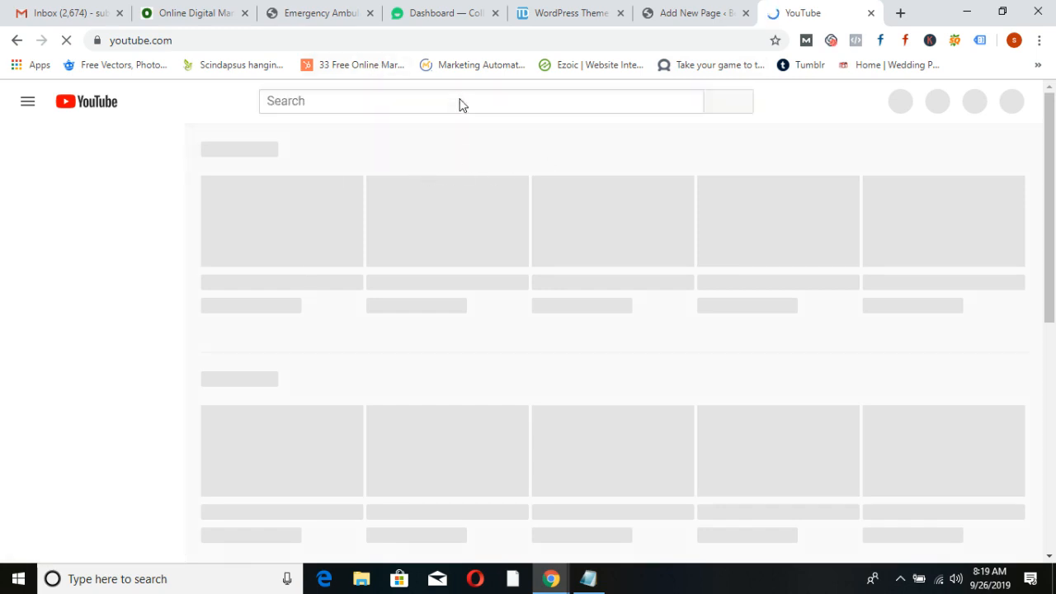
type("odmt")
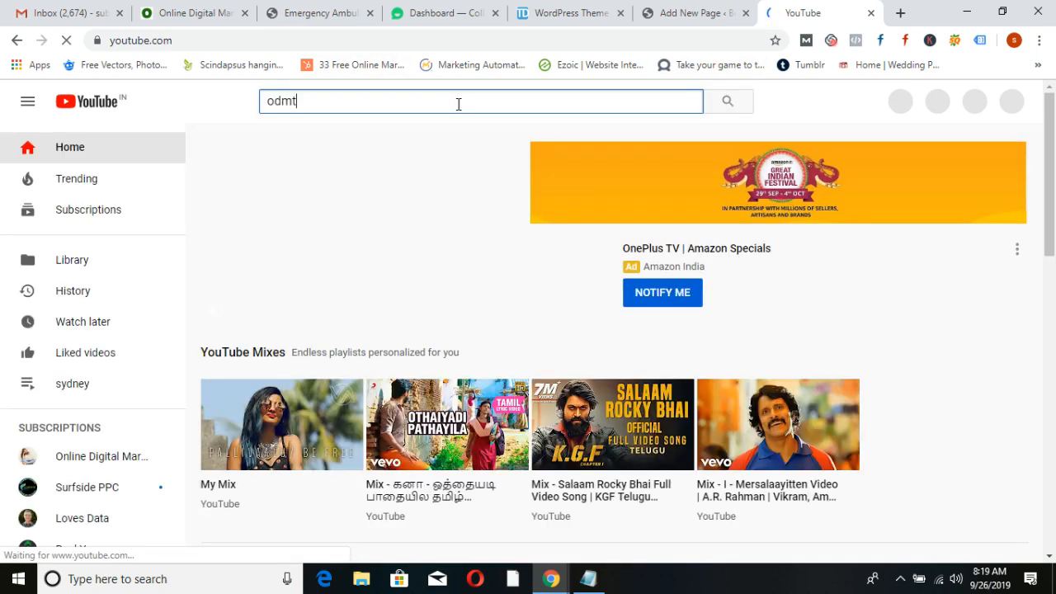
key("Return")
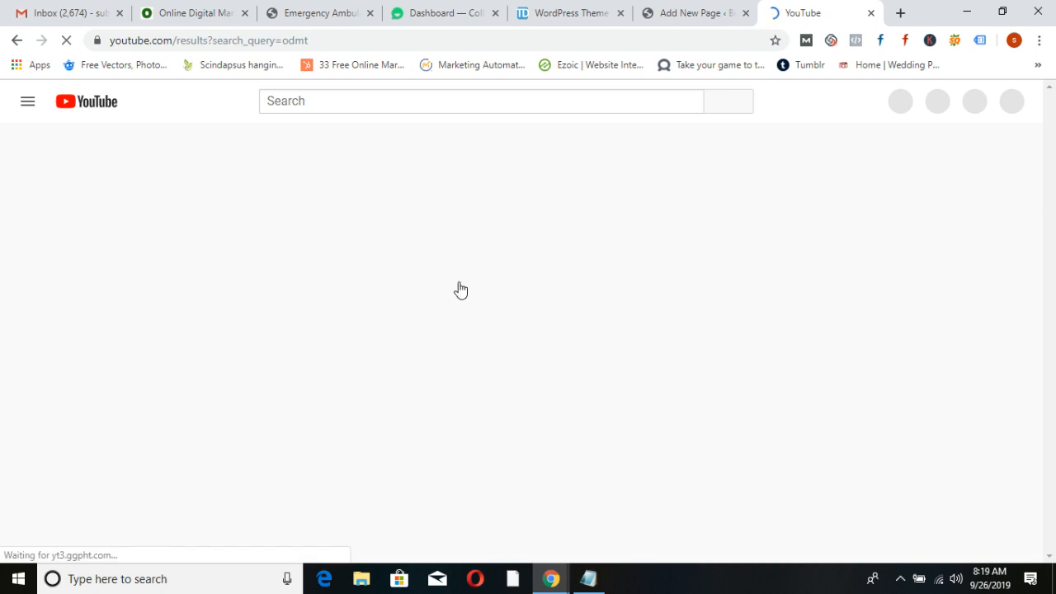
Open the Online Digital Marketing Training channel's Playlists page
left_click(512, 202)
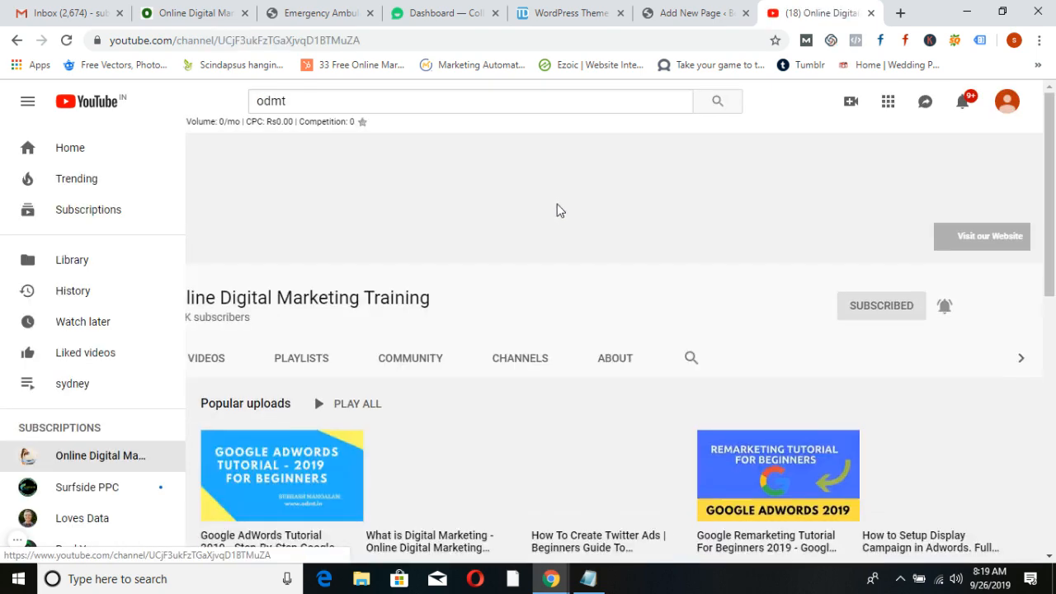
scroll(592, 264, "down", 2)
scroll(490, 289, "up", 1)
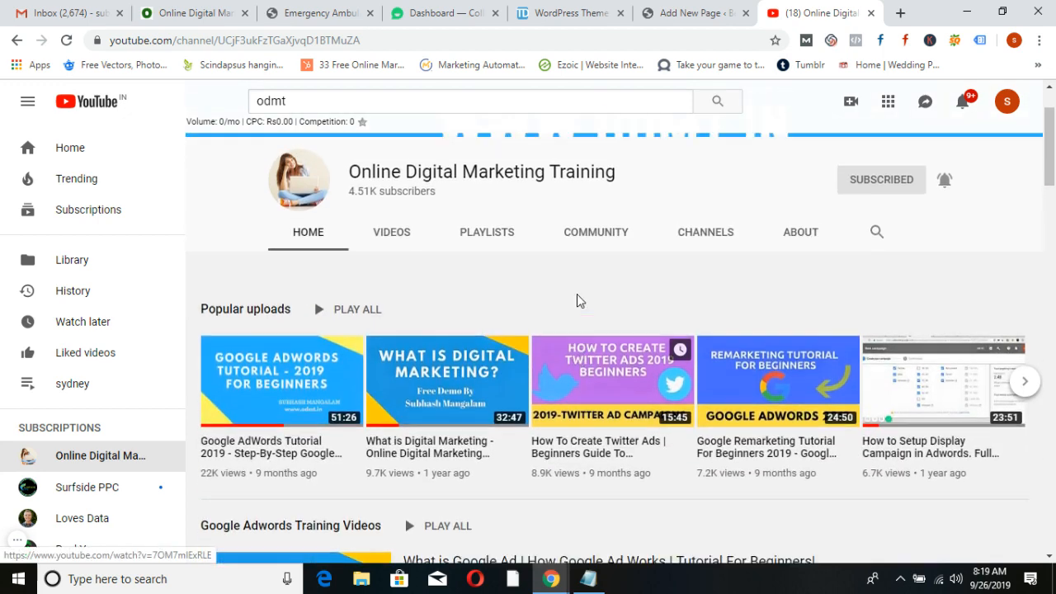
left_click(487, 281)
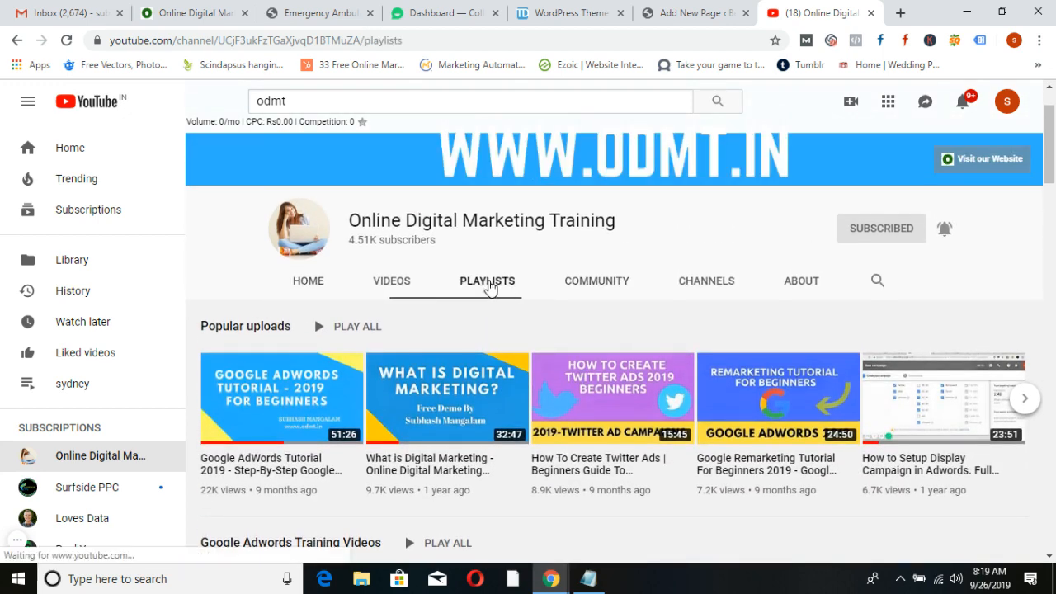
scroll(897, 385, "down", 2)
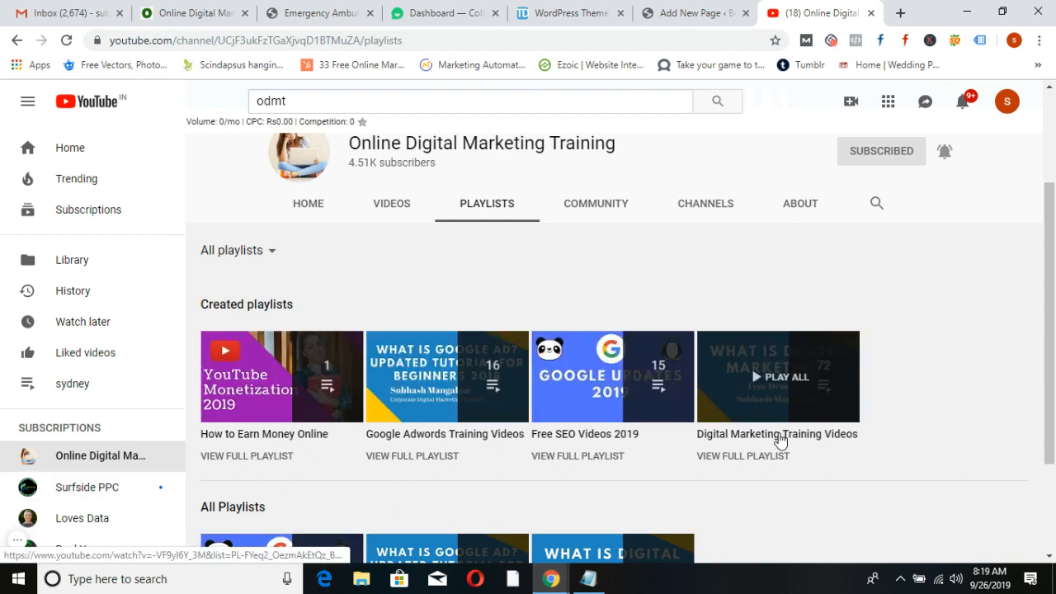
Play the 72-video Digital Marketing Training Videos playlist, pausing the ad and closing the notifications popup
left_click(781, 438)
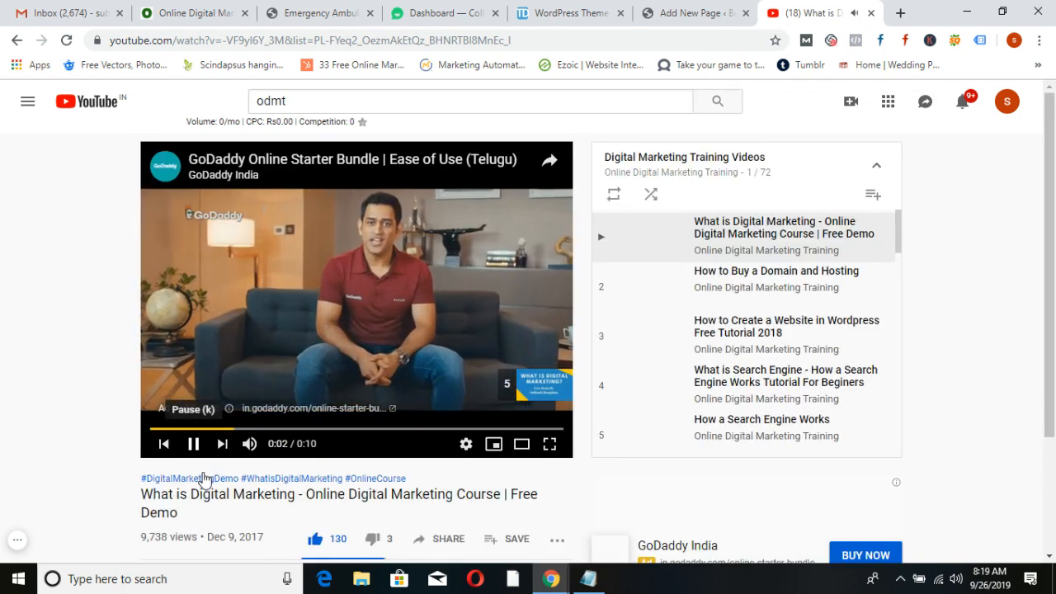
left_click(194, 446)
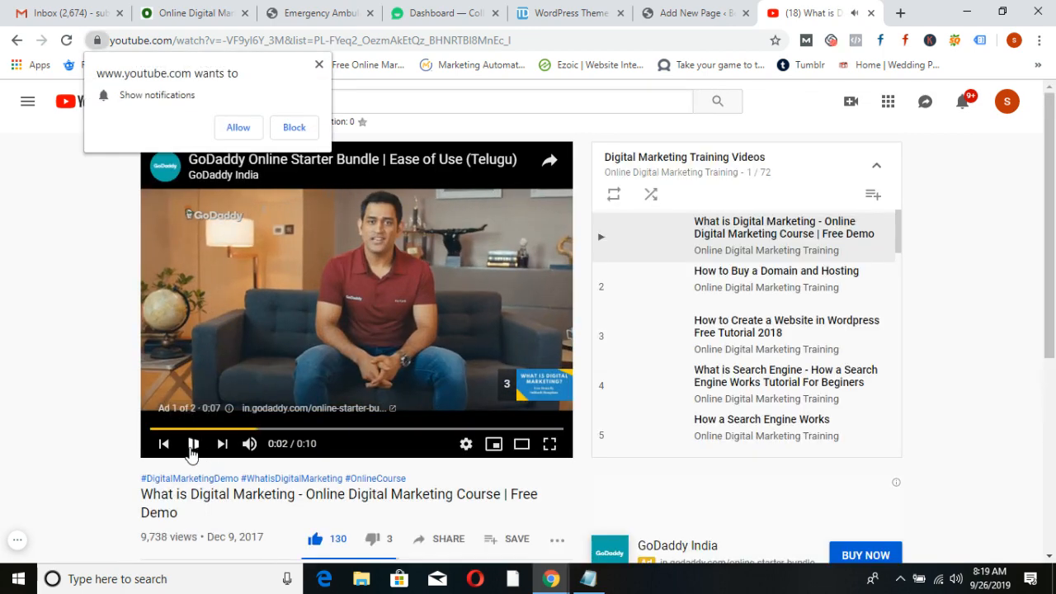
left_click(319, 64)
scroll(743, 302, "down", 5)
scroll(743, 301, "down", 20)
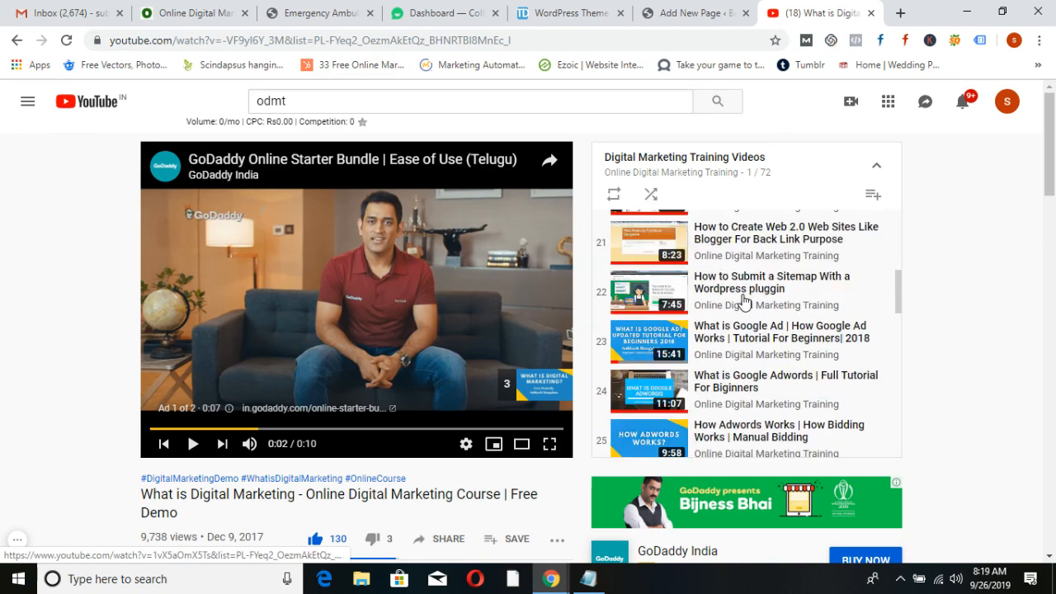
scroll(747, 302, "down", 7)
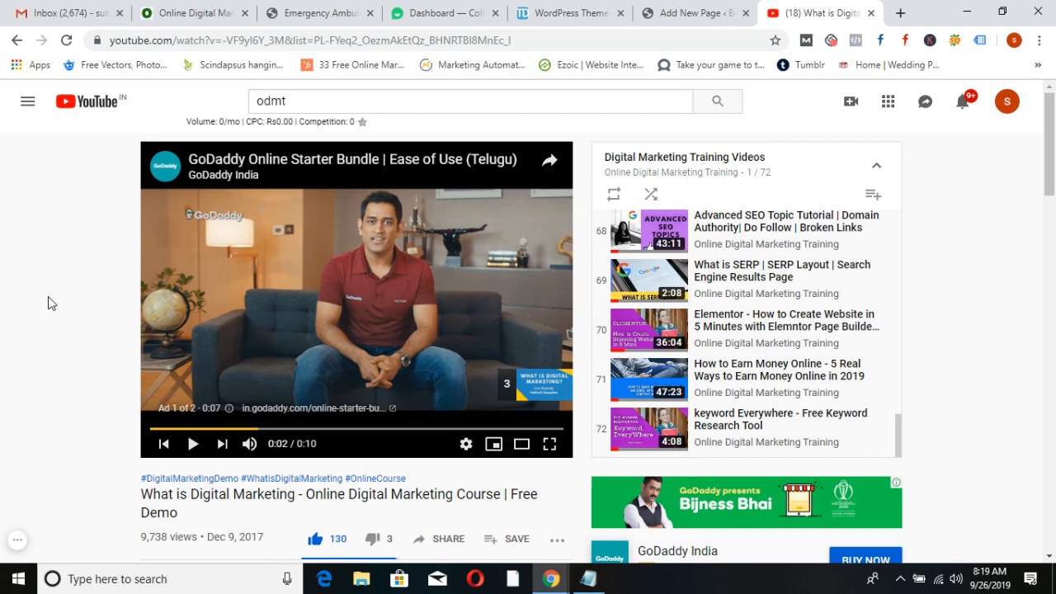
scroll(48, 297, "down", 2)
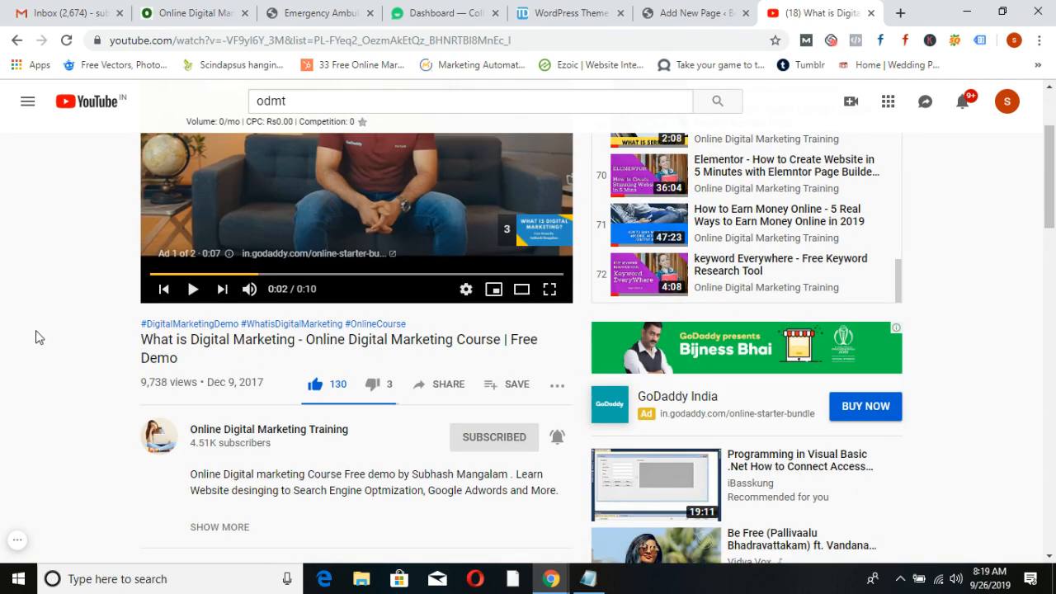
scroll(35, 339, "up", 2)
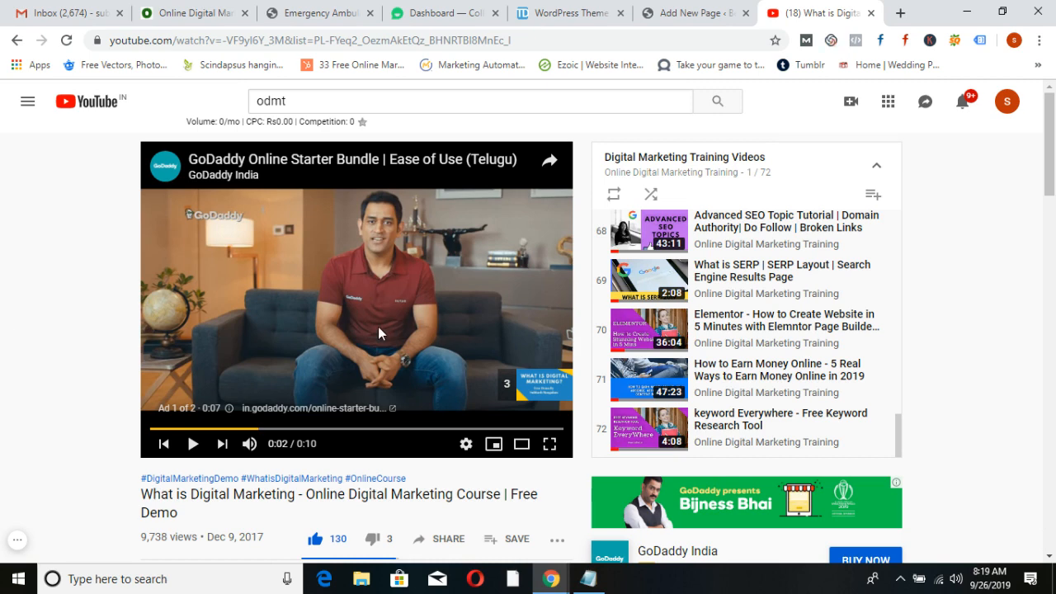
scroll(80, 281, "down", 2)
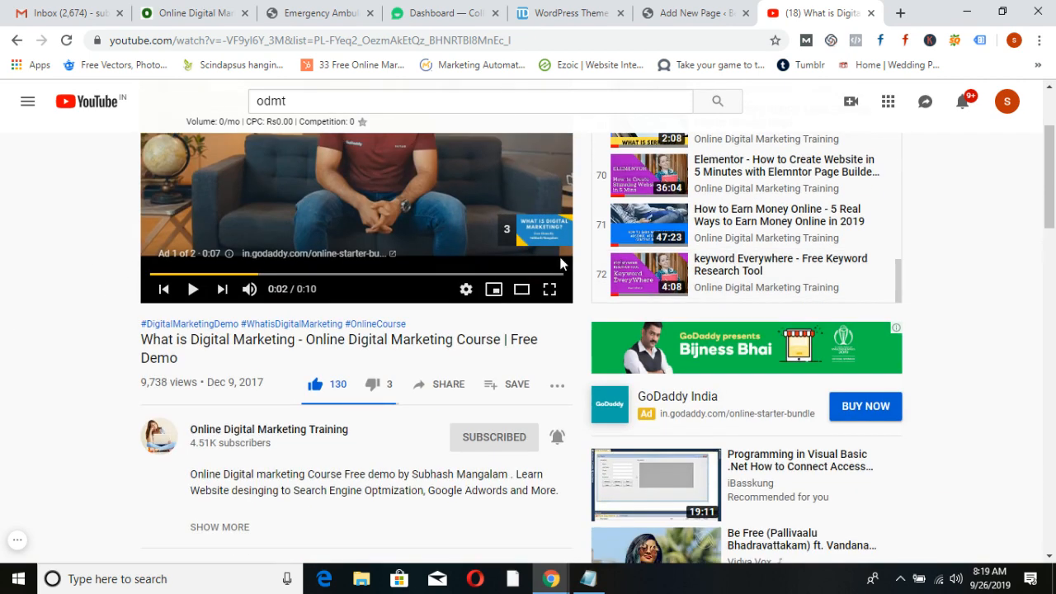